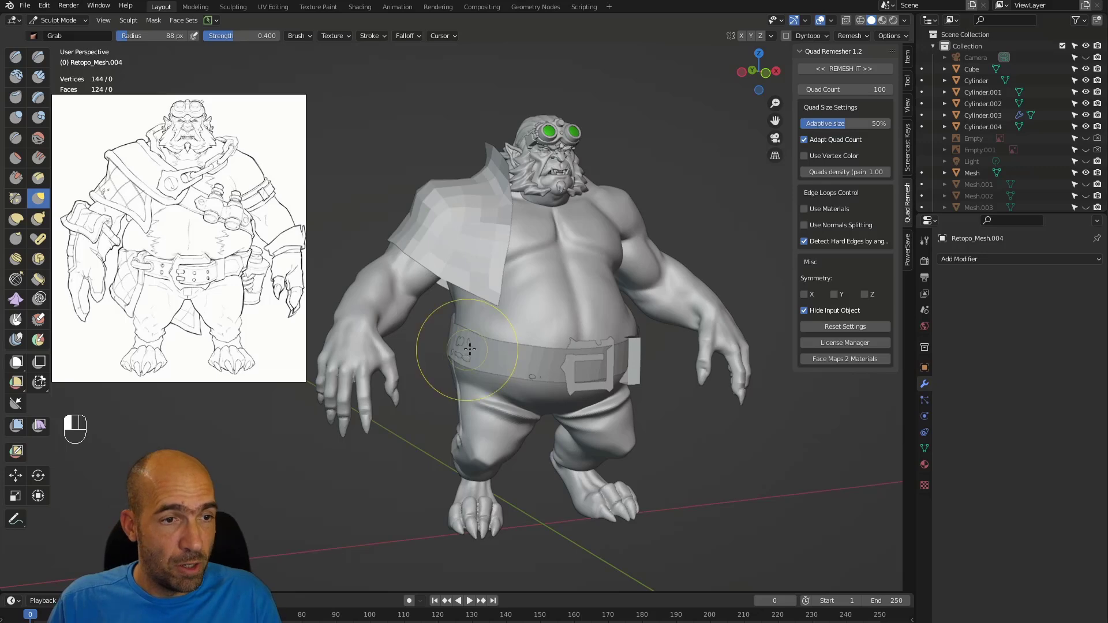
# - Examine the fit of the belt and the shoulder cape around the character's front, side and back
pyautogui.keyDown('alt'); pyautogui.moveTo(524, 344); pyautogui.dragTo(537, 323); pyautogui.keyUp('alt')
pyautogui.keyDown('alt'); pyautogui.keyDown('shift'); pyautogui.moveTo(545, 337); pyautogui.dragTo(485, 339); pyautogui.keyUp('shift'); pyautogui.keyUp('alt')
pyautogui.keyDown('alt'); pyautogui.moveTo(485, 339); pyautogui.dragTo(800, 347); pyautogui.keyUp('alt')
pyautogui.keyDown('ctrl'); pyautogui.keyDown('alt'); pyautogui.moveTo(548, 319); pyautogui.dragTo(591, 362); pyautogui.keyUp('alt'); pyautogui.keyUp('ctrl')
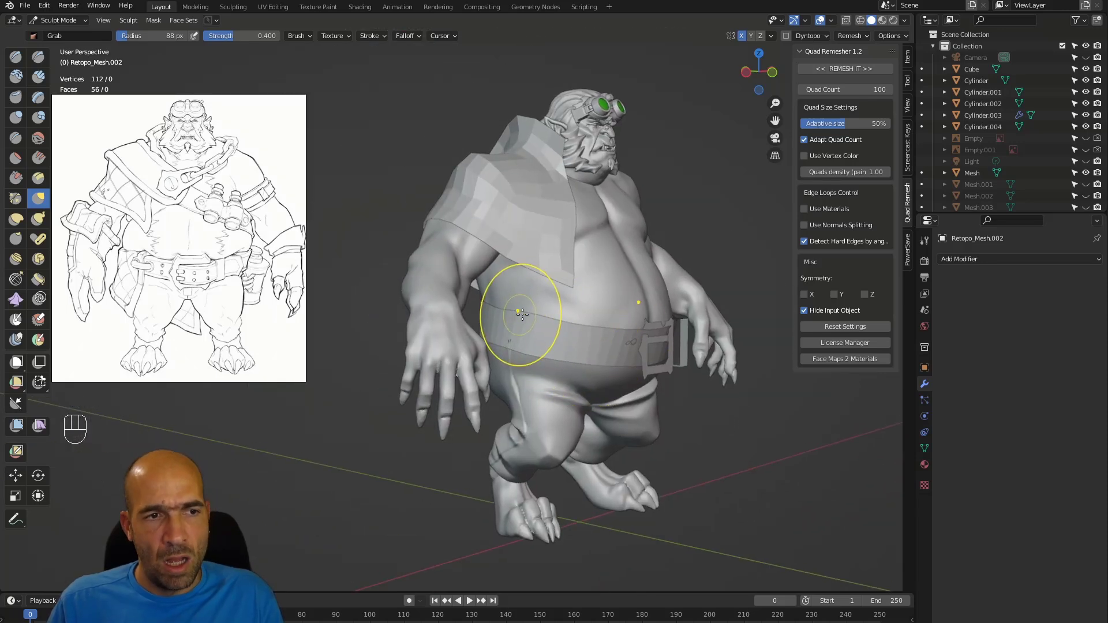
pyautogui.keyDown('alt'); pyautogui.moveTo(570, 316); pyautogui.dragTo(510, 321); pyautogui.keyUp('alt')
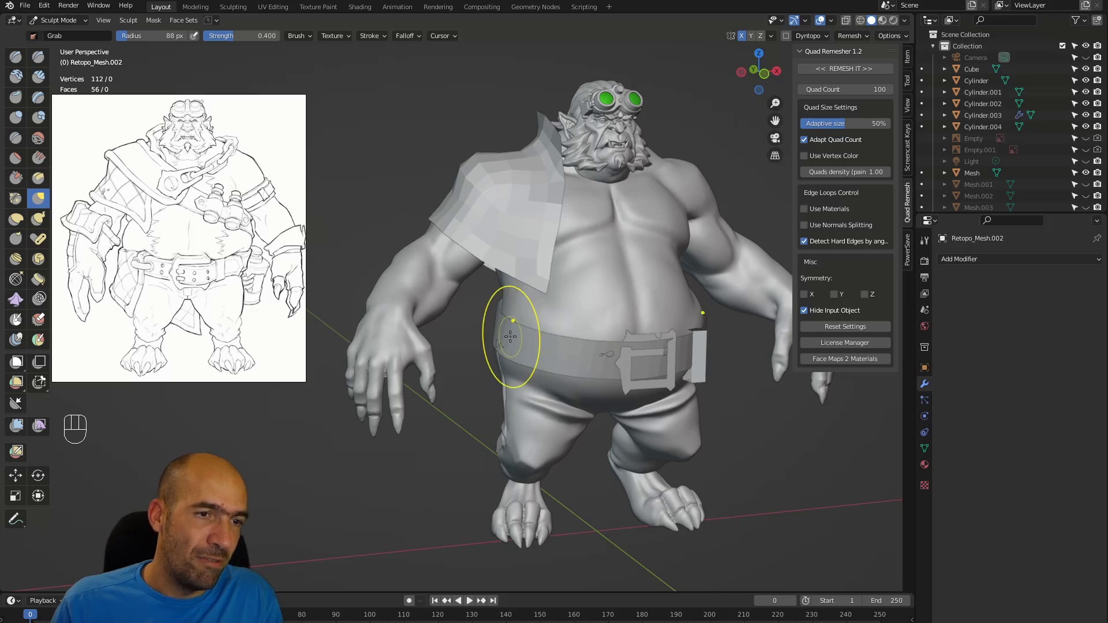
pyautogui.moveTo(491, 338)
pyautogui.keyDown('alt'); pyautogui.mouseDown()
pyautogui.moveTo(548, 321)
pyautogui.moveTo(503, 319)
pyautogui.moveTo(579, 265)
pyautogui.moveTo(629, 285)
pyautogui.moveTo(682, 275)
pyautogui.moveTo(684, 317)
pyautogui.mouseUp(); pyautogui.keyUp('alt')
pyautogui.moveTo(684, 316)
pyautogui.keyDown('ctrl'); pyautogui.keyDown('alt'); pyautogui.mouseDown()
pyautogui.moveTo(665, 280)
pyautogui.moveTo(485, 353)
pyautogui.moveTo(517, 368)
pyautogui.mouseUp(); pyautogui.keyUp('alt'); pyautogui.keyUp('ctrl')
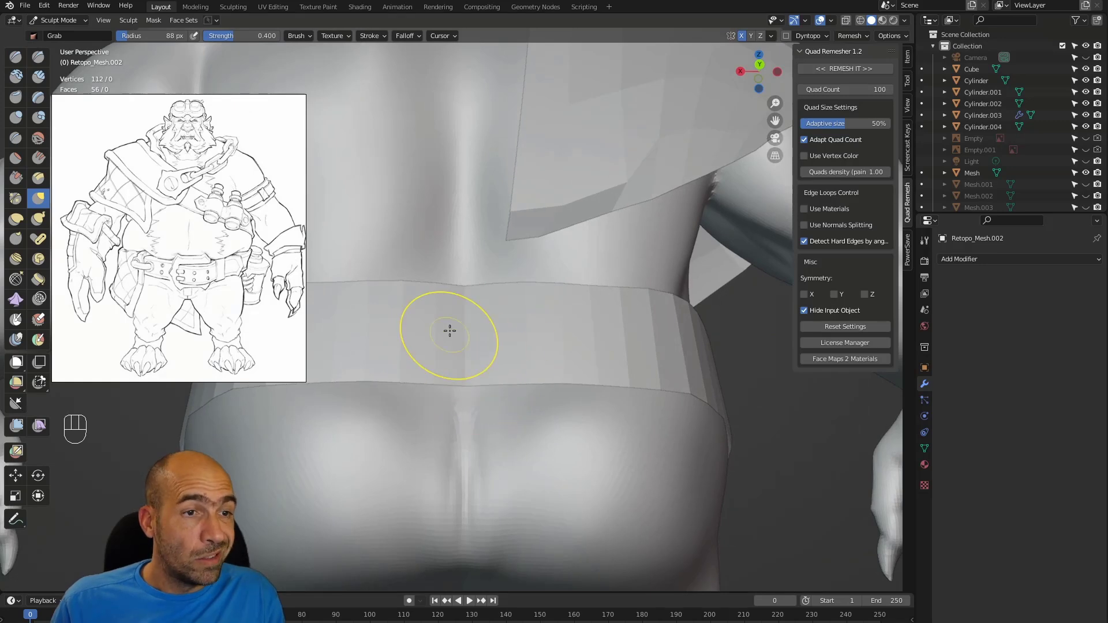
pyautogui.keyDown('alt'); pyautogui.moveTo(532, 301); pyautogui.dragTo(458, 327); pyautogui.keyUp('alt')
pyautogui.keyDown('ctrl'); pyautogui.moveTo(490, 319); pyautogui.dragTo(487, 370, button='middle'); pyautogui.keyUp('ctrl')
pyautogui.keyDown('alt'); pyautogui.moveTo(488, 370); pyautogui.dragTo(505, 367, button='middle'); pyautogui.keyUp('alt')
pyautogui.hotkey('alt', 'q')
pyautogui.moveTo(477, 268)
pyautogui.keyDown('alt'); pyautogui.mouseDown(button='middle')
pyautogui.moveTo(428, 265)
pyautogui.moveTo(449, 227)
pyautogui.moveTo(473, 258)
pyautogui.moveTo(478, 295)
pyautogui.mouseUp(button='middle'); pyautogui.keyUp('alt')
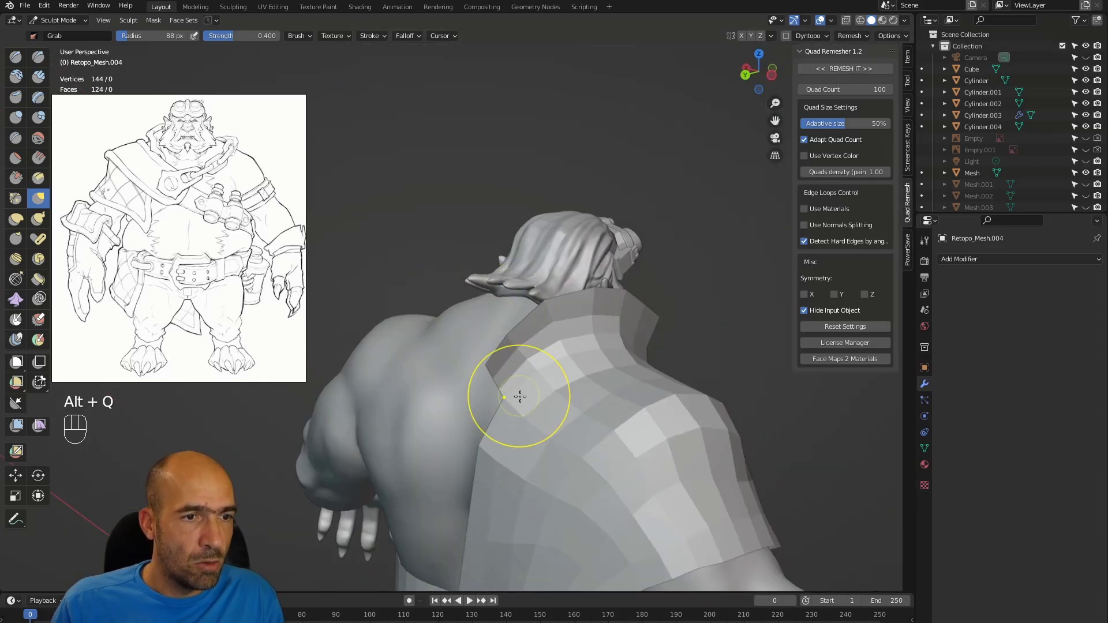
pyautogui.moveTo(489, 409); pyautogui.dragTo(490, 363, button='middle')
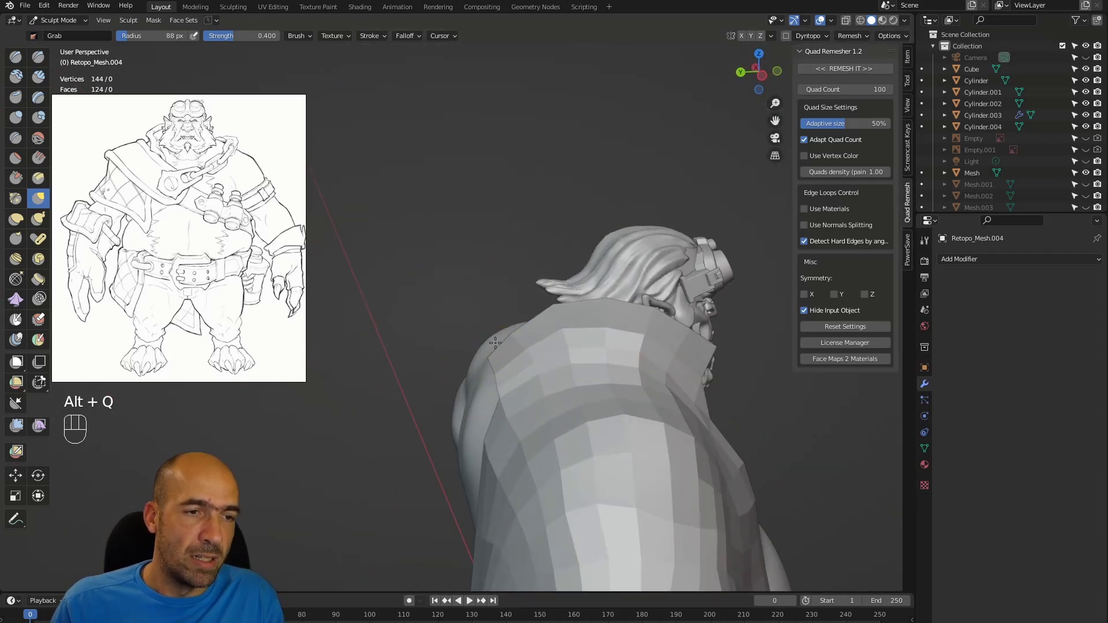
# - Make the body mesh active for sculpting and isolate it in local view
pyautogui.keyDown('ctrl'); pyautogui.keyDown('alt'); pyautogui.moveTo(599, 350); pyautogui.dragTo(542, 299, button='middle'); pyautogui.keyUp('alt'); pyautogui.keyUp('ctrl')
pyautogui.hotkey('alt', 'q')
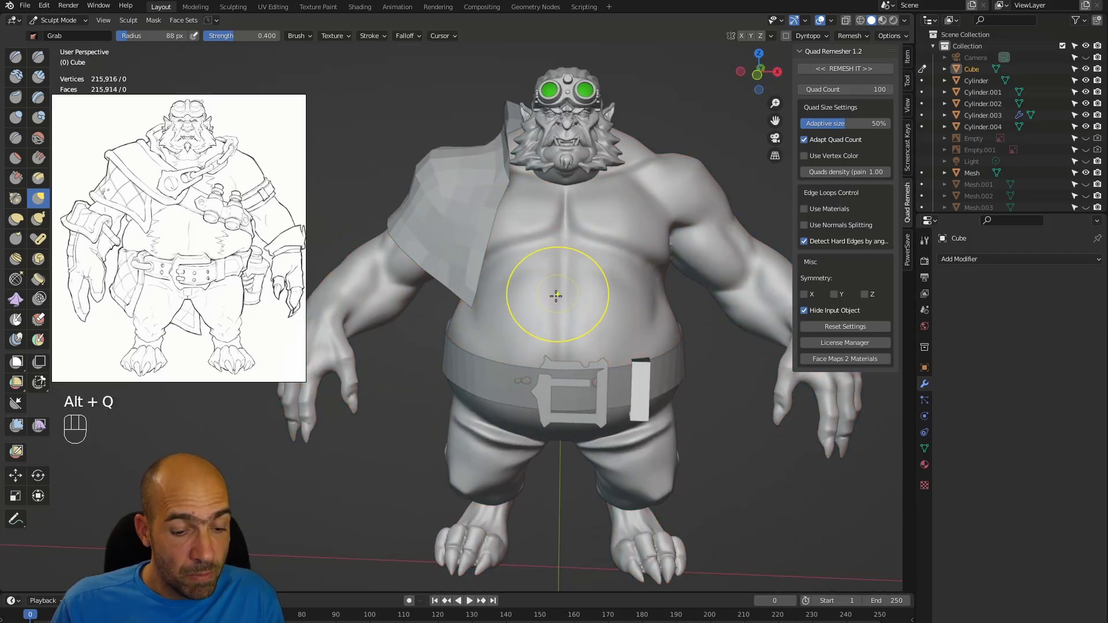
pyautogui.press('/')
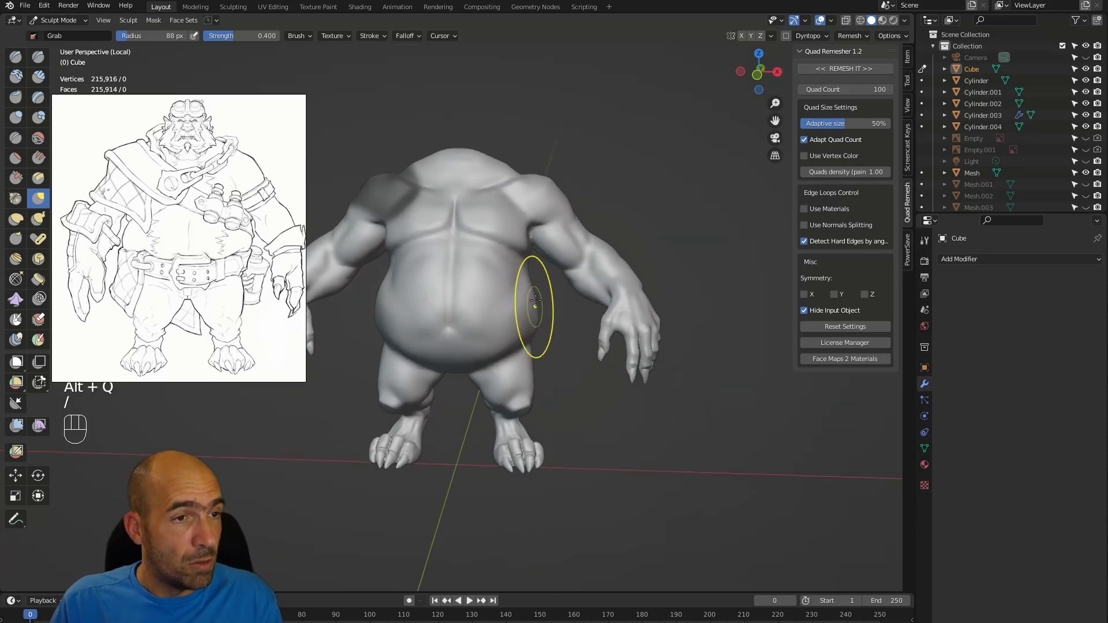
# - Clear the existing mask from the body's shoulder
pyautogui.press('a')
pyautogui.click(442, 281)
pyautogui.press('a')
pyautogui.click(534, 259)
pyautogui.moveTo(525, 240)
pyautogui.keyDown('alt'); pyautogui.keyDown('shift'); pyautogui.mouseDown(button='middle')
pyautogui.moveTo(558, 251)
pyautogui.moveTo(521, 258)
pyautogui.mouseUp(button='middle'); pyautogui.keyUp('shift'); pyautogui.keyUp('alt')
pyautogui.keyDown('alt'); pyautogui.keyDown('shift'); pyautogui.moveTo(522, 258); pyautogui.dragTo(570, 292, button='middle'); pyautogui.keyUp('shift'); pyautogui.keyUp('alt')
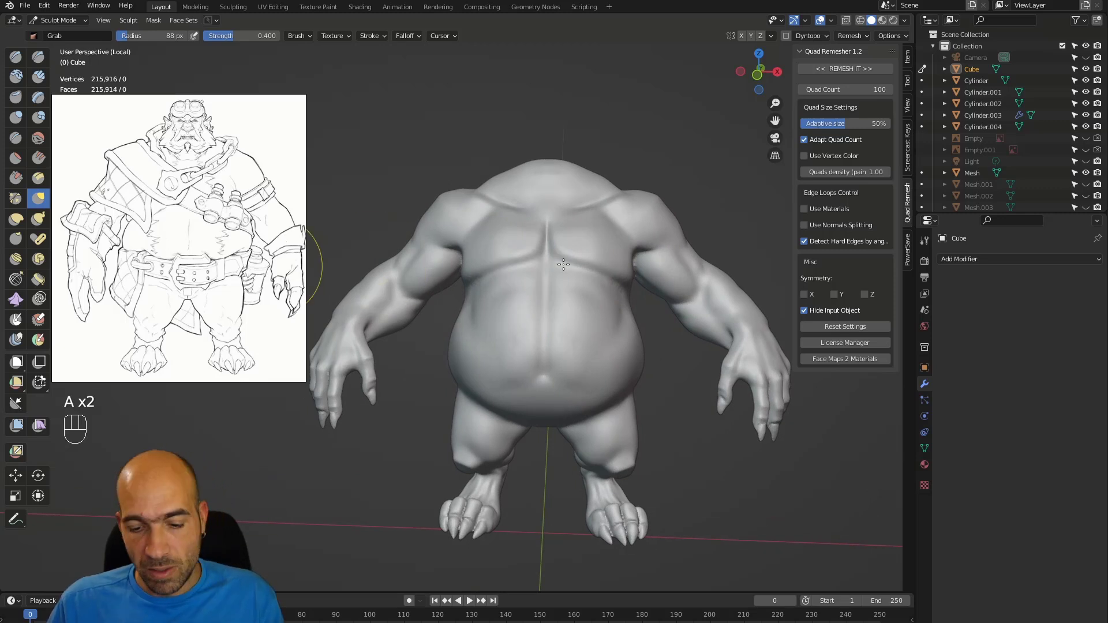
# - Paint a diagonal mask band from the shoulder across the chest using the Mask brush at a 36 px radius
pyautogui.press('[')
pyautogui.press('[')
pyautogui.press('[')
pyautogui.press('[')
pyautogui.press('[')
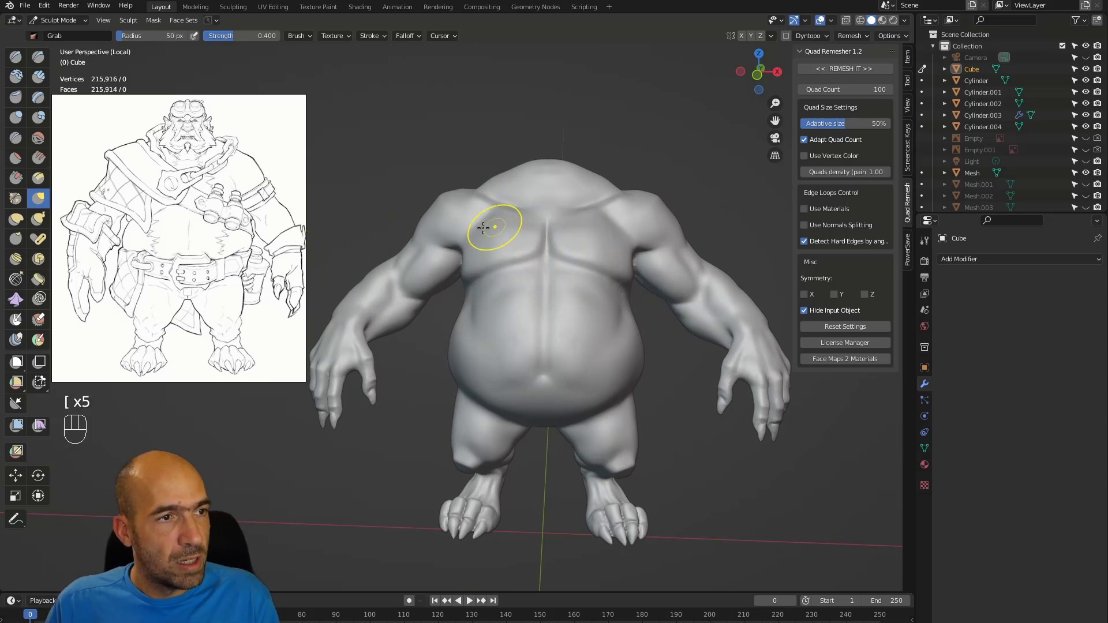
pyautogui.hotkey('ctrl', 'z')
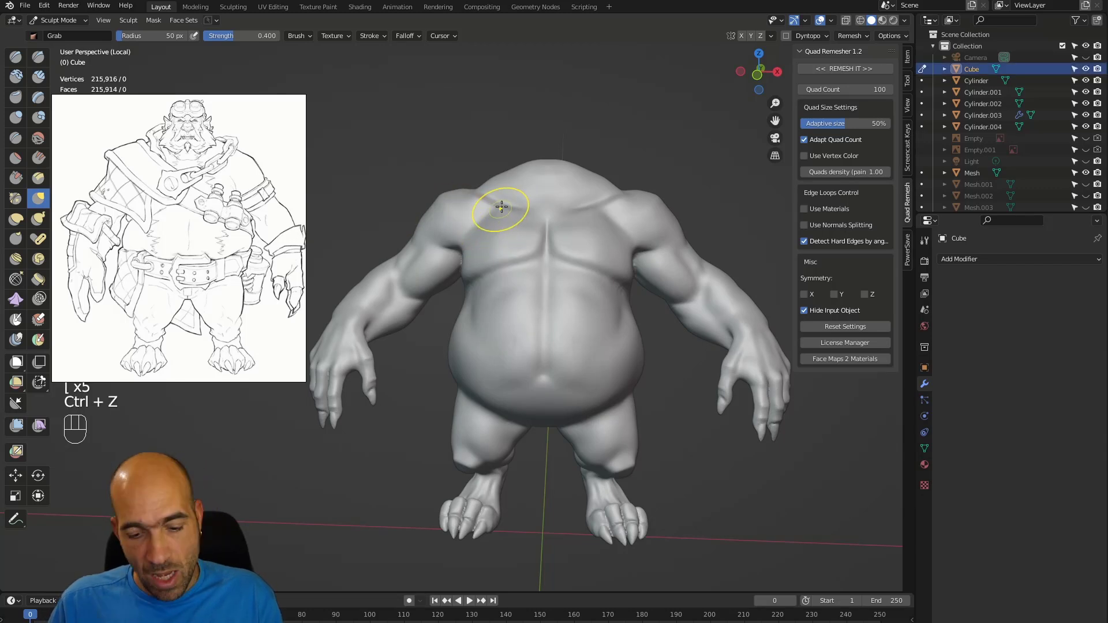
pyautogui.press('m')
pyautogui.press('[')
pyautogui.press('[')
pyautogui.press('[')
pyautogui.moveTo(463, 240)
pyautogui.mouseDown()
pyautogui.moveTo(460, 209)
pyautogui.moveTo(607, 314)
pyautogui.moveTo(637, 324)
pyautogui.moveTo(626, 320)
pyautogui.mouseUp()
# - Continue the mask band around the ribs and across the back up to the shoulder to form a closed strap loop
pyautogui.keyDown('alt'); pyautogui.moveTo(661, 332); pyautogui.dragTo(568, 335); pyautogui.keyUp('alt')
pyautogui.moveTo(560, 312)
pyautogui.mouseDown()
pyautogui.moveTo(640, 344)
pyautogui.moveTo(566, 328)
pyautogui.moveTo(652, 353)
pyautogui.moveTo(577, 346)
pyautogui.moveTo(624, 347)
pyautogui.moveTo(683, 319)
pyautogui.mouseUp()
pyautogui.moveTo(640, 342); pyautogui.dragTo(711, 290)
pyautogui.moveTo(713, 292)
pyautogui.keyDown('alt'); pyautogui.keyDown('shift'); pyautogui.mouseDown()
pyautogui.moveTo(663, 307)
pyautogui.moveTo(726, 262)
pyautogui.moveTo(646, 301)
pyautogui.moveTo(745, 238)
pyautogui.moveTo(681, 297)
pyautogui.mouseUp(); pyautogui.keyUp('shift'); pyautogui.keyUp('alt')
pyautogui.moveTo(596, 347); pyautogui.dragTo(729, 255)
pyautogui.keyDown('alt'); pyautogui.moveTo(748, 247); pyautogui.dragTo(627, 271); pyautogui.keyUp('alt')
pyautogui.moveTo(687, 306)
pyautogui.keyDown('alt'); pyautogui.keyDown('shift'); pyautogui.mouseDown()
pyautogui.moveTo(625, 309)
pyautogui.moveTo(652, 319)
pyautogui.mouseUp(); pyautogui.keyUp('shift'); pyautogui.keyUp('alt')
pyautogui.moveTo(566, 319); pyautogui.dragTo(652, 326)
pyautogui.moveTo(583, 330)
pyautogui.keyDown('alt'); pyautogui.mouseDown()
pyautogui.moveTo(630, 339)
pyautogui.moveTo(579, 296)
pyautogui.moveTo(660, 379)
pyautogui.moveTo(554, 356)
pyautogui.mouseUp(); pyautogui.keyUp('alt')
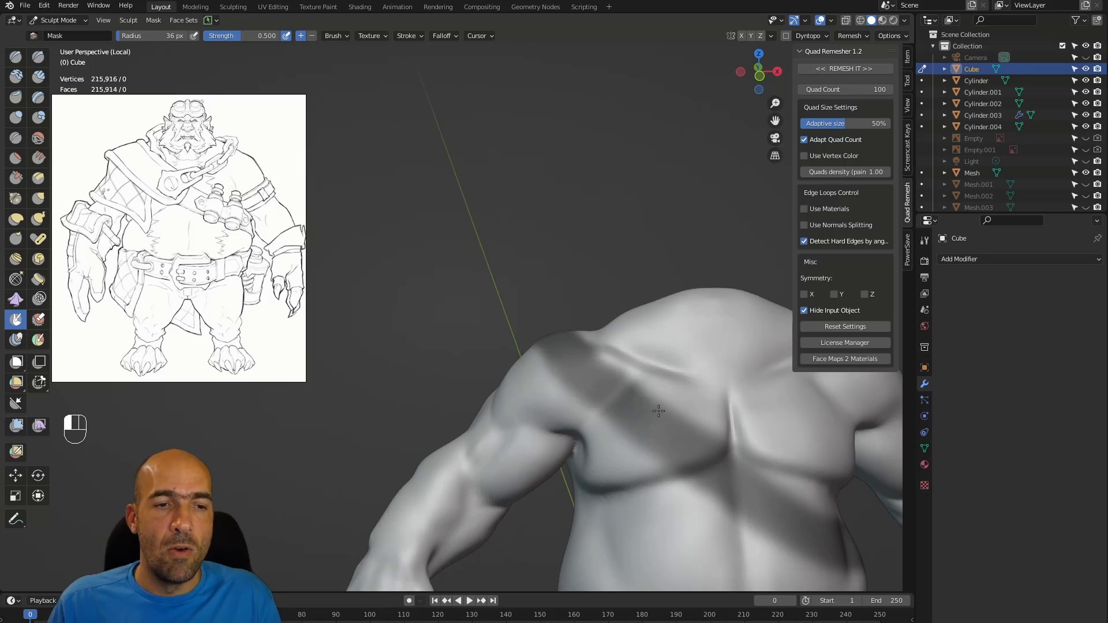
pyautogui.moveTo(754, 491)
pyautogui.keyDown('ctrl'); pyautogui.keyDown('alt'); pyautogui.mouseDown()
pyautogui.moveTo(739, 439)
pyautogui.moveTo(664, 404)
pyautogui.moveTo(585, 391)
pyautogui.moveTo(569, 354)
pyautogui.mouseUp(); pyautogui.keyUp('alt'); pyautogui.keyUp('ctrl')
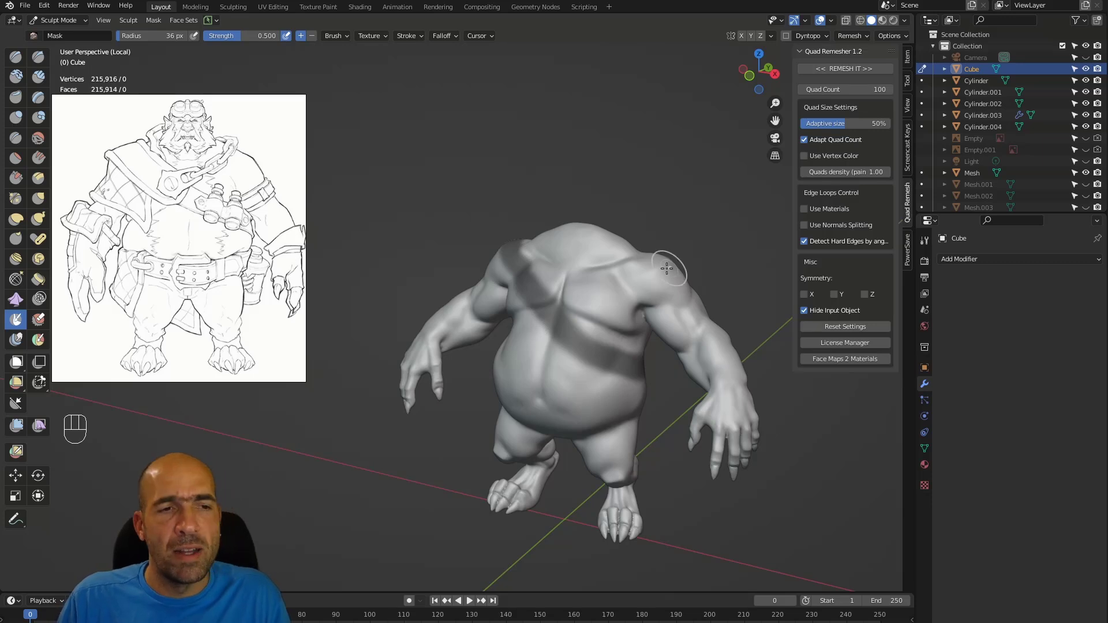
# - Extract the masked band as a separate strap mesh with Mask Extract, threshold 0.500 and 3 smooth iterations
pyautogui.moveTo(624, 309)
pyautogui.keyDown('alt'); pyautogui.mouseDown(button='middle')
pyautogui.moveTo(680, 292)
pyautogui.moveTo(656, 276)
pyautogui.moveTo(622, 288)
pyautogui.mouseUp(button='middle'); pyautogui.keyUp('alt')
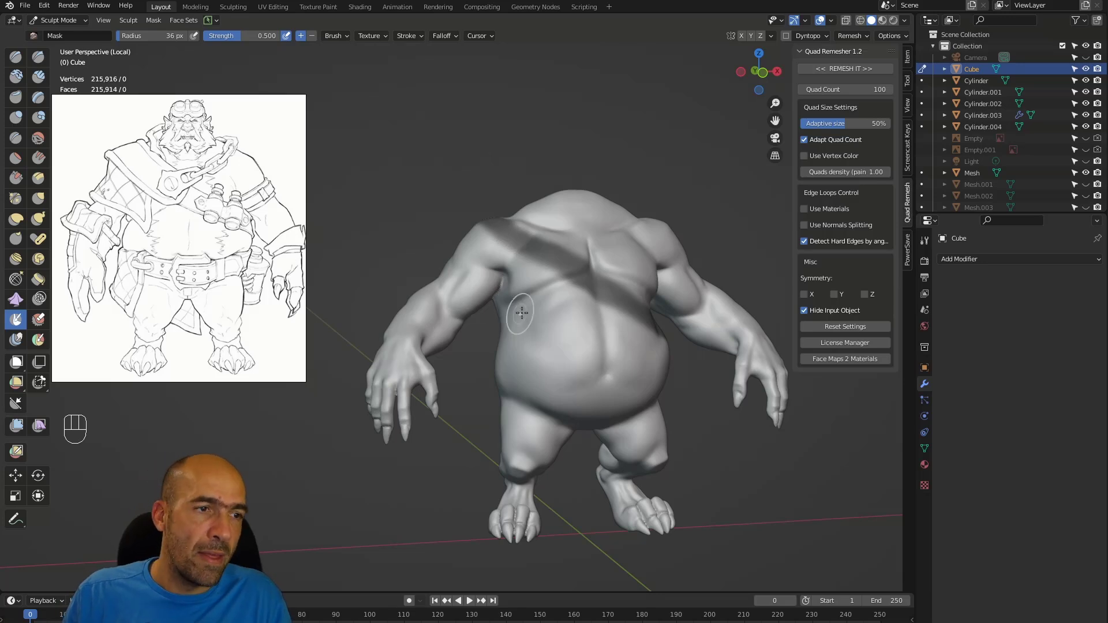
pyautogui.keyDown('alt'); pyautogui.moveTo(510, 315); pyautogui.dragTo(535, 310, button='middle'); pyautogui.keyUp('alt')
pyautogui.keyDown('ctrl'); pyautogui.keyDown('alt'); pyautogui.moveTo(536, 310); pyautogui.dragTo(549, 266, button='middle'); pyautogui.keyUp('alt'); pyautogui.keyUp('ctrl')
pyautogui.keyDown('alt'); pyautogui.keyDown('shift'); pyautogui.moveTo(548, 266); pyautogui.dragTo(494, 296, button='middle'); pyautogui.keyUp('shift'); pyautogui.keyUp('alt')
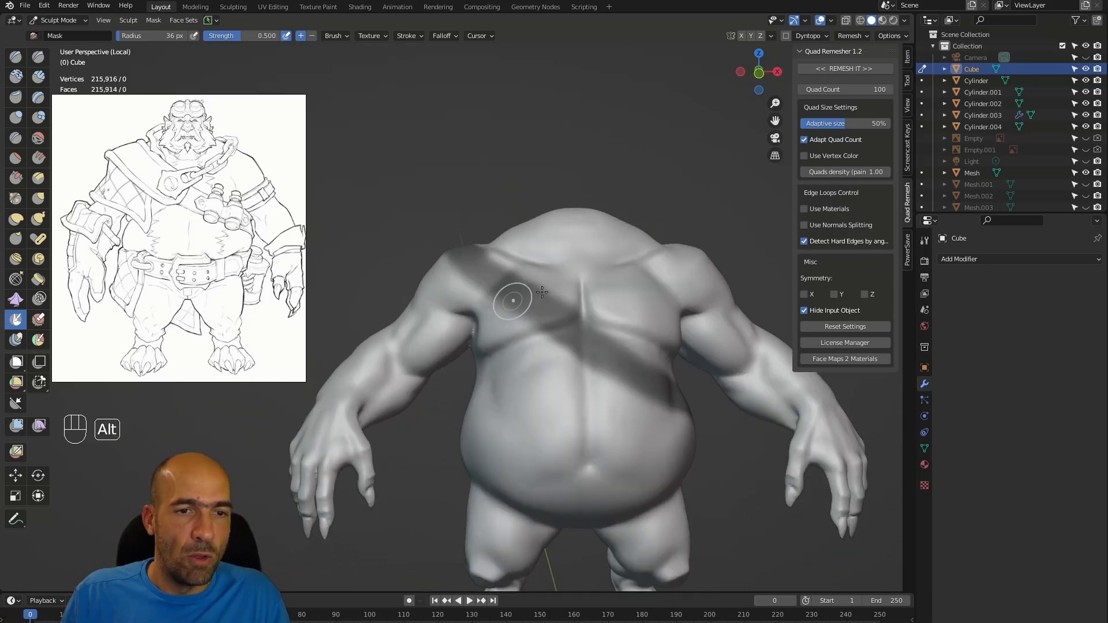
pyautogui.press('q')
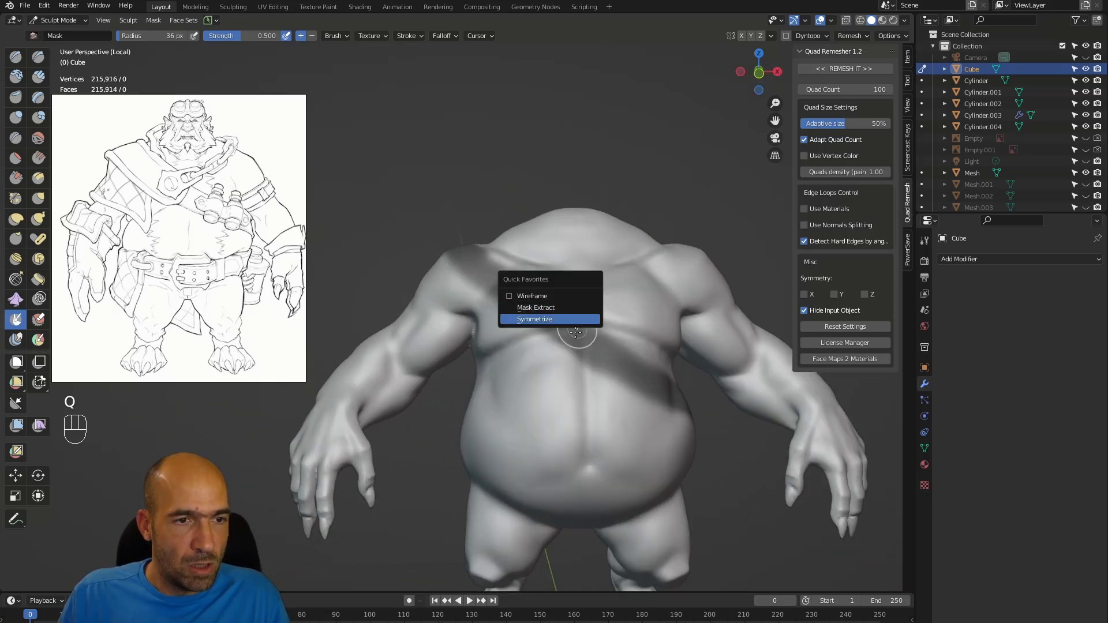
pyautogui.click(557, 308)
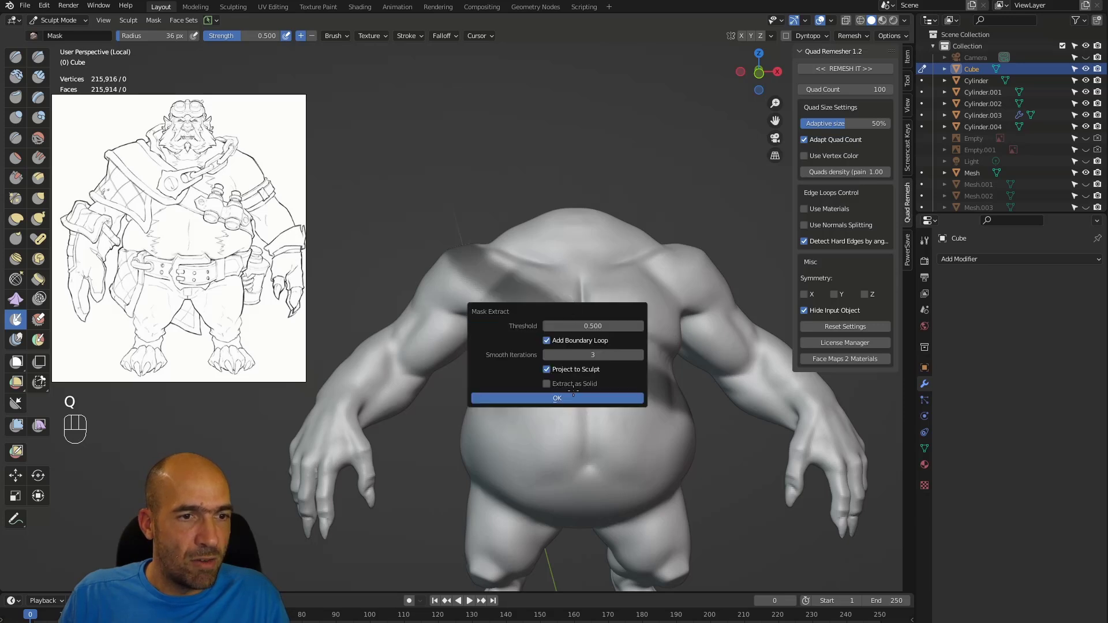
pyautogui.press('Return')
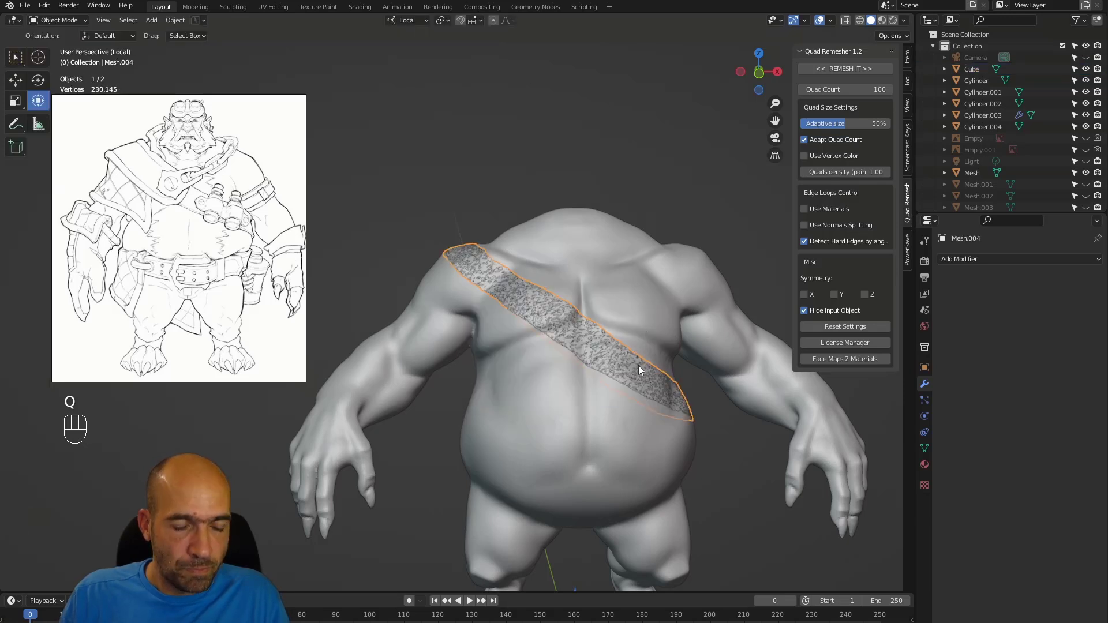
# - Put the extracted strap in Sculpt Mode with a 58 px Grab brush and isolate it from the body
pyautogui.hotkey('ctrl', 'Tab')
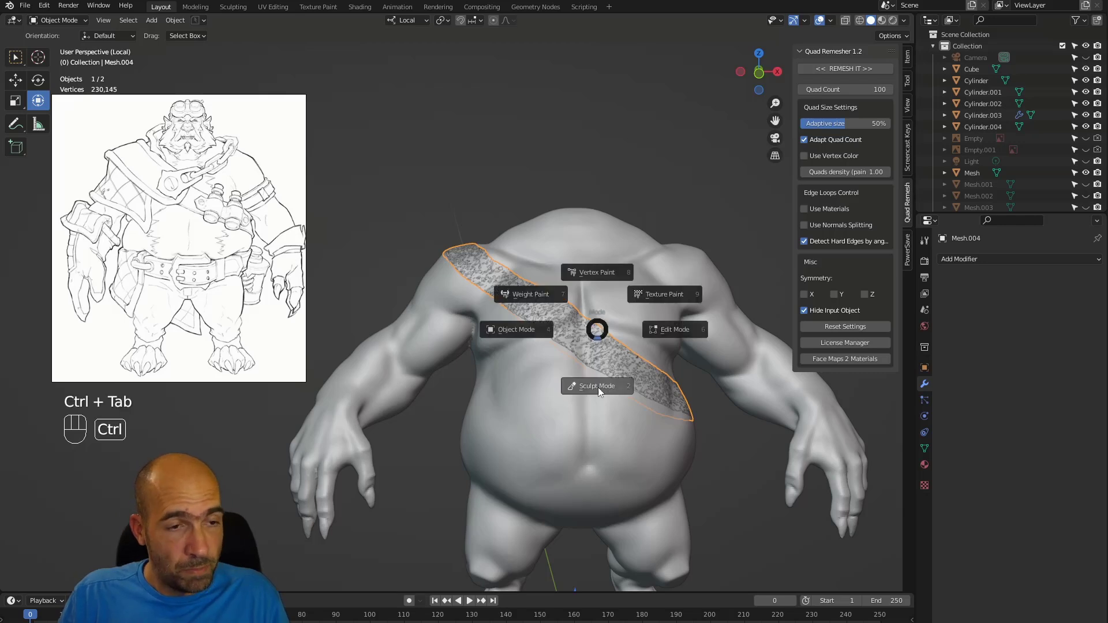
pyautogui.keyDown('alt'); pyautogui.keyDown('shift'); pyautogui.moveTo(600, 310); pyautogui.dragTo(644, 264); pyautogui.keyUp('shift'); pyautogui.keyUp('alt')
pyautogui.press('g')
pyautogui.press(']')
pyautogui.press(']')
pyautogui.press(']')
pyautogui.press(']')
pyautogui.press(']')
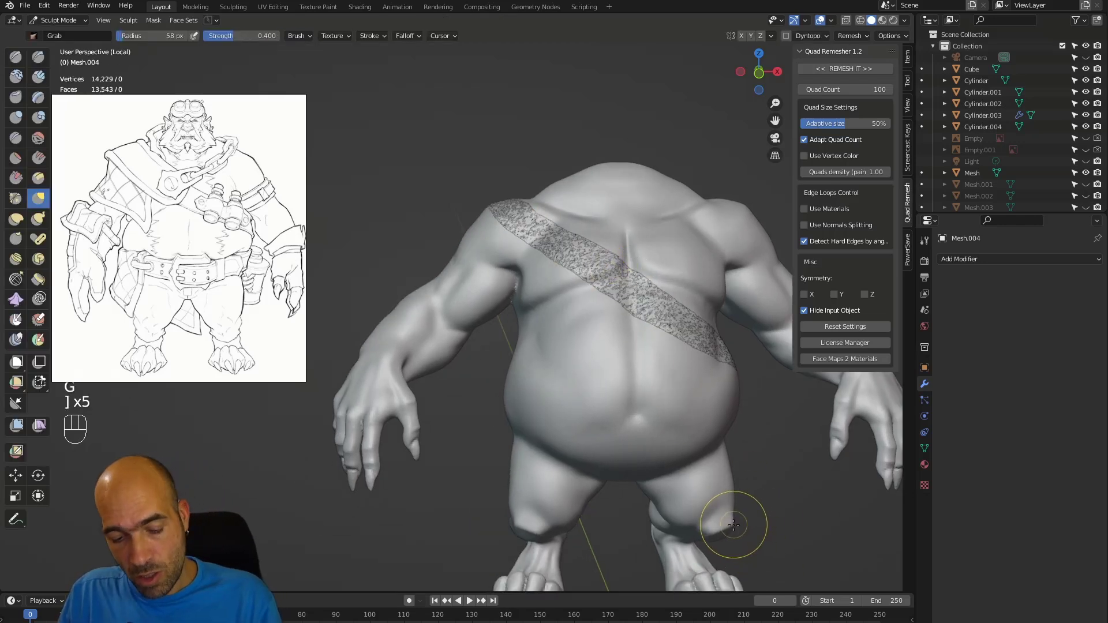
pyautogui.press('/')
pyautogui.press('/')
# - Smooth the surface and borders of the isolated strap all around the loop
pyautogui.moveTo(642, 276)
pyautogui.keyDown('alt'); pyautogui.mouseDown()
pyautogui.moveTo(574, 294)
pyautogui.moveTo(534, 290)
pyautogui.mouseUp(); pyautogui.keyUp('alt')
pyautogui.keyDown('shift'); pyautogui.moveTo(402, 263); pyautogui.dragTo(461, 314); pyautogui.keyUp('shift')
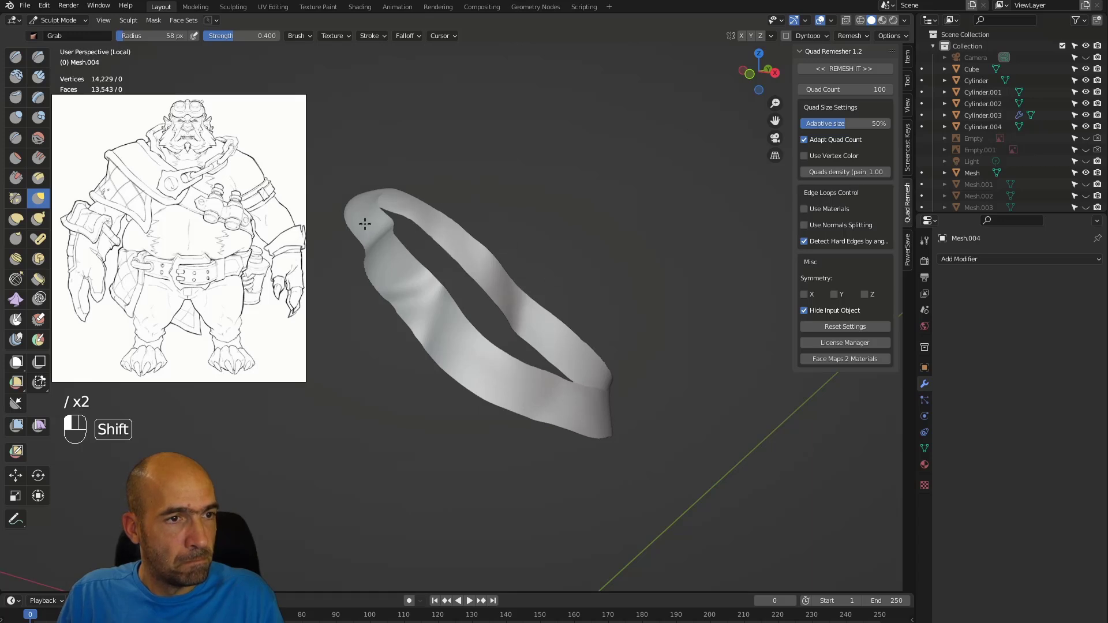
pyautogui.keyDown('shift'); pyautogui.moveTo(370, 294); pyautogui.dragTo(425, 361); pyautogui.keyUp('shift')
pyautogui.keyDown('alt'); pyautogui.moveTo(470, 418); pyautogui.dragTo(580, 417); pyautogui.keyUp('alt')
pyautogui.keyDown('alt'); pyautogui.keyDown('shift'); pyautogui.moveTo(433, 346); pyautogui.dragTo(486, 368); pyautogui.keyUp('shift'); pyautogui.keyUp('alt')
pyautogui.keyDown('shift'); pyautogui.moveTo(417, 223); pyautogui.dragTo(412, 207); pyautogui.keyUp('shift')
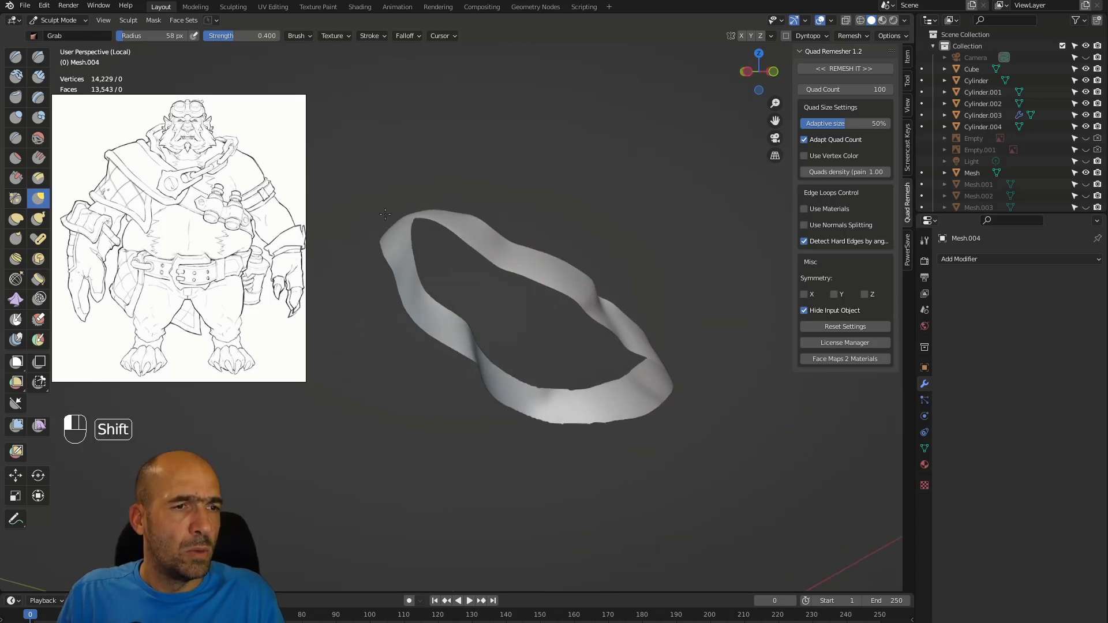
# - Remesh the strap with Quad Remesher at a quad count of 100 and bring back the full character
pyautogui.keyDown('alt'); pyautogui.moveTo(483, 435); pyautogui.dragTo(743, 156); pyautogui.keyUp('alt')
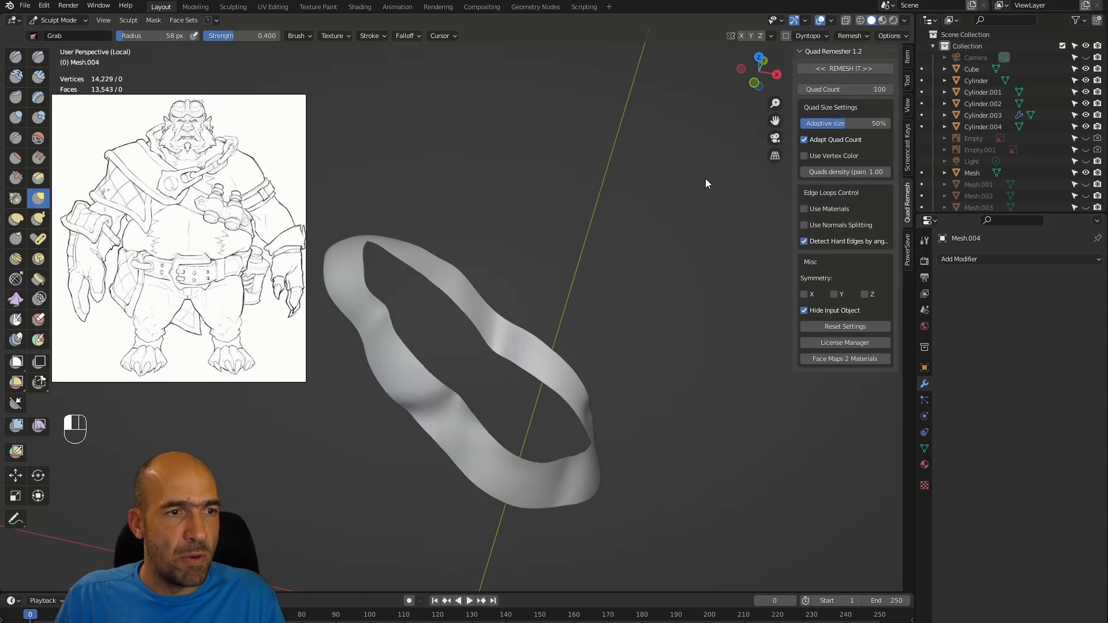
pyautogui.moveTo(582, 284)
pyautogui.keyDown('alt'); pyautogui.mouseDown()
pyautogui.moveTo(626, 261)
pyautogui.moveTo(567, 279)
pyautogui.moveTo(571, 289)
pyautogui.mouseUp(); pyautogui.keyUp('alt')
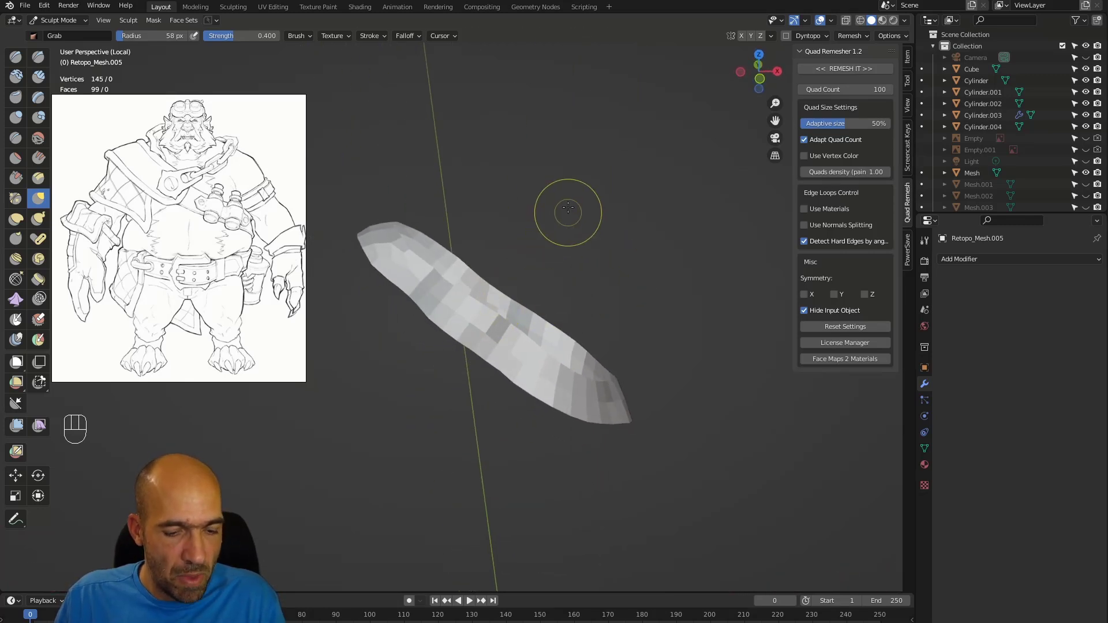
pyautogui.press('g')
pyautogui.press(']')
pyautogui.press(']')
pyautogui.press(']')
pyautogui.press(']')
pyautogui.press('/')
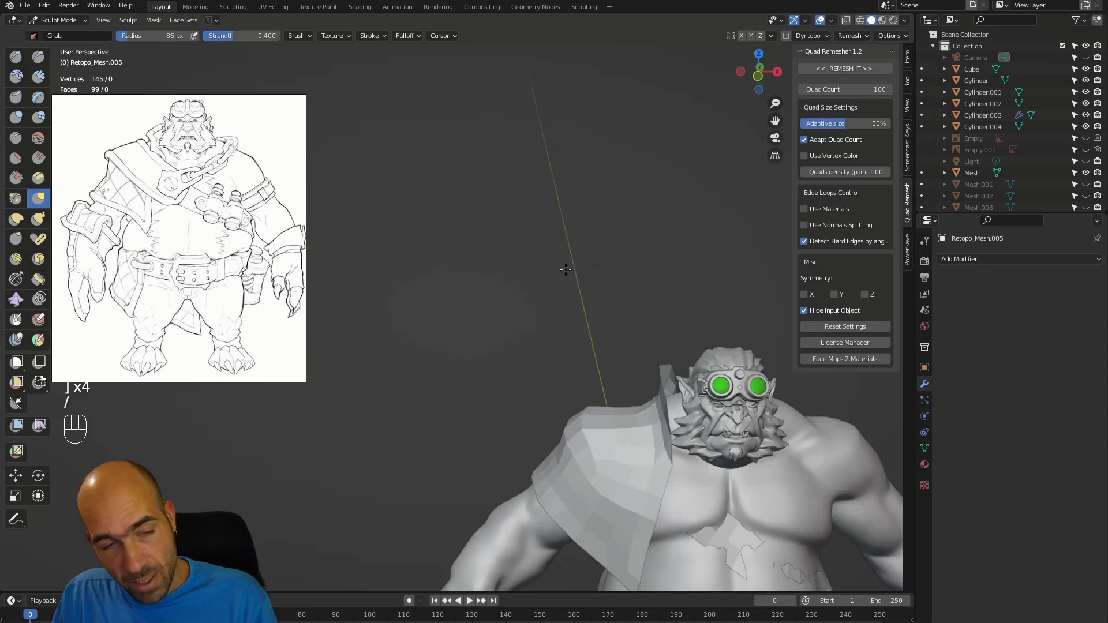
pyautogui.moveTo(527, 297)
pyautogui.keyDown('ctrl'); pyautogui.keyDown('alt'); pyautogui.mouseDown()
pyautogui.moveTo(564, 255)
pyautogui.moveTo(506, 276)
pyautogui.moveTo(487, 254)
pyautogui.mouseUp(); pyautogui.keyUp('alt'); pyautogui.keyUp('ctrl')
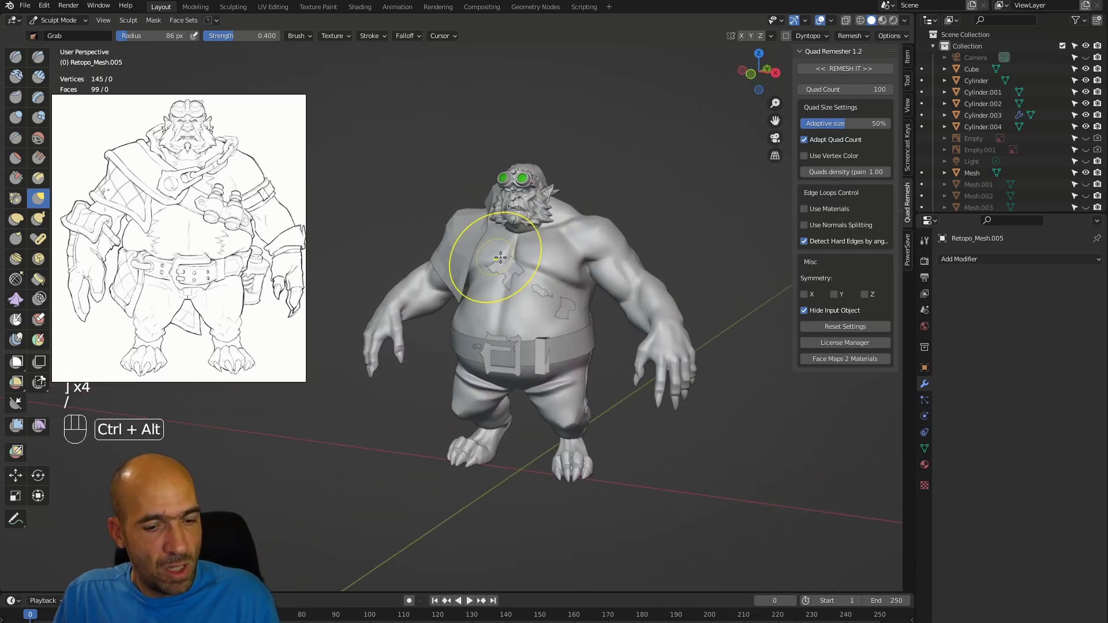
# - Inflate the strap outward from the torso at front and back with the Inflate/Deflate brush at a 116 px radius
pyautogui.press('6')
pyautogui.press(']')
pyautogui.press(']')
pyautogui.press(']')
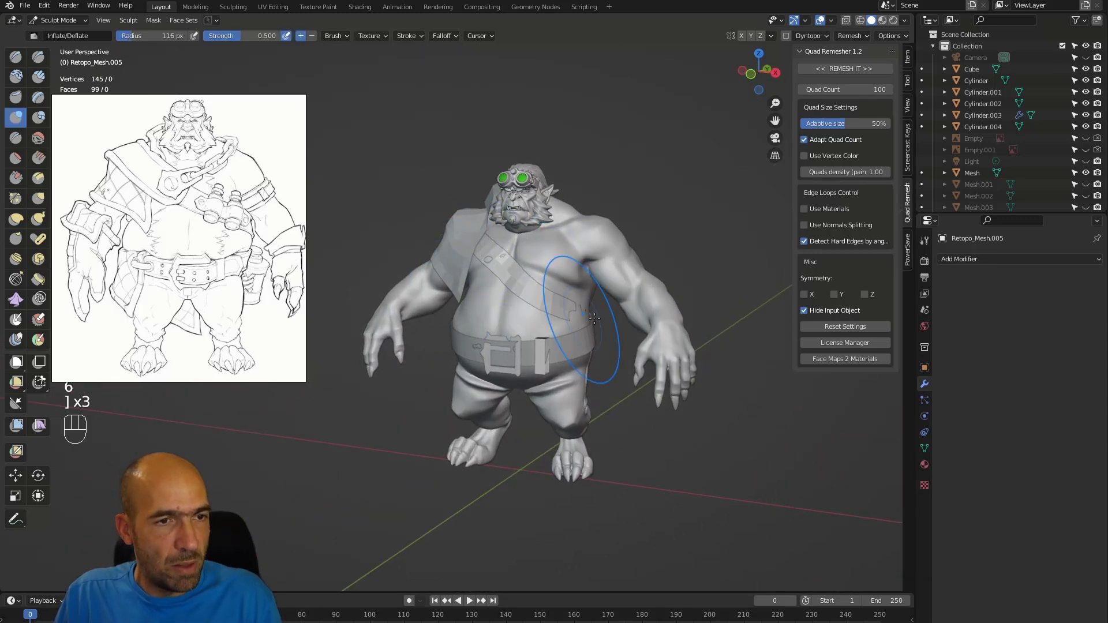
pyautogui.keyDown('alt'); pyautogui.moveTo(477, 247); pyautogui.dragTo(630, 321); pyautogui.keyUp('alt')
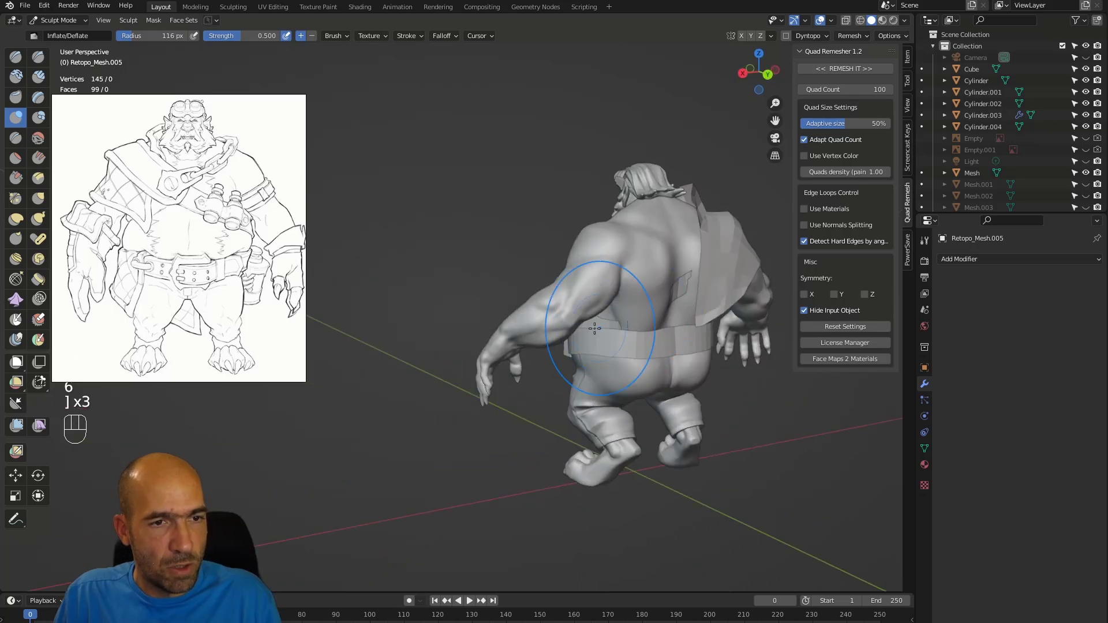
pyautogui.keyDown('alt'); pyautogui.moveTo(717, 276); pyautogui.dragTo(720, 254); pyautogui.keyUp('alt')
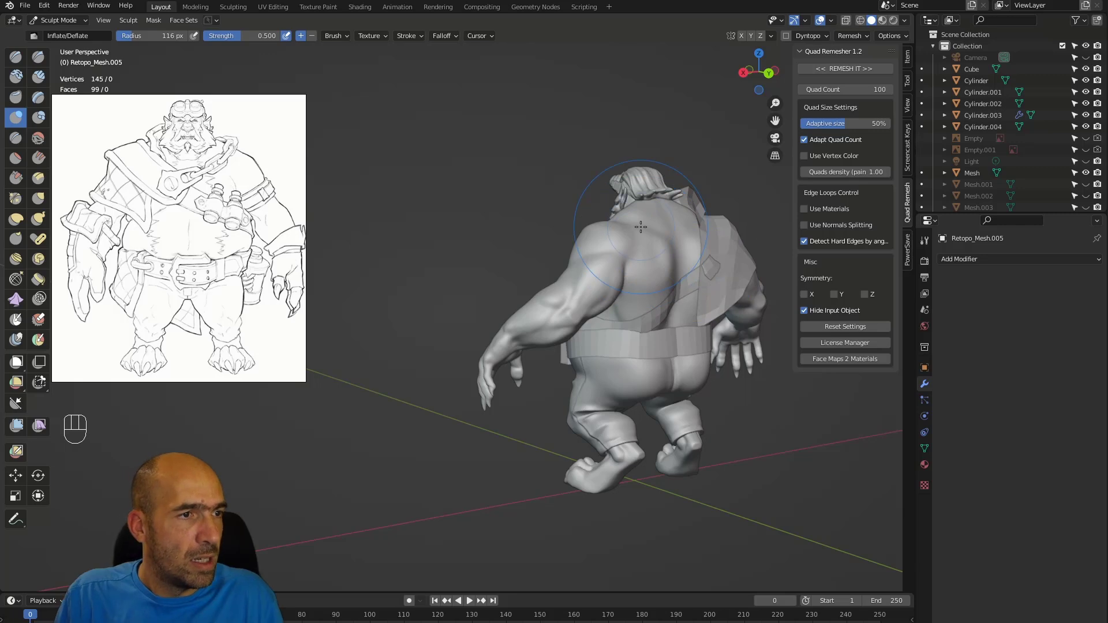
# - Bring up the back-view reference sketch and reshape the back of the shoulder cape around the strap with the Grab brush
pyautogui.scroll(-5, 265, 217)
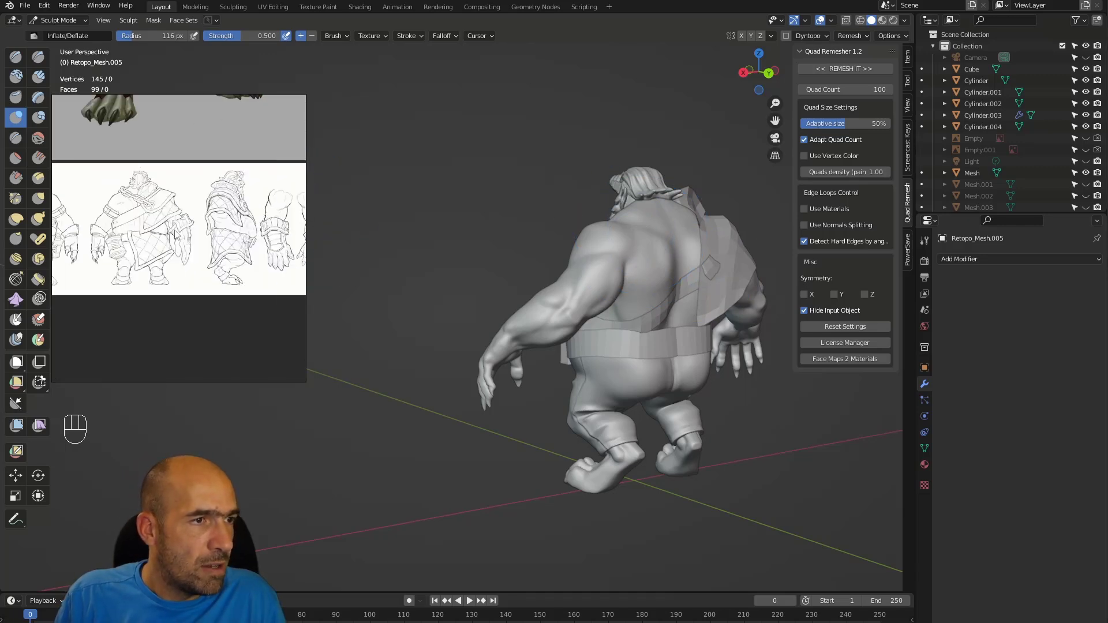
pyautogui.scroll(4, 151, 220)
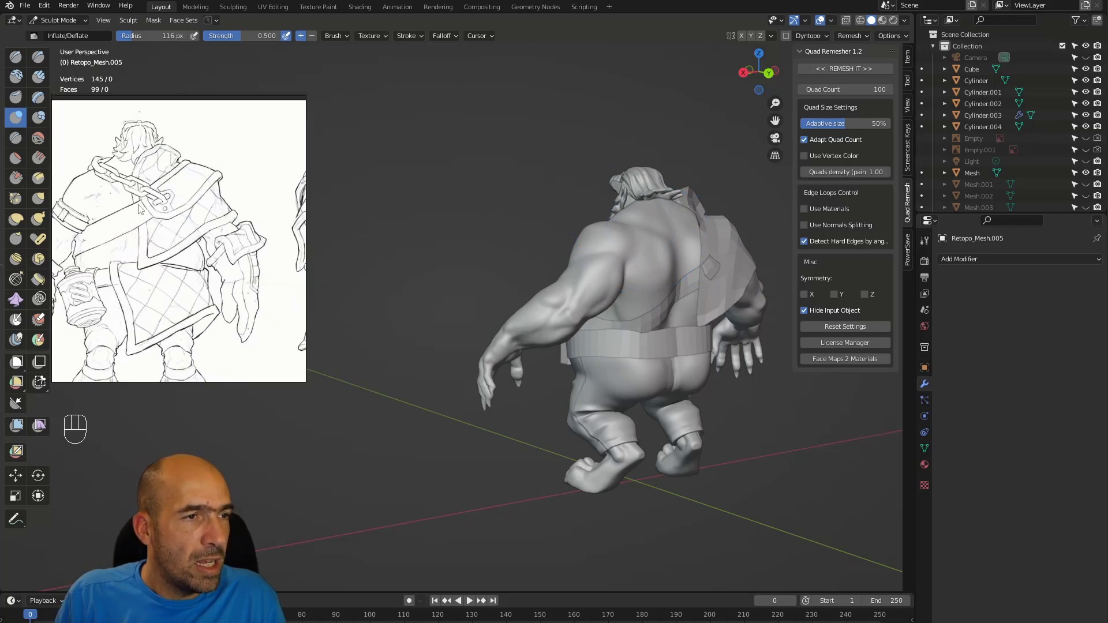
pyautogui.keyDown('alt'); pyautogui.moveTo(161, 238); pyautogui.dragTo(191, 248); pyautogui.keyUp('alt')
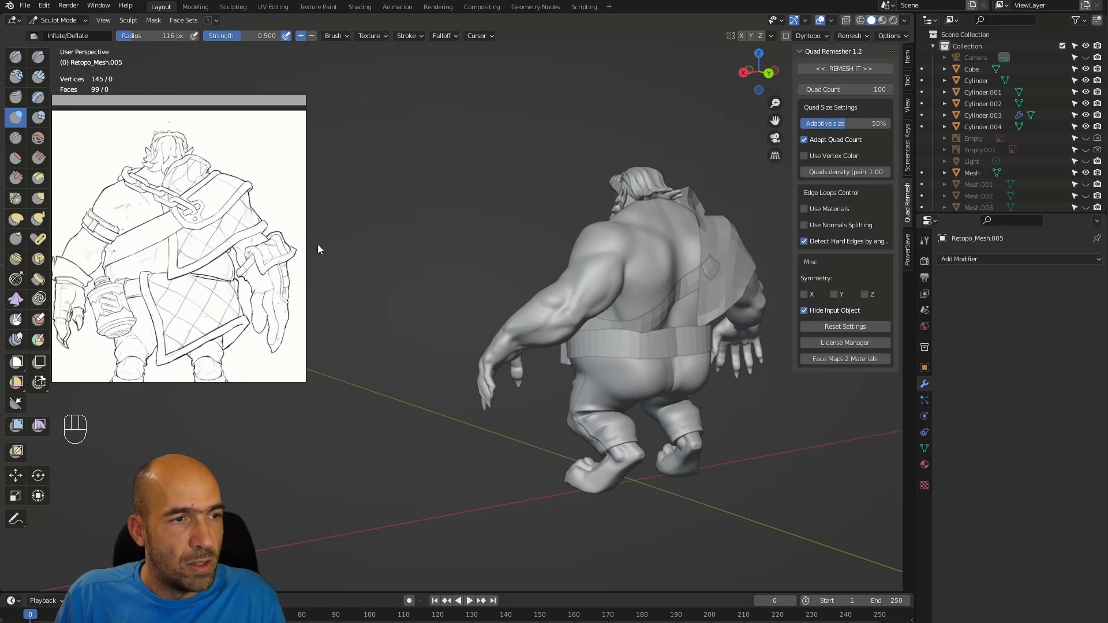
pyautogui.hotkey('ctrl', 'z')
pyautogui.moveTo(708, 261)
pyautogui.keyDown('alt'); pyautogui.mouseDown()
pyautogui.moveTo(702, 306)
pyautogui.moveTo(745, 393)
pyautogui.moveTo(758, 325)
pyautogui.moveTo(692, 346)
pyautogui.moveTo(705, 346)
pyautogui.mouseUp(); pyautogui.keyUp('alt')
pyautogui.hotkey('alt', 'q')
pyautogui.press('g')
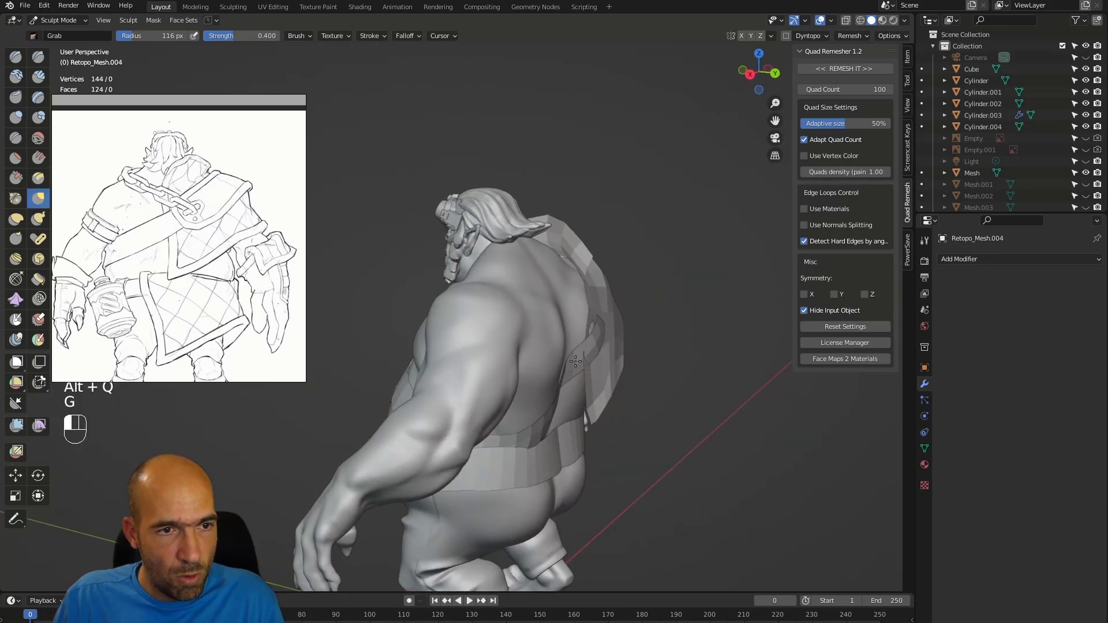
pyautogui.moveTo(594, 366)
pyautogui.keyDown('alt'); pyautogui.mouseDown()
pyautogui.moveTo(623, 346)
pyautogui.moveTo(639, 357)
pyautogui.moveTo(593, 396)
pyautogui.moveTo(593, 366)
pyautogui.moveTo(483, 391)
pyautogui.mouseUp(); pyautogui.keyUp('alt')
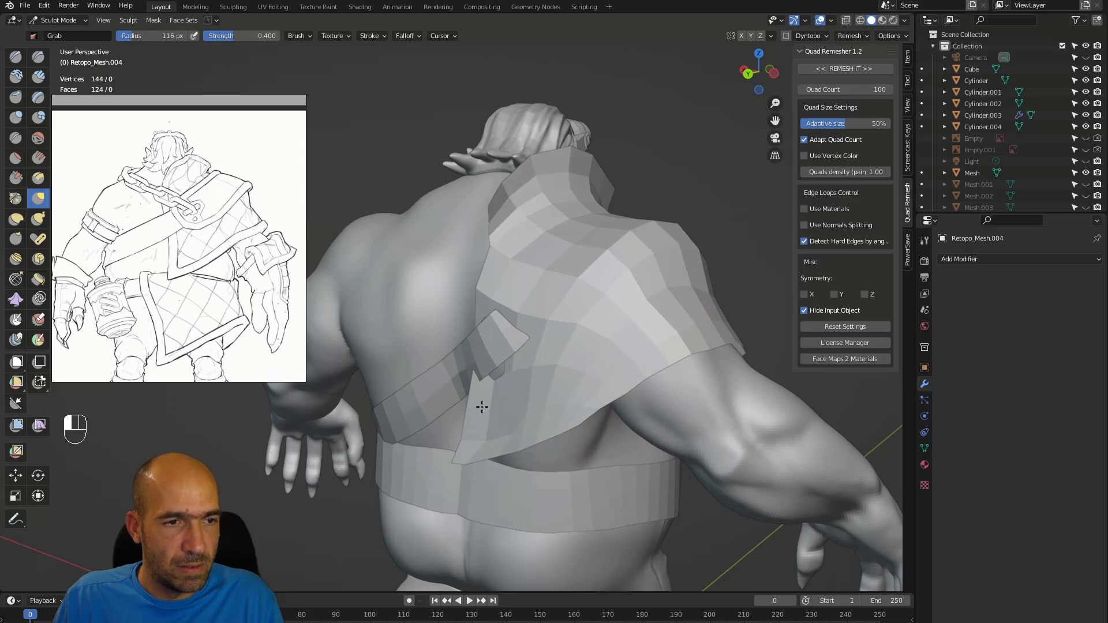
pyautogui.moveTo(470, 352)
pyautogui.keyDown('alt'); pyautogui.mouseDown()
pyautogui.moveTo(447, 346)
pyautogui.moveTo(508, 350)
pyautogui.mouseUp(); pyautogui.keyUp('alt')
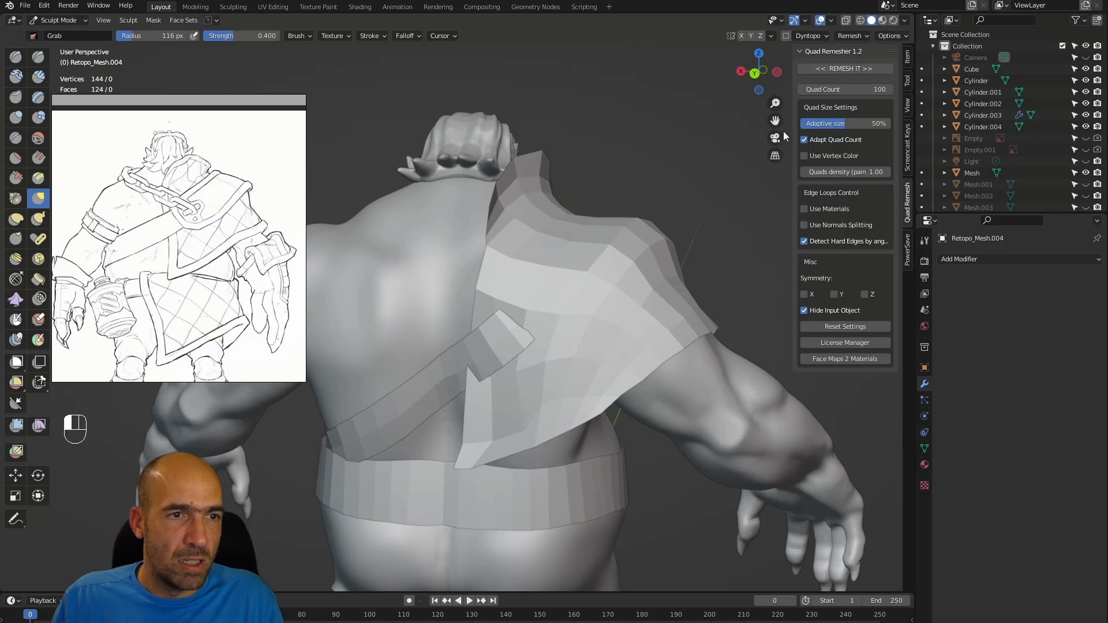
# - Adjust the rear lower edge of the shoulder cape where it meets the strap, using the Grab brush at a 116 px radius
pyautogui.moveTo(660, 236)
pyautogui.keyDown('alt'); pyautogui.mouseDown()
pyautogui.moveTo(430, 239)
pyautogui.moveTo(610, 241)
pyautogui.moveTo(656, 260)
pyautogui.moveTo(613, 372)
pyautogui.moveTo(632, 326)
pyautogui.mouseUp(); pyautogui.keyUp('alt')
pyautogui.keyDown('alt'); pyautogui.moveTo(701, 315); pyautogui.dragTo(664, 340); pyautogui.keyUp('alt')
pyautogui.keyDown('alt'); pyautogui.moveTo(664, 341); pyautogui.dragTo(742, 352); pyautogui.keyUp('alt')
pyautogui.keyDown('alt'); pyautogui.keyDown('shift'); pyautogui.moveTo(762, 369); pyautogui.dragTo(703, 391); pyautogui.keyUp('shift'); pyautogui.keyUp('alt')
pyautogui.moveTo(579, 382); pyautogui.dragTo(576, 381)
pyautogui.keyDown('alt'); pyautogui.moveTo(645, 373); pyautogui.dragTo(566, 365); pyautogui.keyUp('alt')
pyautogui.moveTo(586, 369); pyautogui.dragTo(592, 369)
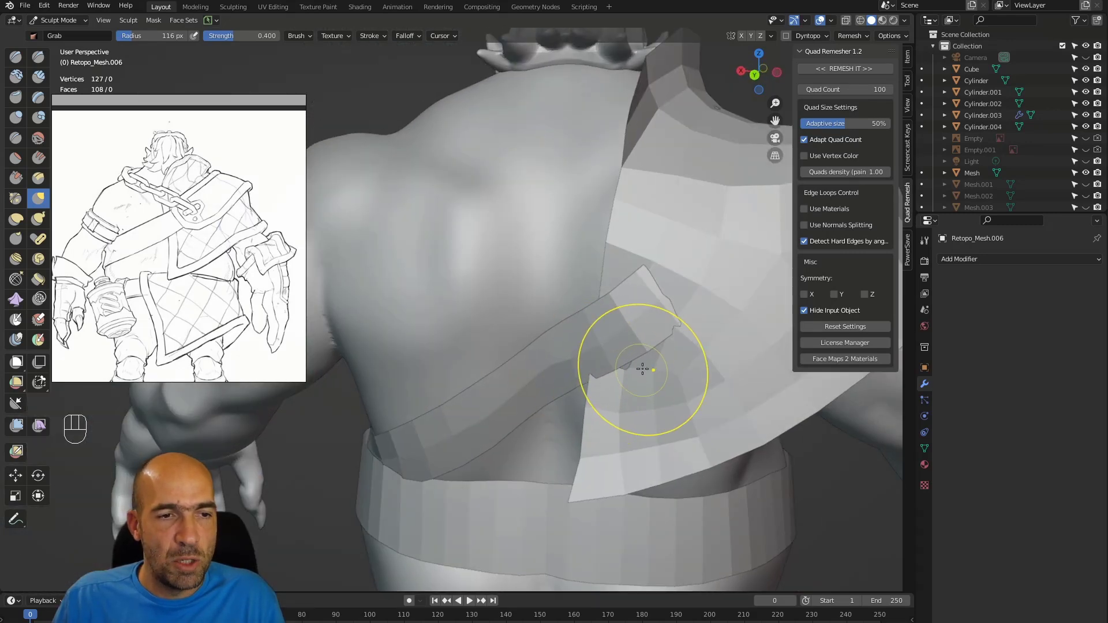
pyautogui.keyDown('alt'); pyautogui.moveTo(672, 359); pyautogui.dragTo(642, 370); pyautogui.keyUp('alt')
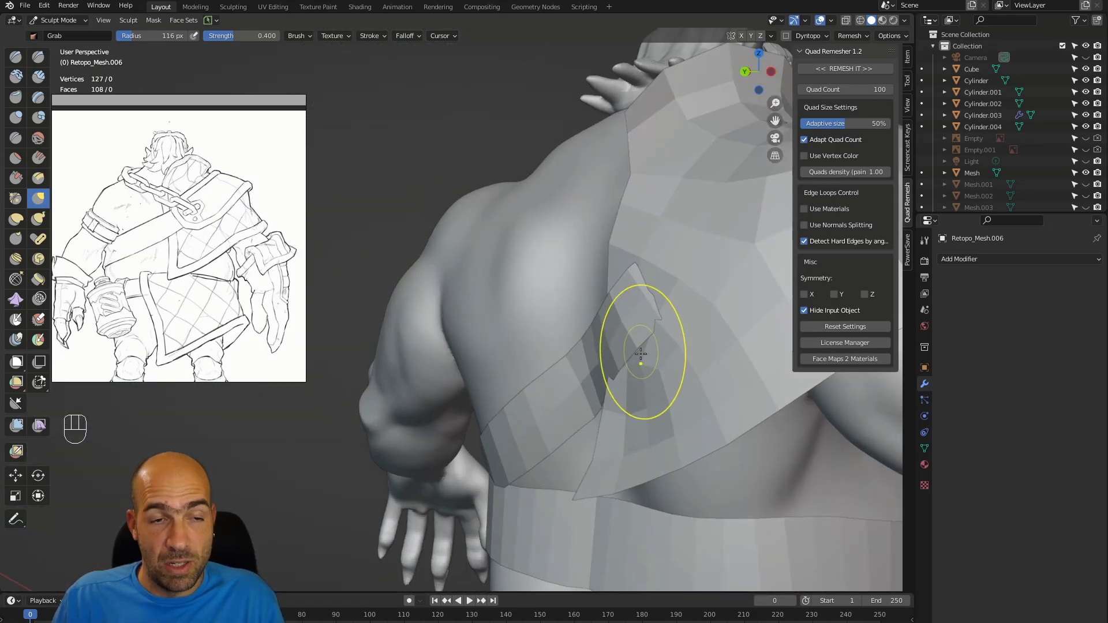
# - Switch sculpting to the chest strap and draw its back section out over the cape, then reduce the brush radius
pyautogui.moveTo(618, 235)
pyautogui.keyDown('alt'); pyautogui.mouseDown()
pyautogui.moveTo(602, 242)
pyautogui.moveTo(664, 282)
pyautogui.moveTo(639, 297)
pyautogui.moveTo(658, 320)
pyautogui.mouseUp(); pyautogui.keyUp('alt')
pyautogui.hotkey('alt', 'q')
pyautogui.scroll(2, 545, 288)
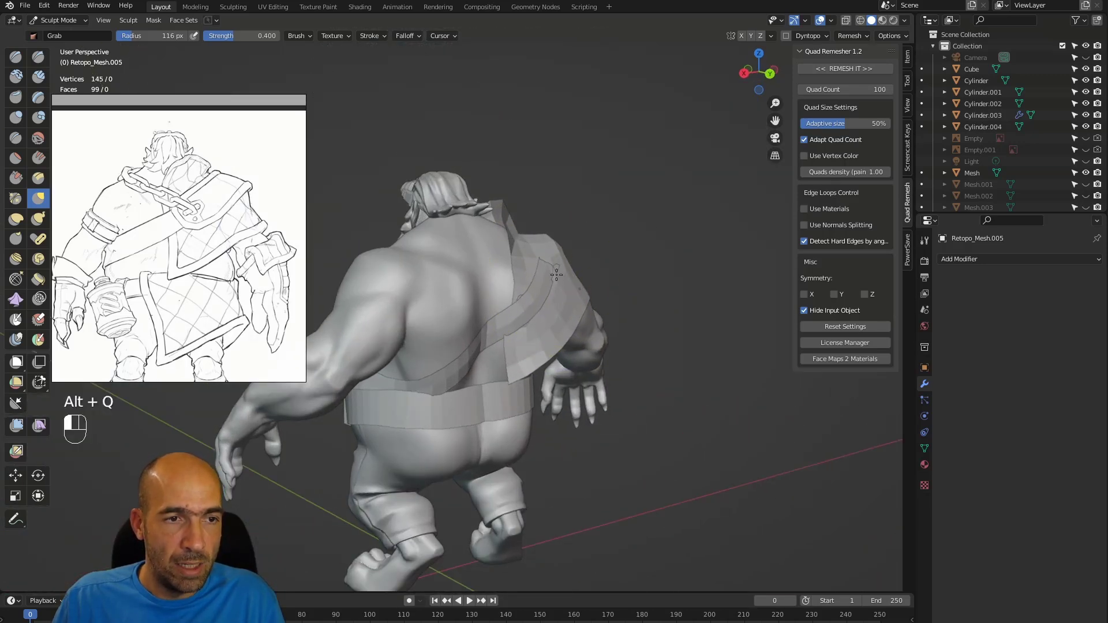
pyautogui.moveTo(591, 264); pyautogui.dragTo(523, 296, button='middle')
pyautogui.keyDown('alt'); pyautogui.keyDown('shift'); pyautogui.moveTo(499, 295); pyautogui.dragTo(577, 288); pyautogui.keyUp('shift'); pyautogui.keyUp('alt')
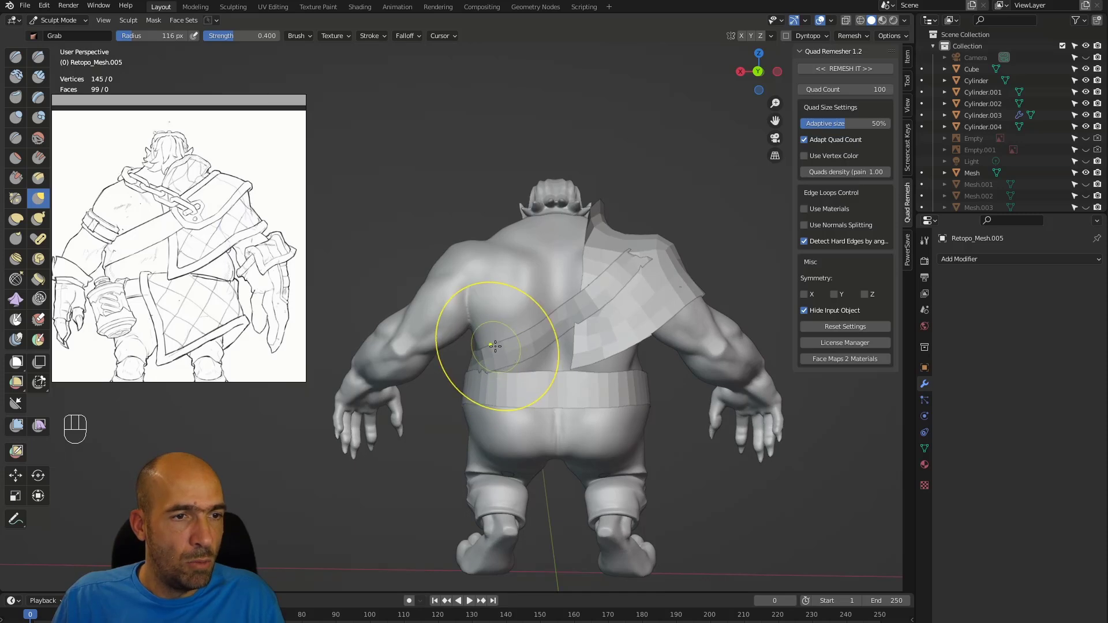
pyautogui.moveTo(539, 328)
pyautogui.keyDown('alt'); pyautogui.mouseDown()
pyautogui.moveTo(516, 341)
pyautogui.moveTo(538, 335)
pyautogui.mouseUp(); pyautogui.keyUp('alt')
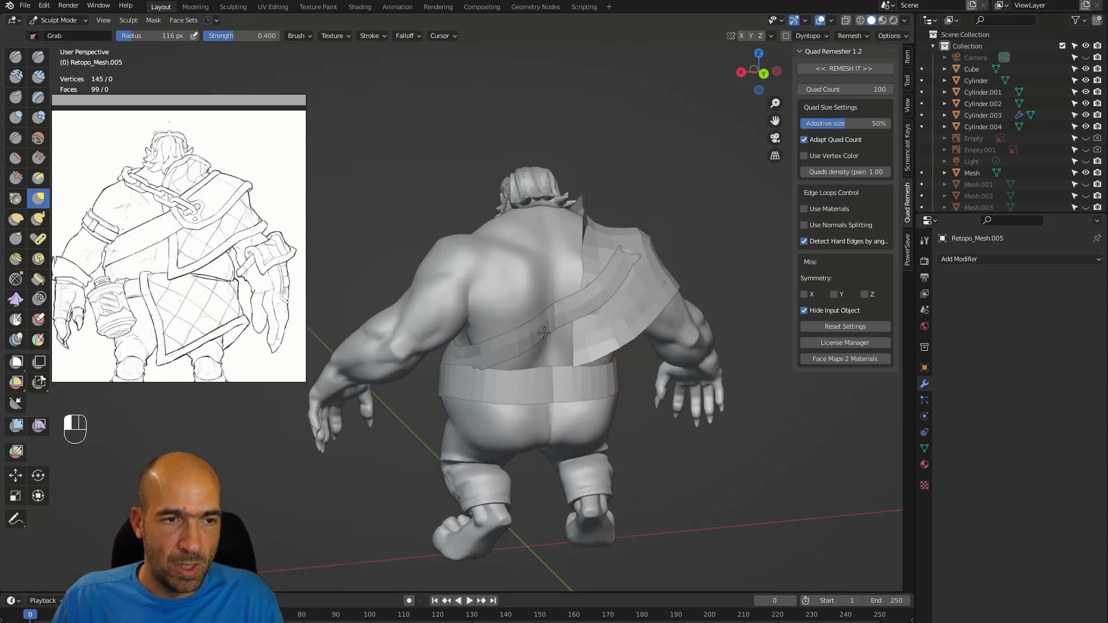
pyautogui.keyDown('alt'); pyautogui.moveTo(601, 293); pyautogui.dragTo(564, 302); pyautogui.keyUp('alt')
pyautogui.scroll(2, 577, 322)
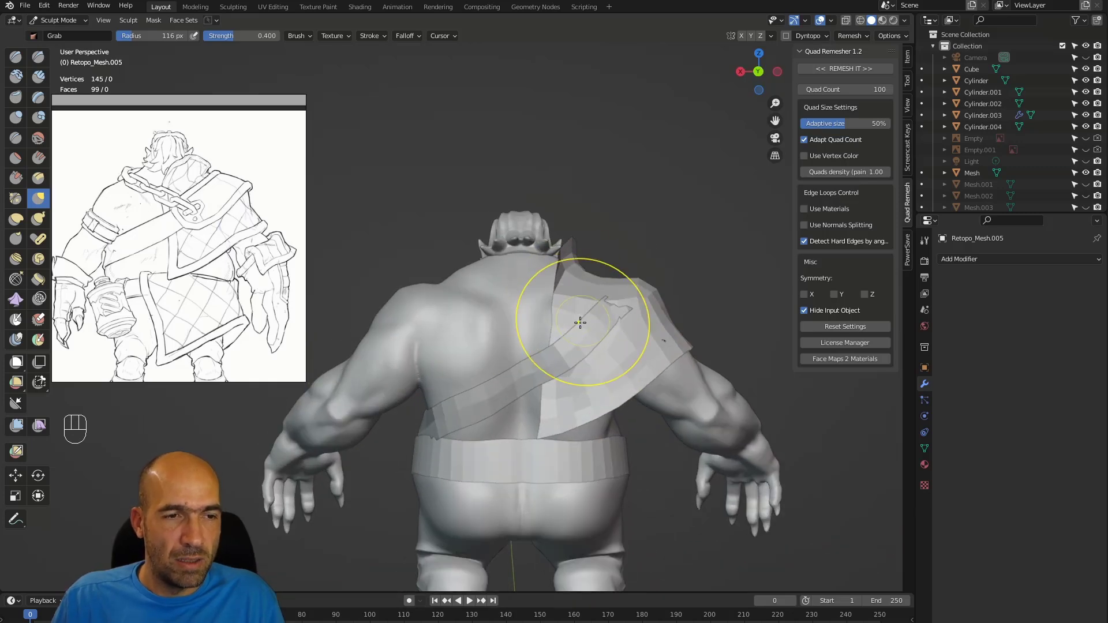
pyautogui.press('[')
pyautogui.press('[')
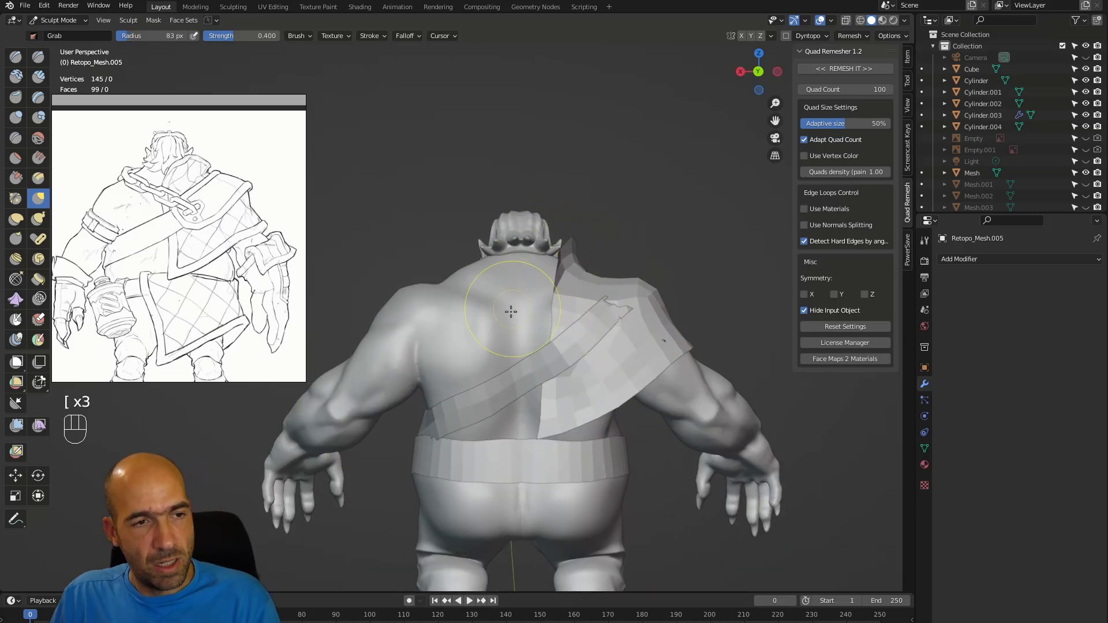
# - Widen the strap by selecting its upper border edge loop and moving it upward, then return to Sculpt Mode
pyautogui.press('Tab')
pyautogui.moveTo(511, 364)
pyautogui.keyDown('ctrl'); pyautogui.keyDown('alt'); pyautogui.mouseDown()
pyautogui.moveTo(494, 476)
pyautogui.moveTo(487, 395)
pyautogui.moveTo(485, 423)
pyautogui.mouseUp(); pyautogui.keyUp('alt'); pyautogui.keyUp('ctrl')
pyautogui.keyDown('alt'); pyautogui.click(495, 416); pyautogui.keyUp('alt')
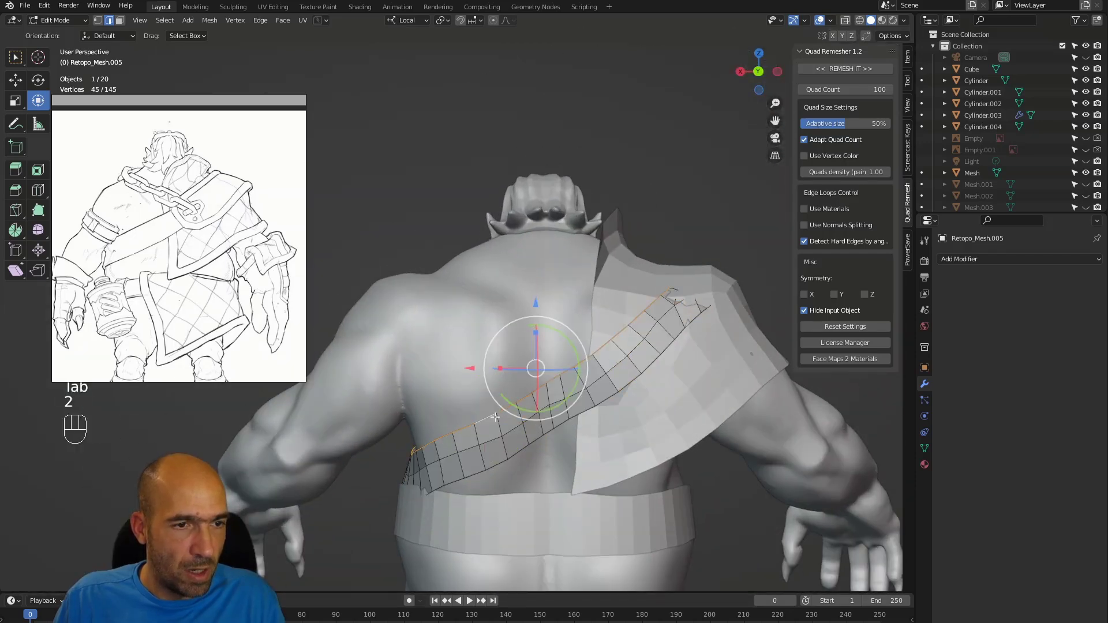
pyautogui.moveTo(533, 301); pyautogui.dragTo(524, 283)
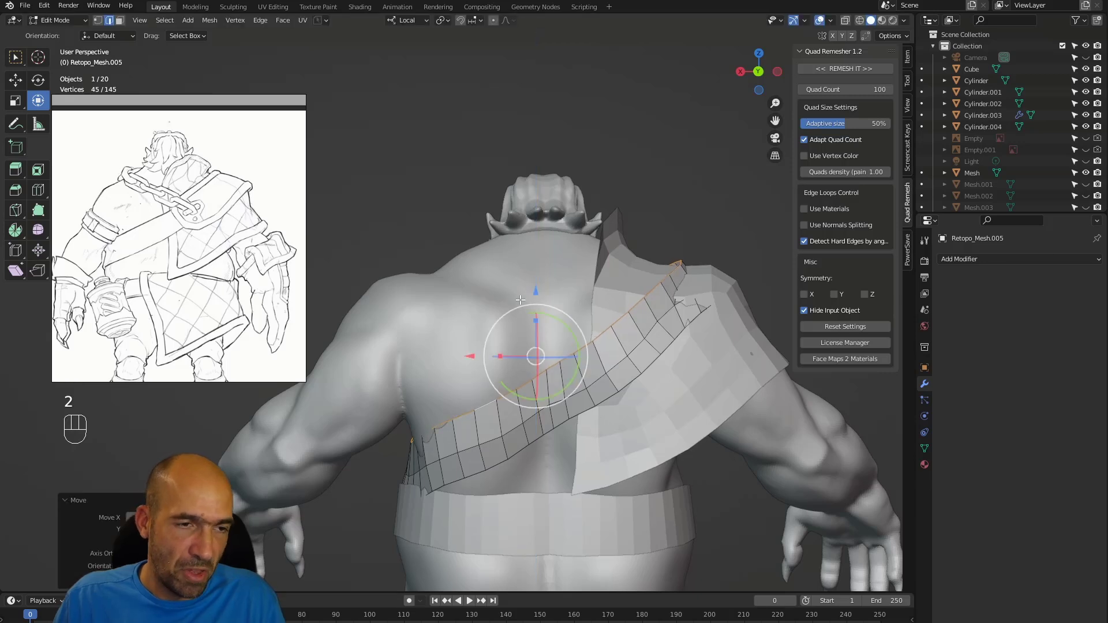
pyautogui.keyDown('shift'); pyautogui.moveTo(532, 399); pyautogui.dragTo(527, 361, button='middle'); pyautogui.keyUp('shift')
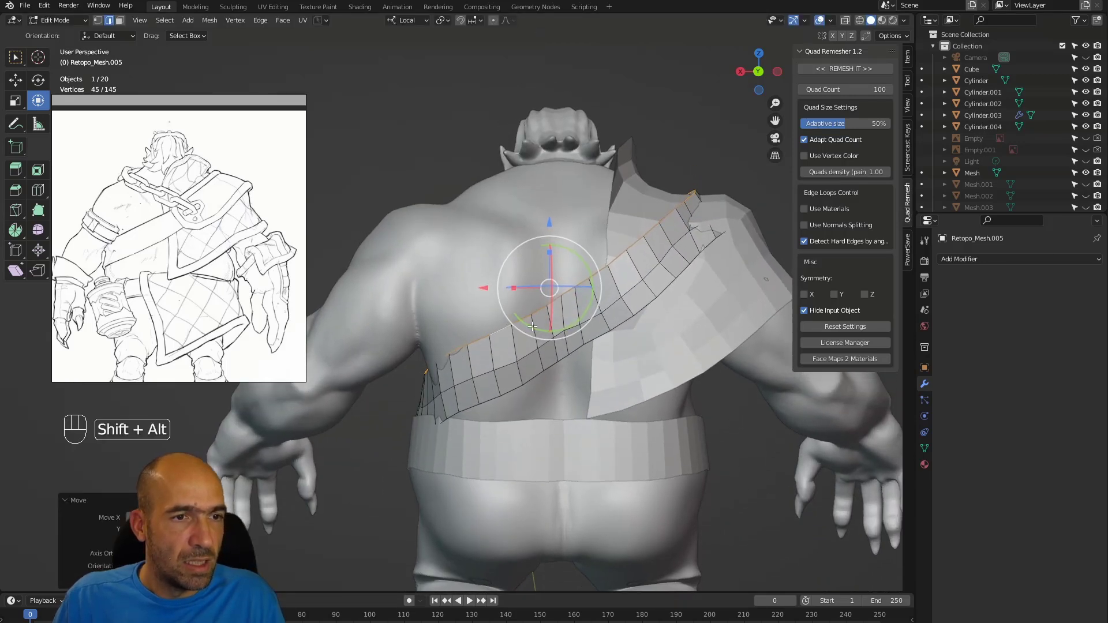
pyautogui.moveTo(549, 227); pyautogui.dragTo(549, 229)
pyautogui.hotkey('ctrl', 'Tab')
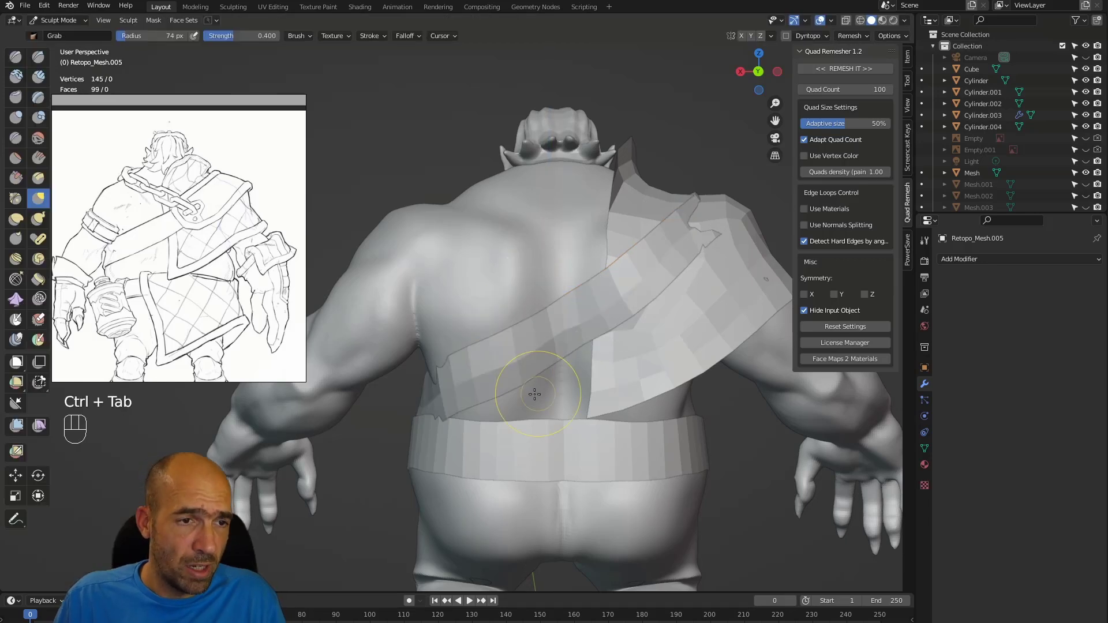
# - Fit the widened strap around the ogre's back and chest with the Grab brush at a 112 px radius
pyautogui.press('g')
pyautogui.press(']')
pyautogui.press(']')
pyautogui.press(']')
pyautogui.press(']')
pyautogui.moveTo(445, 359)
pyautogui.mouseDown()
pyautogui.moveTo(424, 370)
pyautogui.moveTo(426, 407)
pyautogui.moveTo(414, 381)
pyautogui.moveTo(417, 411)
pyautogui.moveTo(466, 421)
pyautogui.moveTo(539, 408)
pyautogui.moveTo(416, 462)
pyautogui.moveTo(524, 385)
pyautogui.moveTo(527, 351)
pyautogui.moveTo(541, 357)
pyautogui.mouseUp()
pyautogui.moveTo(441, 329)
pyautogui.keyDown('alt'); pyautogui.mouseDown()
pyautogui.moveTo(427, 340)
pyautogui.moveTo(461, 358)
pyautogui.moveTo(449, 318)
pyautogui.moveTo(408, 321)
pyautogui.mouseUp(); pyautogui.keyUp('alt')
pyautogui.moveTo(519, 334)
pyautogui.mouseDown()
pyautogui.moveTo(570, 327)
pyautogui.moveTo(557, 360)
pyautogui.mouseUp()
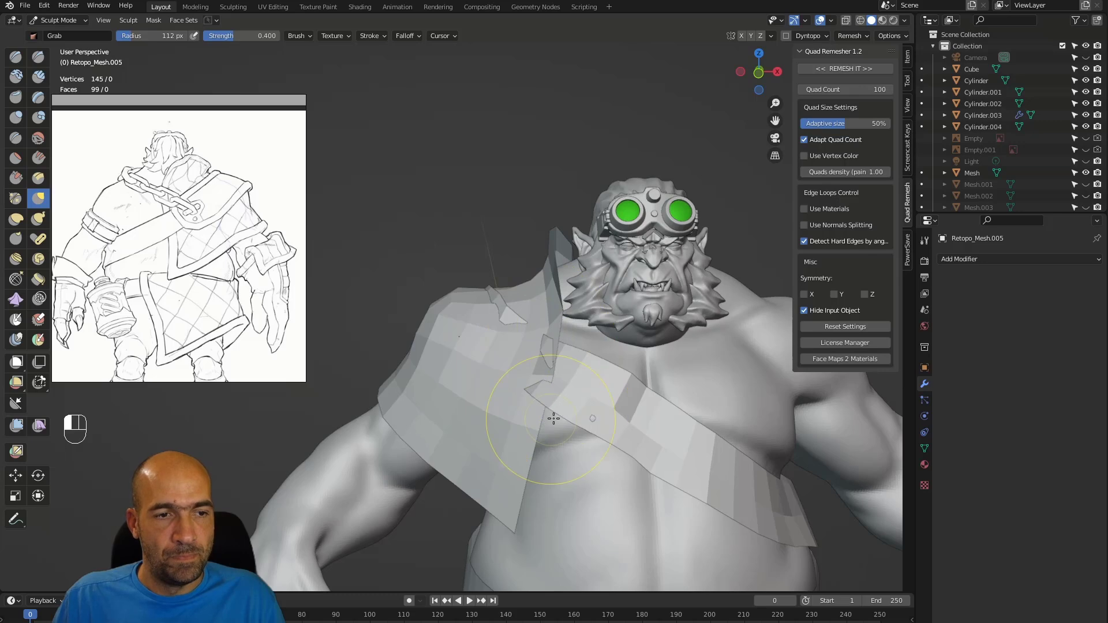
pyautogui.moveTo(607, 440); pyautogui.dragTo(610, 438)
# - Pull the strap against the side of the torso and across the chest so it follows the body
pyautogui.moveTo(643, 411)
pyautogui.keyDown('alt'); pyautogui.mouseDown()
pyautogui.moveTo(629, 399)
pyautogui.moveTo(694, 424)
pyautogui.mouseUp(); pyautogui.keyUp('alt')
pyautogui.moveTo(709, 417)
pyautogui.keyDown('alt'); pyautogui.mouseDown()
pyautogui.moveTo(650, 434)
pyautogui.moveTo(665, 376)
pyautogui.mouseUp(); pyautogui.keyUp('alt')
pyautogui.moveTo(675, 345)
pyautogui.keyDown('ctrl'); pyautogui.keyDown('alt'); pyautogui.mouseDown()
pyautogui.moveTo(706, 372)
pyautogui.moveTo(676, 371)
pyautogui.moveTo(673, 347)
pyautogui.mouseUp(); pyautogui.keyUp('alt'); pyautogui.keyUp('ctrl')
pyautogui.moveTo(596, 283); pyautogui.dragTo(611, 282)
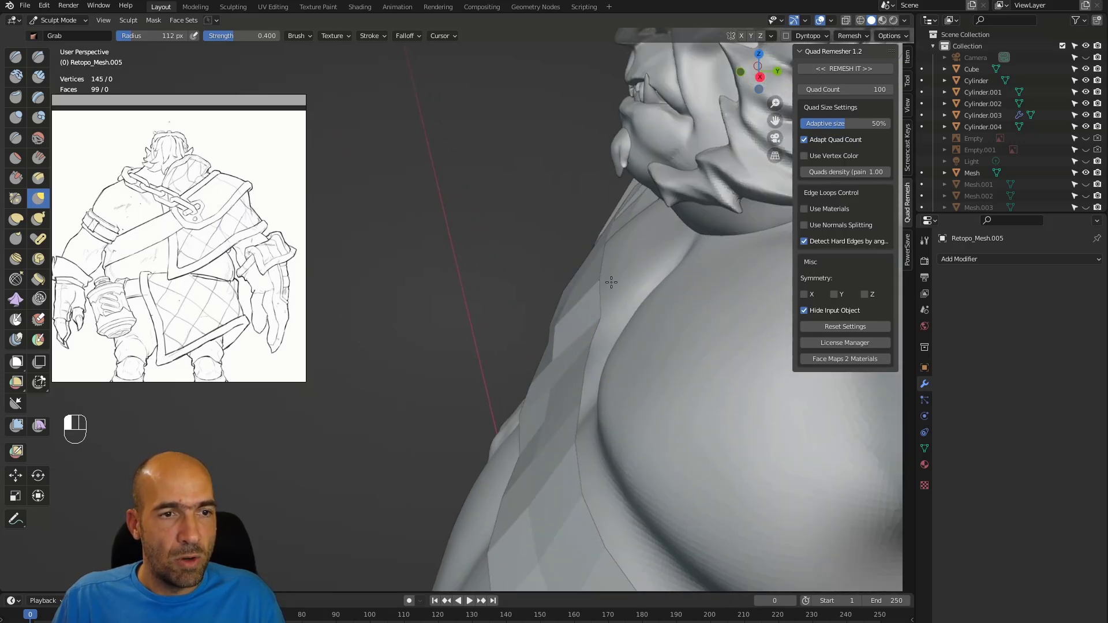
pyautogui.keyDown('alt'); pyautogui.moveTo(592, 330); pyautogui.dragTo(555, 345); pyautogui.keyUp('alt')
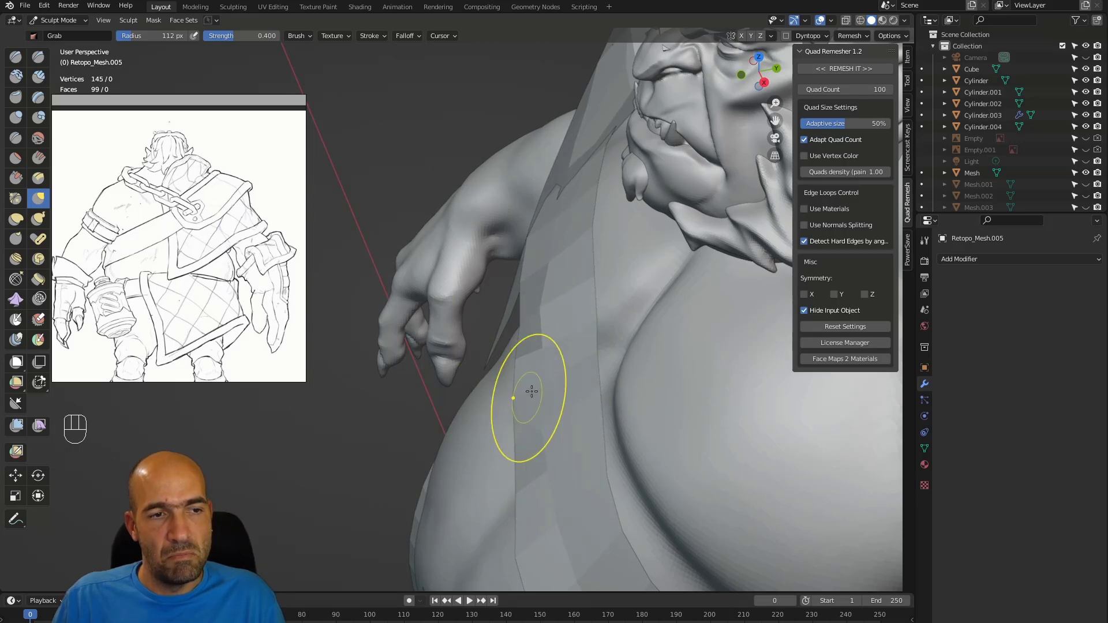
pyautogui.keyDown('ctrl'); pyautogui.keyDown('alt'); pyautogui.moveTo(545, 535); pyautogui.dragTo(490, 578); pyautogui.keyUp('alt'); pyautogui.keyUp('ctrl')
pyautogui.keyDown('alt'); pyautogui.moveTo(508, 424); pyautogui.dragTo(629, 387); pyautogui.keyUp('alt')
pyautogui.keyDown('ctrl'); pyautogui.keyDown('alt'); pyautogui.moveTo(399, 293); pyautogui.dragTo(469, 310); pyautogui.keyUp('alt'); pyautogui.keyUp('ctrl')
pyautogui.moveTo(494, 338); pyautogui.dragTo(498, 325)
pyautogui.keyDown('alt'); pyautogui.moveTo(535, 454); pyautogui.dragTo(445, 318); pyautogui.keyUp('alt')
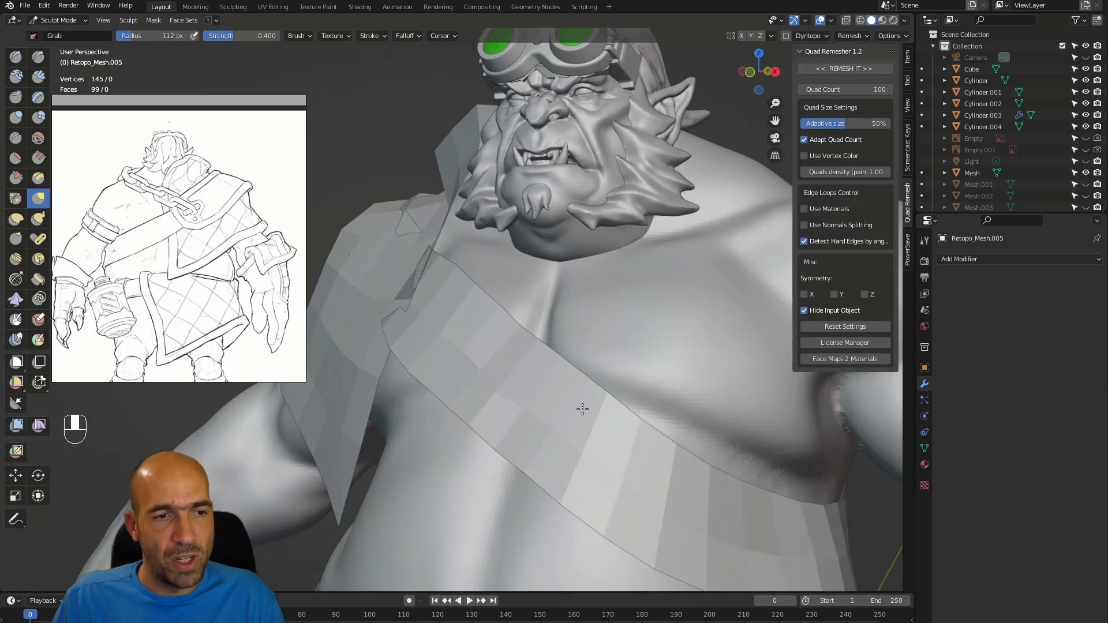
# - Bring up the front-view sketch in the reference image and frame its upper body for comparison with the model
pyautogui.keyDown('alt'); pyautogui.moveTo(594, 403); pyautogui.dragTo(525, 445); pyautogui.keyUp('alt')
pyautogui.keyDown('alt'); pyautogui.moveTo(588, 490); pyautogui.dragTo(580, 426); pyautogui.keyUp('alt')
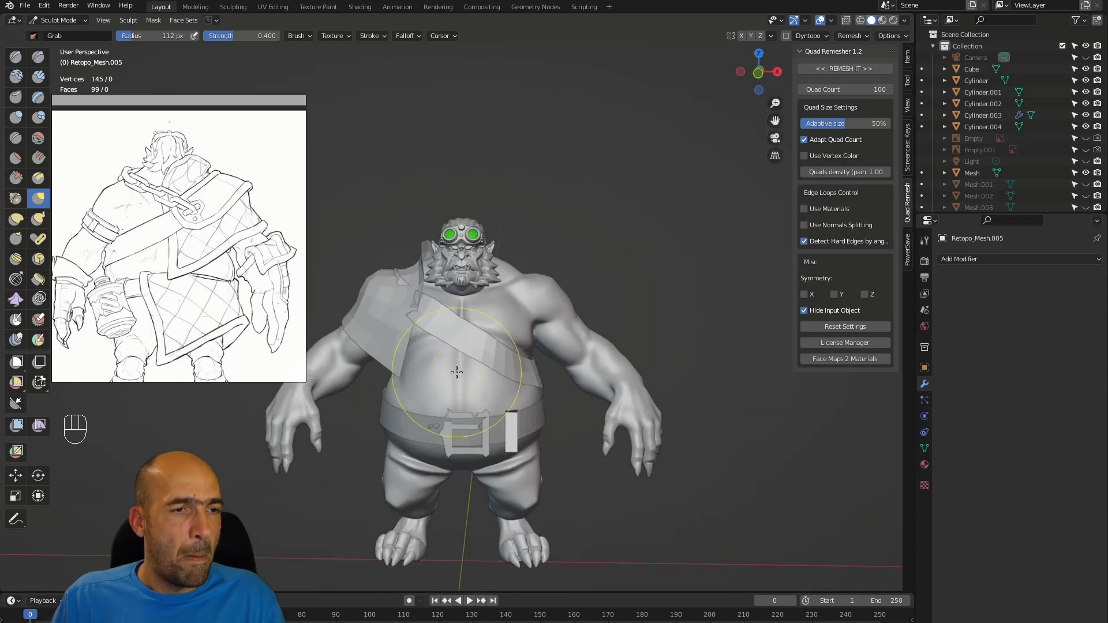
pyautogui.scroll(-4, 151, 246)
pyautogui.moveTo(64, 275); pyautogui.dragTo(160, 300, button='middle')
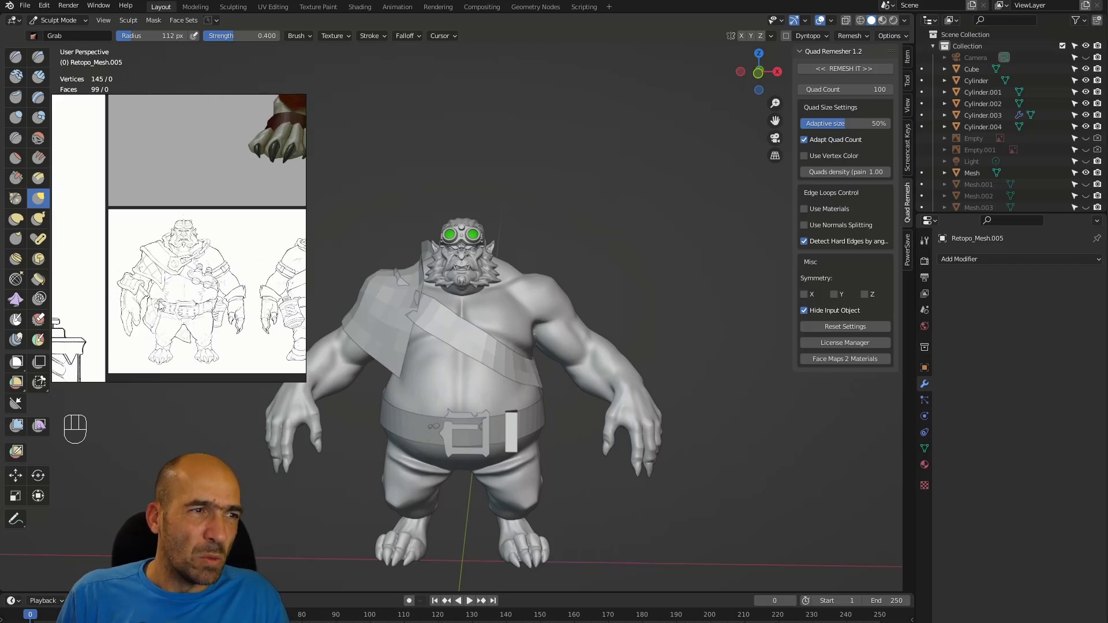
pyautogui.scroll(3, 210, 284)
pyautogui.scroll(2, 210, 286)
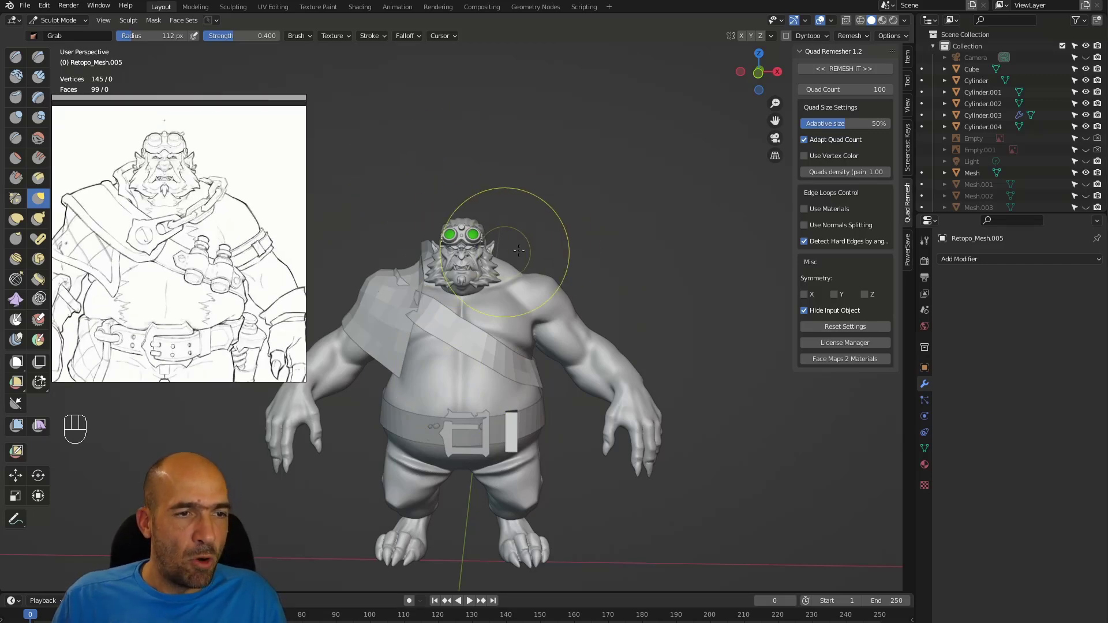
# - Add a Solidify modifier to the chest strap with a thickness of 0.07 m
pyautogui.keyDown('alt'); pyautogui.moveTo(505, 203); pyautogui.dragTo(657, 280); pyautogui.keyUp('alt')
pyautogui.click(982, 260)
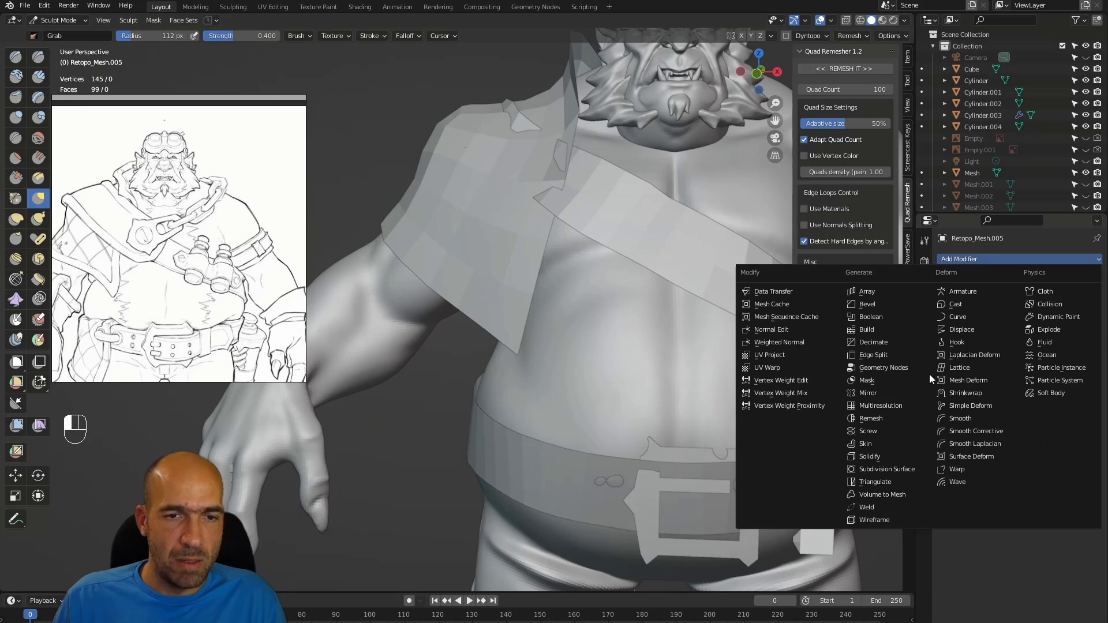
pyautogui.click(890, 457)
pyautogui.keyDown('alt'); pyautogui.moveTo(678, 371); pyautogui.dragTo(555, 395); pyautogui.keyUp('alt')
pyautogui.moveTo(1037, 310); pyautogui.dragTo(1042, 310)
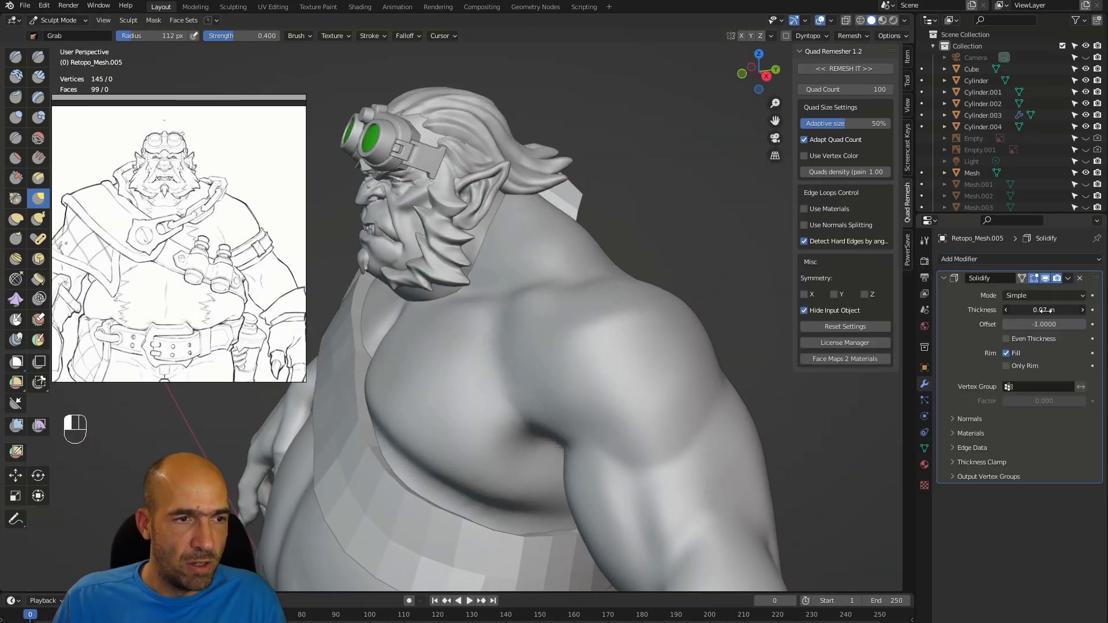
# - Inspect the thickened strap in isolation, then reshape it under the arm with a 152 px Grab brush, undoing one stroke
pyautogui.keyDown('alt'); pyautogui.moveTo(820, 377); pyautogui.dragTo(613, 277); pyautogui.keyUp('alt')
pyautogui.press('g')
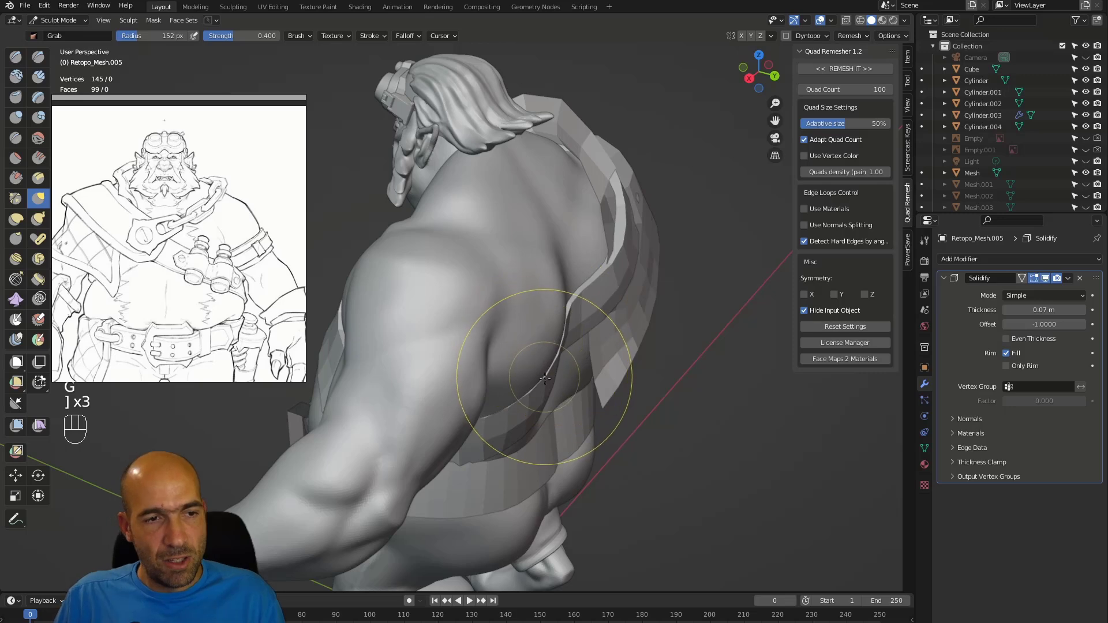
pyautogui.press('/')
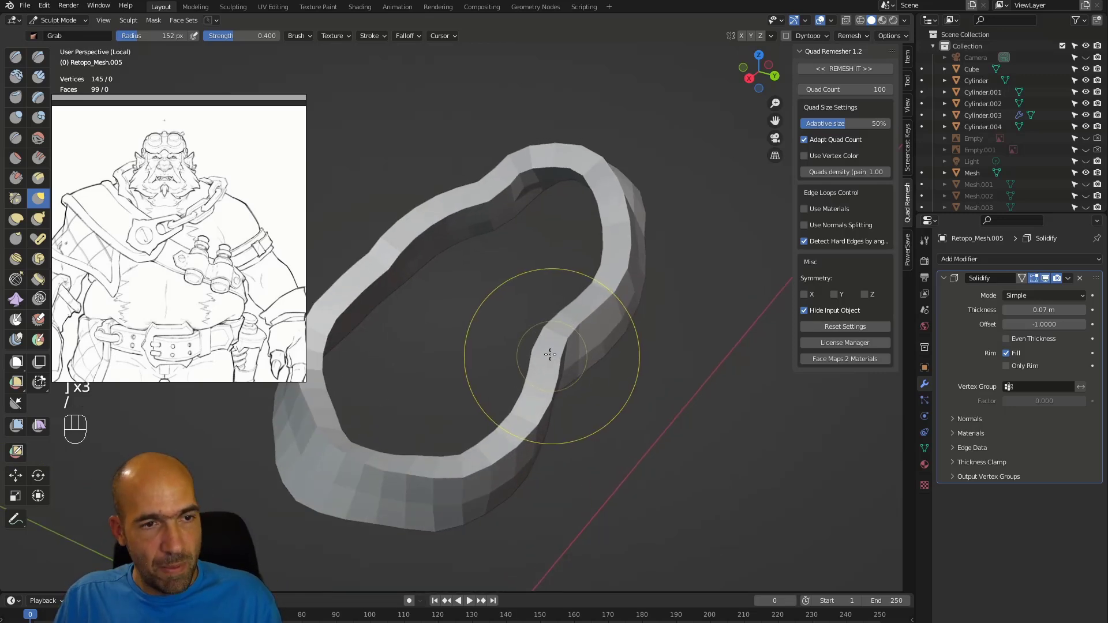
pyautogui.press('/')
pyautogui.keyDown('alt'); pyautogui.moveTo(556, 348); pyautogui.dragTo(502, 345); pyautogui.keyUp('alt')
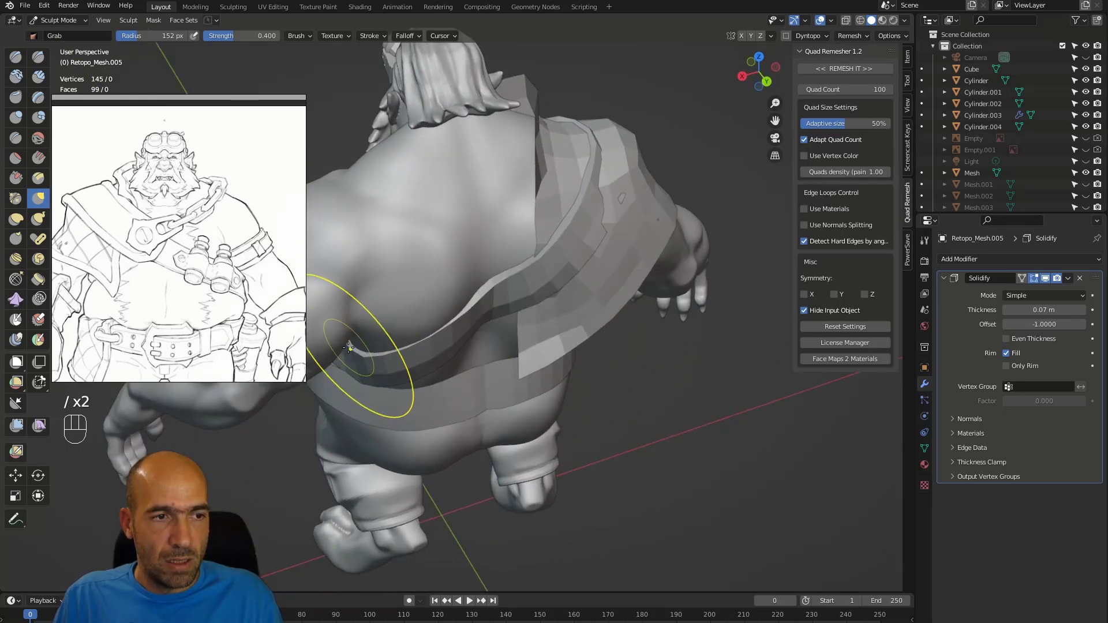
pyautogui.moveTo(469, 277)
pyautogui.keyDown('alt'); pyautogui.mouseDown()
pyautogui.moveTo(419, 342)
pyautogui.moveTo(438, 352)
pyautogui.moveTo(404, 369)
pyautogui.moveTo(512, 389)
pyautogui.moveTo(545, 378)
pyautogui.moveTo(540, 366)
pyautogui.mouseUp(); pyautogui.keyUp('alt')
pyautogui.moveTo(585, 399); pyautogui.dragTo(600, 372)
pyautogui.moveTo(597, 411); pyautogui.dragTo(605, 392)
pyautogui.moveTo(618, 441)
pyautogui.keyDown('alt'); pyautogui.mouseDown()
pyautogui.moveTo(605, 398)
pyautogui.moveTo(621, 385)
pyautogui.moveTo(671, 410)
pyautogui.mouseUp(); pyautogui.keyUp('alt')
pyautogui.hotkey('ctrl', 'z')
pyautogui.moveTo(598, 427)
pyautogui.keyDown('alt'); pyautogui.mouseDown()
pyautogui.moveTo(635, 434)
pyautogui.moveTo(661, 411)
pyautogui.mouseUp(); pyautogui.keyUp('alt')
pyautogui.keyDown('alt'); pyautogui.keyDown('shift'); pyautogui.moveTo(732, 431); pyautogui.dragTo(690, 414); pyautogui.keyUp('shift'); pyautogui.keyUp('alt')
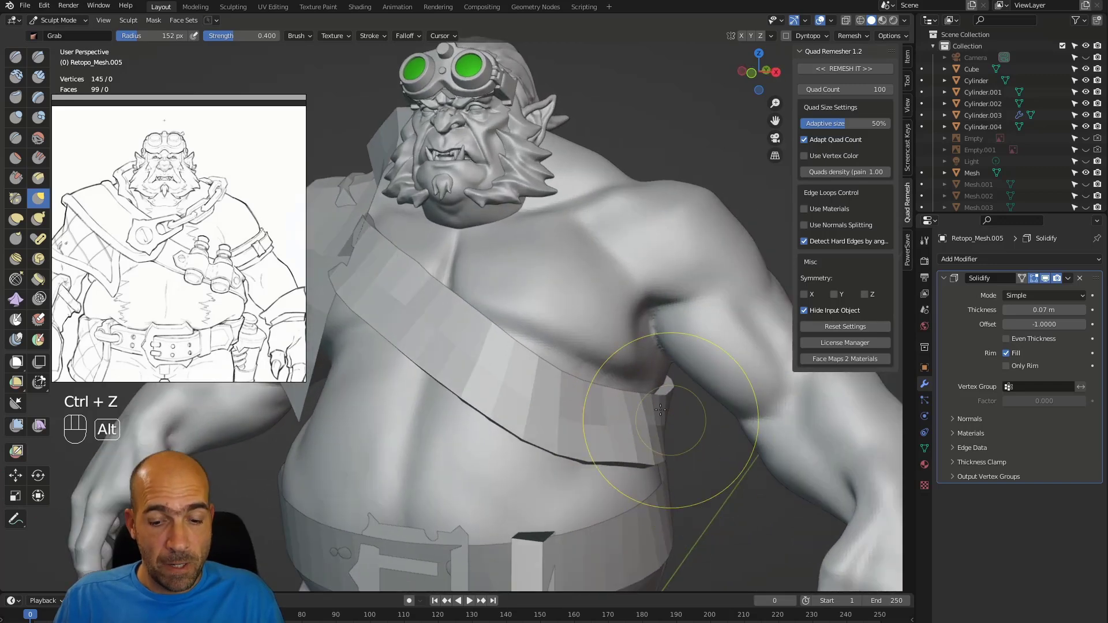
# - Refine the strap's lower edge at the side of the torso with the Grab brush at an 88 px radius
pyautogui.press('[')
pyautogui.press('[')
pyautogui.press('[')
pyautogui.press('[')
pyautogui.press('[')
pyautogui.moveTo(631, 455); pyautogui.dragTo(627, 466)
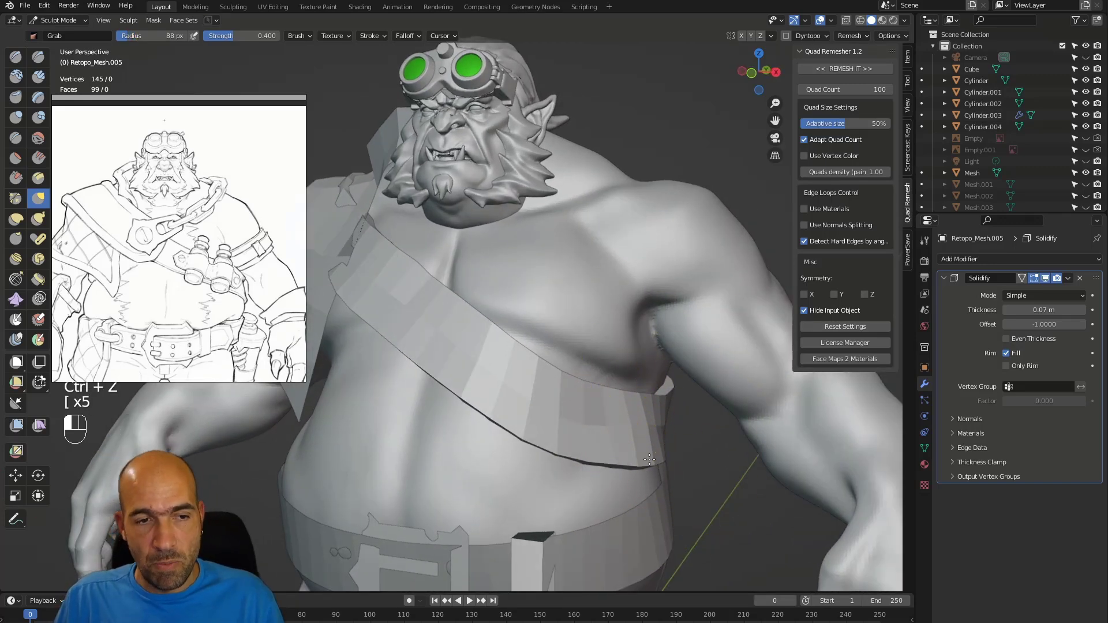
pyautogui.moveTo(689, 449)
pyautogui.keyDown('alt'); pyautogui.mouseDown()
pyautogui.moveTo(609, 476)
pyautogui.moveTo(591, 388)
pyautogui.mouseUp(); pyautogui.keyUp('alt')
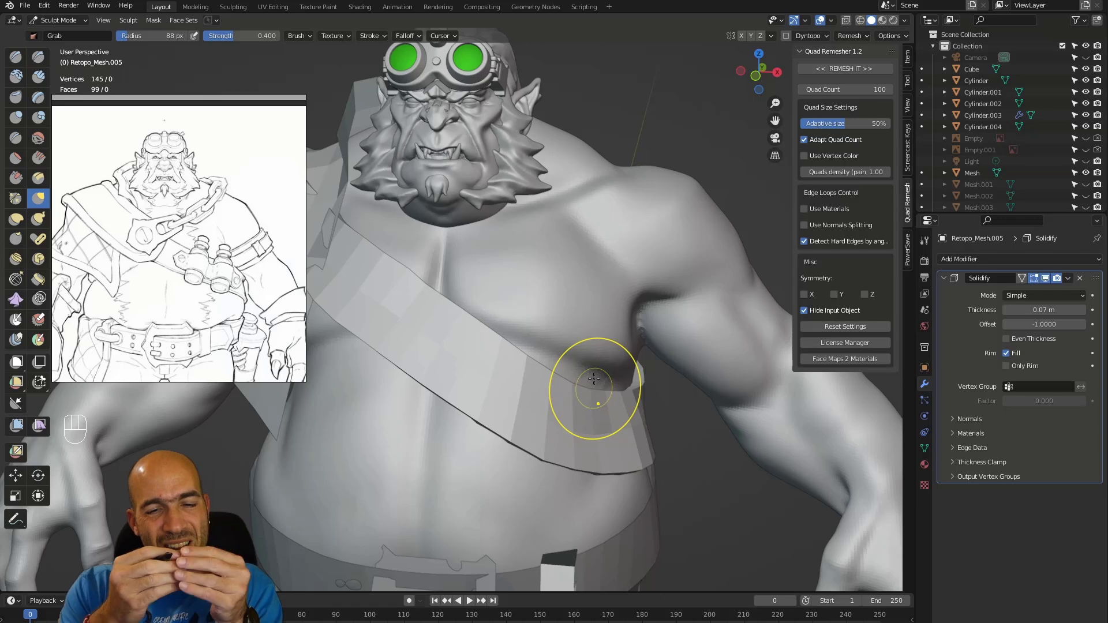
# - Pull the strap out over the shoulder with the Grab brush so it lies on top of the cape
pyautogui.keyDown('alt'); pyautogui.keyDown('shift'); pyautogui.moveTo(391, 209); pyautogui.dragTo(488, 215, button='middle'); pyautogui.keyUp('shift'); pyautogui.keyUp('alt')
pyautogui.keyDown('alt'); pyautogui.moveTo(601, 247); pyautogui.dragTo(583, 320, button='middle'); pyautogui.keyUp('alt')
pyautogui.hotkey('alt', 'q')
pyautogui.hotkey('alt', 'q')
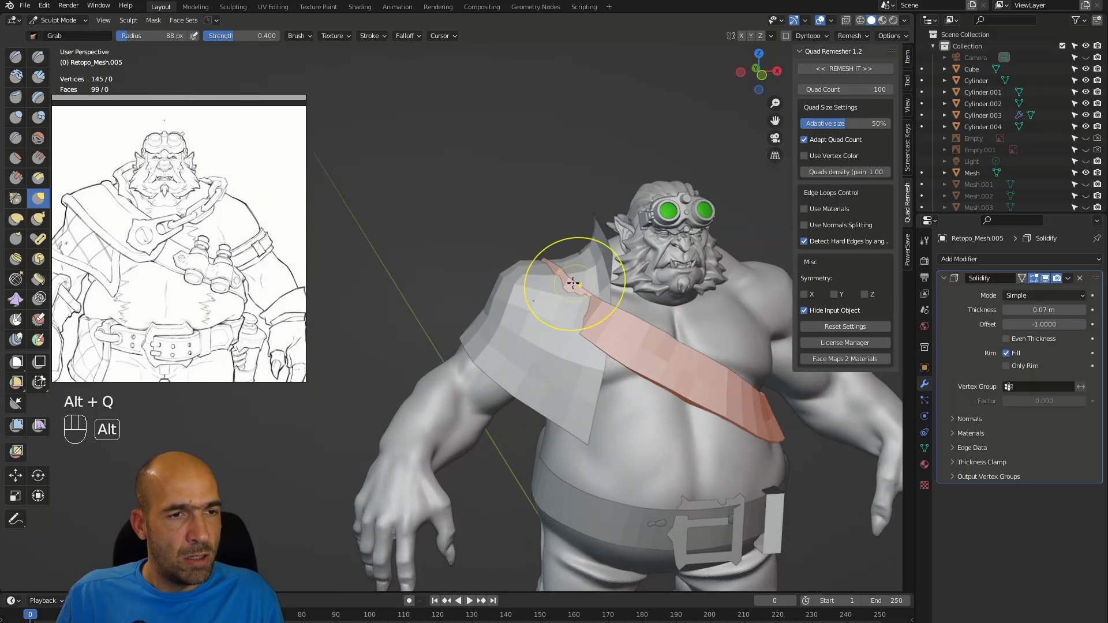
pyautogui.moveTo(551, 313); pyautogui.dragTo(540, 297)
pyautogui.moveTo(540, 296); pyautogui.dragTo(549, 308)
pyautogui.keyDown('alt'); pyautogui.moveTo(514, 285); pyautogui.dragTo(571, 282, button='middle'); pyautogui.keyUp('alt')
pyautogui.moveTo(514, 281); pyautogui.dragTo(498, 274)
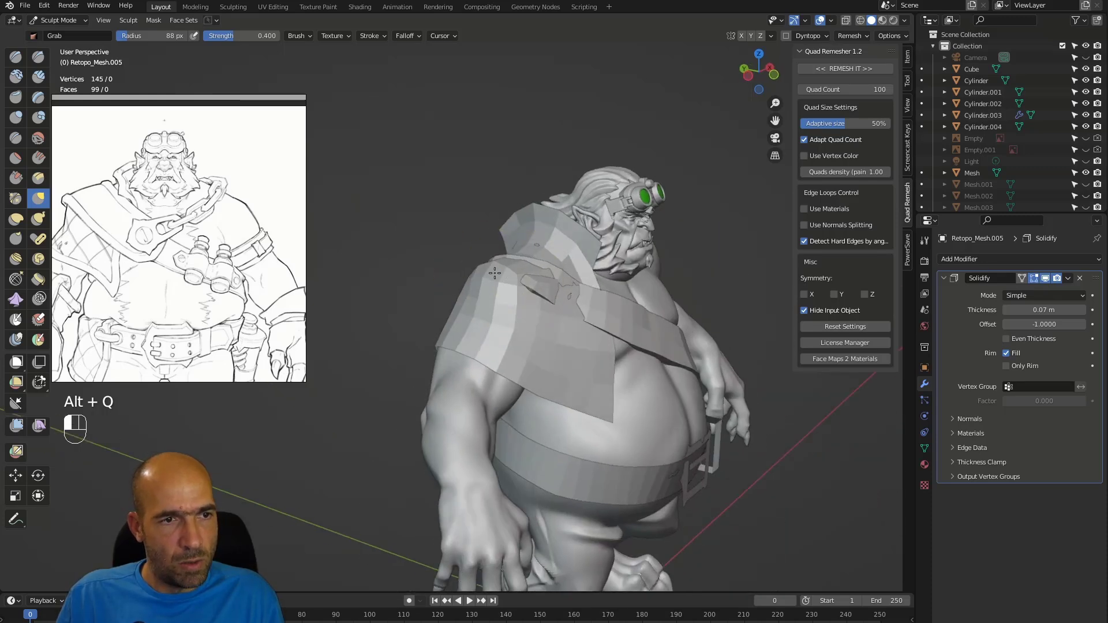
pyautogui.keyDown('alt'); pyautogui.moveTo(486, 281); pyautogui.dragTo(520, 292, button='middle'); pyautogui.keyUp('alt')
pyautogui.moveTo(520, 292); pyautogui.dragTo(481, 308)
pyautogui.keyDown('alt'); pyautogui.moveTo(510, 280); pyautogui.dragTo(532, 260, button='middle'); pyautogui.keyUp('alt')
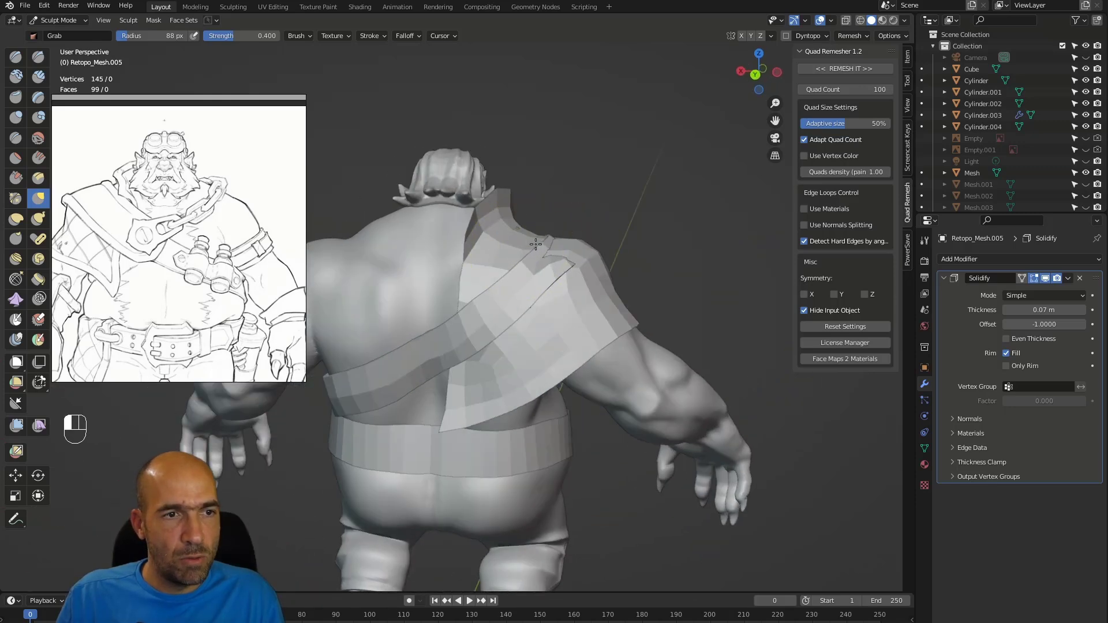
# - Even out the strap's path across the back and over the shoulder so it lies cleanly on the cape and torso
pyautogui.keyDown('alt'); pyautogui.moveTo(544, 268); pyautogui.dragTo(520, 269); pyautogui.keyUp('alt')
pyautogui.moveTo(427, 283)
pyautogui.keyDown('alt'); pyautogui.mouseDown()
pyautogui.moveTo(487, 317)
pyautogui.moveTo(471, 340)
pyautogui.moveTo(482, 347)
pyautogui.mouseUp(); pyautogui.keyUp('alt')
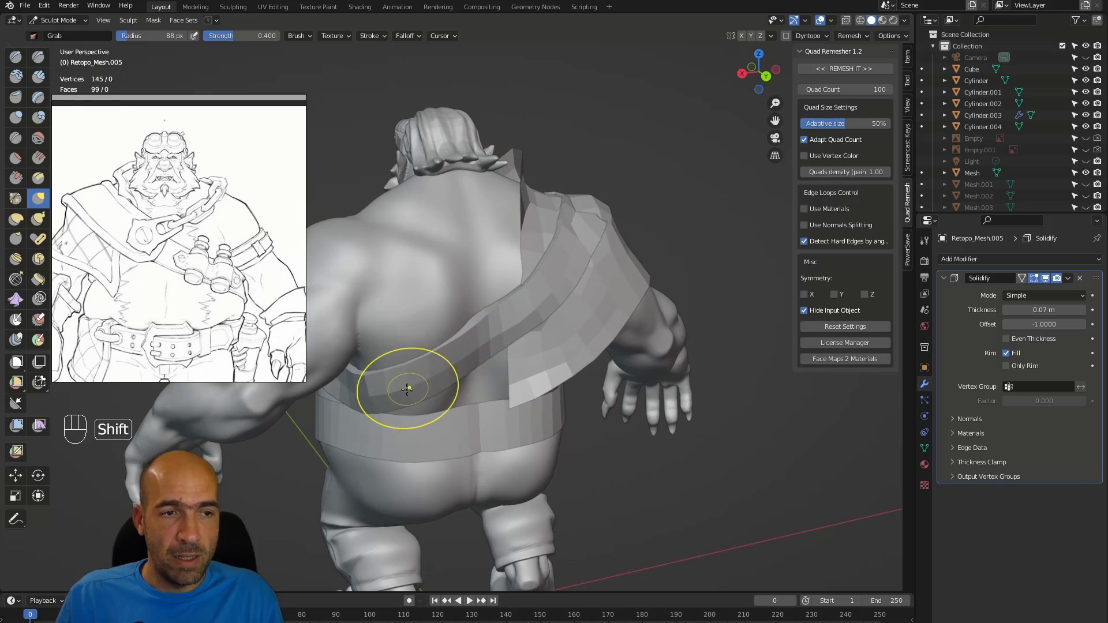
pyautogui.keyDown('alt'); pyautogui.moveTo(496, 344); pyautogui.dragTo(506, 298); pyautogui.keyUp('alt')
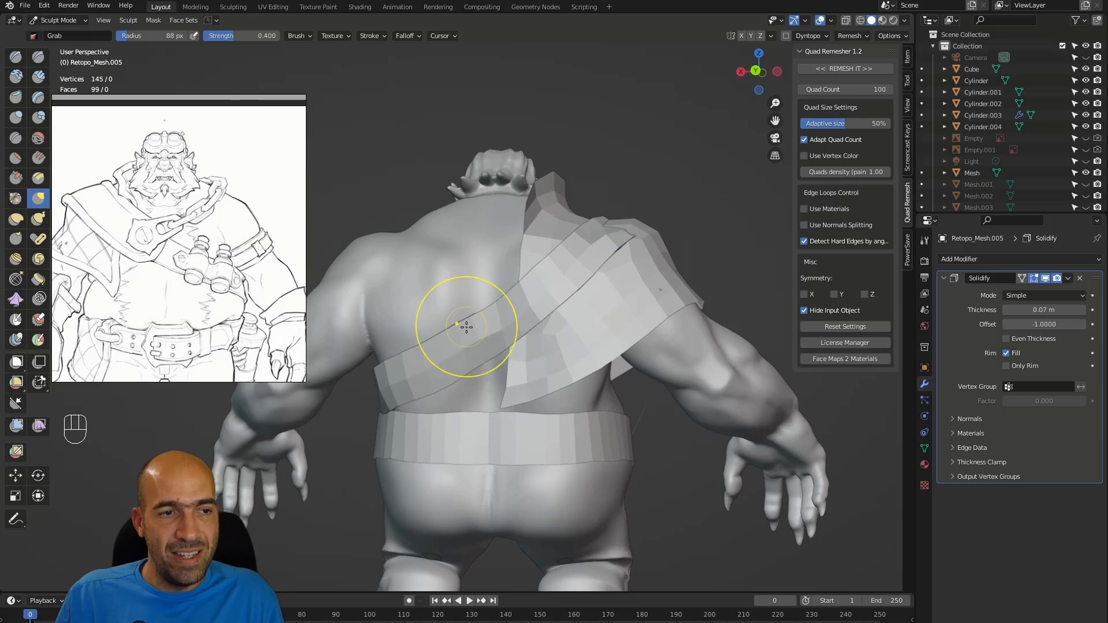
pyautogui.keyDown('alt'); pyautogui.moveTo(511, 305); pyautogui.dragTo(566, 295); pyautogui.keyUp('alt')
pyautogui.moveTo(565, 295); pyautogui.dragTo(547, 308, button='middle')
pyautogui.moveTo(548, 283)
pyautogui.keyDown('alt'); pyautogui.mouseDown()
pyautogui.moveTo(537, 269)
pyautogui.moveTo(530, 322)
pyautogui.moveTo(572, 299)
pyautogui.moveTo(496, 297)
pyautogui.moveTo(534, 297)
pyautogui.mouseUp(); pyautogui.keyUp('alt')
pyautogui.moveTo(491, 300)
pyautogui.keyDown('alt'); pyautogui.keyDown('shift'); pyautogui.mouseDown()
pyautogui.moveTo(525, 277)
pyautogui.moveTo(568, 271)
pyautogui.mouseUp(); pyautogui.keyUp('shift'); pyautogui.keyUp('alt')
pyautogui.keyDown('ctrl'); pyautogui.keyDown('alt'); pyautogui.moveTo(543, 289); pyautogui.dragTo(554, 277); pyautogui.keyUp('alt'); pyautogui.keyUp('ctrl')
pyautogui.moveTo(540, 280)
pyautogui.keyDown('alt'); pyautogui.mouseDown()
pyautogui.moveTo(485, 298)
pyautogui.moveTo(470, 325)
pyautogui.mouseUp(); pyautogui.keyUp('alt')
pyautogui.moveTo(517, 254)
pyautogui.keyDown('alt'); pyautogui.mouseDown()
pyautogui.moveTo(456, 311)
pyautogui.moveTo(501, 323)
pyautogui.mouseUp(); pyautogui.keyUp('alt')
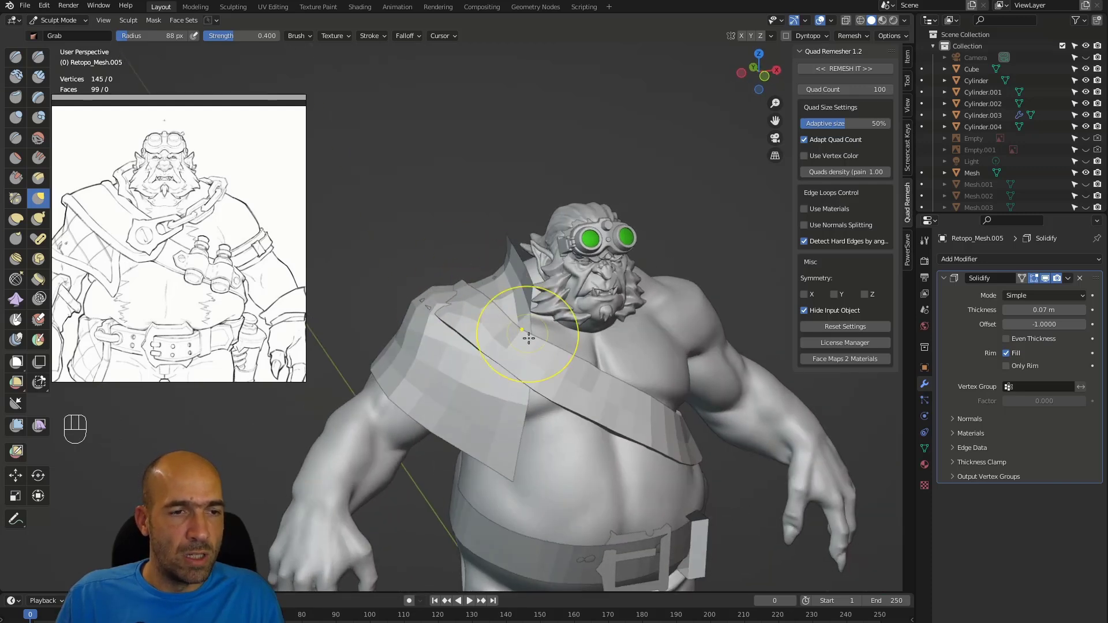
# - Duplicate the chest strap in place in Object Mode, isolate the copy and open it in Edit Mode
pyautogui.hotkey('ctrl', 'Tab')
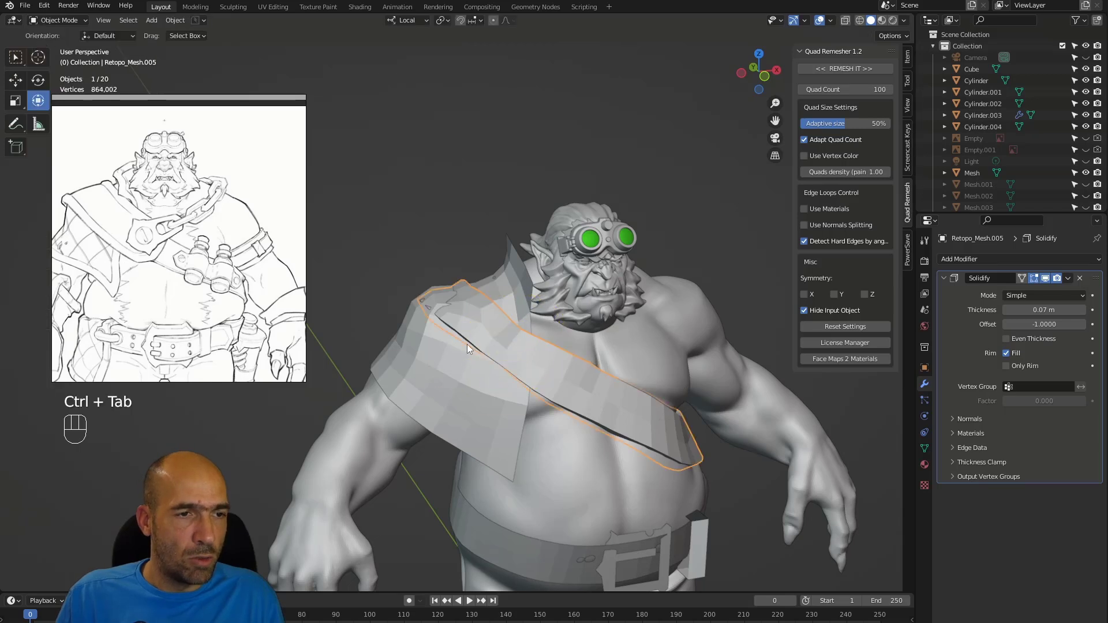
pyautogui.hotkey('shift', 'd')
pyautogui.rightClick(513, 335)
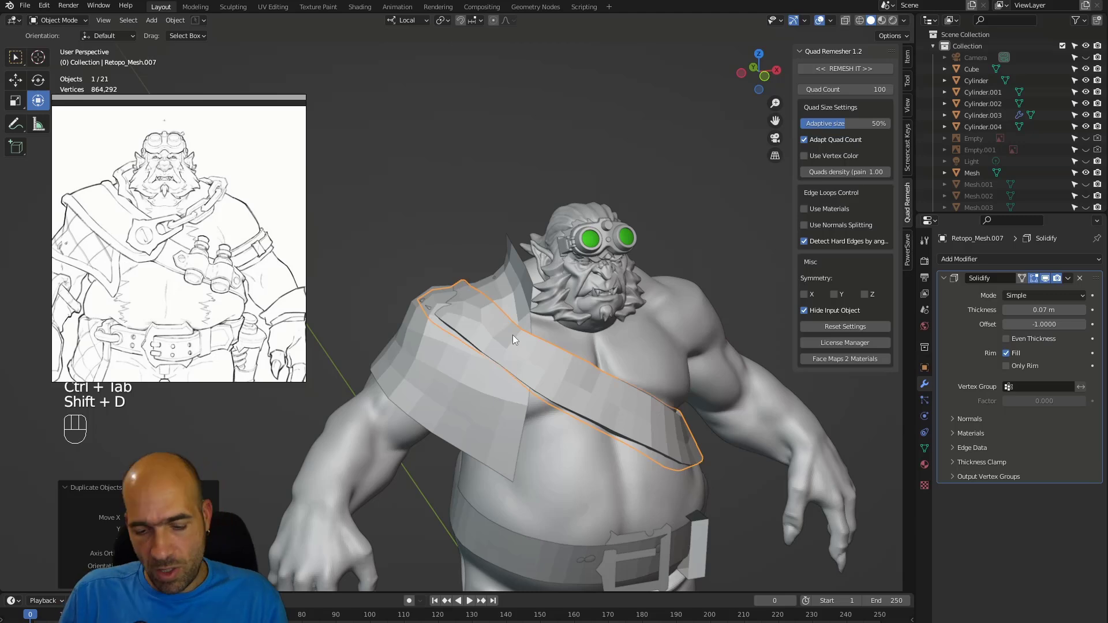
pyautogui.press('/')
pyautogui.keyDown('alt'); pyautogui.keyDown('shift'); pyautogui.moveTo(513, 334); pyautogui.dragTo(643, 376); pyautogui.keyUp('shift'); pyautogui.keyUp('alt')
pyautogui.press('Tab')
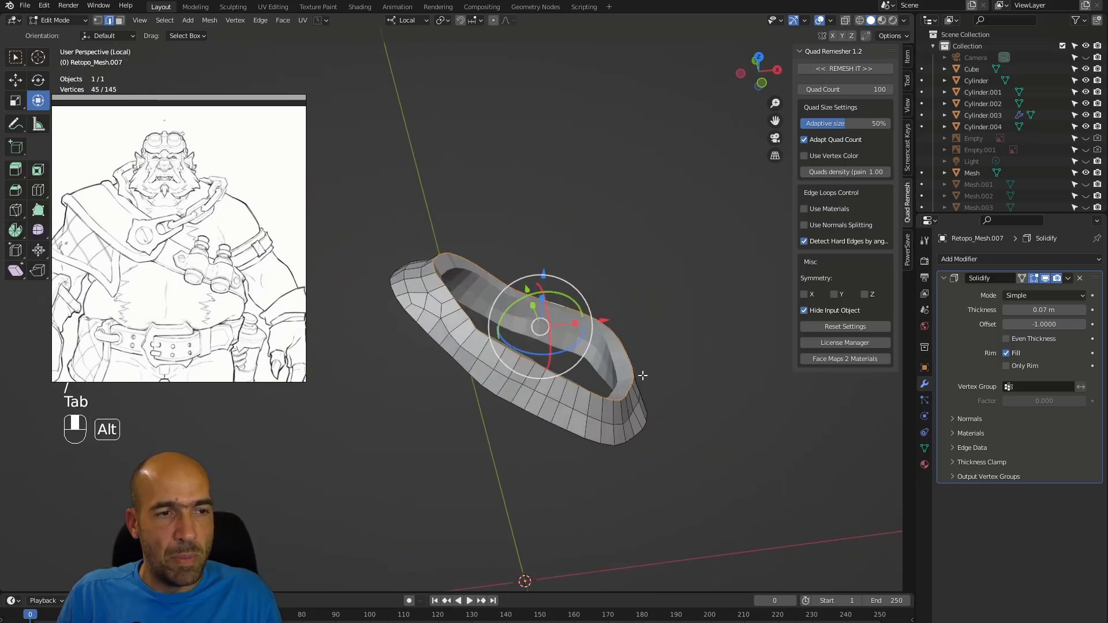
# - Select all faces of the strap copy except the section over the shoulder and delete them
pyautogui.press('3')
pyautogui.moveTo(662, 257); pyautogui.dragTo(530, 460)
pyautogui.moveTo(530, 460); pyautogui.dragTo(532, 430, button='middle')
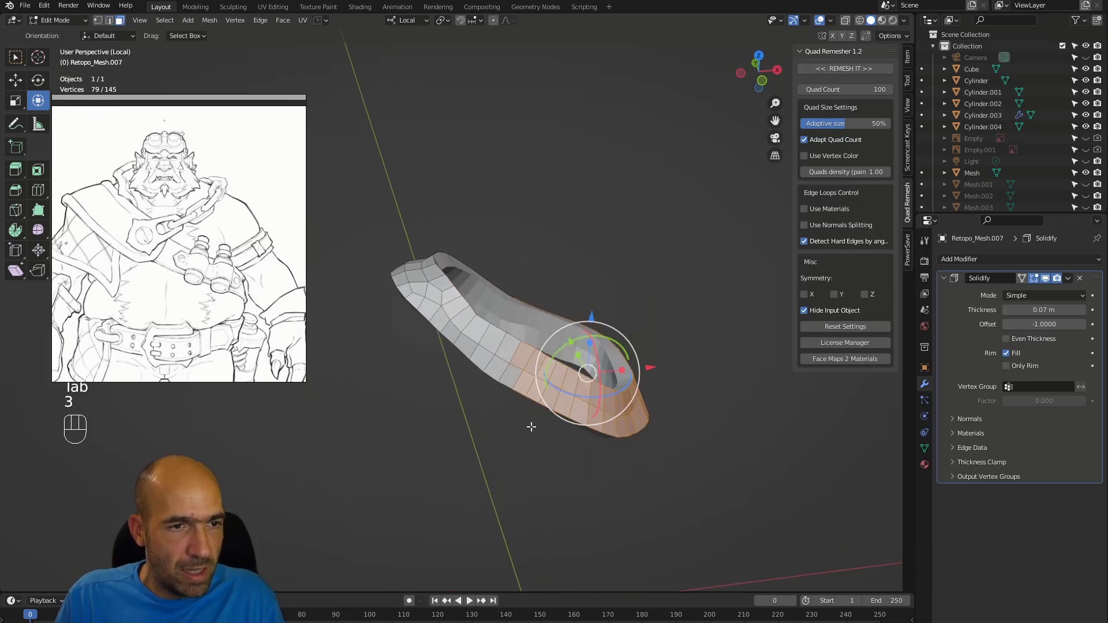
pyautogui.keyDown('shift'); pyautogui.moveTo(511, 371); pyautogui.dragTo(509, 371); pyautogui.keyUp('shift')
pyautogui.keyDown('alt'); pyautogui.moveTo(621, 299); pyautogui.dragTo(508, 302); pyautogui.keyUp('alt')
pyautogui.moveTo(525, 510)
pyautogui.keyDown('shift'); pyautogui.mouseDown()
pyautogui.moveTo(695, 508)
pyautogui.moveTo(580, 433)
pyautogui.mouseUp(); pyautogui.keyUp('shift')
pyautogui.hotkey('ctrl', 'z')
pyautogui.moveTo(751, 413)
pyautogui.keyDown('alt'); pyautogui.mouseDown(button='middle')
pyautogui.moveTo(629, 380)
pyautogui.moveTo(634, 452)
pyautogui.mouseUp(button='middle'); pyautogui.keyUp('alt')
pyautogui.keyDown('shift'); pyautogui.moveTo(713, 467); pyautogui.dragTo(622, 385); pyautogui.keyUp('shift')
pyautogui.keyDown('alt'); pyautogui.moveTo(663, 413); pyautogui.dragTo(710, 420, button='middle'); pyautogui.keyUp('alt')
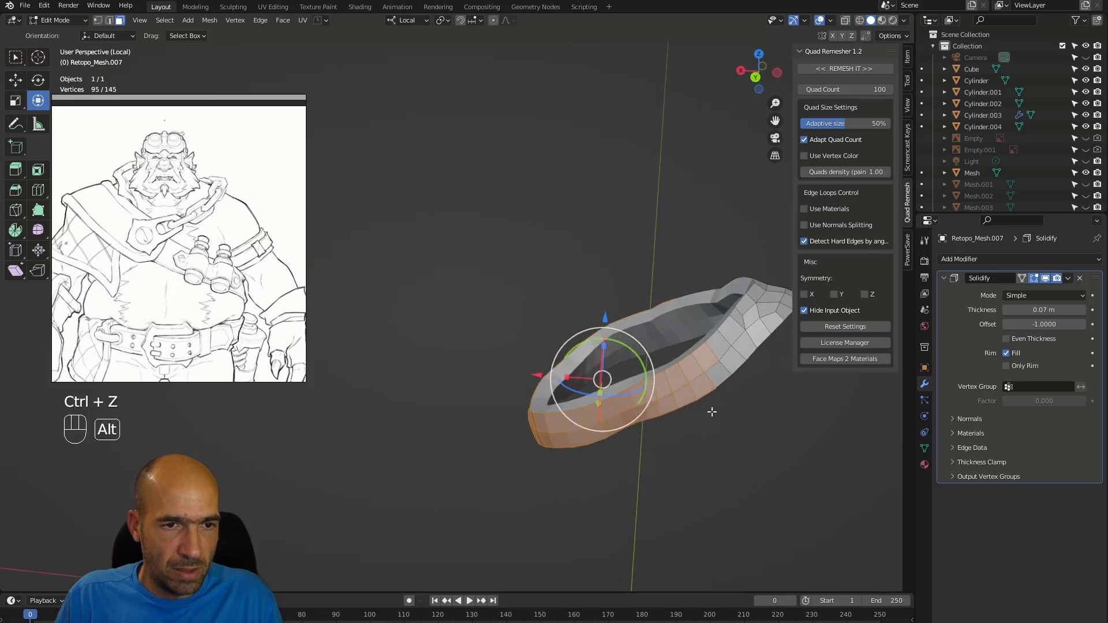
pyautogui.keyDown('shift'); pyautogui.click(716, 366); pyautogui.keyUp('shift')
pyautogui.keyDown('alt'); pyautogui.moveTo(722, 383); pyautogui.dragTo(809, 427, button='middle'); pyautogui.keyUp('alt')
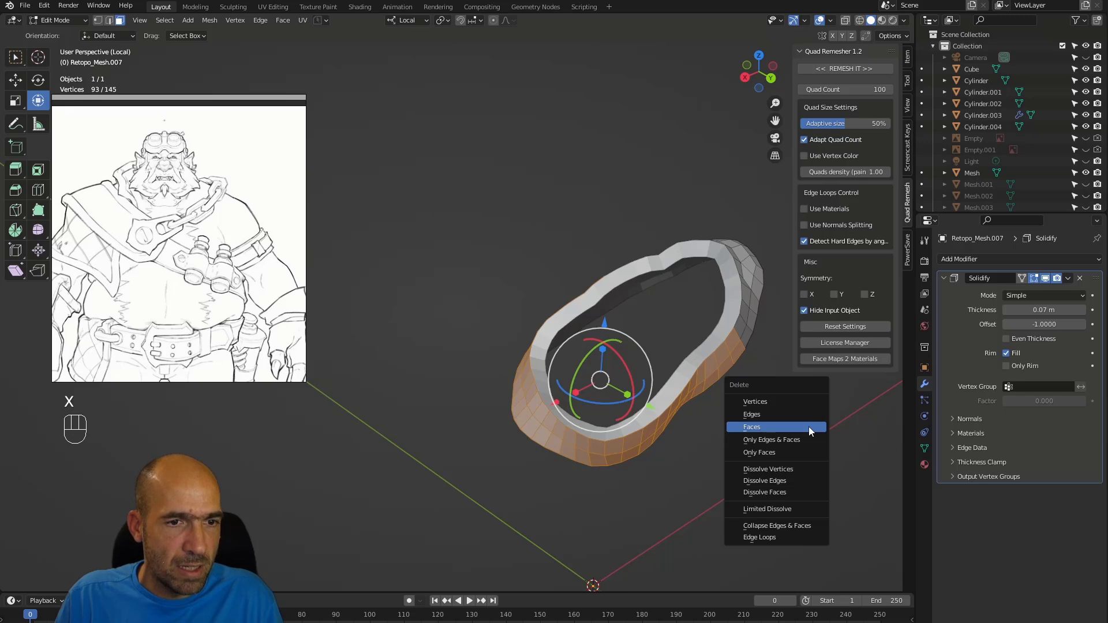
pyautogui.click(809, 427)
# - Remesh the remaining shoulder section with Quad Remesher at a quad count of 100 and return to Object Mode
pyautogui.keyDown('alt'); pyautogui.moveTo(730, 433); pyautogui.dragTo(4, 458, button='middle'); pyautogui.keyUp('alt')
pyautogui.keyDown('alt'); pyautogui.moveTo(316, 404); pyautogui.dragTo(687, 336, button='middle'); pyautogui.keyUp('alt')
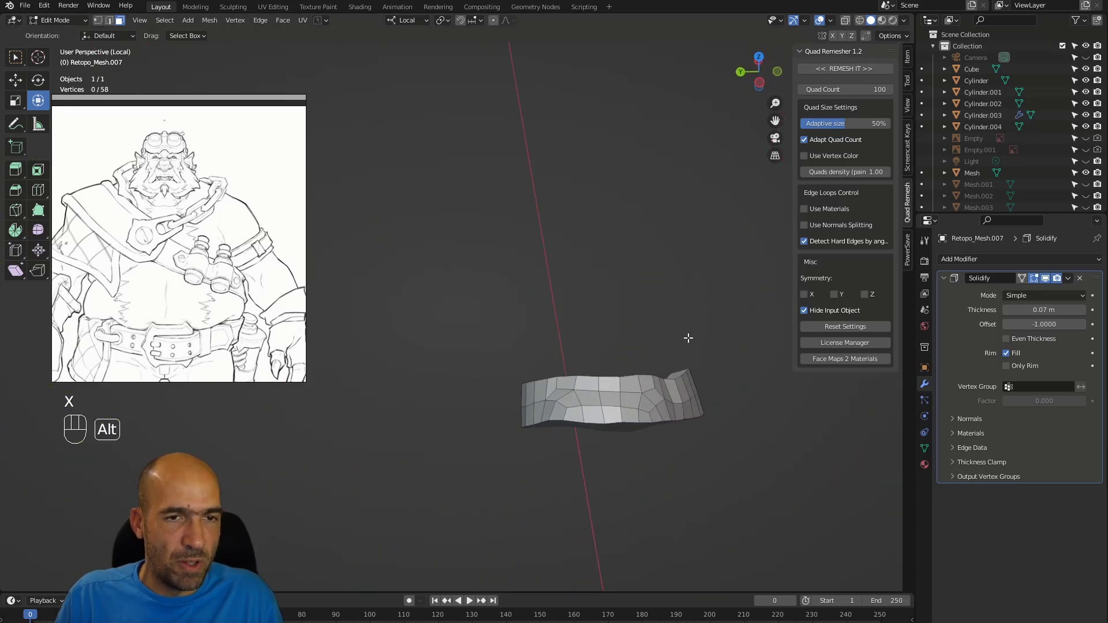
pyautogui.click(851, 71)
pyautogui.keyDown('alt'); pyautogui.moveTo(689, 346); pyautogui.dragTo(553, 311, button='middle'); pyautogui.keyUp('alt')
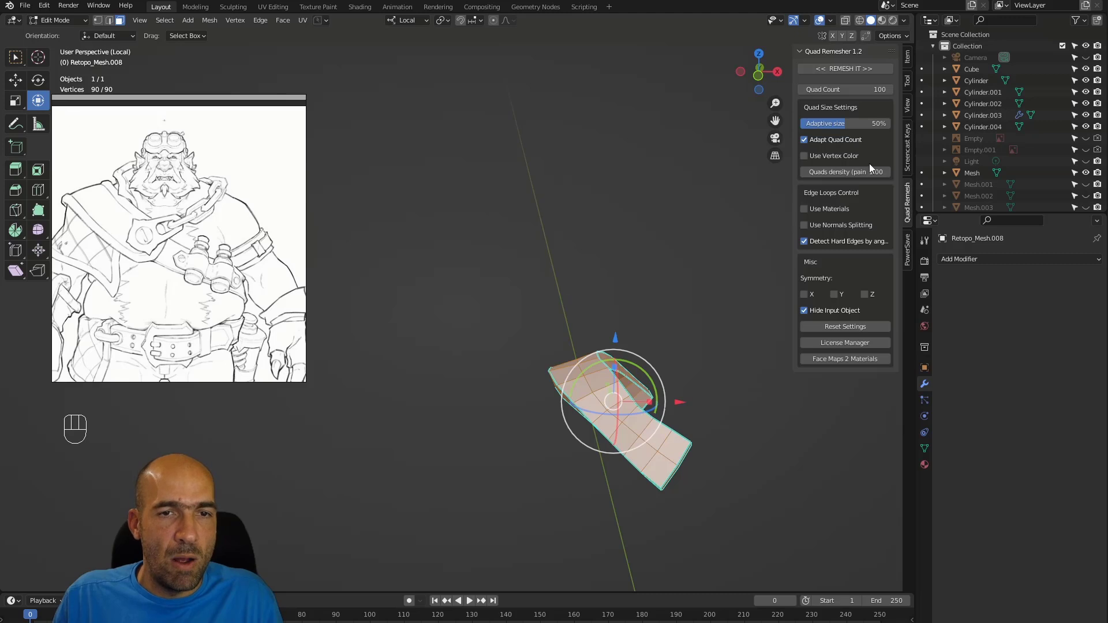
pyautogui.hotkey('ctrl', 'Tab')
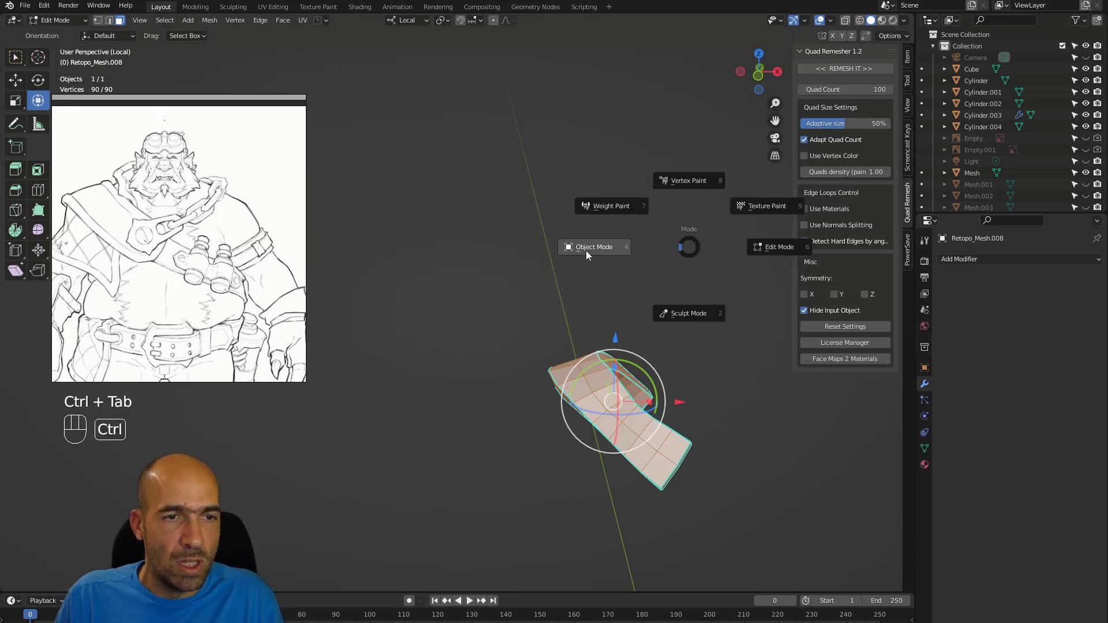
pyautogui.click(587, 250)
# - Delete the hidden leftover objects Mesh.001 through Mesh.004 from the scene
pyautogui.click(973, 139)
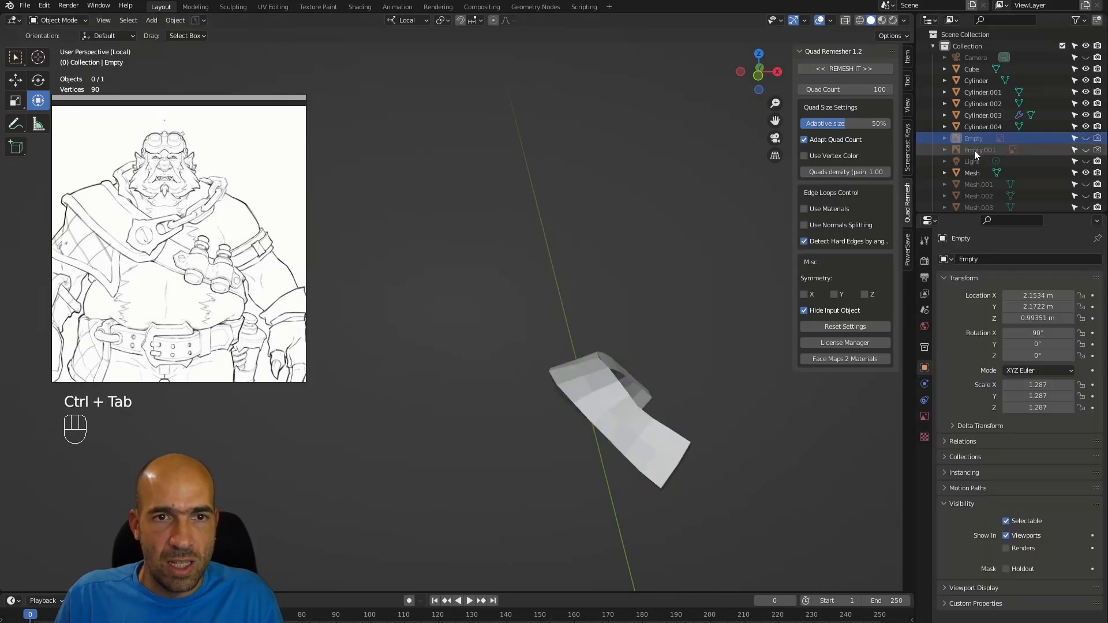
pyautogui.click(976, 161)
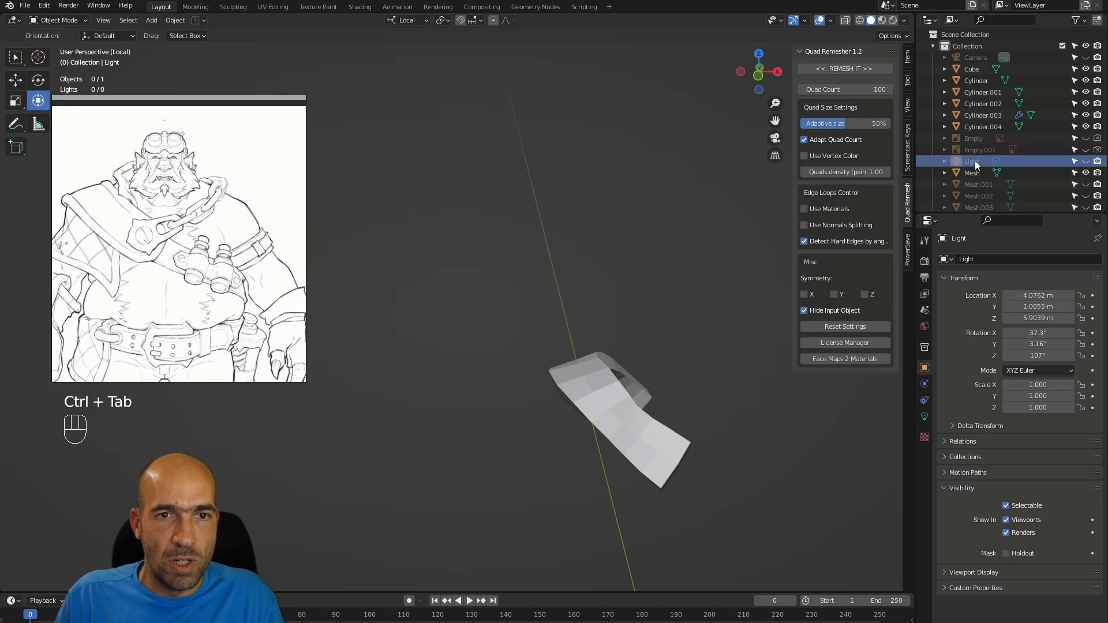
pyautogui.scroll(-3, 978, 129)
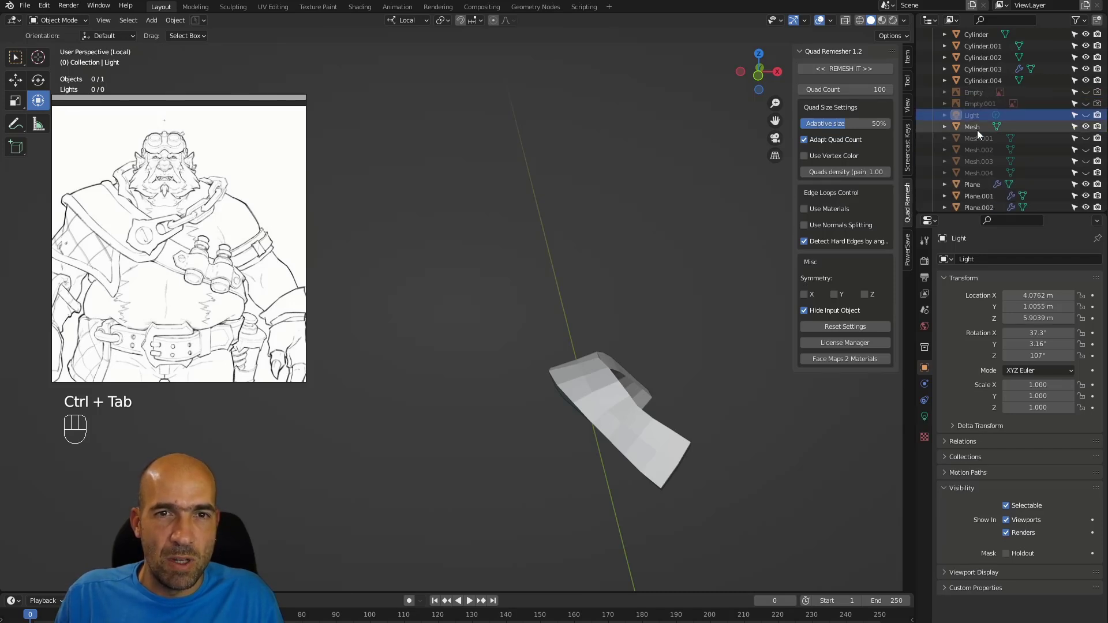
pyautogui.click(991, 114)
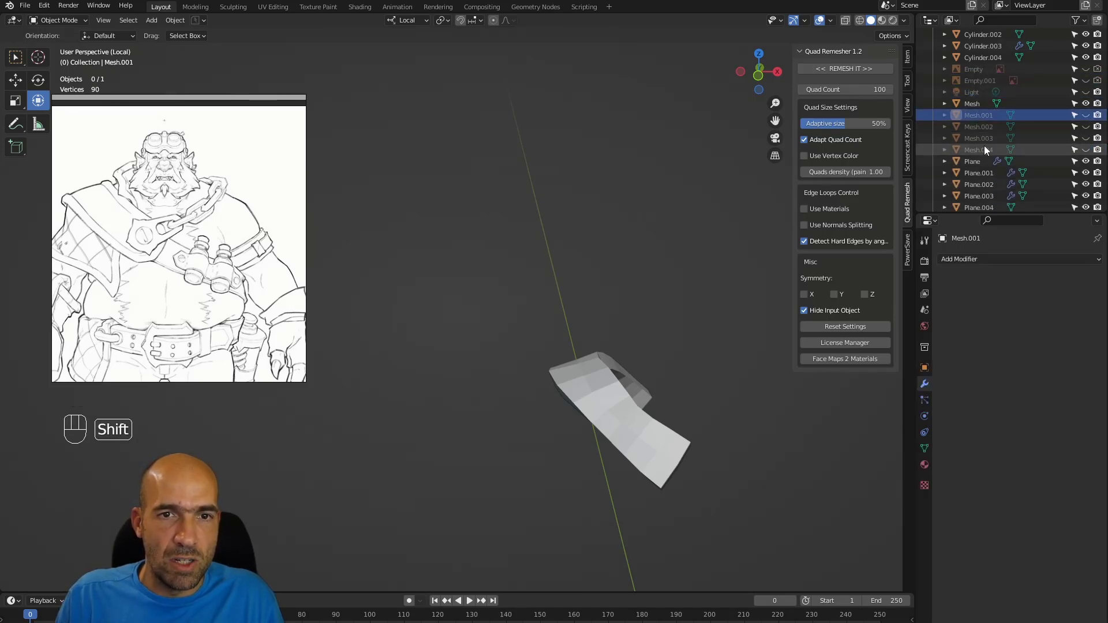
pyautogui.press('x')
# - Delete the hidden leftover objects Retopo_Mesh.003 and Retopo_Mesh.004 from the scene
pyautogui.scroll(-3, 986, 142)
pyautogui.click(994, 127)
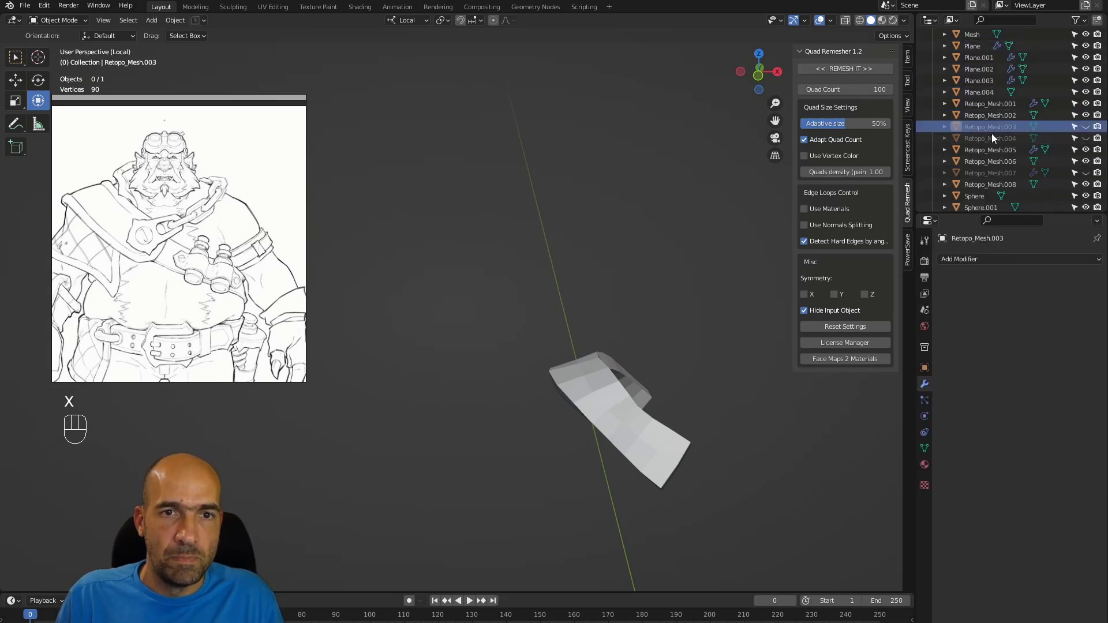
pyautogui.keyDown('shift'); pyautogui.click(993, 137); pyautogui.keyUp('shift')
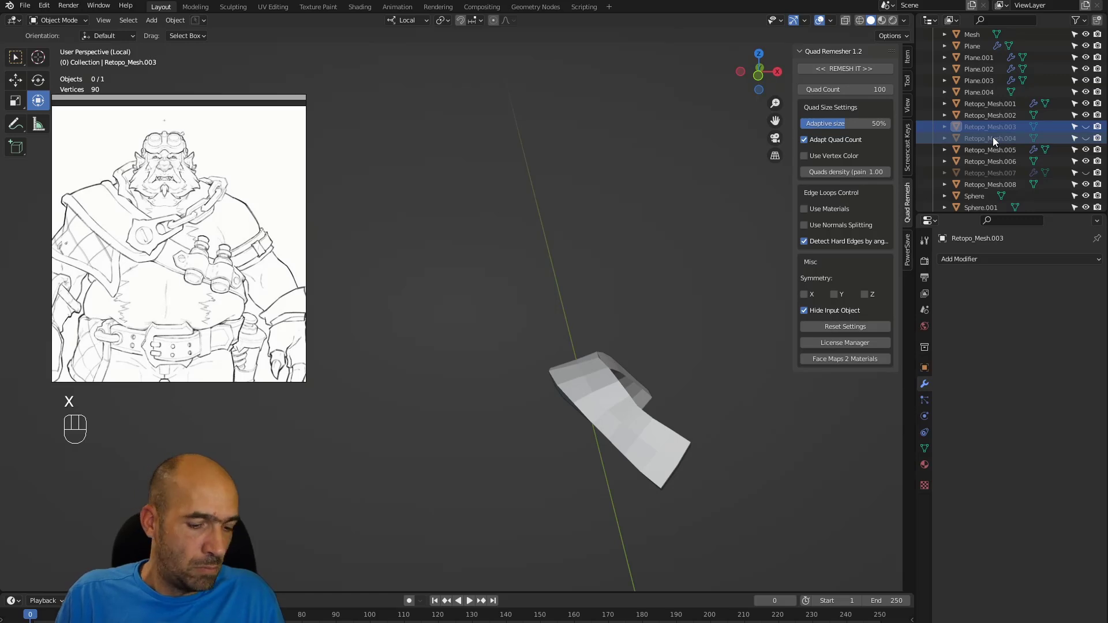
pyautogui.press('x')
pyautogui.press('x')
pyautogui.scroll(5, 989, 140)
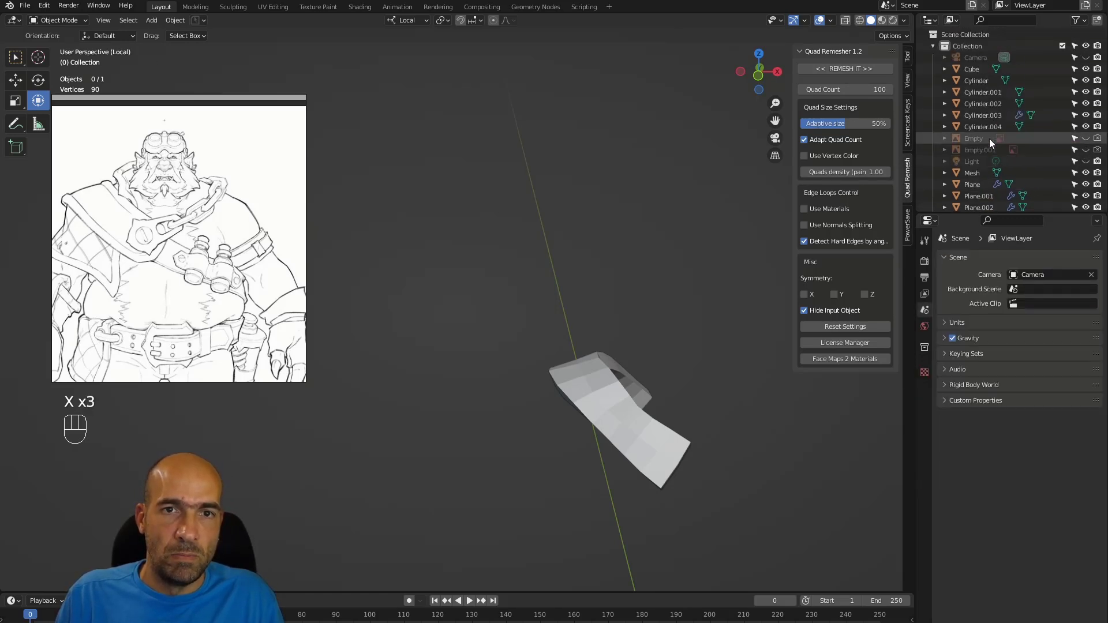
pyautogui.scroll(-3, 982, 137)
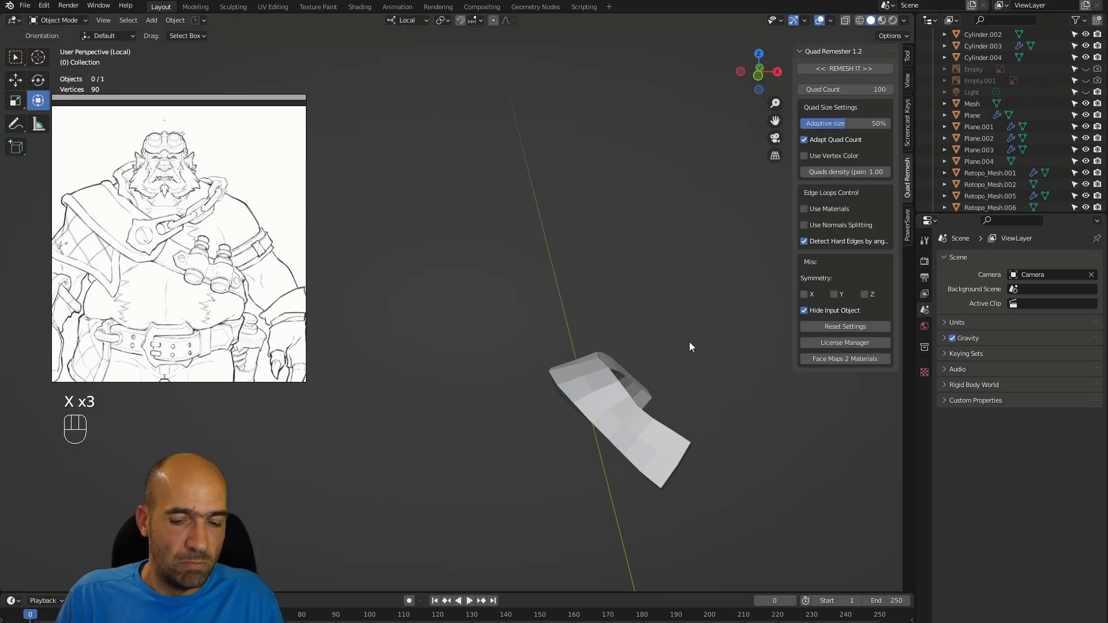
# - Leave the isolated view, scale the remeshed shoulder piece up slightly and lower it onto the strap and cape
pyautogui.press('/')
pyautogui.keyDown('alt'); pyautogui.keyDown('shift'); pyautogui.moveTo(519, 342); pyautogui.dragTo(585, 320, button='middle'); pyautogui.keyUp('shift'); pyautogui.keyUp('alt')
pyautogui.keyDown('alt'); pyautogui.moveTo(548, 287); pyautogui.dragTo(542, 285, button='middle'); pyautogui.keyUp('alt')
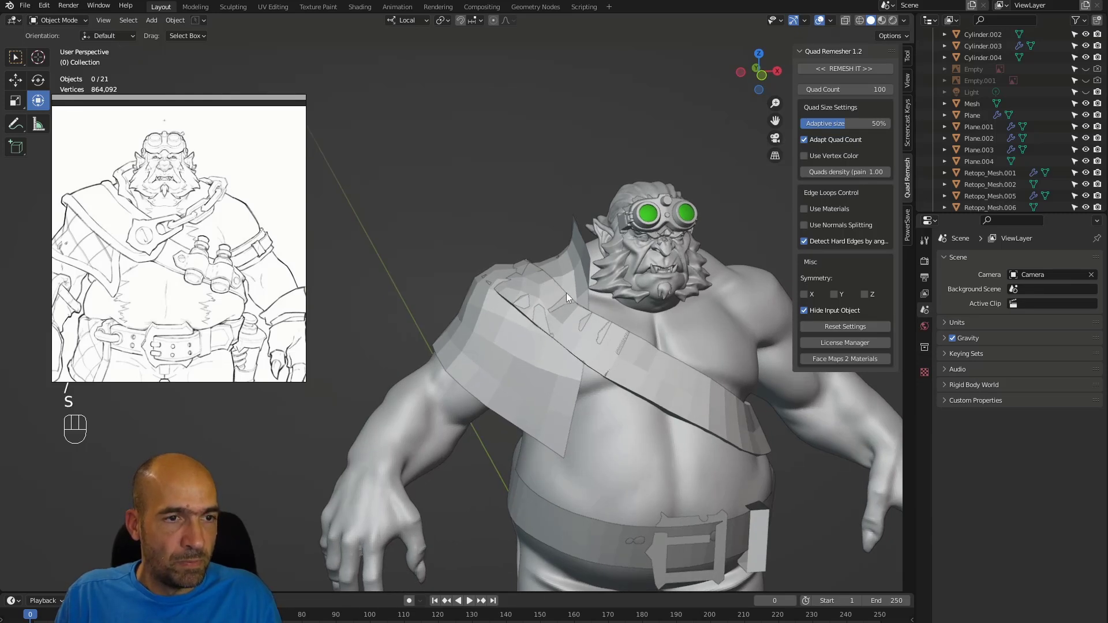
pyautogui.click(542, 318)
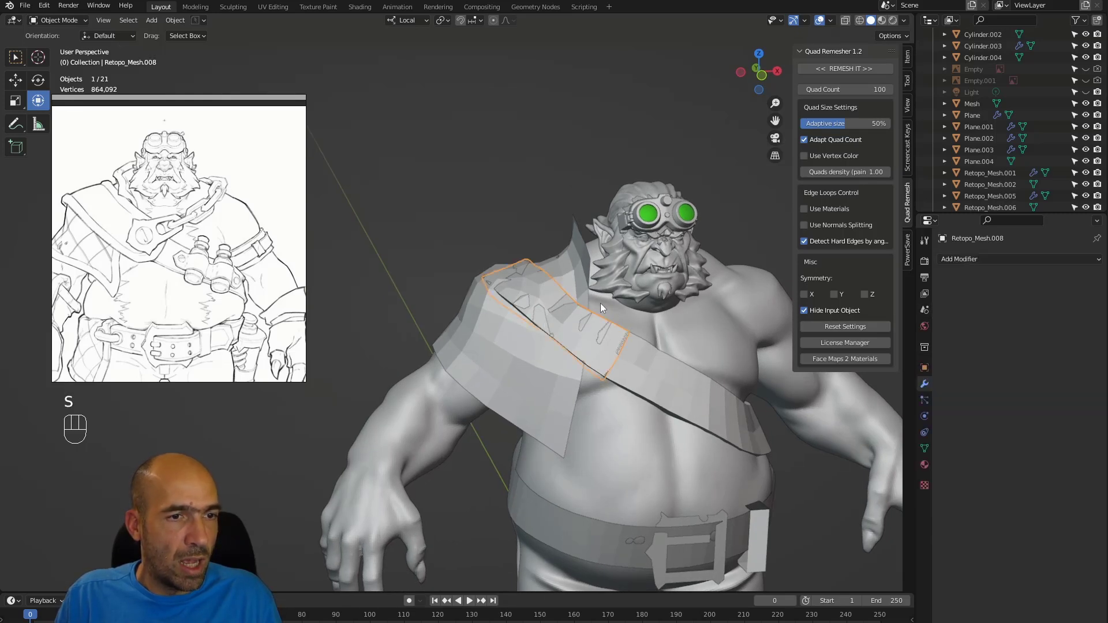
pyautogui.press('s')
pyautogui.click(735, 288)
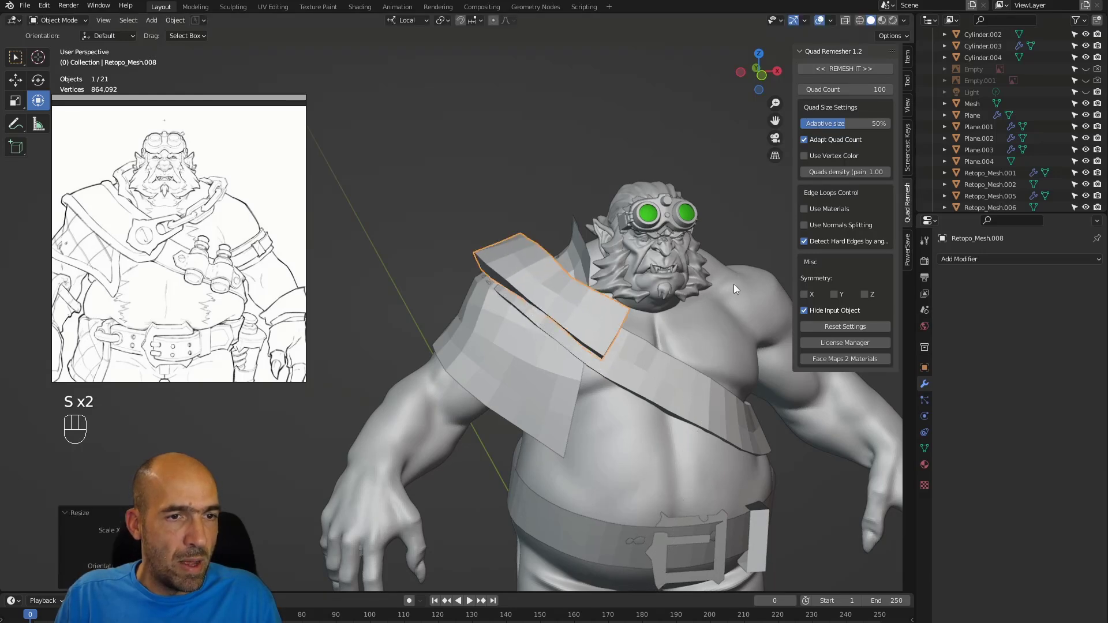
pyautogui.press('g')
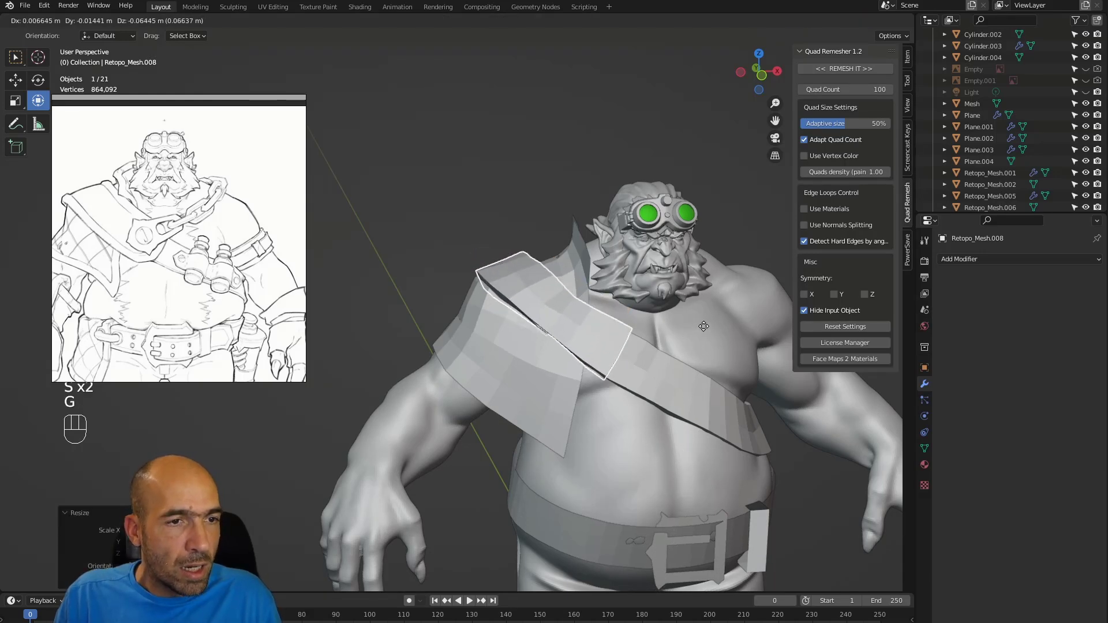
pyautogui.click(703, 327)
pyautogui.keyDown('alt'); pyautogui.moveTo(703, 326); pyautogui.dragTo(640, 284); pyautogui.keyUp('alt')
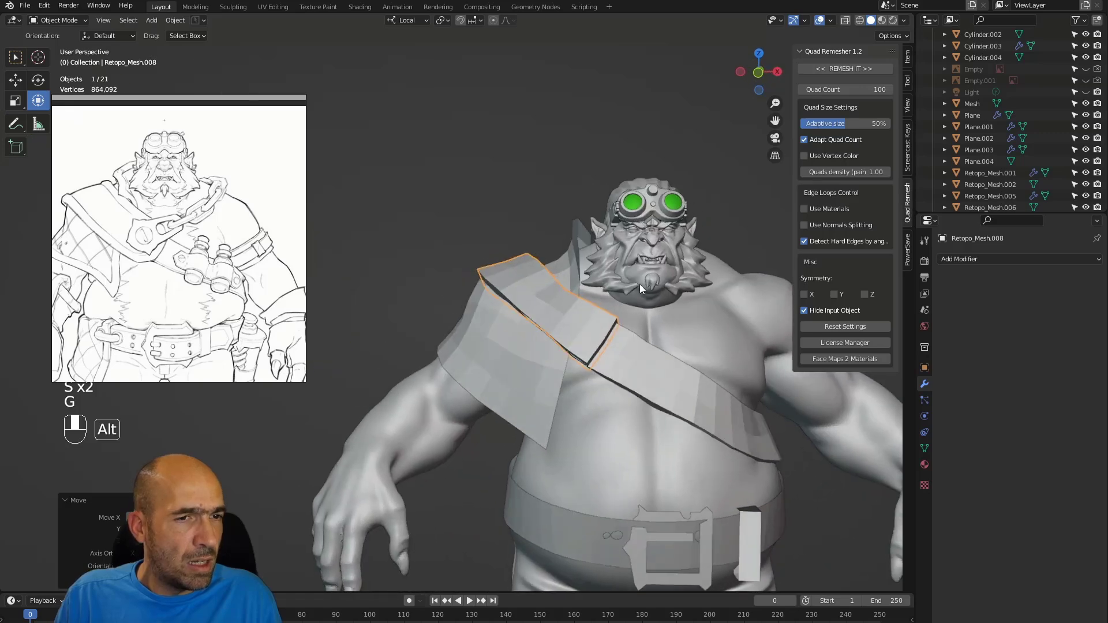
# - Sculpt the shoulder piece with the Grab brush at a 131 px radius, widening it over the shoulder and the back of the cape
pyautogui.hotkey('ctrl', 'Tab')
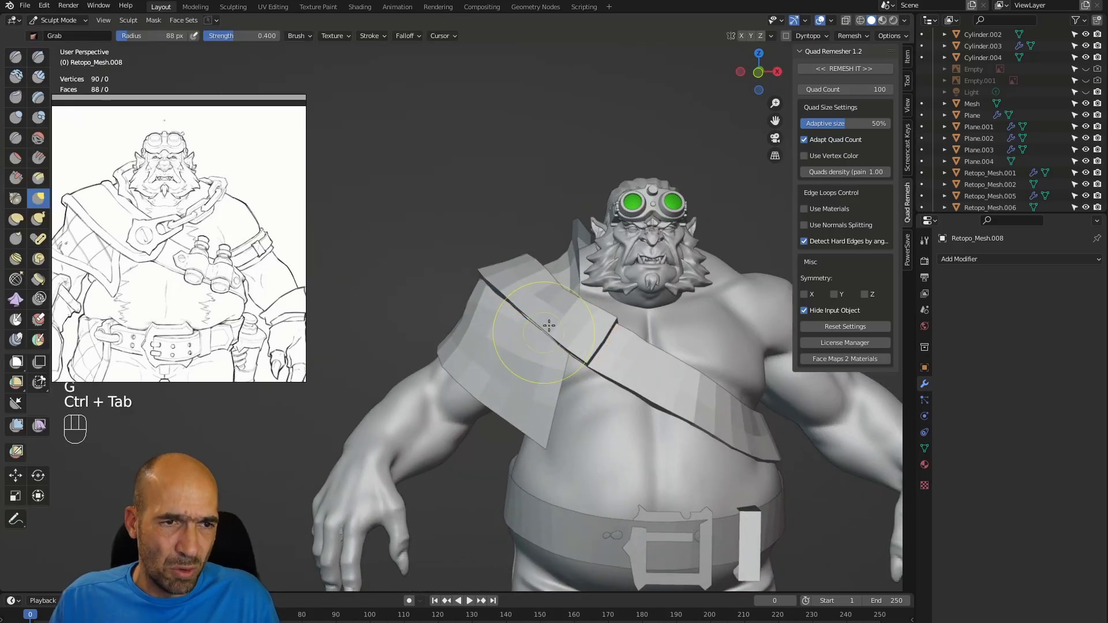
pyautogui.press(']')
pyautogui.press(']')
pyautogui.press(']')
pyautogui.press(']')
pyautogui.moveTo(574, 284); pyautogui.dragTo(473, 280)
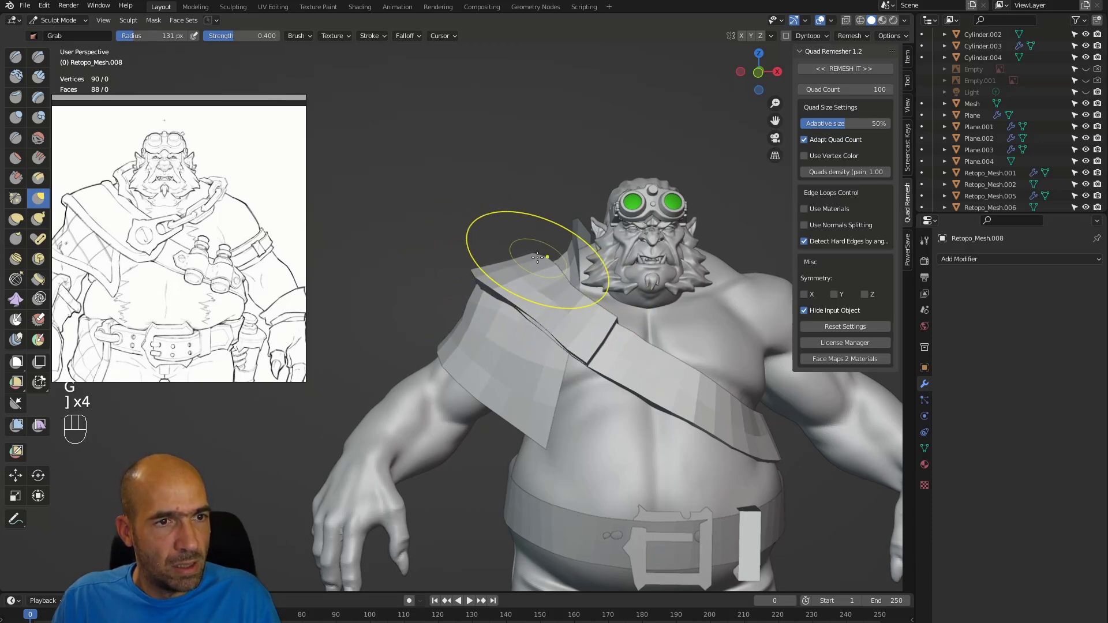
pyautogui.moveTo(482, 235)
pyautogui.mouseDown(button='middle')
pyautogui.moveTo(503, 254)
pyautogui.moveTo(482, 260)
pyautogui.mouseUp(button='middle')
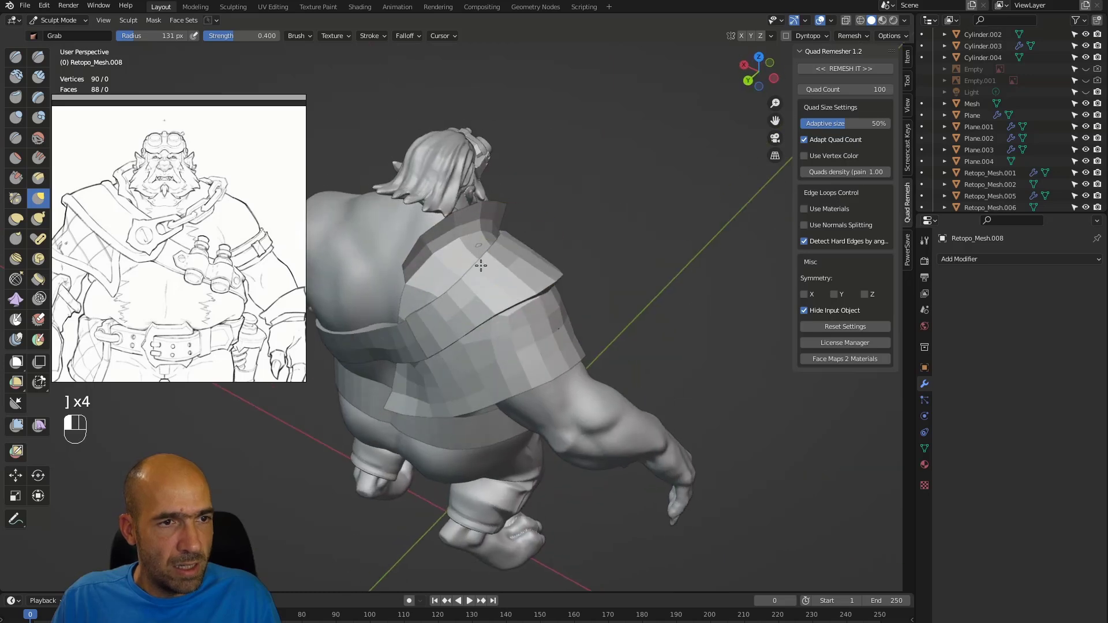
pyautogui.moveTo(445, 317)
pyautogui.mouseDown(button='middle')
pyautogui.moveTo(441, 298)
pyautogui.moveTo(457, 354)
pyautogui.mouseUp(button='middle')
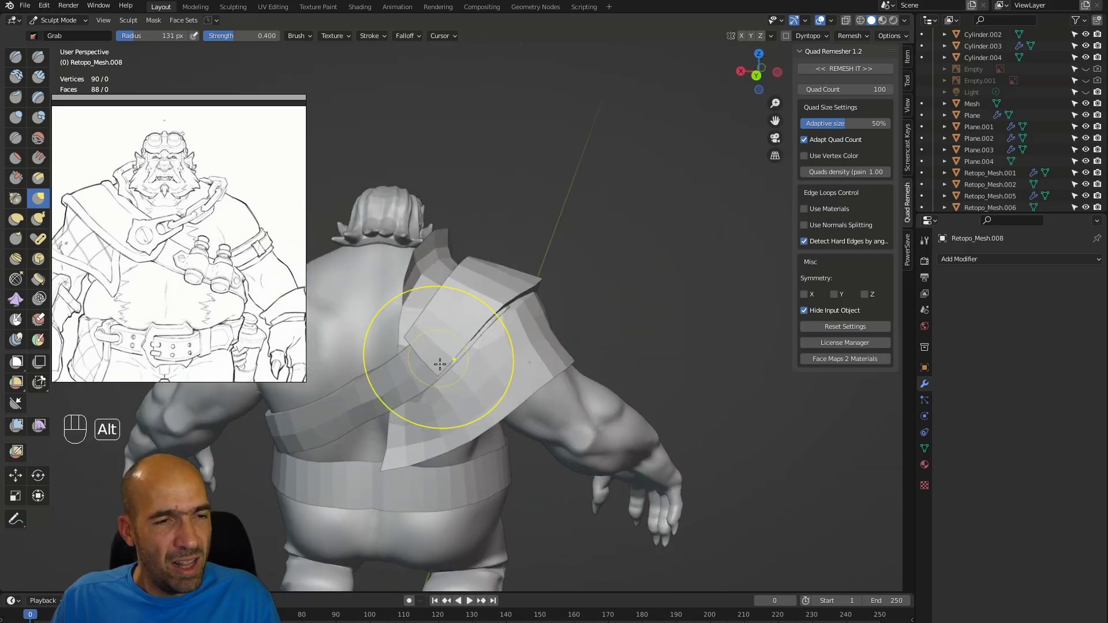
pyautogui.moveTo(490, 315); pyautogui.dragTo(494, 307)
pyautogui.moveTo(506, 302); pyautogui.dragTo(517, 293)
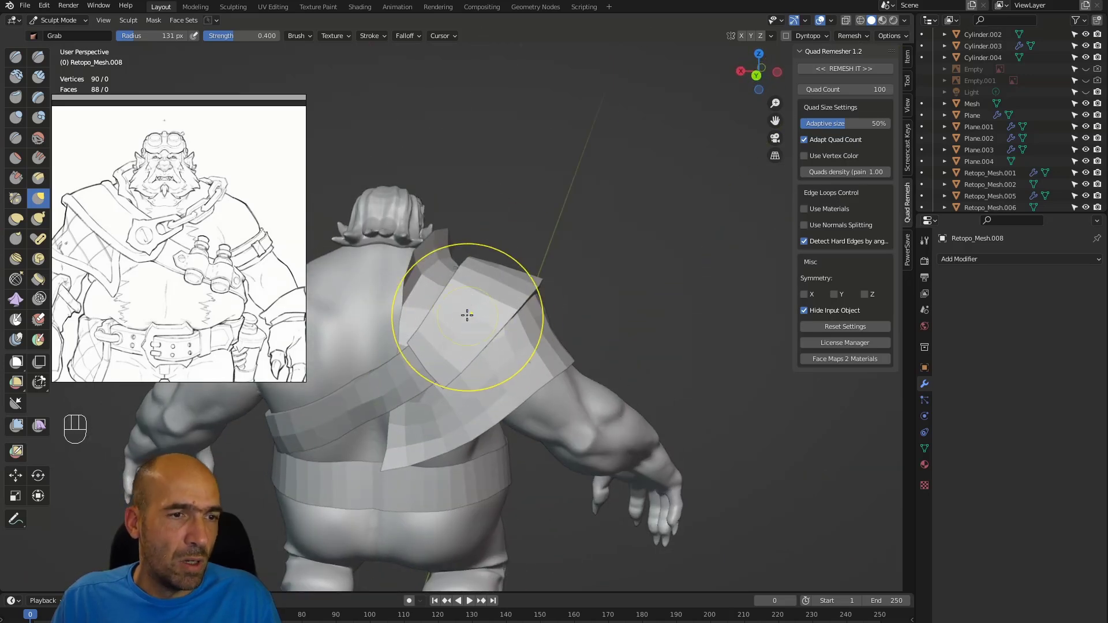
# - Fit the front end of the shoulder piece closely against the chest strap with the Grab brush
pyautogui.moveTo(572, 273); pyautogui.dragTo(425, 288, button='middle')
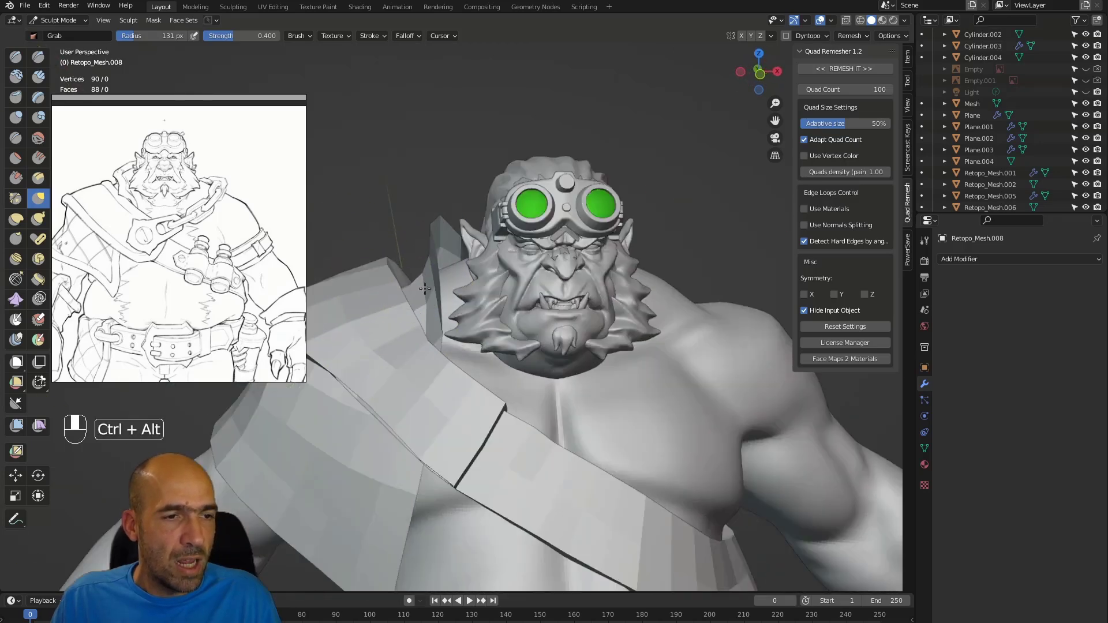
pyautogui.moveTo(415, 327)
pyautogui.mouseDown(button='middle')
pyautogui.moveTo(436, 355)
pyautogui.moveTo(545, 303)
pyautogui.mouseUp(button='middle')
pyautogui.keyDown('alt'); pyautogui.moveTo(468, 338); pyautogui.dragTo(447, 340, button='middle'); pyautogui.keyUp('alt')
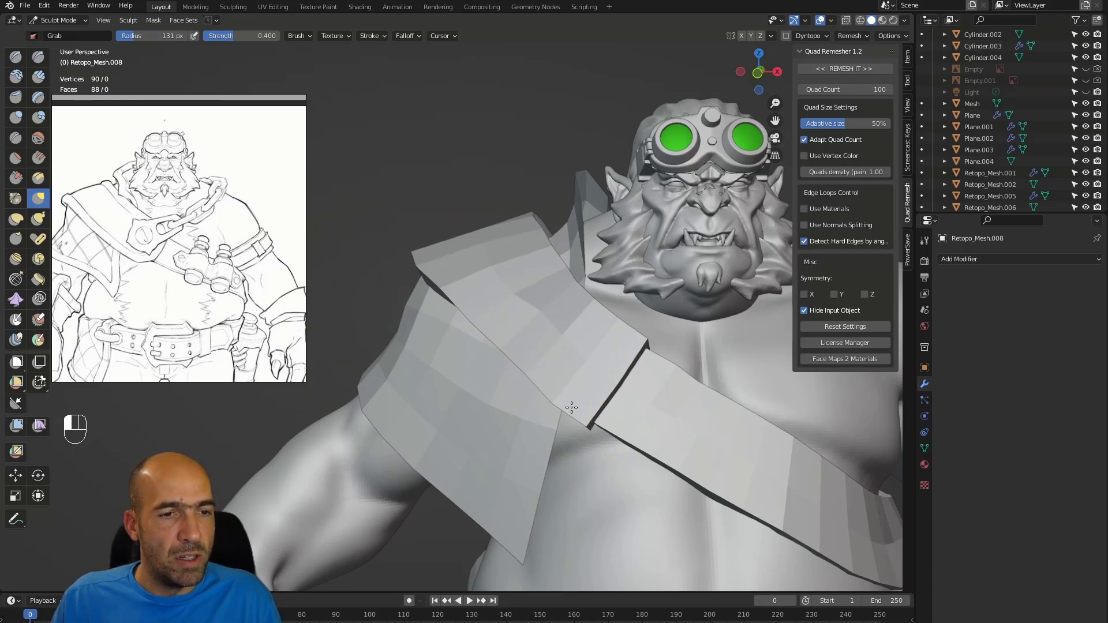
pyautogui.moveTo(643, 347); pyautogui.dragTo(588, 302, button='middle')
pyautogui.moveTo(518, 268)
pyautogui.keyDown('alt'); pyautogui.mouseDown(button='middle')
pyautogui.moveTo(504, 263)
pyautogui.moveTo(521, 266)
pyautogui.mouseUp(button='middle'); pyautogui.keyUp('alt')
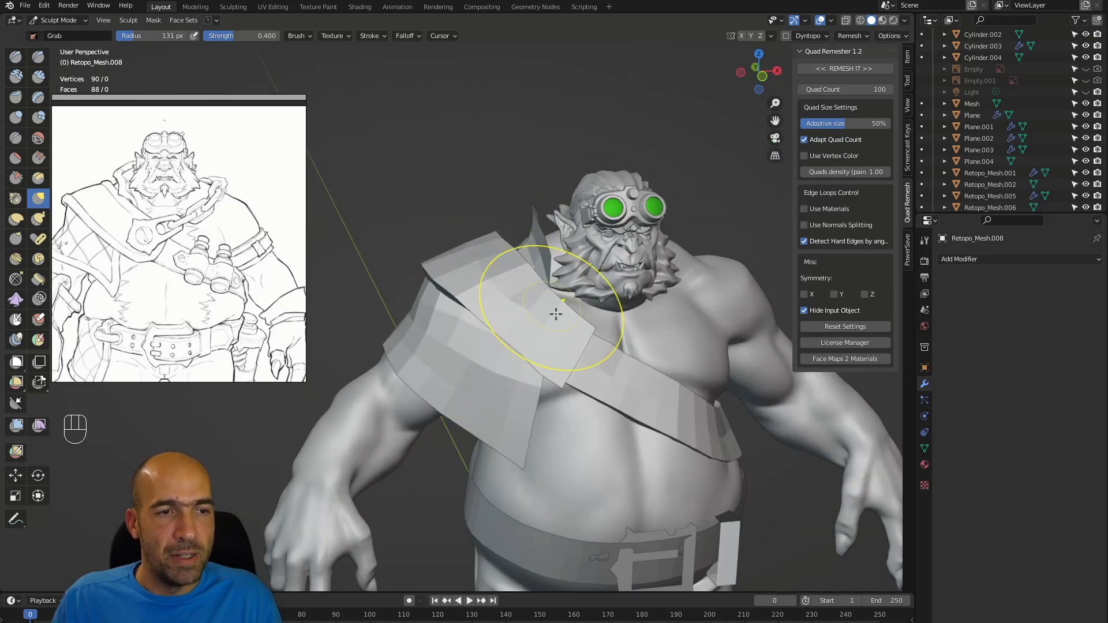
pyautogui.keyDown('alt'); pyautogui.moveTo(481, 305); pyautogui.dragTo(458, 292, button='middle'); pyautogui.keyUp('alt')
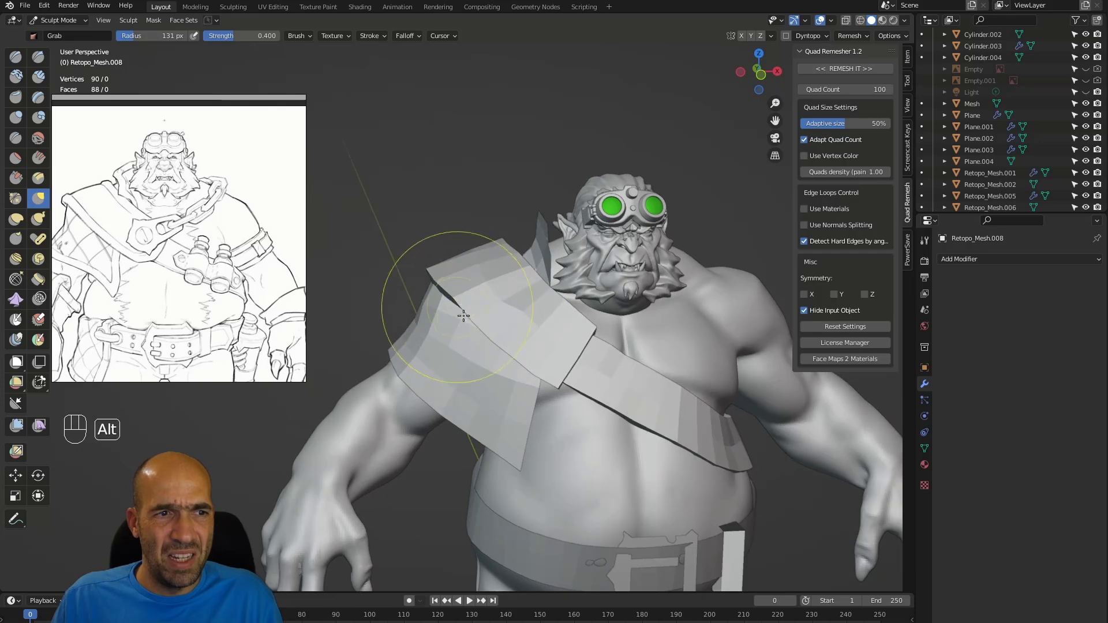
# - Shape the front end of the shoulder piece into an angled tip and adjust its lower edge along the cape
pyautogui.keyDown('alt'); pyautogui.keyDown('shift'); pyautogui.moveTo(646, 376); pyautogui.dragTo(519, 334, button='middle'); pyautogui.keyUp('shift'); pyautogui.keyUp('alt')
pyautogui.moveTo(526, 339); pyautogui.dragTo(541, 345)
pyautogui.keyDown('alt'); pyautogui.moveTo(565, 362); pyautogui.dragTo(510, 362, button='middle'); pyautogui.keyUp('alt')
pyautogui.moveTo(495, 331); pyautogui.dragTo(482, 319)
pyautogui.keyDown('shift'); pyautogui.moveTo(461, 298); pyautogui.dragTo(448, 278); pyautogui.keyUp('shift')
pyautogui.moveTo(399, 255)
pyautogui.keyDown('alt'); pyautogui.keyDown('shift'); pyautogui.mouseDown(button='middle')
pyautogui.moveTo(500, 317)
pyautogui.moveTo(551, 293)
pyautogui.mouseUp(button='middle'); pyautogui.keyUp('shift'); pyautogui.keyUp('alt')
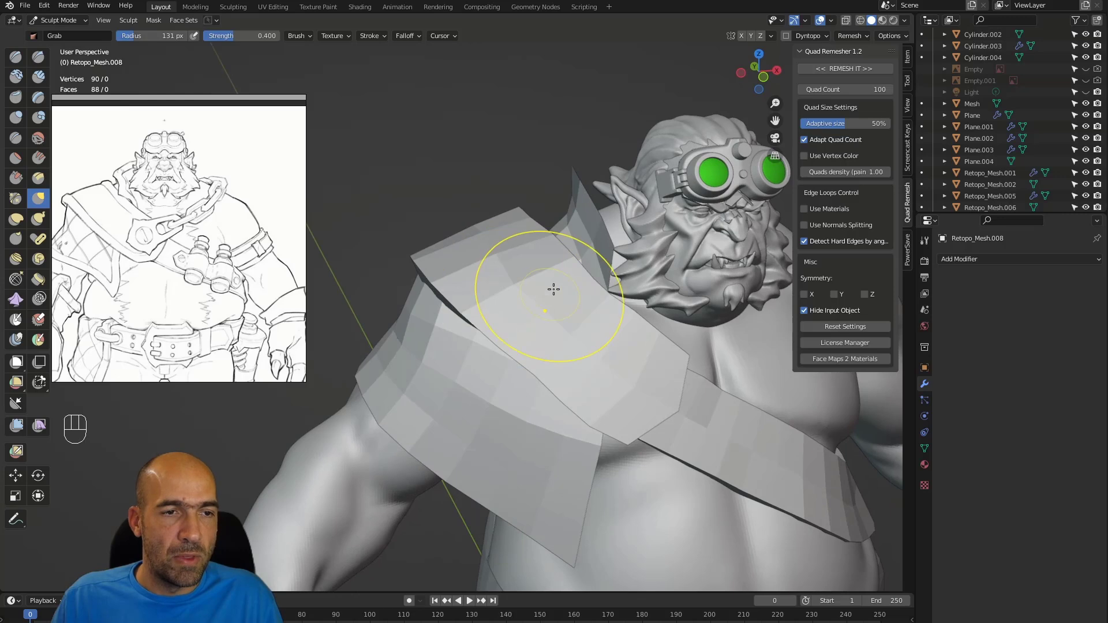
# - Smooth out the shoulder piece's outline over the shoulder and along the edge beside the neck with the Grab brush
pyautogui.keyDown('alt'); pyautogui.moveTo(592, 407); pyautogui.dragTo(587, 426); pyautogui.keyUp('alt')
pyautogui.keyDown('alt'); pyautogui.moveTo(605, 292); pyautogui.dragTo(624, 286); pyautogui.keyUp('alt')
pyautogui.keyDown('alt'); pyautogui.moveTo(601, 321); pyautogui.dragTo(544, 312); pyautogui.keyUp('alt')
pyautogui.moveTo(495, 273)
pyautogui.keyDown('alt'); pyautogui.mouseDown()
pyautogui.moveTo(537, 292)
pyautogui.moveTo(508, 262)
pyautogui.moveTo(512, 240)
pyautogui.moveTo(546, 228)
pyautogui.mouseUp(); pyautogui.keyUp('alt')
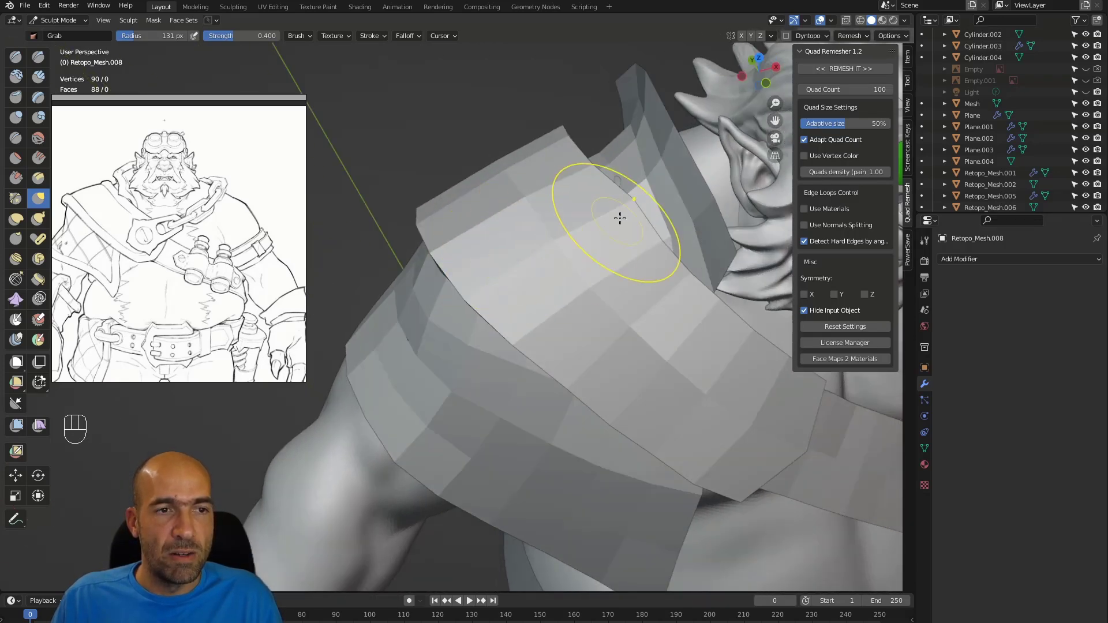
pyautogui.keyDown('ctrl'); pyautogui.keyDown('alt'); pyautogui.moveTo(614, 186); pyautogui.dragTo(564, 240); pyautogui.keyUp('alt'); pyautogui.keyUp('ctrl')
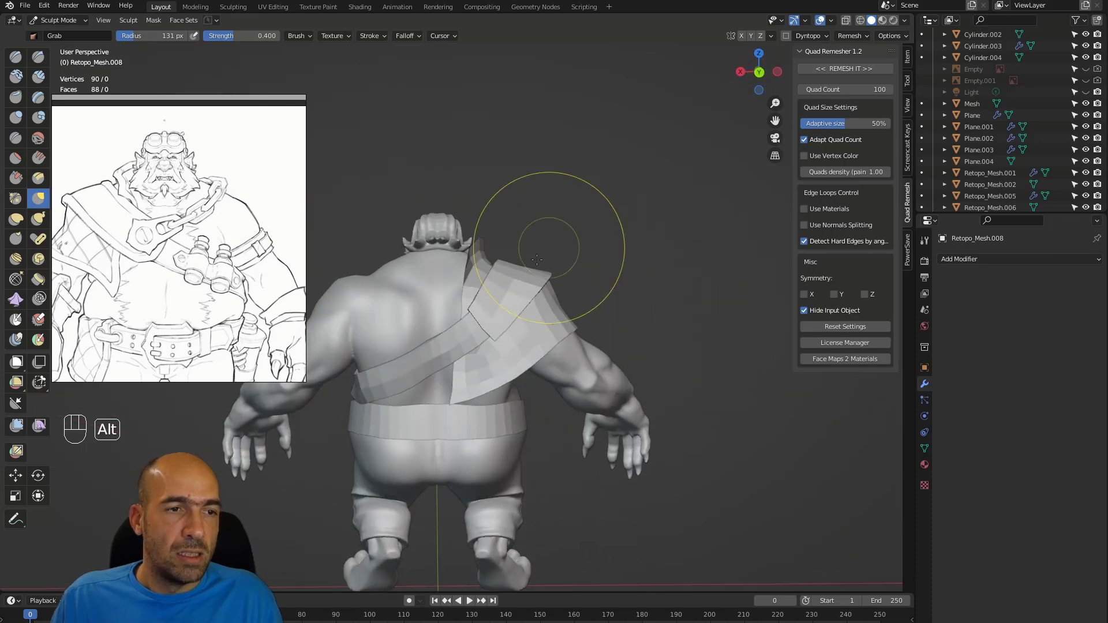
# - Pull the back and front of the shoulder piece outward to cover the strap and cape beneath it
pyautogui.keyDown('ctrl'); pyautogui.keyDown('alt'); pyautogui.moveTo(490, 321); pyautogui.dragTo(505, 293); pyautogui.keyUp('alt'); pyautogui.keyUp('ctrl')
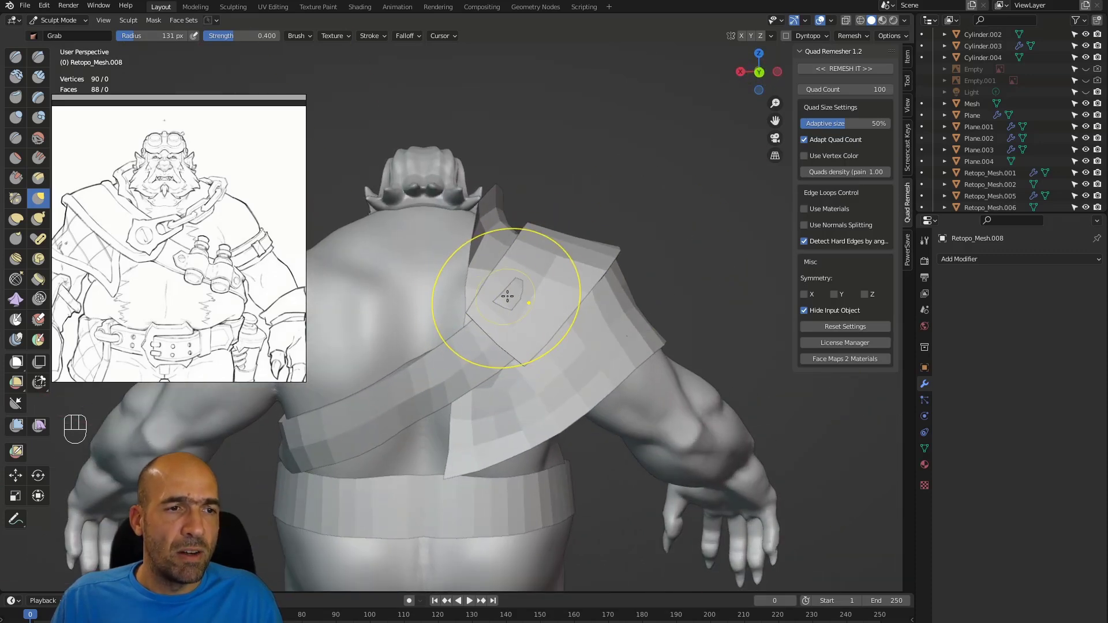
pyautogui.keyDown('alt'); pyautogui.moveTo(502, 317); pyautogui.dragTo(424, 247); pyautogui.keyUp('alt')
pyautogui.moveTo(580, 376)
pyautogui.keyDown('alt'); pyautogui.keyDown('shift'); pyautogui.mouseDown()
pyautogui.moveTo(544, 314)
pyautogui.moveTo(566, 331)
pyautogui.moveTo(609, 334)
pyautogui.moveTo(614, 298)
pyautogui.mouseUp(); pyautogui.keyUp('shift'); pyautogui.keyUp('alt')
pyautogui.keyDown('alt'); pyautogui.moveTo(550, 264); pyautogui.dragTo(530, 344); pyautogui.keyUp('alt')
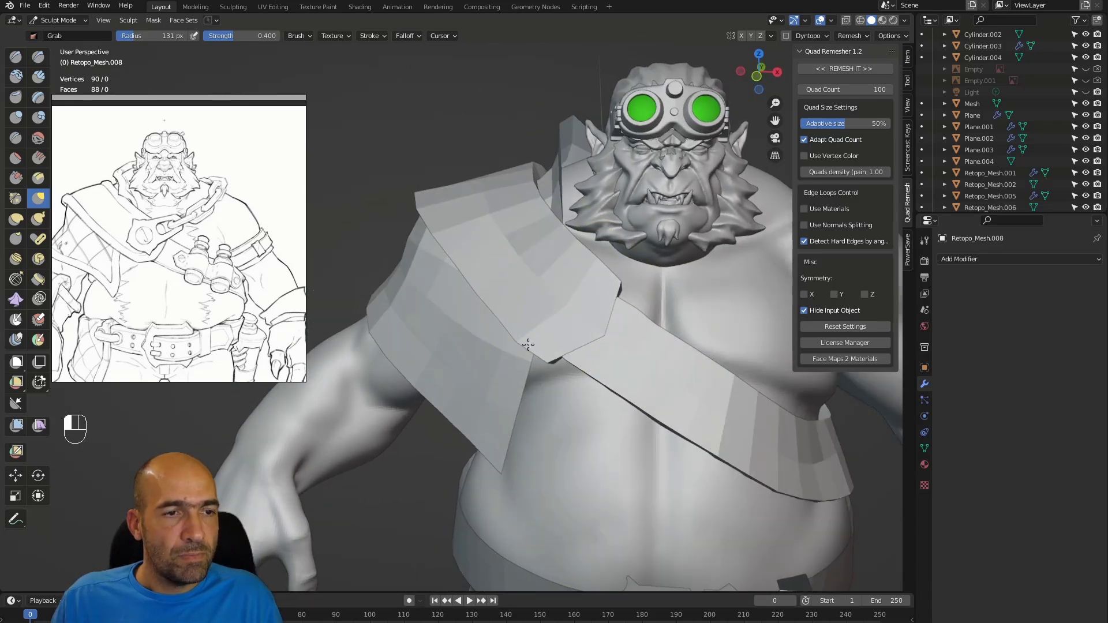
pyautogui.moveTo(473, 291); pyautogui.dragTo(463, 284)
# - Switch sculpting to the shoulder cape and adjust its outer shape below the shoulder piece with the Grab brush
pyautogui.moveTo(445, 272)
pyautogui.keyDown('alt'); pyautogui.mouseDown()
pyautogui.moveTo(433, 265)
pyautogui.moveTo(483, 316)
pyautogui.moveTo(479, 291)
pyautogui.mouseUp(); pyautogui.keyUp('alt')
pyautogui.moveTo(479, 292)
pyautogui.keyDown('alt'); pyautogui.mouseDown()
pyautogui.moveTo(444, 288)
pyautogui.moveTo(466, 293)
pyautogui.mouseUp(); pyautogui.keyUp('alt')
pyautogui.keyDown('ctrl'); pyautogui.keyDown('alt'); pyautogui.moveTo(466, 293); pyautogui.dragTo(445, 317); pyautogui.keyUp('alt'); pyautogui.keyUp('ctrl')
pyautogui.keyDown('alt'); pyautogui.moveTo(445, 318); pyautogui.dragTo(444, 319); pyautogui.keyUp('alt')
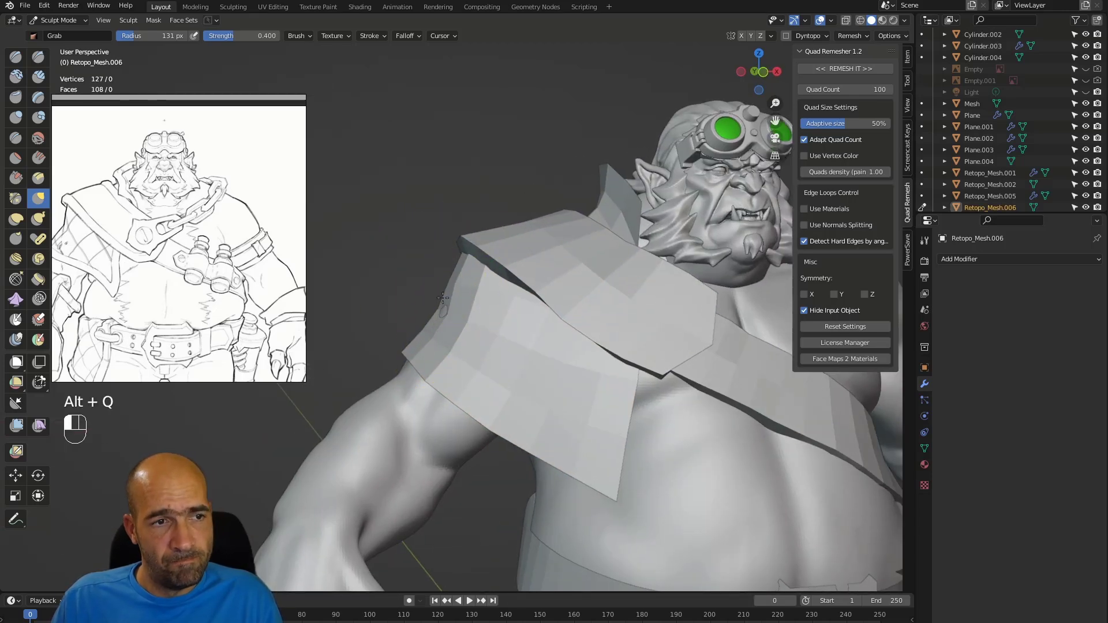
pyautogui.keyDown('alt'); pyautogui.moveTo(450, 274); pyautogui.dragTo(485, 298); pyautogui.keyUp('alt')
pyautogui.moveTo(454, 323); pyautogui.dragTo(447, 322)
pyautogui.keyDown('alt'); pyautogui.moveTo(514, 330); pyautogui.dragTo(355, 344, button='middle'); pyautogui.keyUp('alt')
pyautogui.moveTo(452, 366)
pyautogui.keyDown('alt'); pyautogui.mouseDown(button='middle')
pyautogui.moveTo(451, 396)
pyautogui.moveTo(401, 398)
pyautogui.moveTo(441, 398)
pyautogui.moveTo(443, 422)
pyautogui.moveTo(470, 388)
pyautogui.moveTo(516, 417)
pyautogui.mouseUp(button='middle'); pyautogui.keyUp('alt')
pyautogui.keyDown('ctrl'); pyautogui.keyDown('alt'); pyautogui.moveTo(592, 437); pyautogui.dragTo(558, 421, button='middle'); pyautogui.keyUp('alt'); pyautogui.keyUp('ctrl')
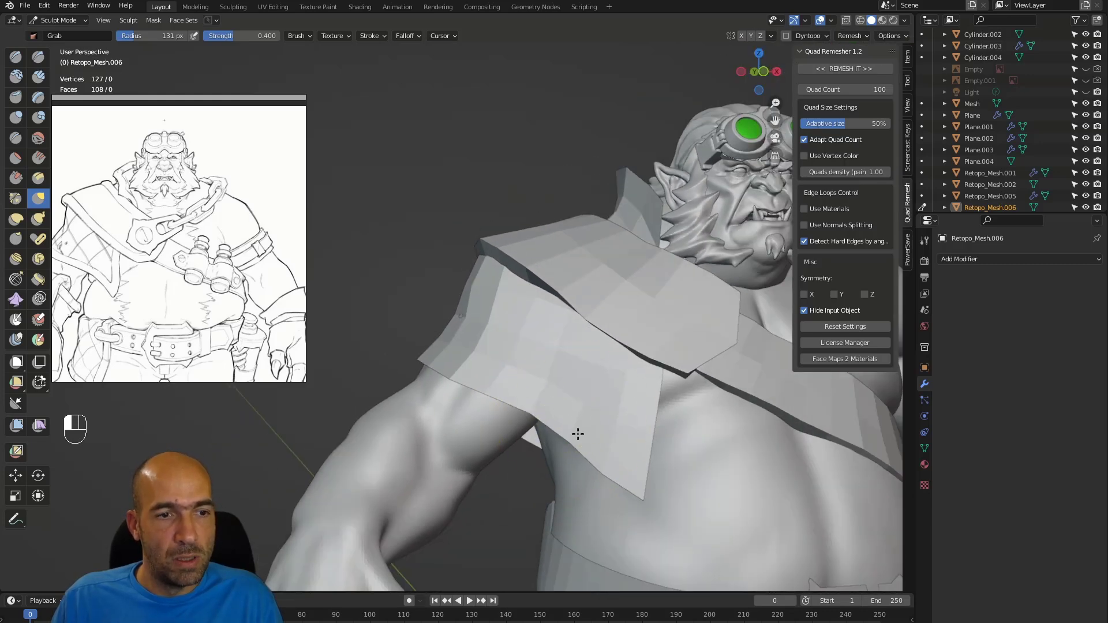
# - Nudge the front of the shoulder cape's lower edge with the Grab brush and check the cape from the side and front
pyautogui.moveTo(653, 471)
pyautogui.keyDown('alt'); pyautogui.keyDown('shift'); pyautogui.mouseDown(button='middle')
pyautogui.moveTo(643, 455)
pyautogui.moveTo(623, 461)
pyautogui.mouseUp(button='middle'); pyautogui.keyUp('shift'); pyautogui.keyUp('alt')
pyautogui.moveTo(594, 441); pyautogui.dragTo(587, 438)
pyautogui.moveTo(587, 438)
pyautogui.keyDown('ctrl'); pyautogui.keyDown('alt'); pyautogui.mouseDown(button='middle')
pyautogui.moveTo(599, 432)
pyautogui.moveTo(546, 403)
pyautogui.mouseUp(button='middle'); pyautogui.keyUp('alt'); pyautogui.keyUp('ctrl')
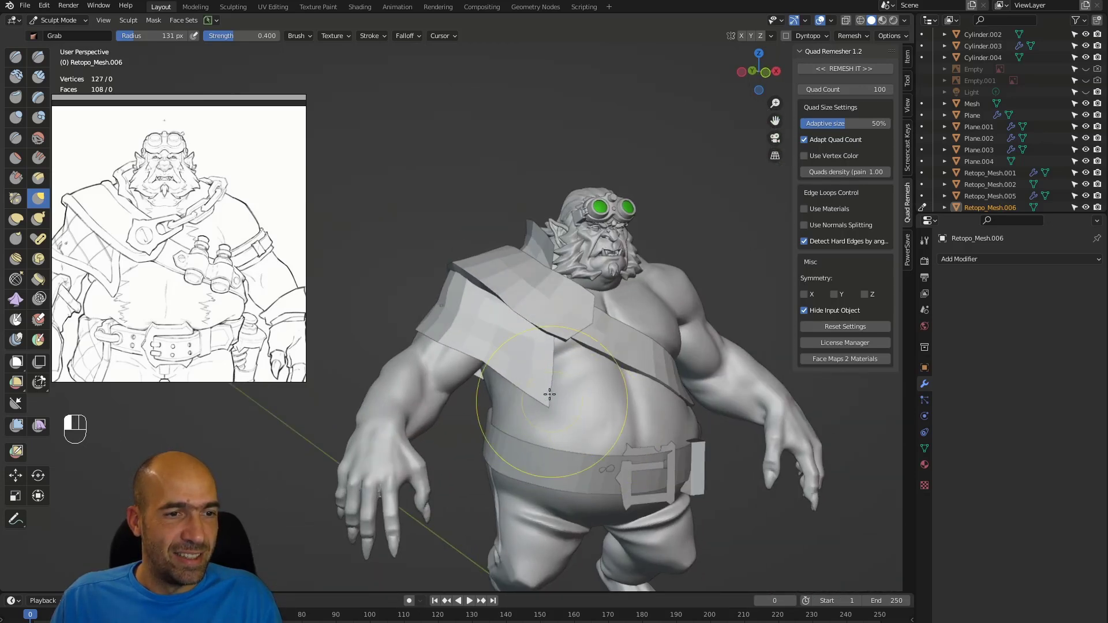
pyautogui.keyDown('alt'); pyautogui.moveTo(561, 344); pyautogui.dragTo(530, 315, button='middle'); pyautogui.keyUp('alt')
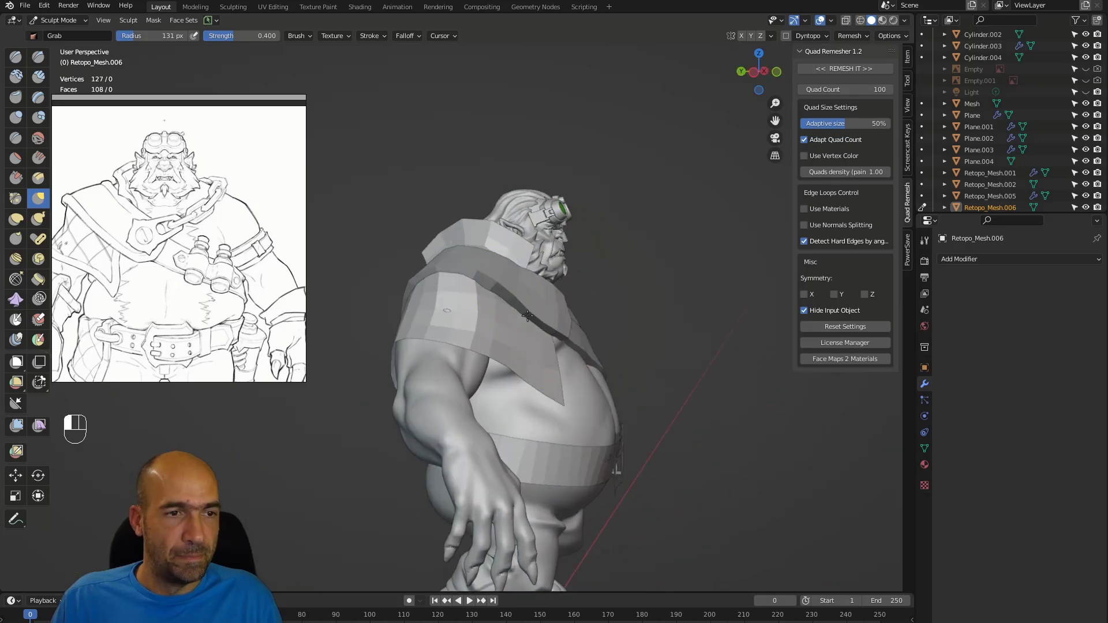
pyautogui.keyDown('alt'); pyautogui.moveTo(448, 318); pyautogui.dragTo(497, 320, button='middle'); pyautogui.keyUp('alt')
pyautogui.keyDown('ctrl'); pyautogui.keyDown('alt'); pyautogui.moveTo(490, 326); pyautogui.dragTo(488, 284, button='middle'); pyautogui.keyUp('alt'); pyautogui.keyUp('ctrl')
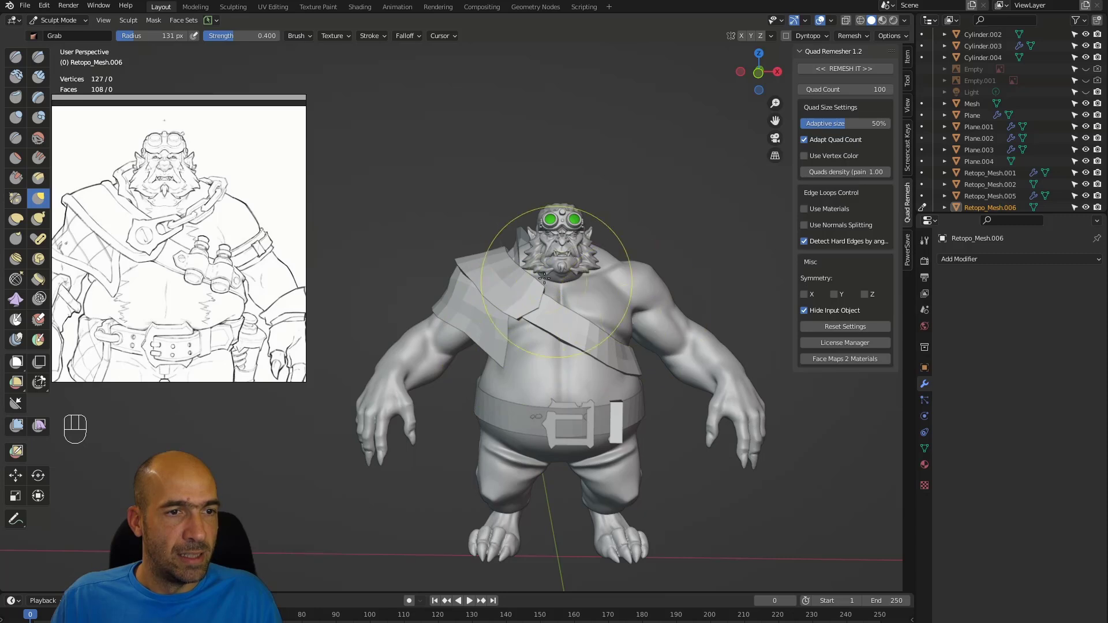
pyautogui.keyDown('alt'); pyautogui.moveTo(519, 334); pyautogui.dragTo(525, 372, button='middle'); pyautogui.keyUp('alt')
# - Switch sculpting to the ogre's body and set the Inflate/Deflate brush to an 84 px radius with X symmetry, undoing the trial stroke
pyautogui.hotkey('alt', 'q')
pyautogui.keyDown('alt'); pyautogui.moveTo(586, 423); pyautogui.dragTo(571, 365, button='middle'); pyautogui.keyUp('alt')
pyautogui.press('6')
pyautogui.press('[')
pyautogui.press('[')
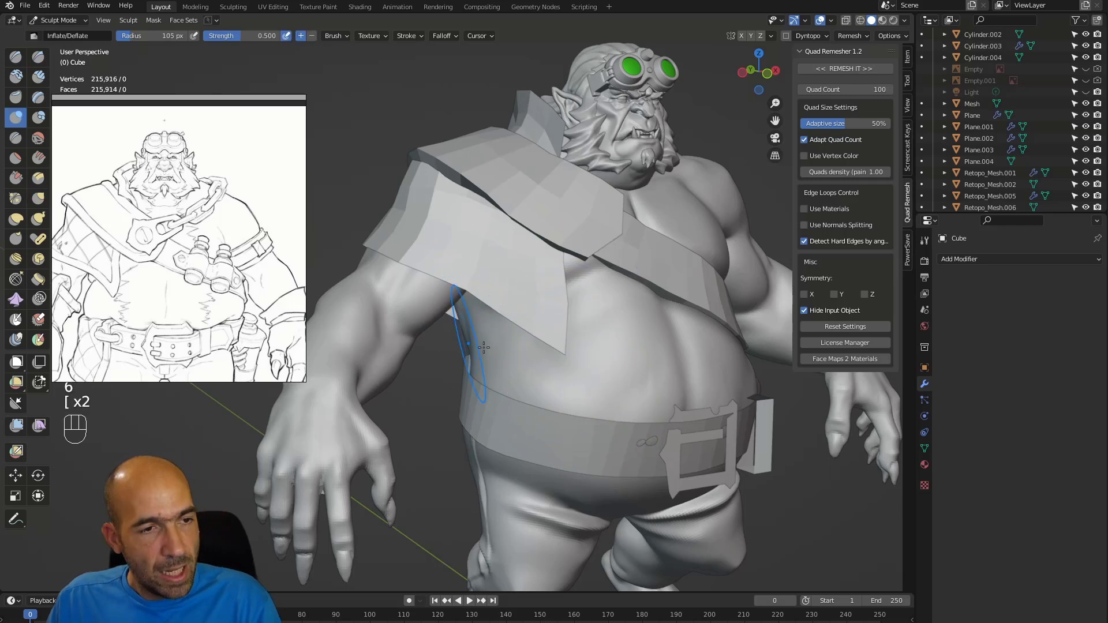
pyautogui.hotkey('ctrl', 'z')
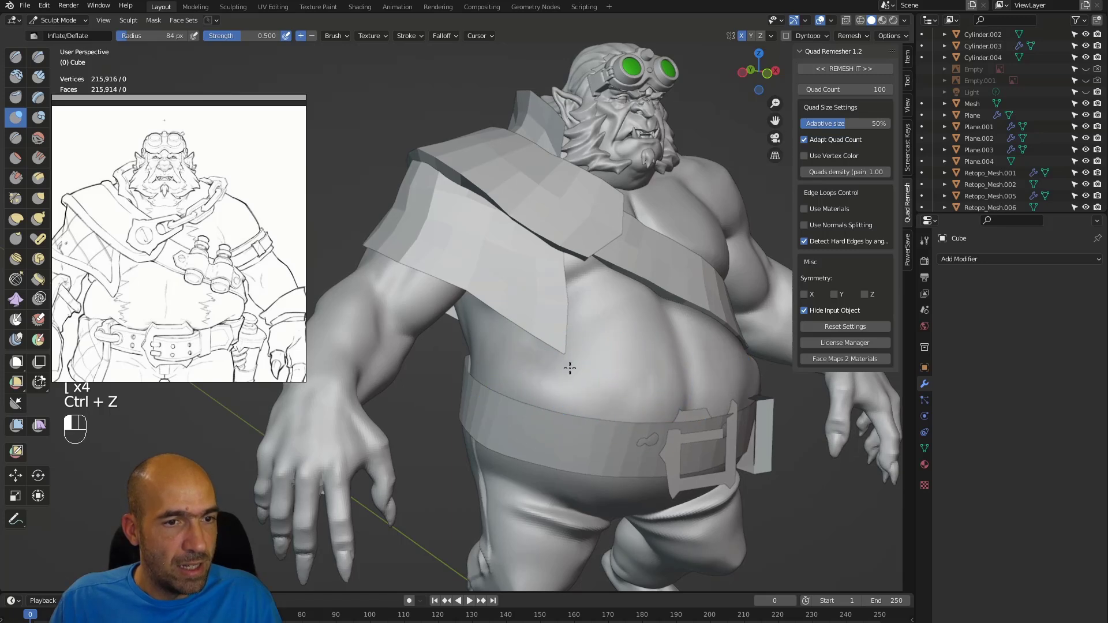
# - Adjust the volume of the torso's flank under the arm, between the cape and the belt, with the Inflate/Deflate brush
pyautogui.moveTo(472, 341); pyautogui.dragTo(289, 343, button='middle')
pyautogui.moveTo(419, 343); pyautogui.dragTo(454, 340)
pyautogui.moveTo(462, 346); pyautogui.dragTo(448, 340, button='middle')
pyautogui.moveTo(460, 344)
pyautogui.mouseDown()
pyautogui.moveTo(433, 349)
pyautogui.moveTo(461, 355)
pyautogui.mouseUp()
pyautogui.moveTo(460, 363); pyautogui.dragTo(455, 348, button='middle')
pyautogui.keyDown('ctrl'); pyautogui.moveTo(462, 349); pyautogui.dragTo(423, 369); pyautogui.keyUp('ctrl')
pyautogui.moveTo(424, 370); pyautogui.dragTo(306, 359, button='middle')
pyautogui.moveTo(577, 364)
pyautogui.mouseDown(button='middle')
pyautogui.moveTo(517, 358)
pyautogui.moveTo(538, 341)
pyautogui.mouseUp(button='middle')
pyautogui.keyDown('alt'); pyautogui.moveTo(601, 307); pyautogui.dragTo(572, 325, button='middle'); pyautogui.keyUp('alt')
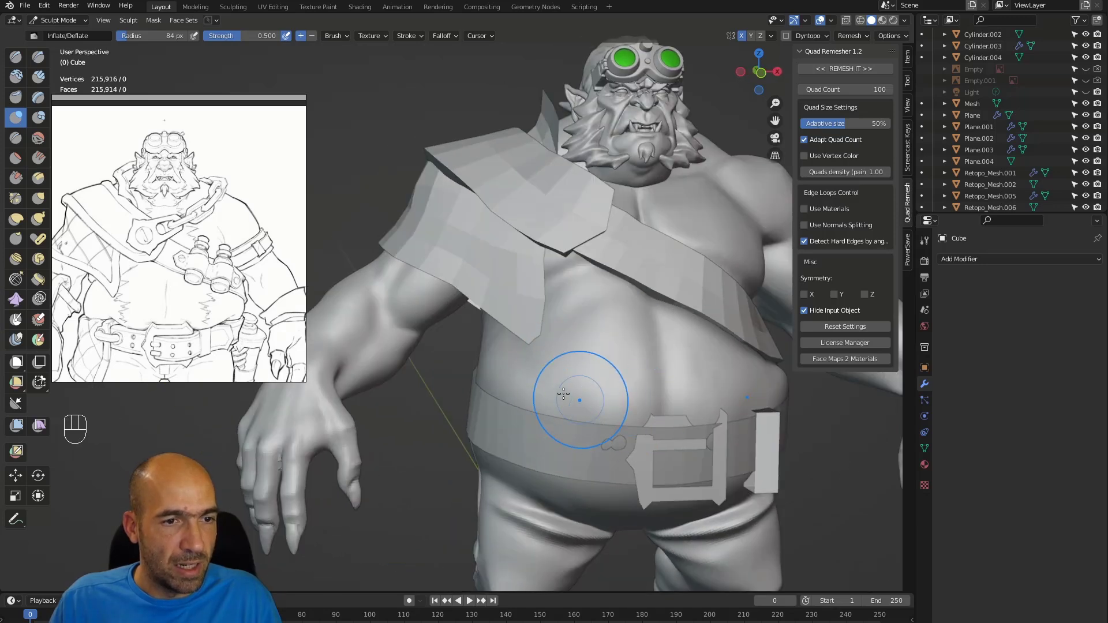
pyautogui.keyDown('alt'); pyautogui.moveTo(612, 391); pyautogui.dragTo(646, 396, button='middle'); pyautogui.keyUp('alt')
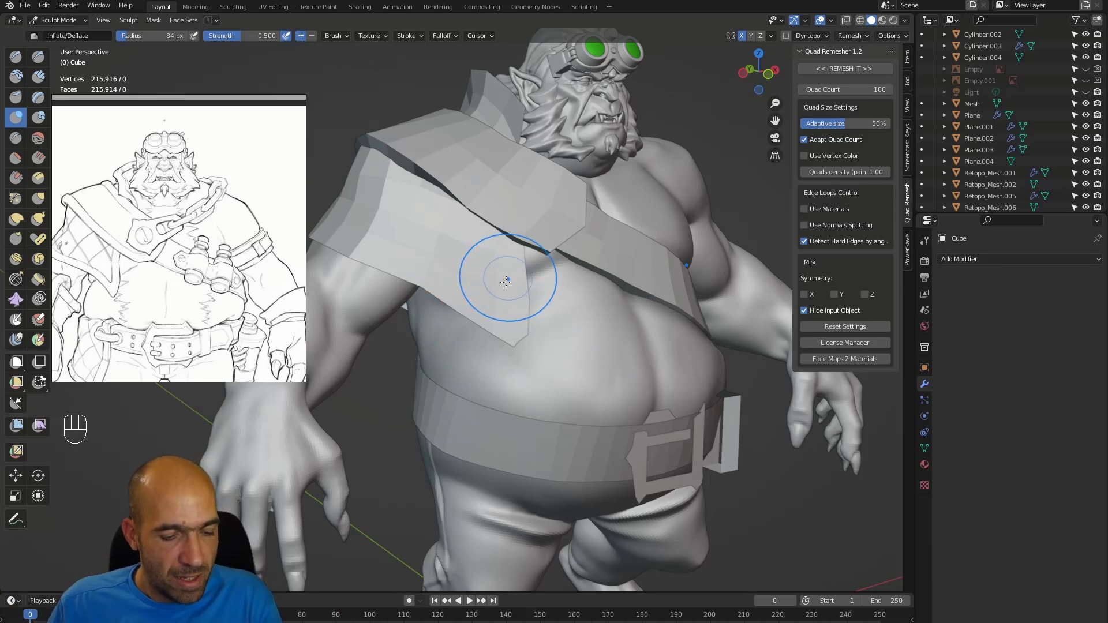
# - Sculpt volume across the side and front of the belly above the belt with several strokes and smooth the flank
pyautogui.press('2')
pyautogui.moveTo(444, 326)
pyautogui.mouseDown()
pyautogui.moveTo(490, 369)
pyautogui.moveTo(561, 364)
pyautogui.moveTo(612, 375)
pyautogui.moveTo(669, 363)
pyautogui.moveTo(657, 411)
pyautogui.mouseUp()
pyautogui.moveTo(614, 318); pyautogui.dragTo(603, 387)
pyautogui.moveTo(577, 337); pyautogui.dragTo(566, 393)
pyautogui.moveTo(542, 339); pyautogui.dragTo(534, 387)
pyautogui.moveTo(504, 334); pyautogui.dragTo(492, 388)
pyautogui.moveTo(502, 312)
pyautogui.keyDown('shift'); pyautogui.mouseDown()
pyautogui.moveTo(604, 330)
pyautogui.moveTo(618, 395)
pyautogui.moveTo(439, 370)
pyautogui.mouseUp(); pyautogui.keyUp('shift')
pyautogui.moveTo(438, 338); pyautogui.dragTo(465, 396, button='middle')
pyautogui.press('x')
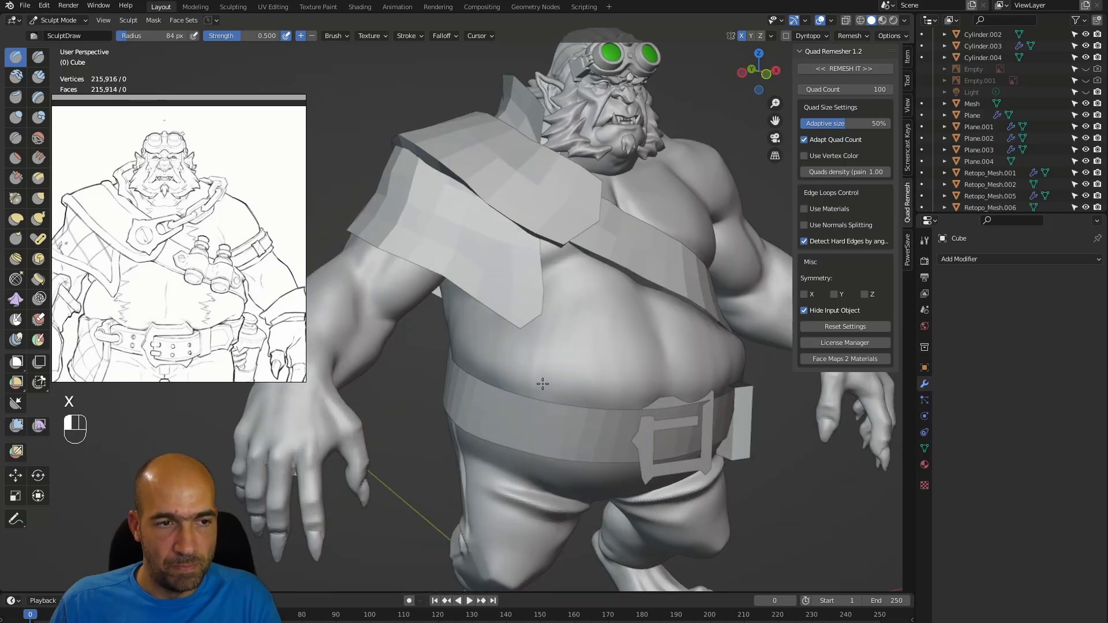
# - Switch sculpting from the body to the belt and add a Solidify modifier to it
pyautogui.keyDown('alt'); pyautogui.moveTo(631, 361); pyautogui.dragTo(607, 370); pyautogui.keyUp('alt')
pyautogui.keyDown('alt'); pyautogui.moveTo(674, 345); pyautogui.dragTo(639, 346); pyautogui.keyUp('alt')
pyautogui.moveTo(566, 283)
pyautogui.keyDown('alt'); pyautogui.keyDown('shift'); pyautogui.mouseDown()
pyautogui.moveTo(626, 369)
pyautogui.moveTo(606, 381)
pyautogui.moveTo(537, 374)
pyautogui.mouseUp(); pyautogui.keyUp('shift'); pyautogui.keyUp('alt')
pyautogui.moveTo(514, 368)
pyautogui.keyDown('alt'); pyautogui.mouseDown()
pyautogui.moveTo(534, 361)
pyautogui.moveTo(480, 367)
pyautogui.mouseUp(); pyautogui.keyUp('alt')
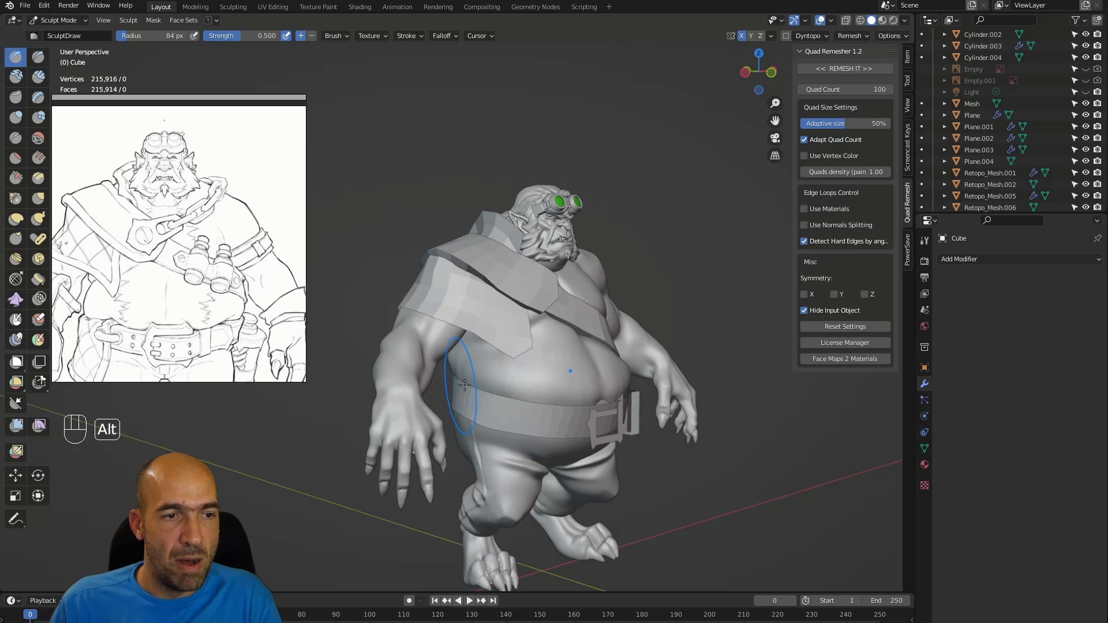
pyautogui.keyDown('alt'); pyautogui.moveTo(404, 383); pyautogui.dragTo(440, 371); pyautogui.keyUp('alt')
pyautogui.moveTo(359, 390)
pyautogui.keyDown('alt'); pyautogui.mouseDown()
pyautogui.moveTo(386, 382)
pyautogui.moveTo(256, 425)
pyautogui.moveTo(440, 403)
pyautogui.moveTo(470, 426)
pyautogui.mouseUp(); pyautogui.keyUp('alt')
pyautogui.hotkey('alt', 'q')
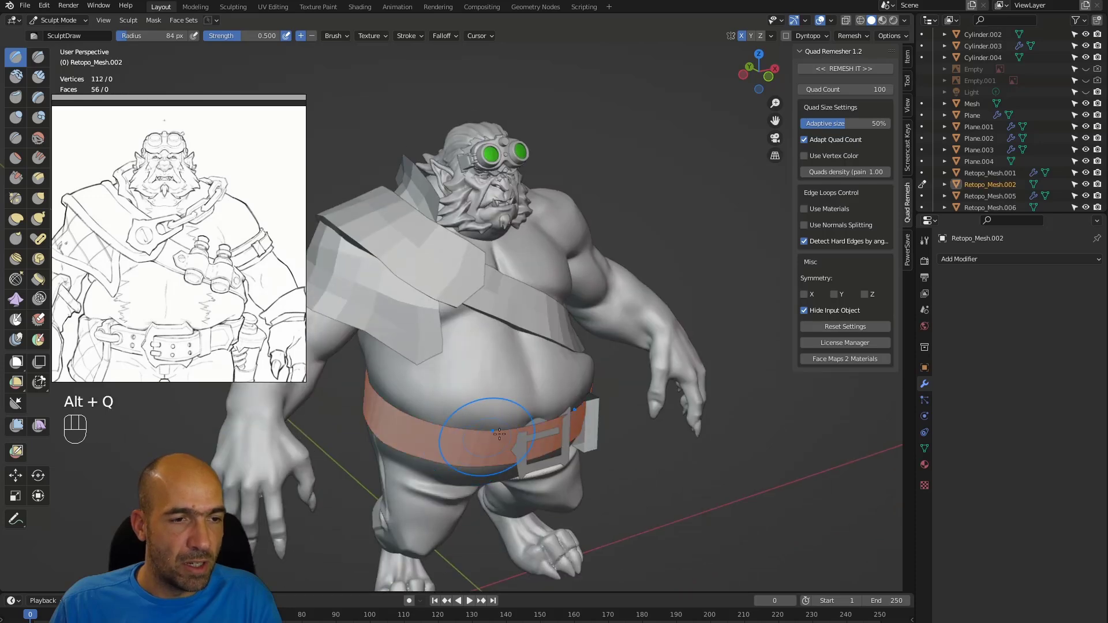
pyautogui.click(982, 259)
pyautogui.click(885, 445)
pyautogui.moveTo(845, 424)
pyautogui.keyDown('alt'); pyautogui.mouseDown()
pyautogui.moveTo(704, 430)
pyautogui.moveTo(757, 403)
pyautogui.mouseUp(); pyautogui.keyUp('alt')
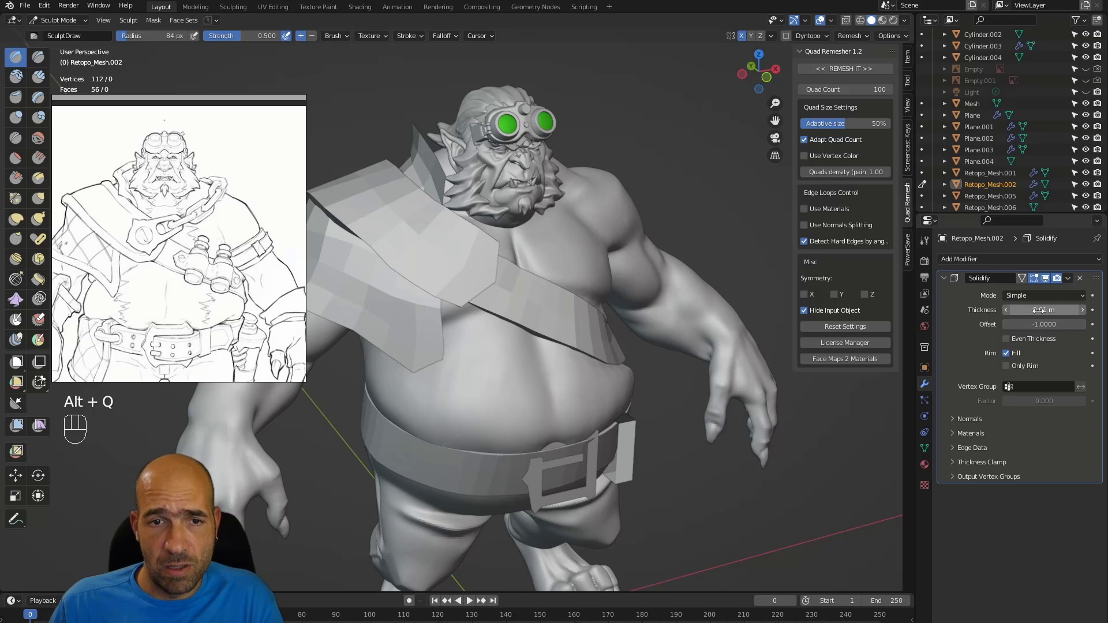
# - Set the belt's Solidify thickness to 0.03 m, checking the belt in isolation and on the body
pyautogui.click(1083, 310)
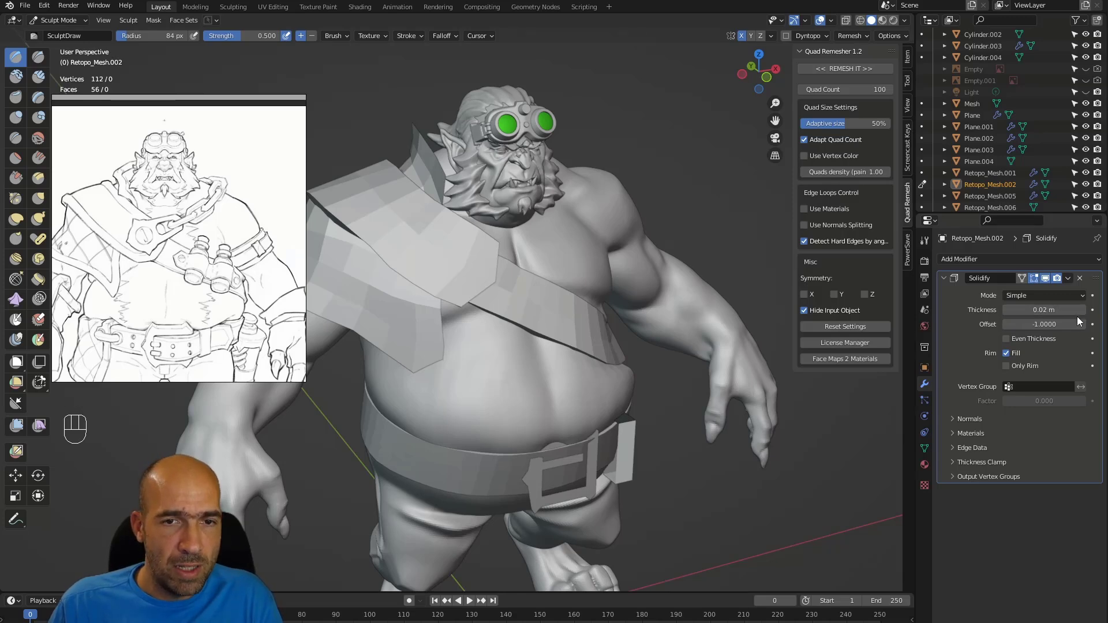
pyautogui.press('/')
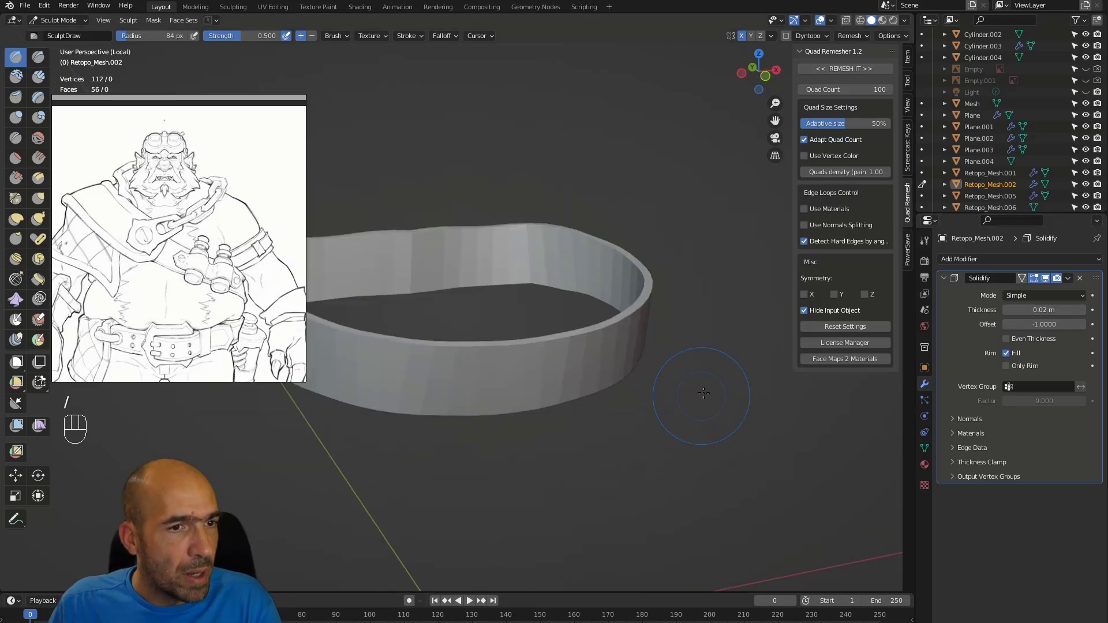
pyautogui.click(1084, 311)
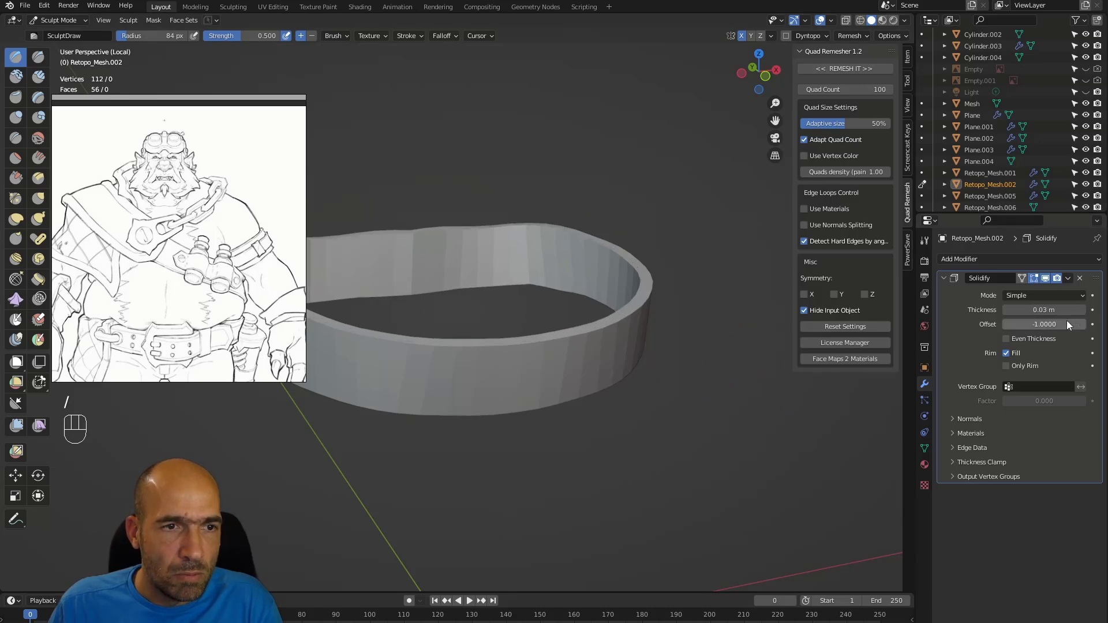
pyautogui.press('/')
pyautogui.keyDown('alt'); pyautogui.moveTo(673, 456); pyautogui.dragTo(660, 396, button='middle'); pyautogui.keyUp('alt')
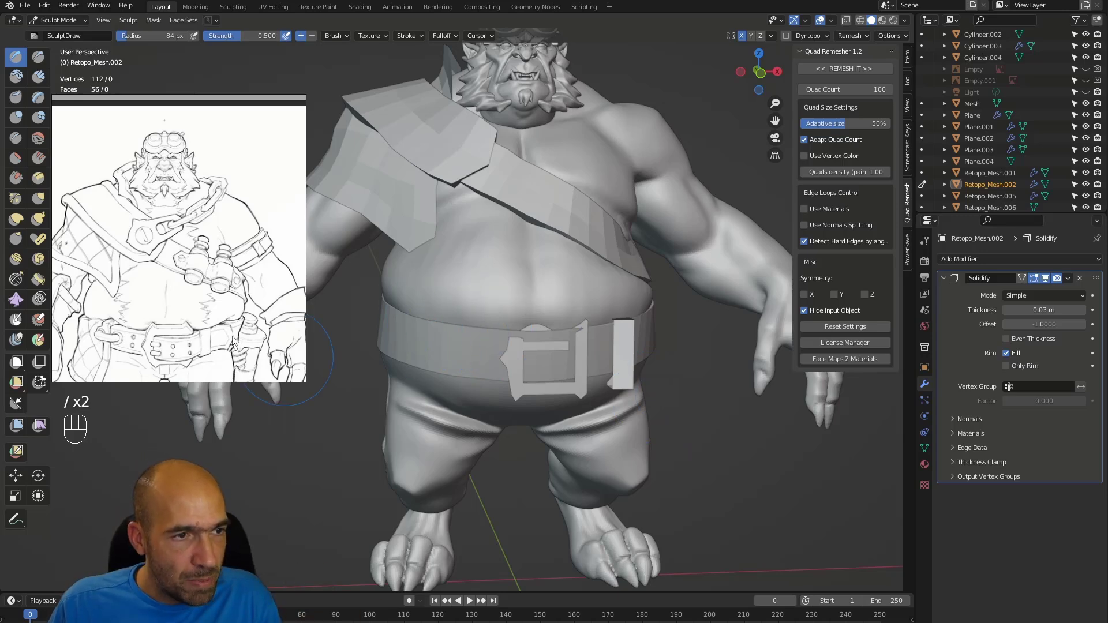
pyautogui.keyDown('alt'); pyautogui.moveTo(616, 323); pyautogui.dragTo(600, 342, button='middle'); pyautogui.keyUp('alt')
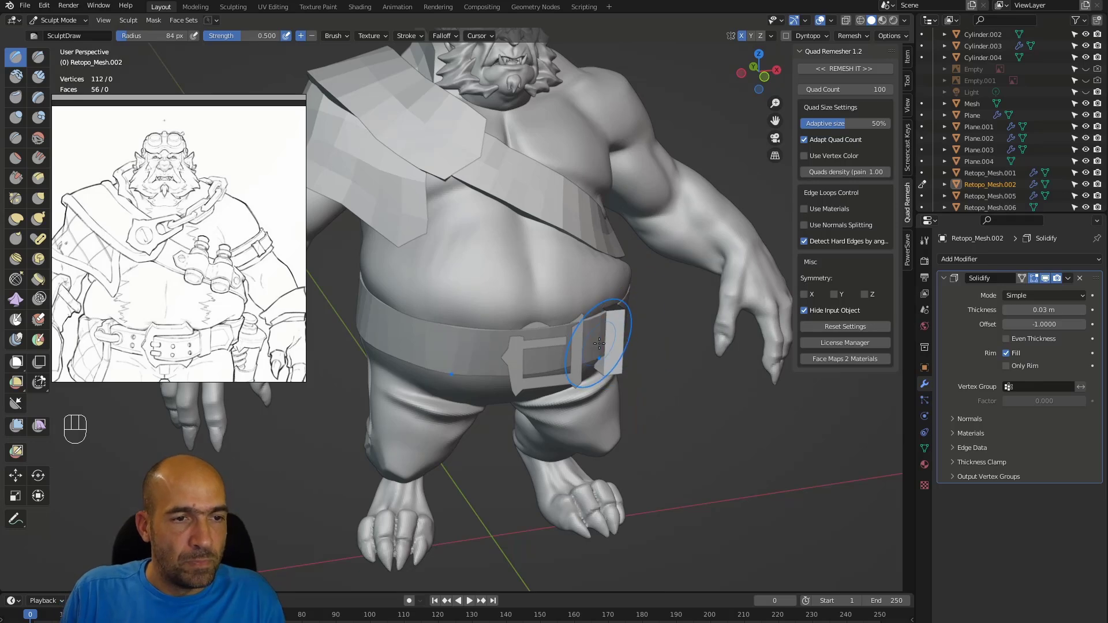
# - Return to Object Mode and duplicate the belt in place
pyautogui.hotkey('ctrl', 'Tab')
pyautogui.hotkey('ctrl', 'Tab')
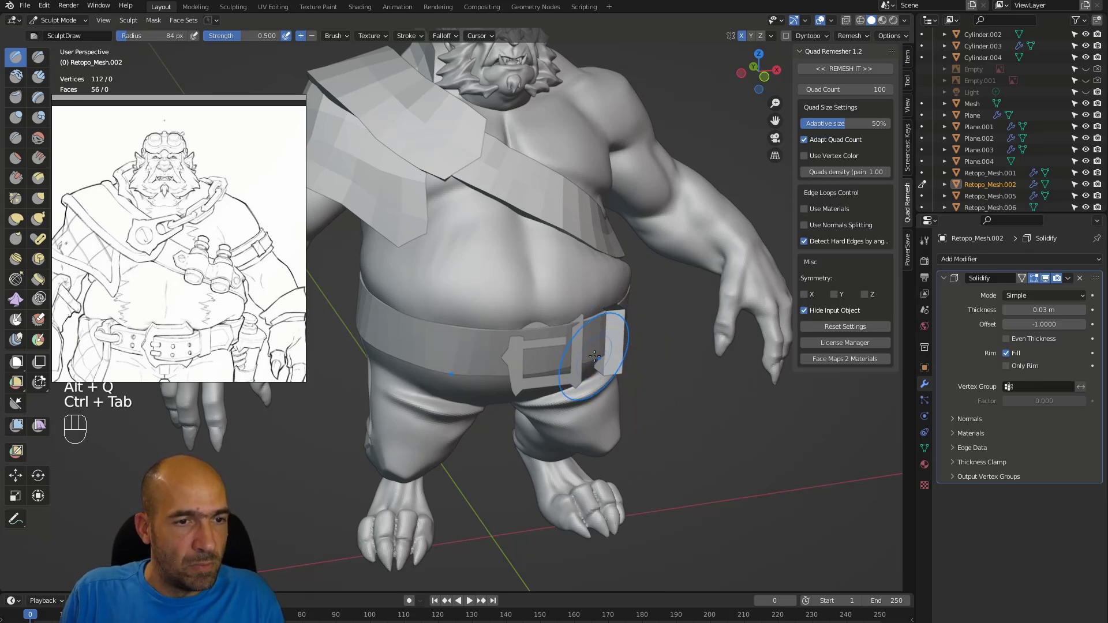
pyautogui.hotkey('shift', 'd')
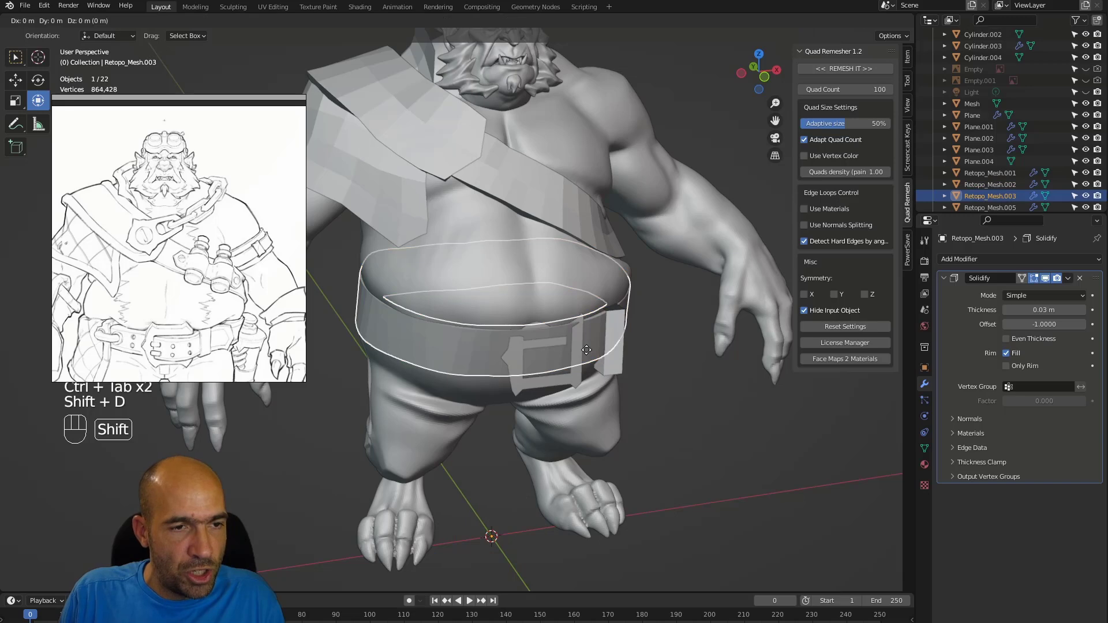
pyautogui.rightClick(587, 354)
pyautogui.keyDown('alt'); pyautogui.moveTo(659, 387); pyautogui.dragTo(597, 356, button='middle'); pyautogui.keyUp('alt')
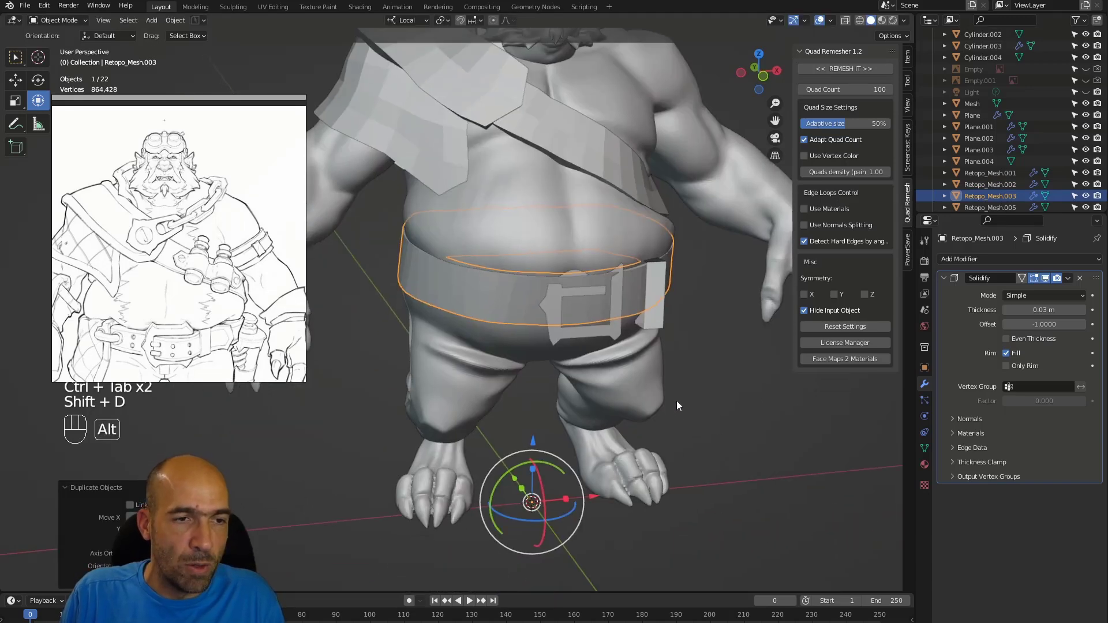
# - Isolate the duplicated belt and delete all its faces except the short front section
pyautogui.press('KP_Divide')
pyautogui.press('Tab')
pyautogui.keyDown('alt'); pyautogui.moveTo(668, 401); pyautogui.dragTo(617, 428, button='middle'); pyautogui.keyUp('alt')
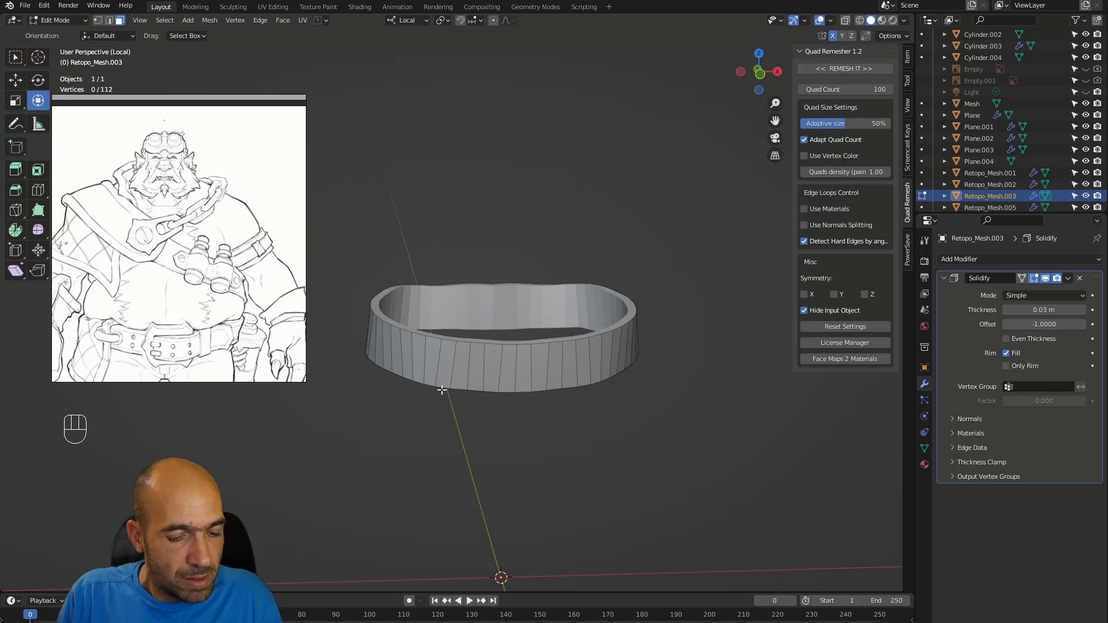
pyautogui.keyDown('alt'); pyautogui.moveTo(622, 414); pyautogui.dragTo(615, 427, button='middle'); pyautogui.keyUp('alt')
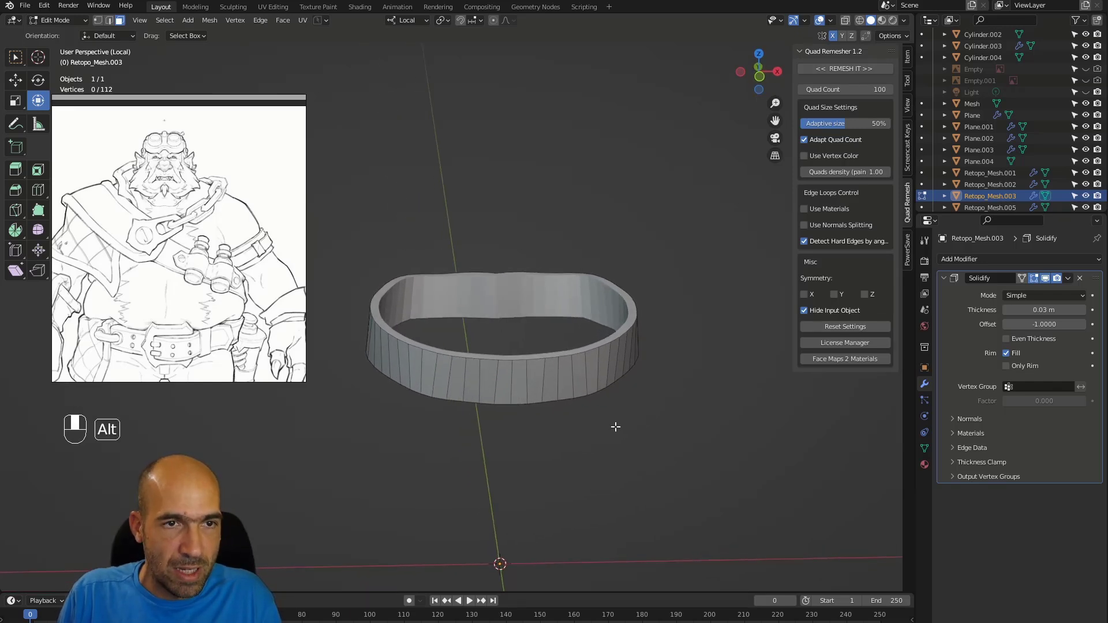
pyautogui.click(459, 378)
pyautogui.keyDown('ctrl'); pyautogui.click(591, 373); pyautogui.keyUp('ctrl')
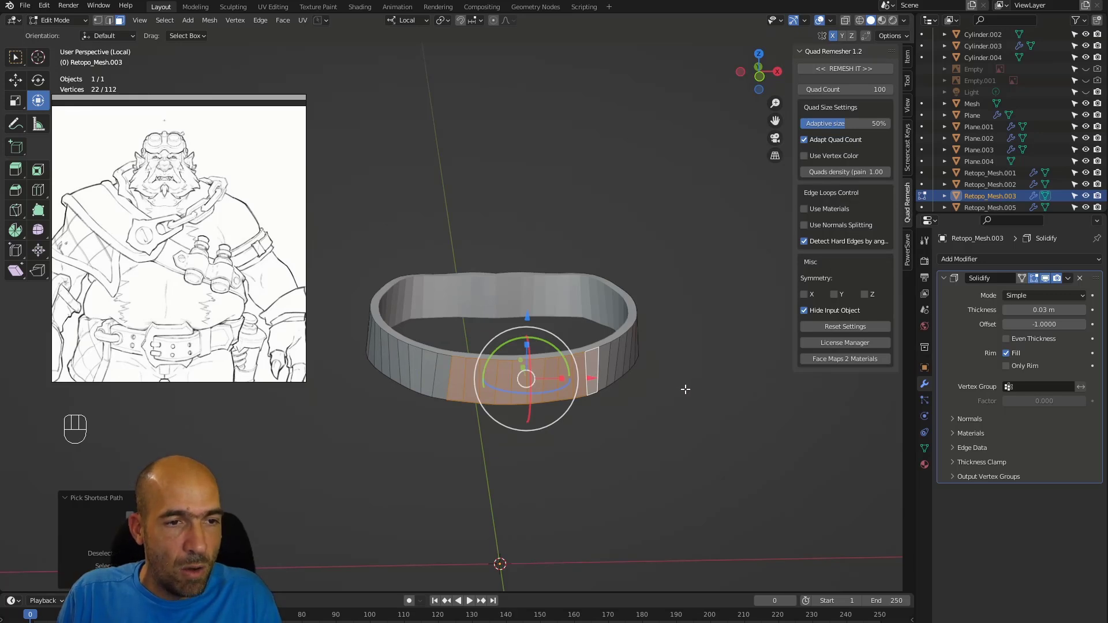
pyautogui.hotkey('ctrl', 'i')
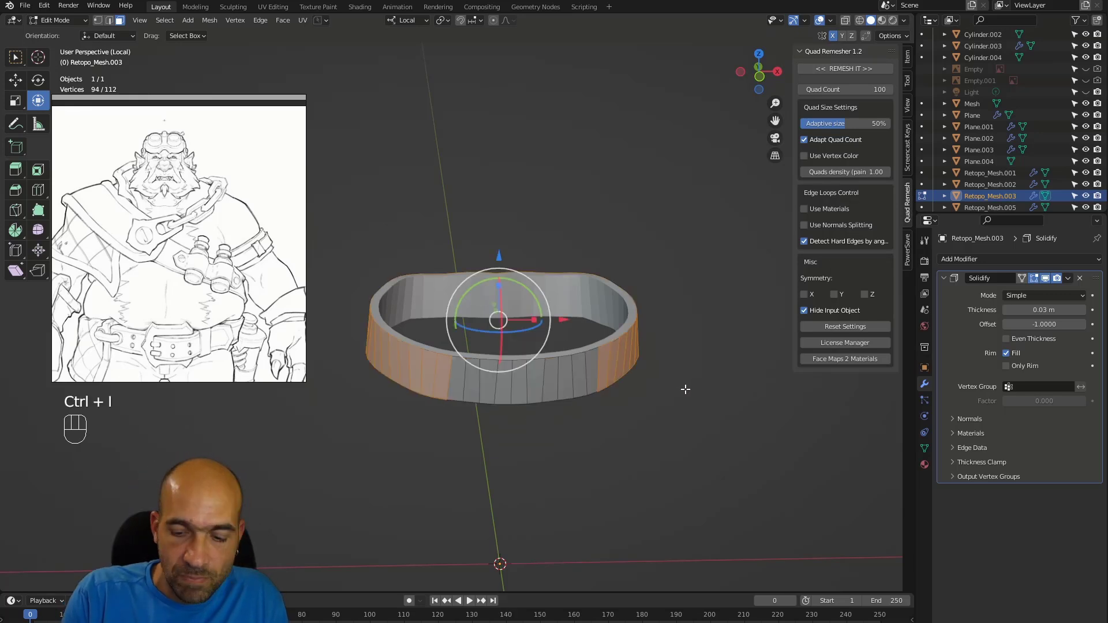
pyautogui.press('x')
pyautogui.click(685, 389)
pyautogui.keyDown('alt'); pyautogui.moveTo(685, 389); pyautogui.dragTo(576, 354); pyautogui.keyUp('alt')
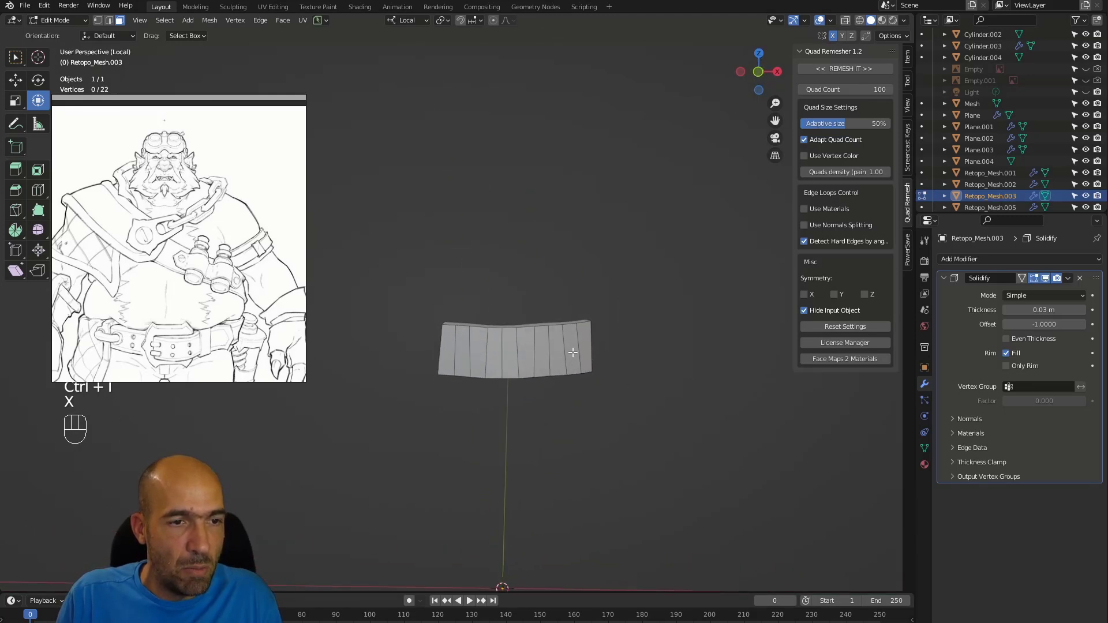
# - Add one lengthwise loop cut along the middle of the front strip and move the whole strip slightly forward
pyautogui.hotkey('ctrl', 'r')
pyautogui.click(564, 351)
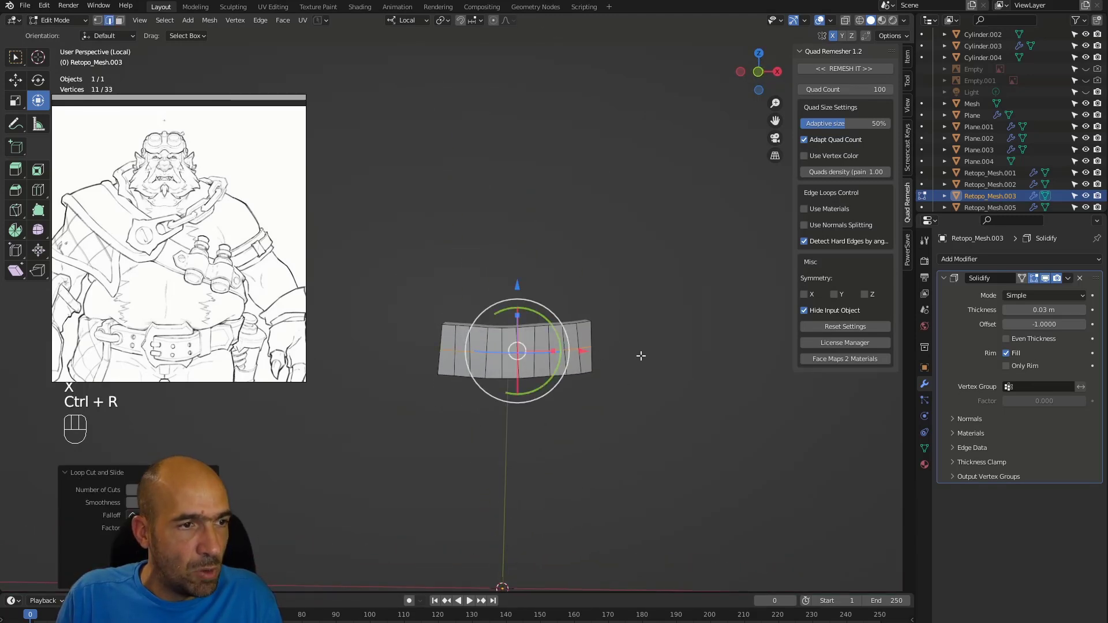
pyautogui.keyDown('alt'); pyautogui.moveTo(658, 386); pyautogui.dragTo(682, 400); pyautogui.keyUp('alt')
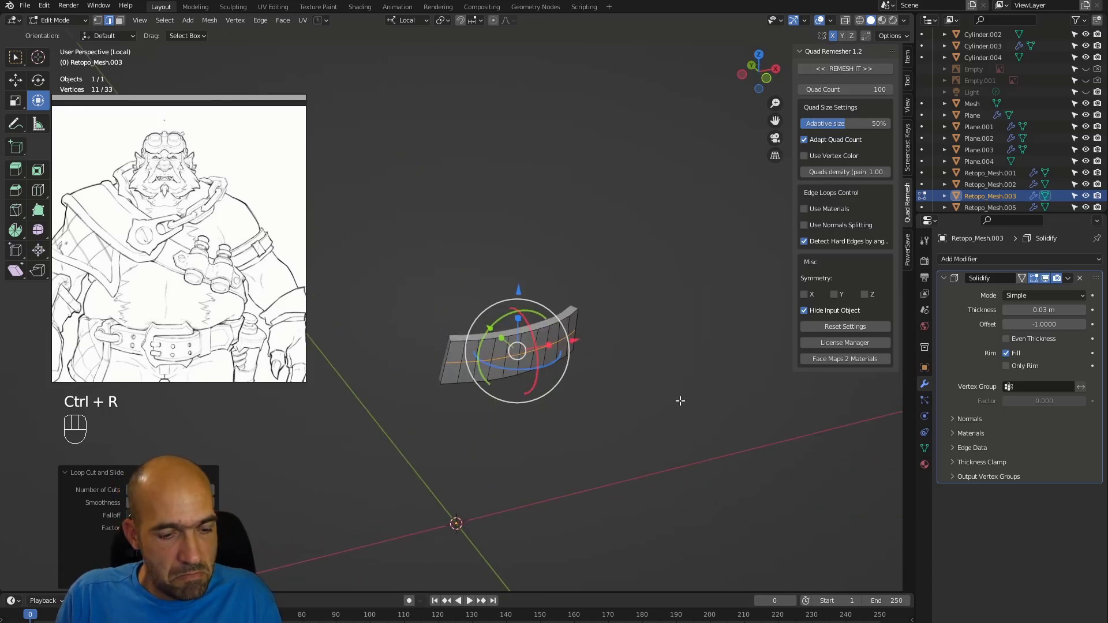
pyautogui.press('a')
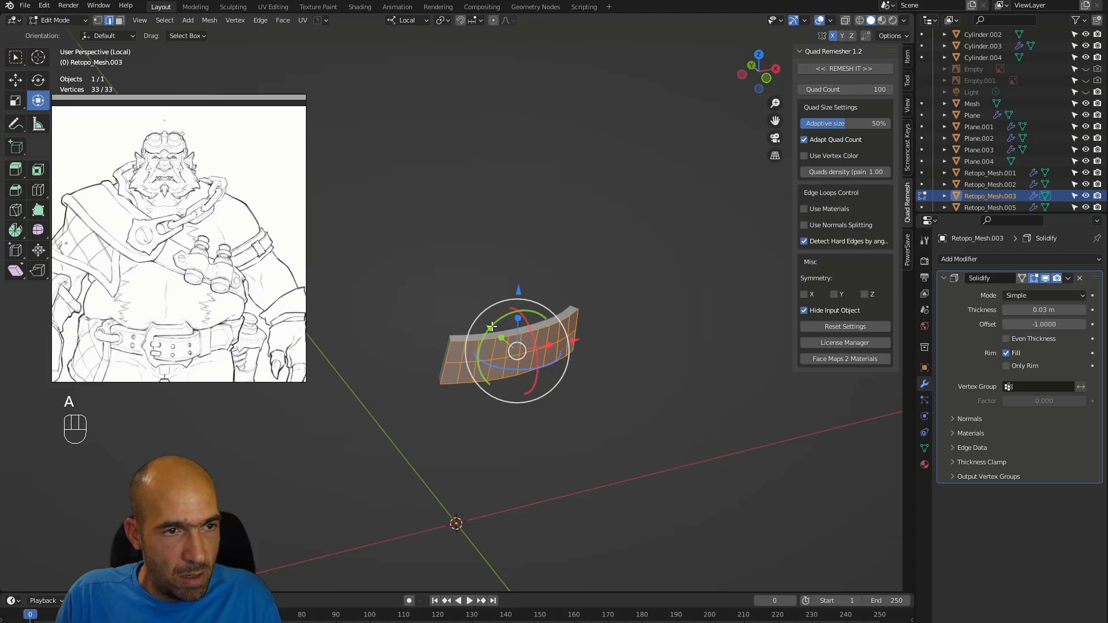
pyautogui.keyDown('alt'); pyautogui.moveTo(515, 345); pyautogui.dragTo(514, 342); pyautogui.keyUp('alt')
pyautogui.keyDown('alt'); pyautogui.moveTo(514, 343); pyautogui.dragTo(521, 350, button='middle'); pyautogui.keyUp('alt')
pyautogui.moveTo(470, 318); pyautogui.dragTo(479, 320)
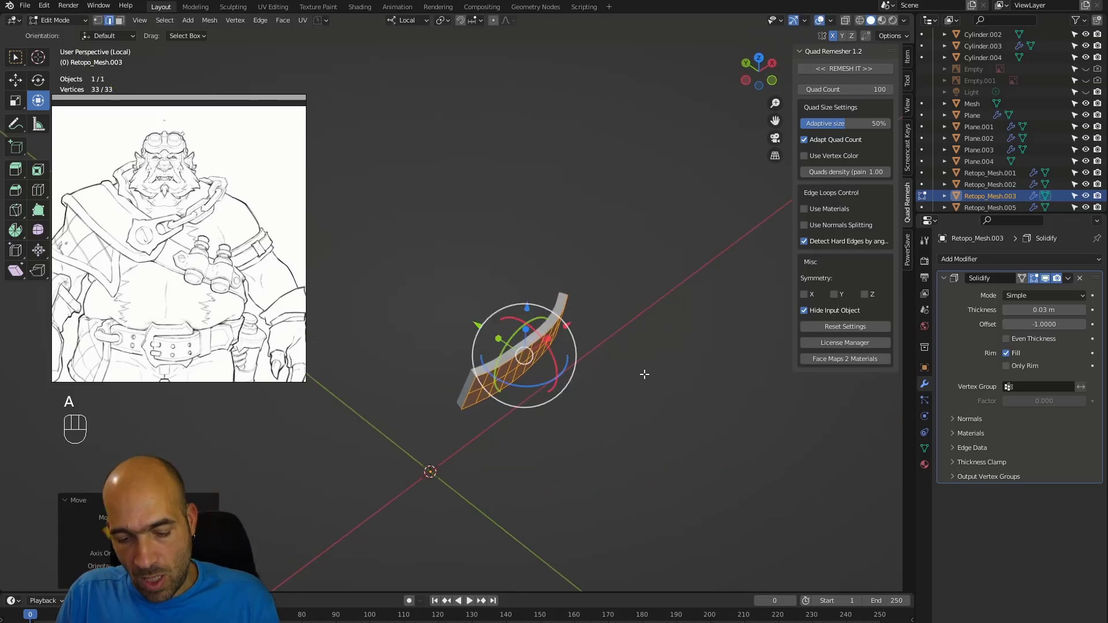
# - Bring back the full model and enter Sculpt Mode on the front belt strip with the Grab brush, undoing the first change
pyautogui.press('/')
pyautogui.keyDown('alt'); pyautogui.moveTo(645, 374); pyautogui.dragTo(624, 347); pyautogui.keyUp('alt')
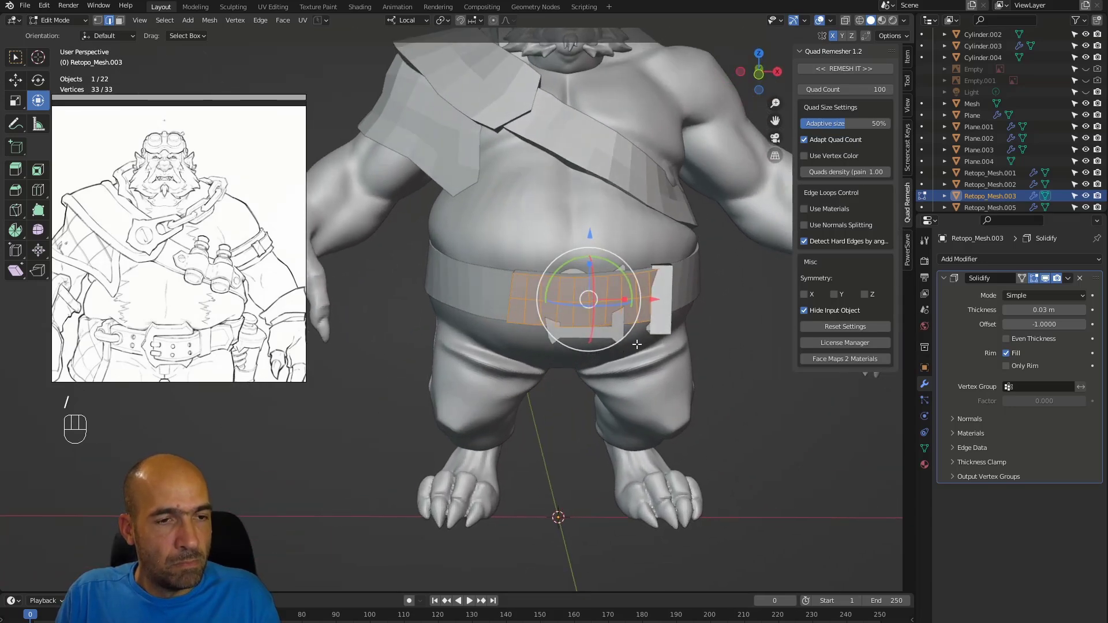
pyautogui.hotkey('ctrl', 'Tab')
pyautogui.press('g')
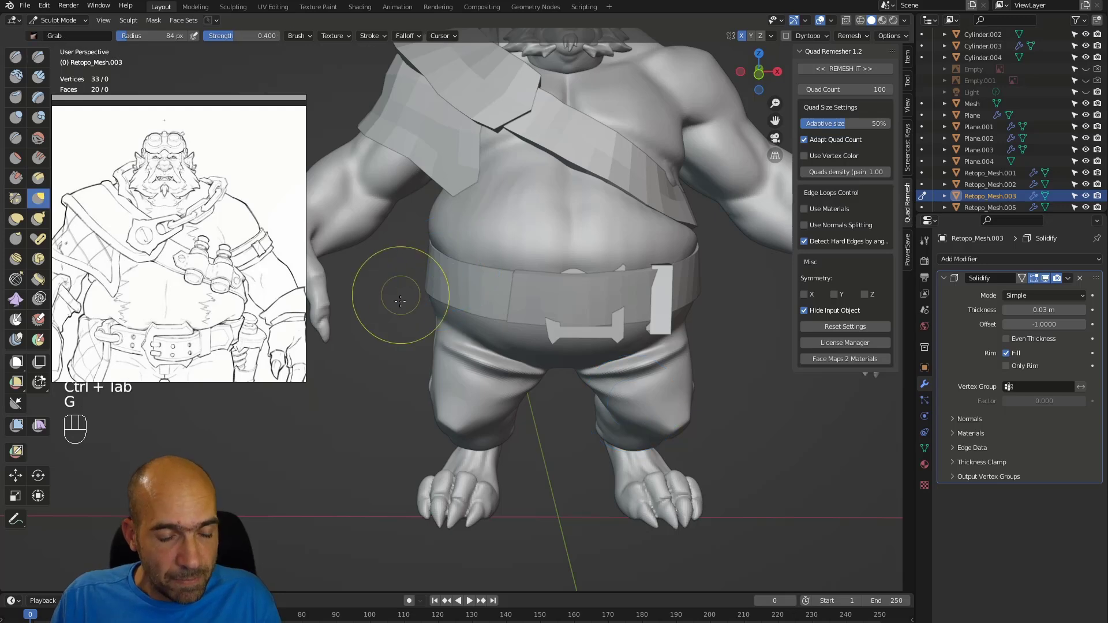
pyautogui.keyDown('alt'); pyautogui.moveTo(364, 369); pyautogui.dragTo(490, 385); pyautogui.keyUp('alt')
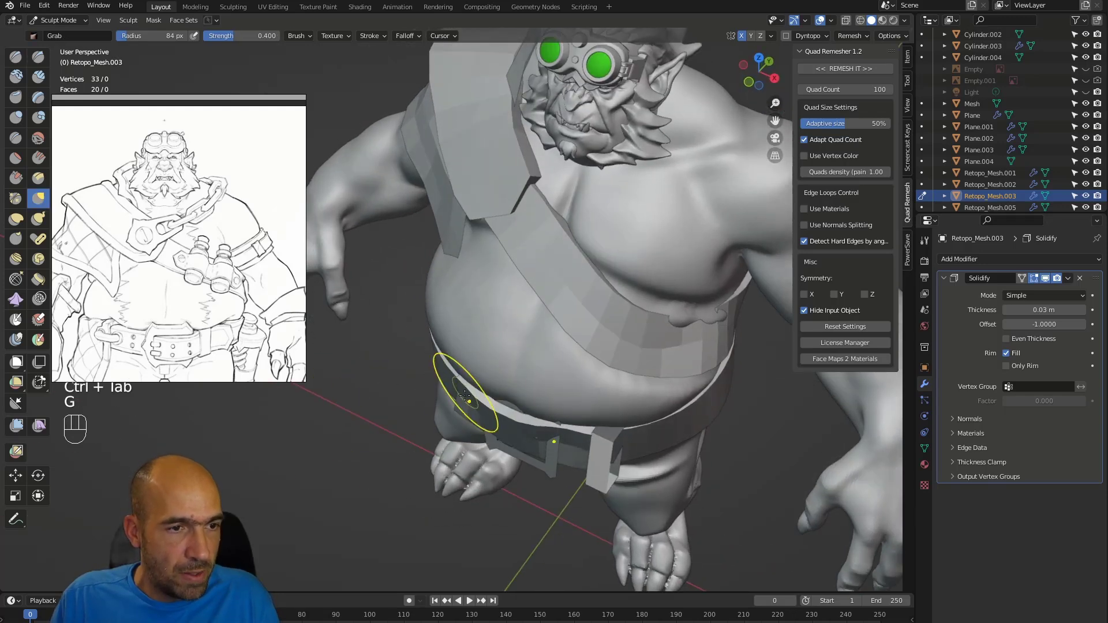
pyautogui.hotkey('ctrl', 'z')
pyautogui.moveTo(416, 430)
pyautogui.keyDown('ctrl'); pyautogui.keyDown('alt'); pyautogui.mouseDown()
pyautogui.moveTo(395, 456)
pyautogui.moveTo(415, 412)
pyautogui.mouseUp(); pyautogui.keyUp('alt'); pyautogui.keyUp('ctrl')
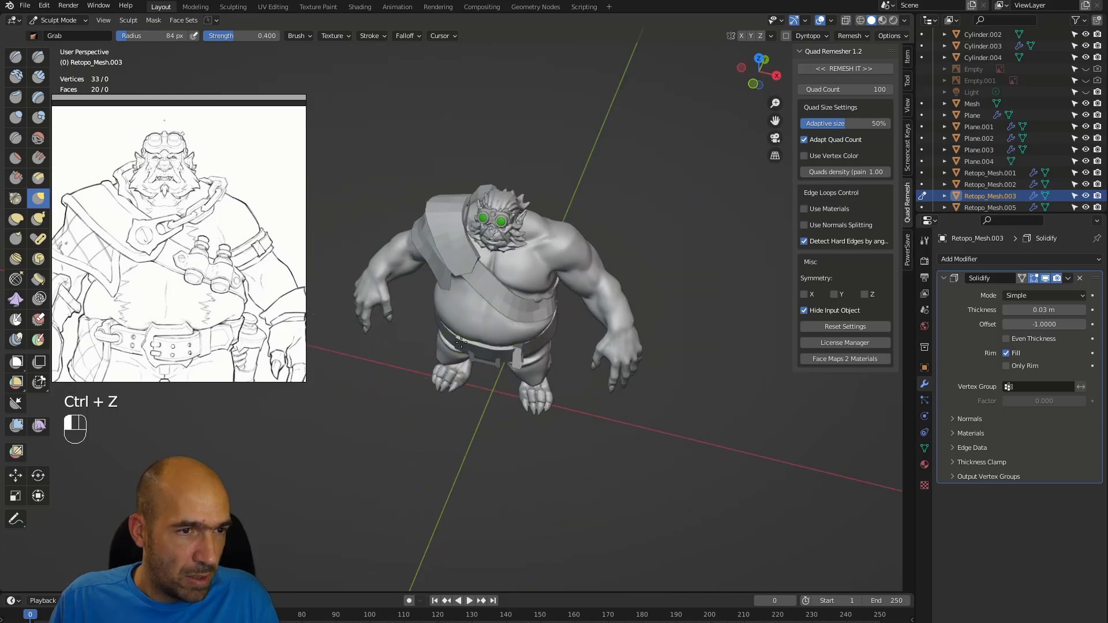
# - Pull the front belt strip's free end past the belt loop with Grab and fit the strip closely over the belt
pyautogui.keyDown('alt'); pyautogui.moveTo(461, 344); pyautogui.dragTo(473, 283); pyautogui.keyUp('alt')
pyautogui.keyDown('ctrl'); pyautogui.keyDown('alt'); pyautogui.moveTo(478, 240); pyautogui.dragTo(481, 196); pyautogui.keyUp('alt'); pyautogui.keyUp('ctrl')
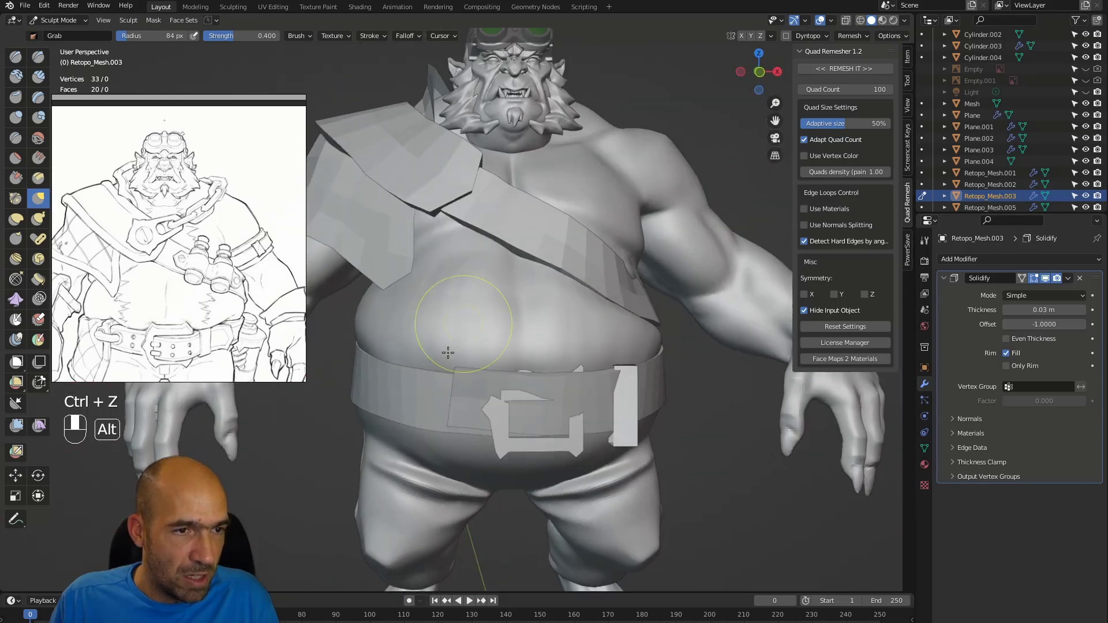
pyautogui.keyDown('alt'); pyautogui.moveTo(457, 331); pyautogui.dragTo(488, 341); pyautogui.keyUp('alt')
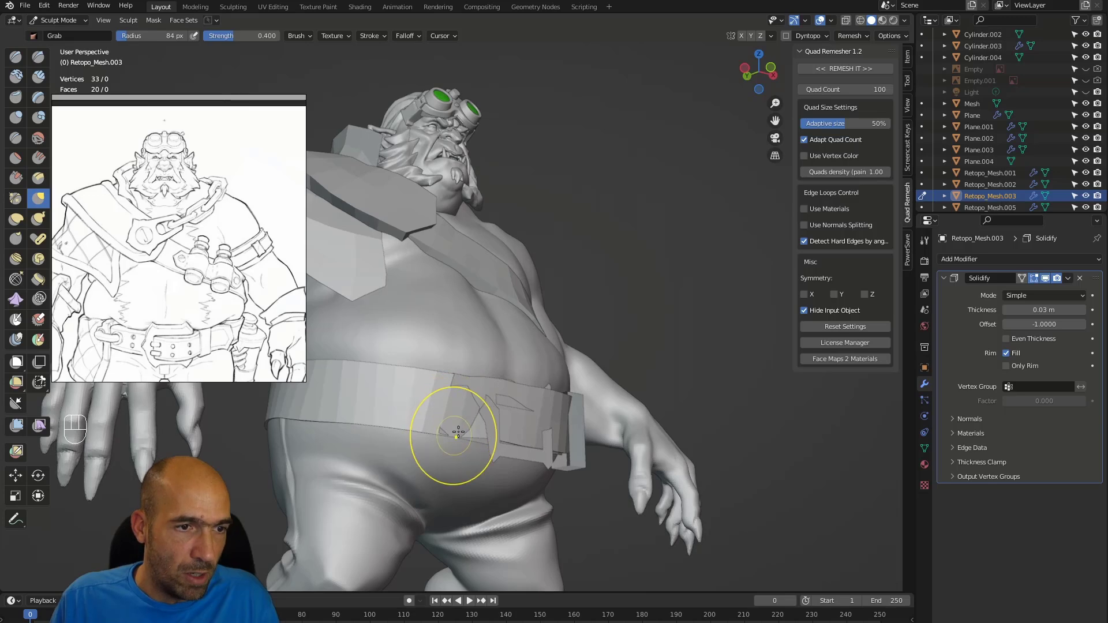
pyautogui.keyDown('alt'); pyautogui.moveTo(459, 412); pyautogui.dragTo(465, 399); pyautogui.keyUp('alt')
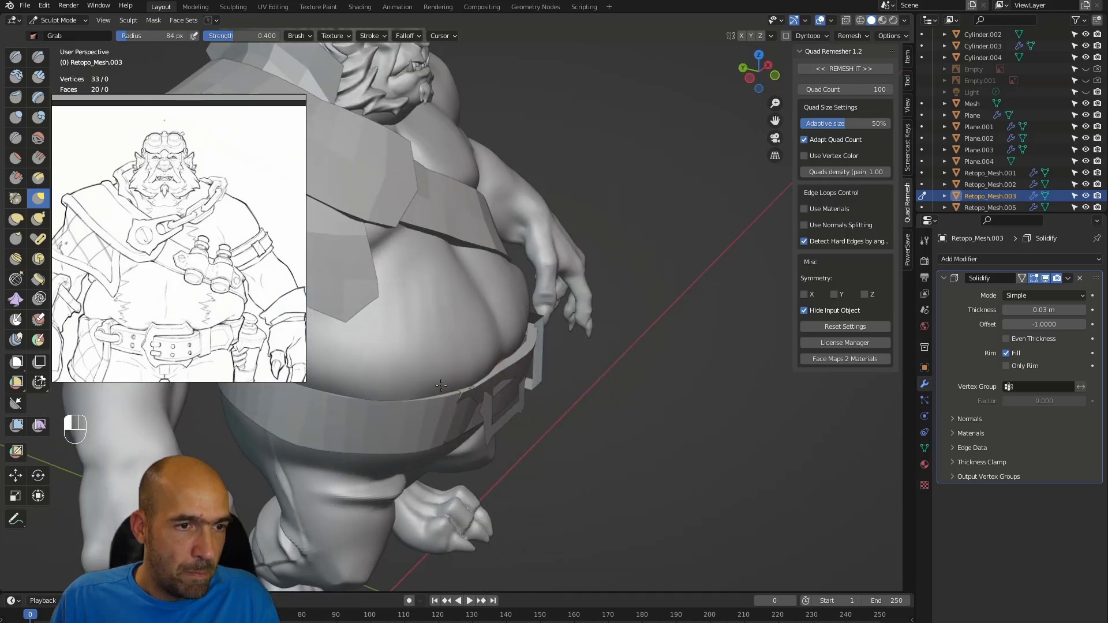
pyautogui.moveTo(444, 436)
pyautogui.keyDown('alt'); pyautogui.mouseDown()
pyautogui.moveTo(595, 420)
pyautogui.moveTo(570, 416)
pyautogui.moveTo(581, 406)
pyautogui.moveTo(592, 434)
pyautogui.moveTo(610, 422)
pyautogui.mouseUp(); pyautogui.keyUp('alt')
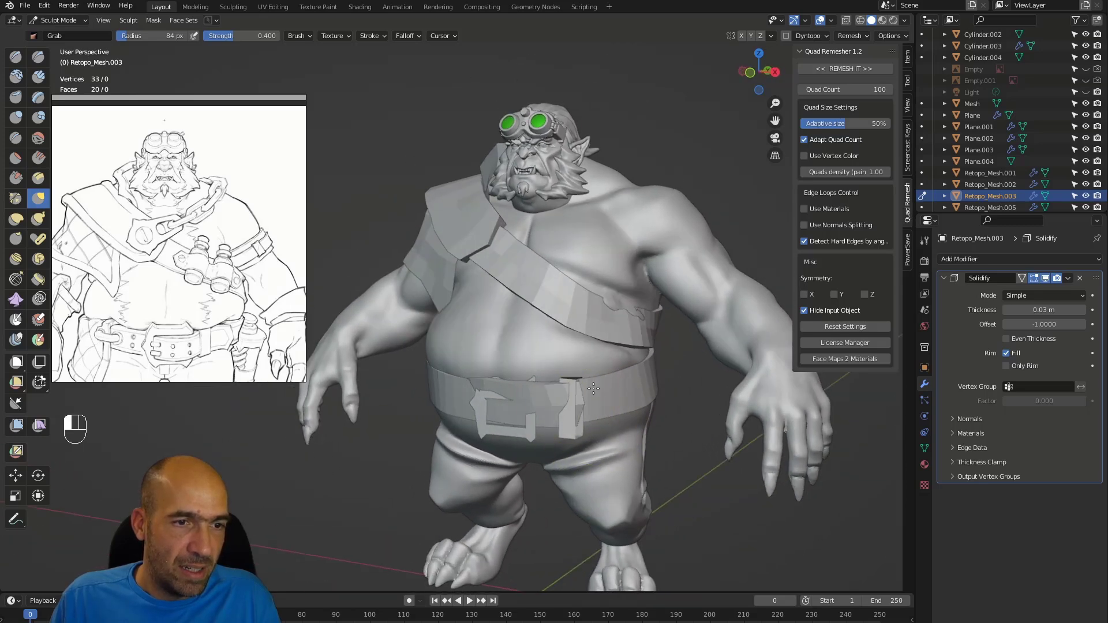
pyautogui.moveTo(614, 399)
pyautogui.keyDown('ctrl'); pyautogui.keyDown('alt'); pyautogui.mouseDown()
pyautogui.moveTo(636, 454)
pyautogui.moveTo(691, 458)
pyautogui.mouseUp(); pyautogui.keyUp('alt'); pyautogui.keyUp('ctrl')
pyautogui.moveTo(681, 409)
pyautogui.mouseDown()
pyautogui.moveTo(527, 431)
pyautogui.moveTo(500, 403)
pyautogui.moveTo(452, 417)
pyautogui.mouseUp()
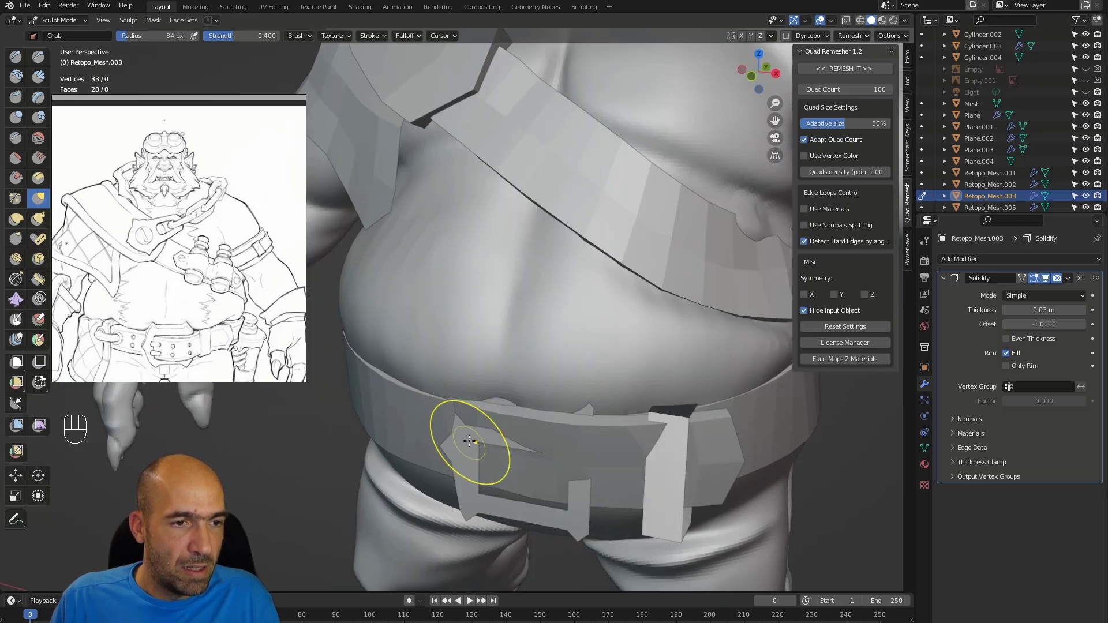
pyautogui.moveTo(477, 404)
pyautogui.keyDown('alt'); pyautogui.mouseDown()
pyautogui.moveTo(482, 386)
pyautogui.moveTo(487, 397)
pyautogui.mouseUp(); pyautogui.keyUp('alt')
pyautogui.moveTo(572, 399)
pyautogui.keyDown('alt'); pyautogui.mouseDown()
pyautogui.moveTo(600, 428)
pyautogui.moveTo(594, 391)
pyautogui.moveTo(548, 394)
pyautogui.moveTo(532, 332)
pyautogui.moveTo(488, 332)
pyautogui.mouseUp(); pyautogui.keyUp('alt')
pyautogui.moveTo(637, 340)
pyautogui.keyDown('alt'); pyautogui.mouseDown()
pyautogui.moveTo(595, 352)
pyautogui.moveTo(600, 367)
pyautogui.moveTo(623, 346)
pyautogui.moveTo(606, 347)
pyautogui.moveTo(651, 334)
pyautogui.mouseUp(); pyautogui.keyUp('alt')
pyautogui.moveTo(651, 334)
pyautogui.keyDown('ctrl'); pyautogui.keyDown('alt'); pyautogui.mouseDown()
pyautogui.moveTo(658, 312)
pyautogui.moveTo(684, 341)
pyautogui.mouseUp(); pyautogui.keyUp('alt'); pyautogui.keyUp('ctrl')
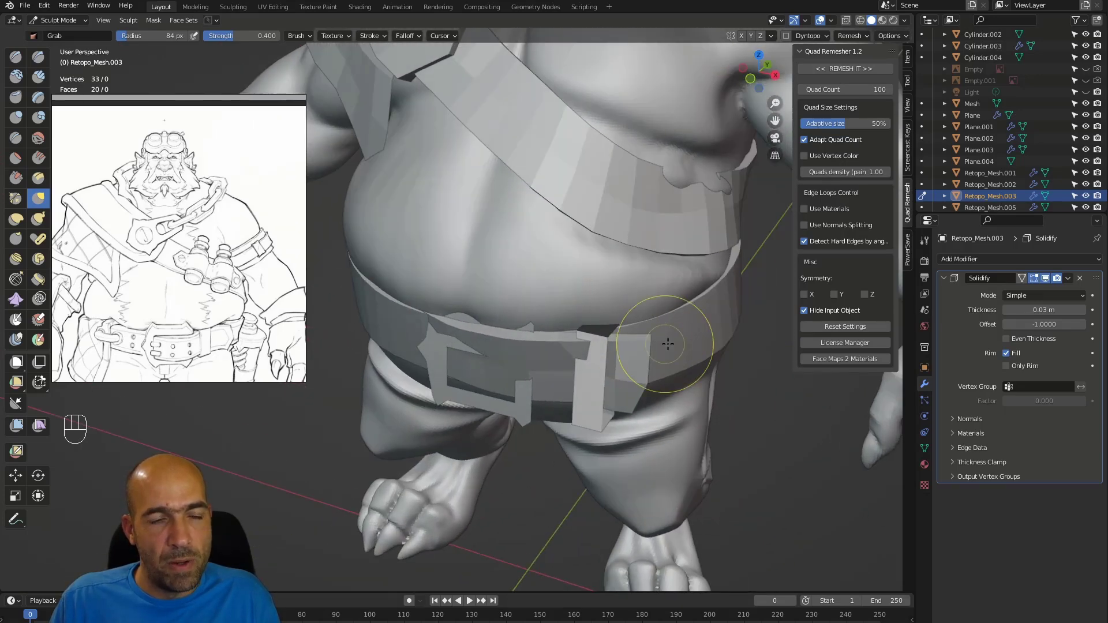
pyautogui.moveTo(641, 372)
pyautogui.keyDown('alt'); pyautogui.mouseDown()
pyautogui.moveTo(684, 374)
pyautogui.moveTo(621, 380)
pyautogui.moveTo(630, 373)
pyautogui.mouseUp(); pyautogui.keyUp('alt')
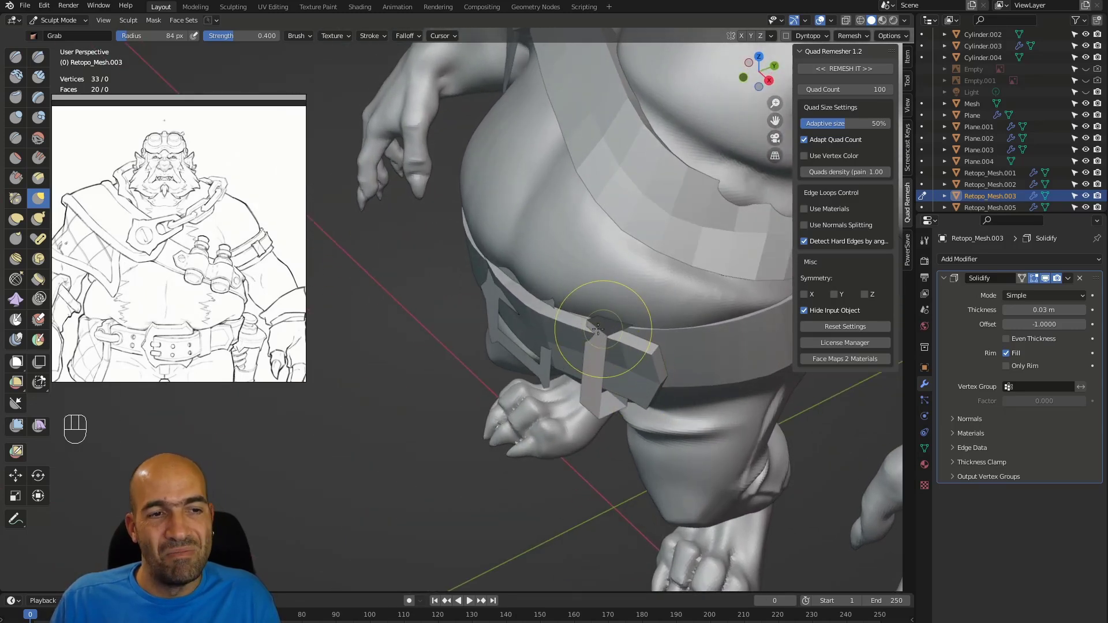
# - Refine the pointed tip and edges of the front belt strip with Grab, checking the fit from above and in front
pyautogui.moveTo(575, 336)
pyautogui.keyDown('alt'); pyautogui.mouseDown()
pyautogui.moveTo(540, 276)
pyautogui.moveTo(487, 259)
pyautogui.moveTo(494, 271)
pyautogui.moveTo(505, 269)
pyautogui.moveTo(500, 280)
pyautogui.moveTo(501, 245)
pyautogui.mouseUp(); pyautogui.keyUp('alt')
pyautogui.keyDown('alt'); pyautogui.moveTo(501, 245); pyautogui.dragTo(499, 270); pyautogui.keyUp('alt')
pyautogui.moveTo(495, 241); pyautogui.dragTo(504, 245)
pyautogui.keyDown('alt'); pyautogui.moveTo(558, 224); pyautogui.dragTo(559, 211); pyautogui.keyUp('alt')
pyautogui.keyDown('ctrl'); pyautogui.keyDown('alt'); pyautogui.moveTo(560, 212); pyautogui.dragTo(570, 239); pyautogui.keyUp('alt'); pyautogui.keyUp('ctrl')
pyautogui.moveTo(578, 210)
pyautogui.mouseDown()
pyautogui.moveTo(625, 228)
pyautogui.moveTo(626, 240)
pyautogui.moveTo(614, 139)
pyautogui.mouseUp()
pyautogui.keyDown('alt'); pyautogui.moveTo(595, 248); pyautogui.dragTo(612, 519); pyautogui.keyUp('alt')
pyautogui.moveTo(594, 271)
pyautogui.keyDown('alt'); pyautogui.mouseDown()
pyautogui.moveTo(597, 286)
pyautogui.moveTo(592, 243)
pyautogui.mouseUp(); pyautogui.keyUp('alt')
pyautogui.keyDown('ctrl'); pyautogui.keyDown('alt'); pyautogui.moveTo(592, 242); pyautogui.dragTo(584, 335); pyautogui.keyUp('alt'); pyautogui.keyUp('ctrl')
pyautogui.keyDown('alt'); pyautogui.keyDown('shift'); pyautogui.moveTo(577, 416); pyautogui.dragTo(565, 317); pyautogui.keyUp('shift'); pyautogui.keyUp('alt')
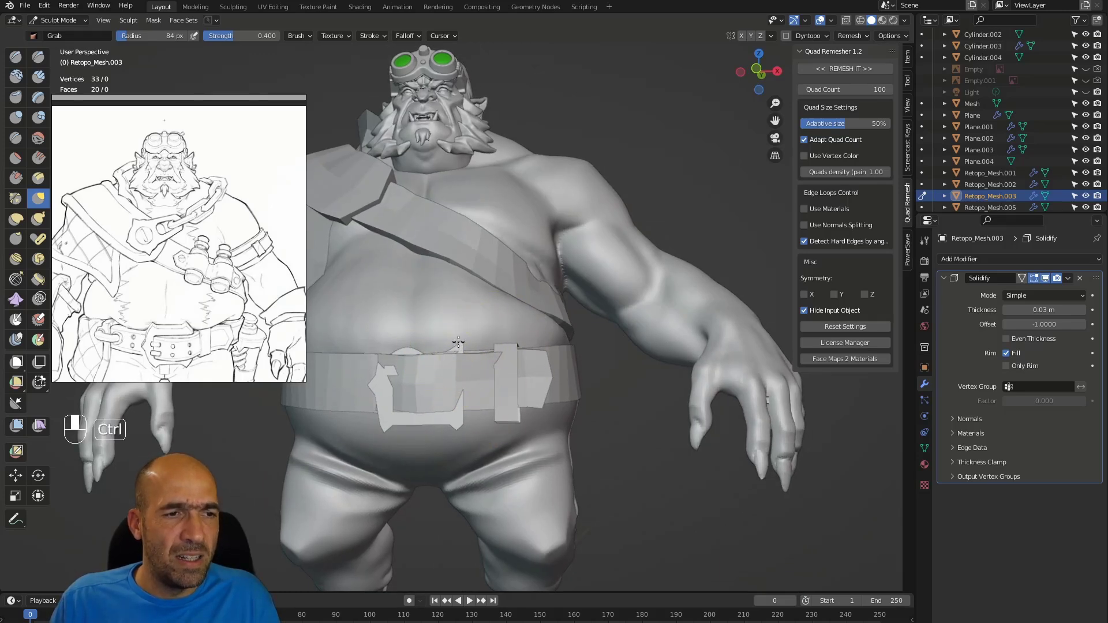
pyautogui.keyDown('ctrl'); pyautogui.keyDown('alt'); pyautogui.moveTo(458, 347); pyautogui.dragTo(408, 354); pyautogui.keyUp('alt'); pyautogui.keyUp('ctrl')
pyautogui.moveTo(504, 372)
pyautogui.keyDown('alt'); pyautogui.mouseDown()
pyautogui.moveTo(501, 416)
pyautogui.moveTo(503, 356)
pyautogui.moveTo(546, 371)
pyautogui.moveTo(569, 355)
pyautogui.moveTo(605, 393)
pyautogui.moveTo(638, 396)
pyautogui.moveTo(606, 391)
pyautogui.mouseUp(); pyautogui.keyUp('alt')
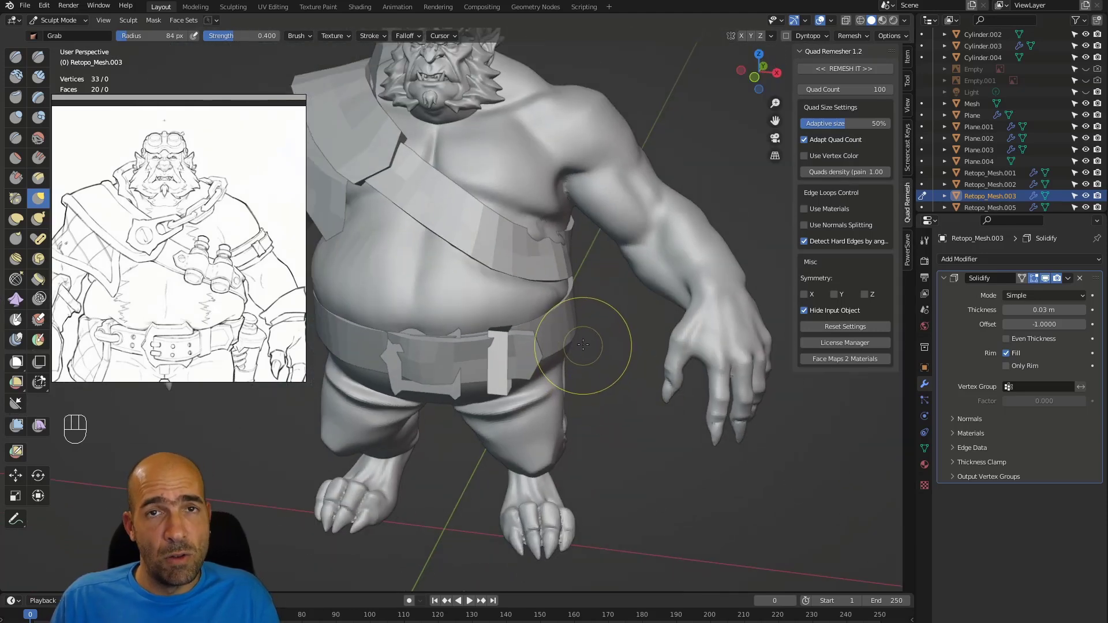
pyautogui.keyDown('alt'); pyautogui.keyDown('shift'); pyautogui.moveTo(598, 345); pyautogui.dragTo(670, 401); pyautogui.keyUp('shift'); pyautogui.keyUp('alt')
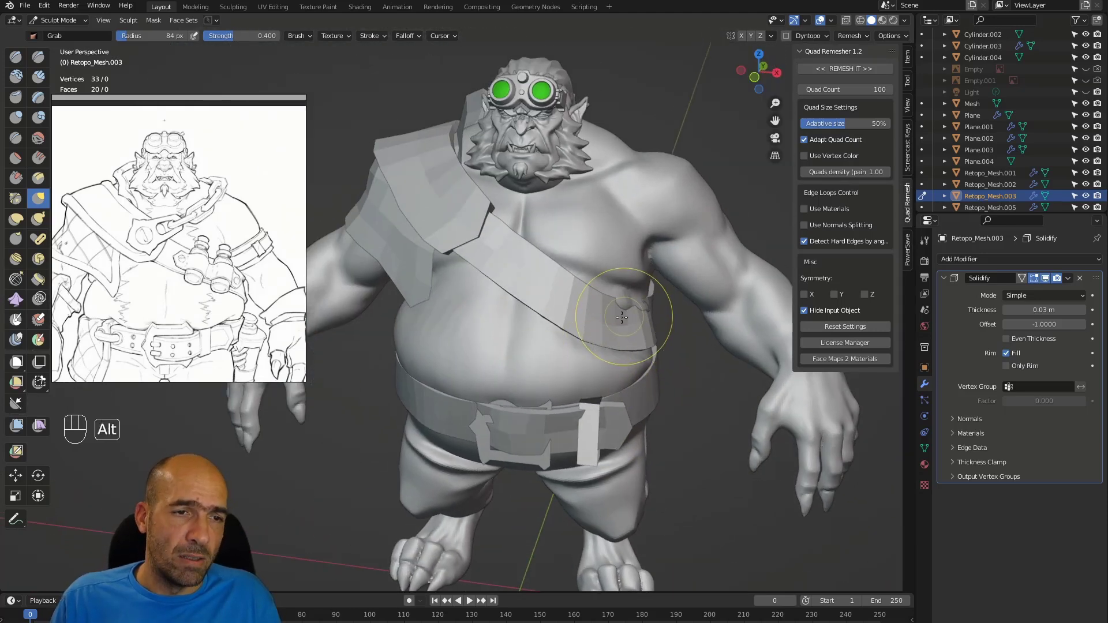
# - Switch sculpting to the chest strap to fit its lower end over the body, then smooth the body beside it
pyautogui.hotkey('alt', 'q')
pyautogui.moveTo(625, 311)
pyautogui.keyDown('alt'); pyautogui.mouseDown()
pyautogui.moveTo(655, 304)
pyautogui.moveTo(594, 316)
pyautogui.moveTo(563, 345)
pyautogui.mouseUp(); pyautogui.keyUp('alt')
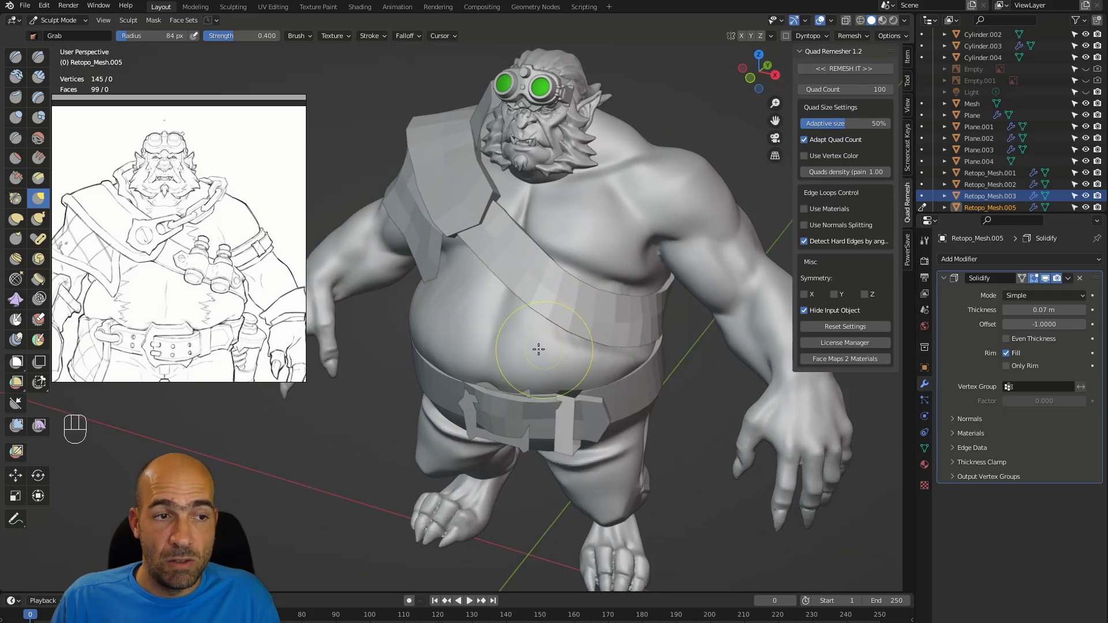
pyautogui.hotkey('alt', 'q')
pyautogui.keyDown('alt'); pyautogui.moveTo(398, 317); pyautogui.dragTo(502, 317); pyautogui.keyUp('alt')
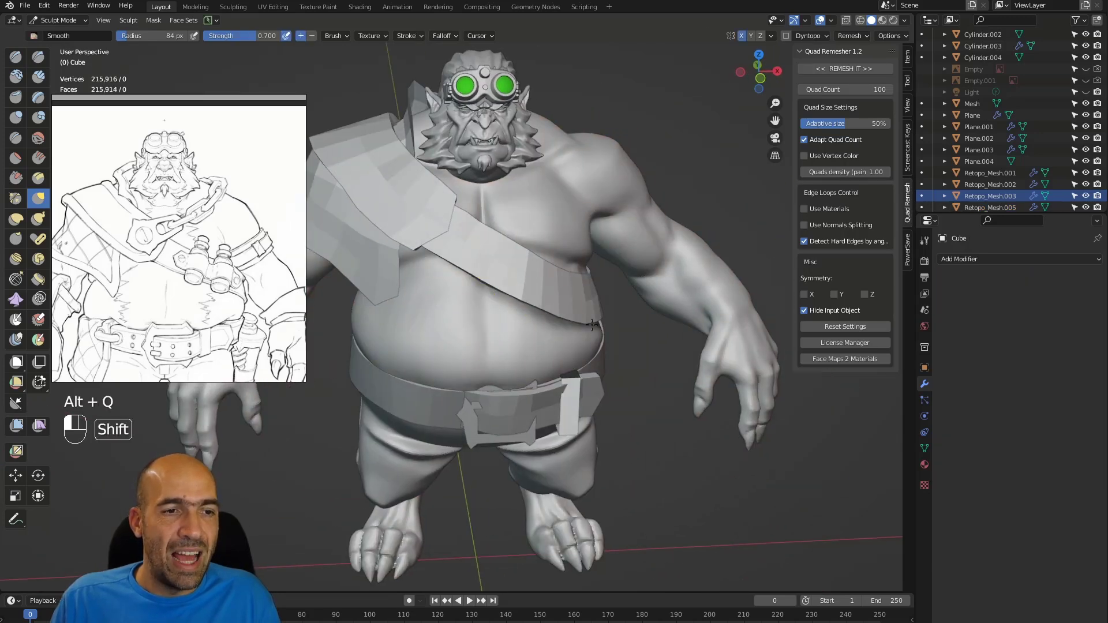
pyautogui.keyDown('alt'); pyautogui.moveTo(620, 328); pyautogui.dragTo(519, 319); pyautogui.keyUp('alt')
pyautogui.keyDown('alt'); pyautogui.moveTo(519, 320); pyautogui.dragTo(591, 326, button='middle'); pyautogui.keyUp('alt')
pyautogui.moveTo(587, 328)
pyautogui.keyDown('shift'); pyautogui.mouseDown()
pyautogui.moveTo(639, 329)
pyautogui.moveTo(642, 297)
pyautogui.moveTo(589, 306)
pyautogui.mouseUp(); pyautogui.keyUp('shift')
pyautogui.moveTo(592, 307)
pyautogui.keyDown('alt'); pyautogui.mouseDown(button='middle')
pyautogui.moveTo(618, 309)
pyautogui.moveTo(580, 354)
pyautogui.mouseUp(button='middle'); pyautogui.keyUp('alt')
pyautogui.keyDown('alt'); pyautogui.moveTo(514, 351); pyautogui.dragTo(554, 306, button='middle'); pyautogui.keyUp('alt')
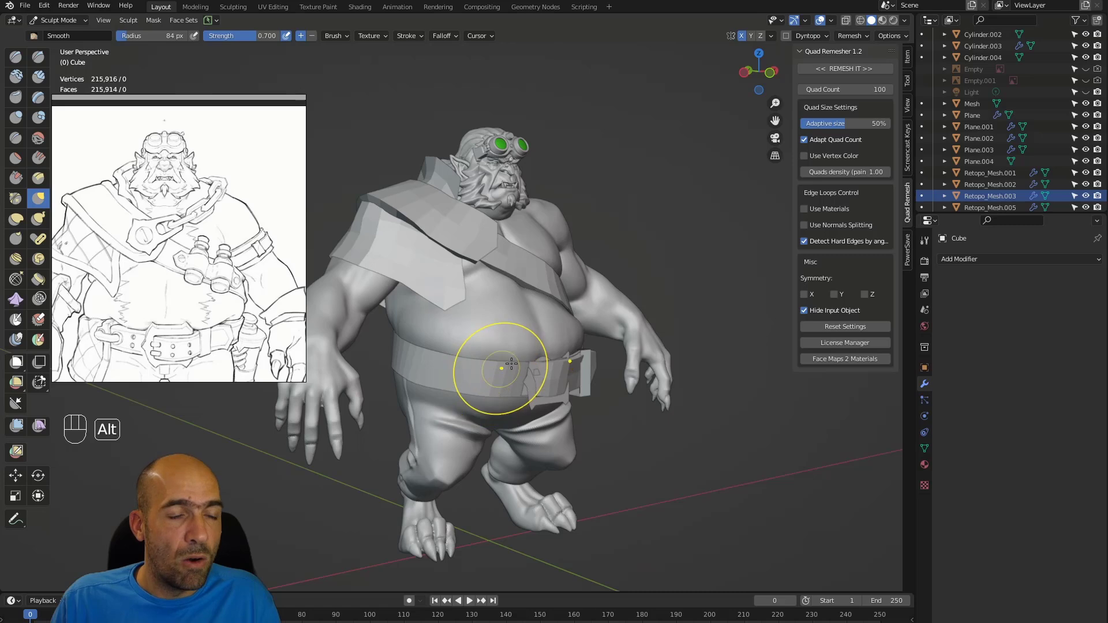
# - Switch sculpting to the lower shoulder cape layer and adjust its drape using Grab with a 67 px radius
pyautogui.press('a')
pyautogui.moveTo(548, 332)
pyautogui.keyDown('alt'); pyautogui.mouseDown(button='middle')
pyautogui.moveTo(483, 354)
pyautogui.moveTo(507, 362)
pyautogui.mouseUp(button='middle'); pyautogui.keyUp('alt')
pyautogui.hotkey('alt', 'q')
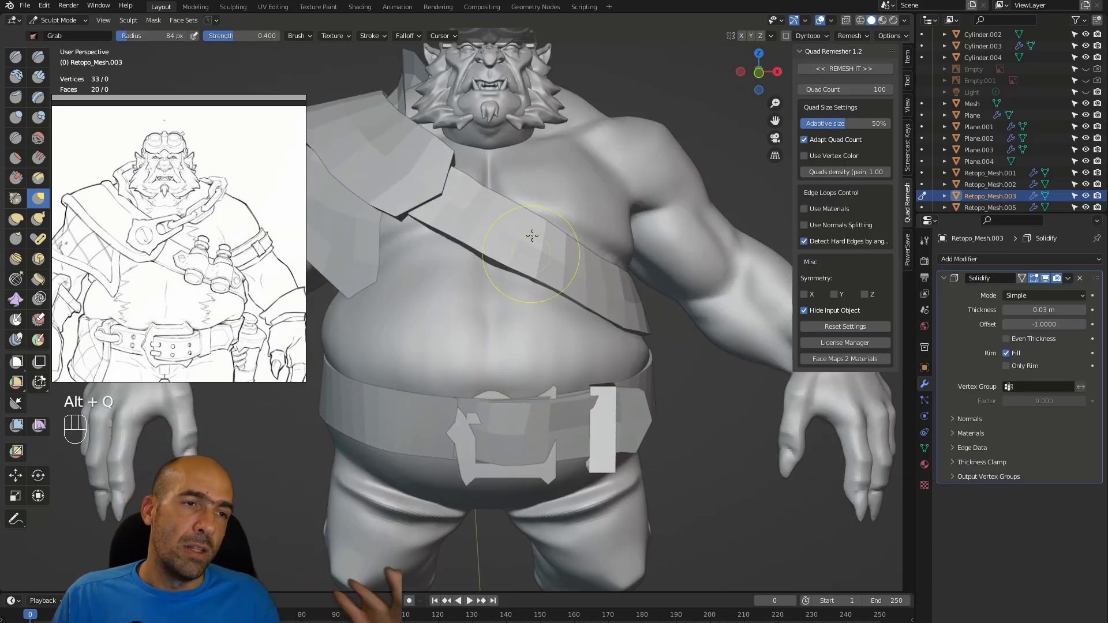
pyautogui.keyDown('ctrl'); pyautogui.keyDown('alt'); pyautogui.moveTo(559, 304); pyautogui.dragTo(566, 365, button='middle'); pyautogui.keyUp('alt'); pyautogui.keyUp('ctrl')
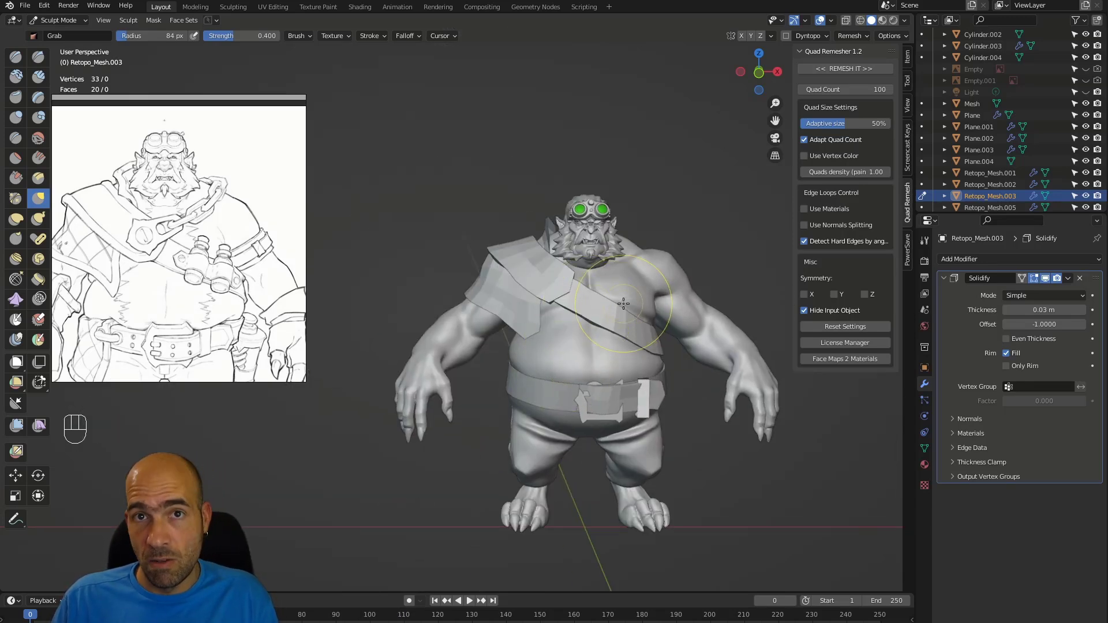
pyautogui.keyDown('alt'); pyautogui.moveTo(502, 328); pyautogui.dragTo(648, 354, button='middle'); pyautogui.keyUp('alt')
pyautogui.hotkey('alt', 'q')
pyautogui.press('g')
pyautogui.press('[')
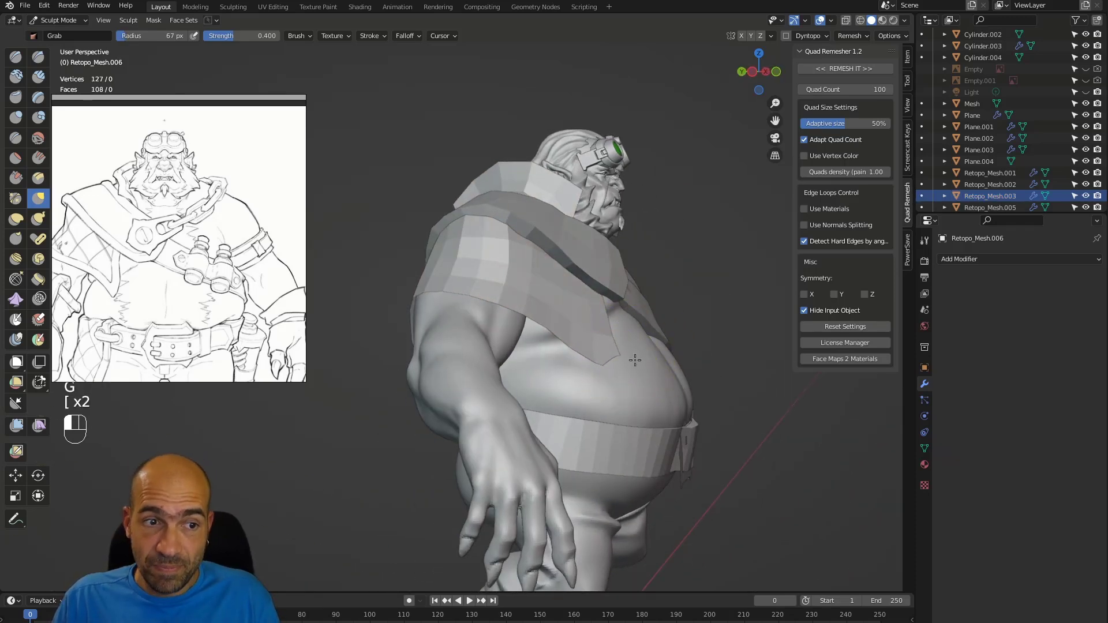
pyautogui.keyDown('alt'); pyautogui.moveTo(634, 360); pyautogui.dragTo(578, 297, button='middle'); pyautogui.keyUp('alt')
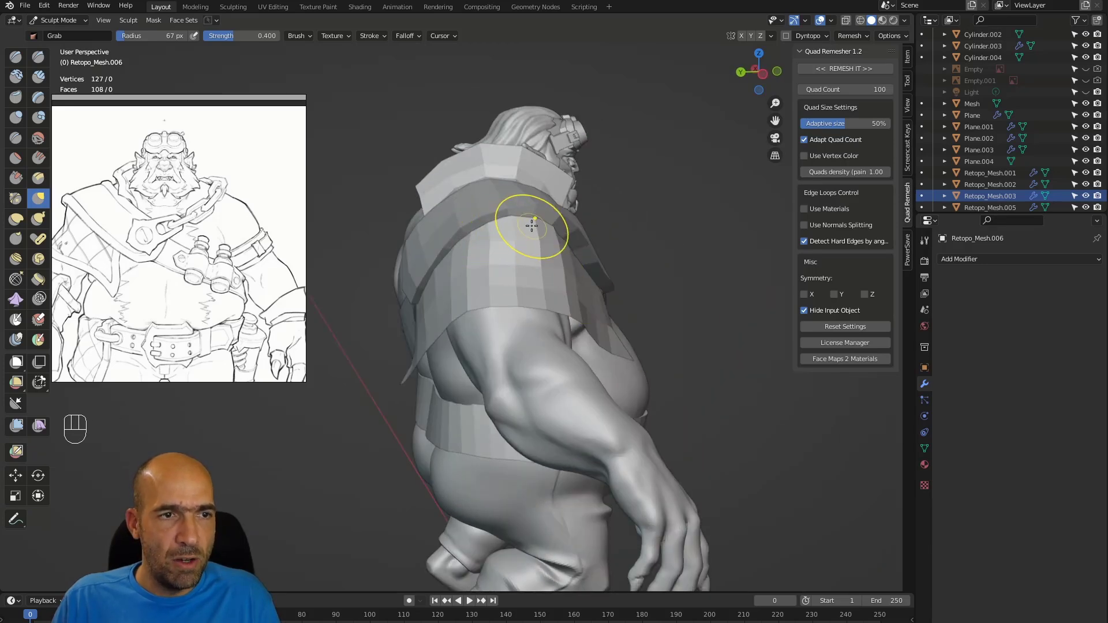
pyautogui.moveTo(554, 238)
pyautogui.mouseDown(button='middle')
pyautogui.moveTo(516, 229)
pyautogui.moveTo(534, 239)
pyautogui.moveTo(500, 283)
pyautogui.moveTo(433, 302)
pyautogui.moveTo(433, 322)
pyautogui.moveTo(500, 303)
pyautogui.mouseUp(button='middle')
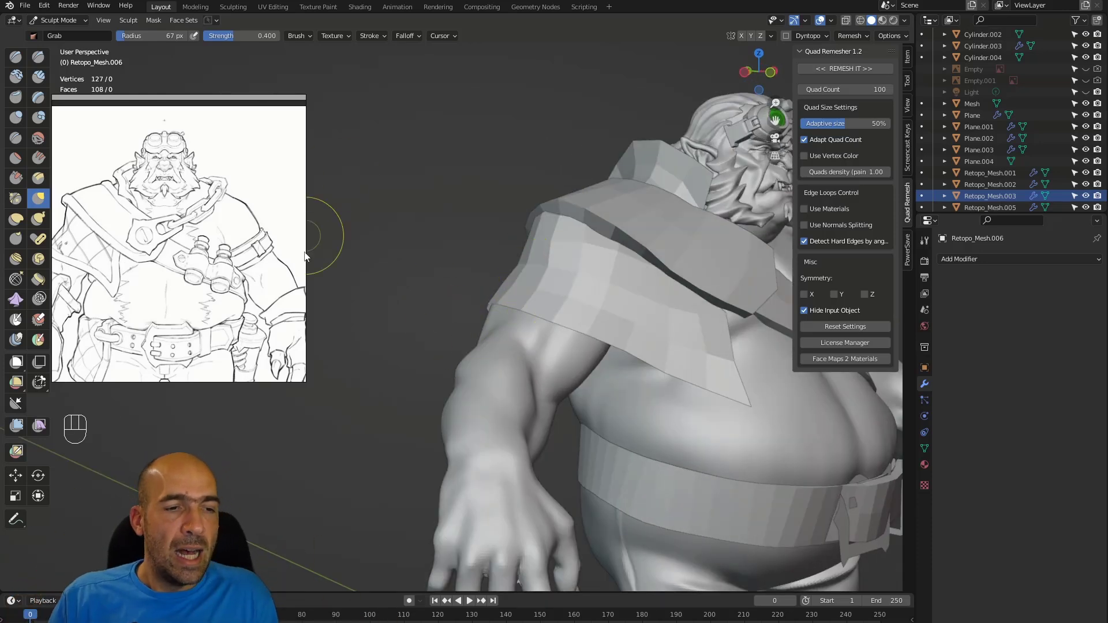
pyautogui.moveTo(518, 277); pyautogui.dragTo(492, 286, button='middle')
pyautogui.keyDown('ctrl'); pyautogui.keyDown('alt'); pyautogui.moveTo(648, 344); pyautogui.dragTo(578, 349, button='middle'); pyautogui.keyUp('alt'); pyautogui.keyUp('ctrl')
pyautogui.keyDown('ctrl'); pyautogui.keyDown('alt'); pyautogui.moveTo(579, 349); pyautogui.dragTo(534, 367, button='middle'); pyautogui.keyUp('alt'); pyautogui.keyUp('ctrl')
pyautogui.keyDown('alt'); pyautogui.moveTo(589, 389); pyautogui.dragTo(595, 412, button='middle'); pyautogui.keyUp('alt')
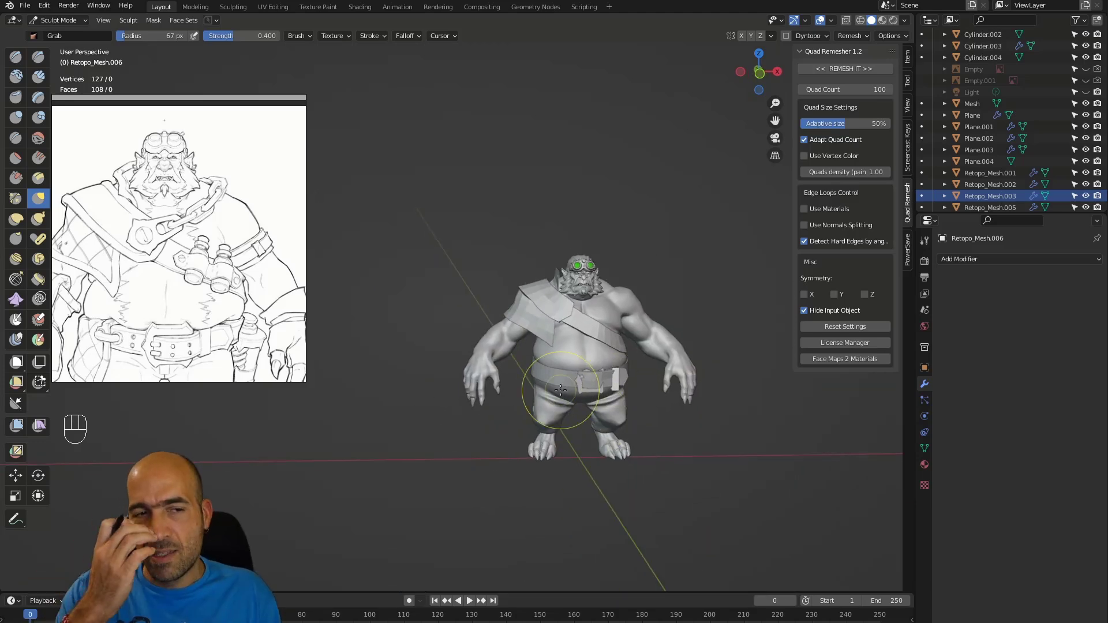
# - Switch sculpting to the trousers and reshape the upper leg around the thigh fold using Grab with a 101 px radius
pyautogui.keyDown('ctrl'); pyautogui.keyDown('alt'); pyautogui.moveTo(586, 384); pyautogui.dragTo(619, 268, button='middle'); pyautogui.keyUp('alt'); pyautogui.keyUp('ctrl')
pyautogui.keyDown('alt'); pyautogui.keyDown('shift'); pyautogui.moveTo(736, 270); pyautogui.dragTo(659, 209, button='middle'); pyautogui.keyUp('shift'); pyautogui.keyUp('alt')
pyautogui.keyDown('alt'); pyautogui.moveTo(657, 266); pyautogui.dragTo(650, 224, button='middle'); pyautogui.keyUp('alt')
pyautogui.keyDown('alt'); pyautogui.moveTo(557, 407); pyautogui.dragTo(553, 350, button='middle'); pyautogui.keyUp('alt')
pyautogui.scroll(3, 583, 394)
pyautogui.hotkey('alt', 'q')
pyautogui.press('g')
pyautogui.press(']')
pyautogui.press(']')
pyautogui.press(']')
pyautogui.press(']')
pyautogui.moveTo(531, 332)
pyautogui.mouseDown()
pyautogui.moveTo(526, 318)
pyautogui.moveTo(567, 336)
pyautogui.mouseUp()
pyautogui.scroll(3, 583, 358)
pyautogui.keyDown('alt'); pyautogui.moveTo(583, 358); pyautogui.dragTo(568, 354, button='middle'); pyautogui.keyUp('alt')
pyautogui.moveTo(568, 353); pyautogui.dragTo(565, 341)
pyautogui.moveTo(619, 372); pyautogui.dragTo(674, 385)
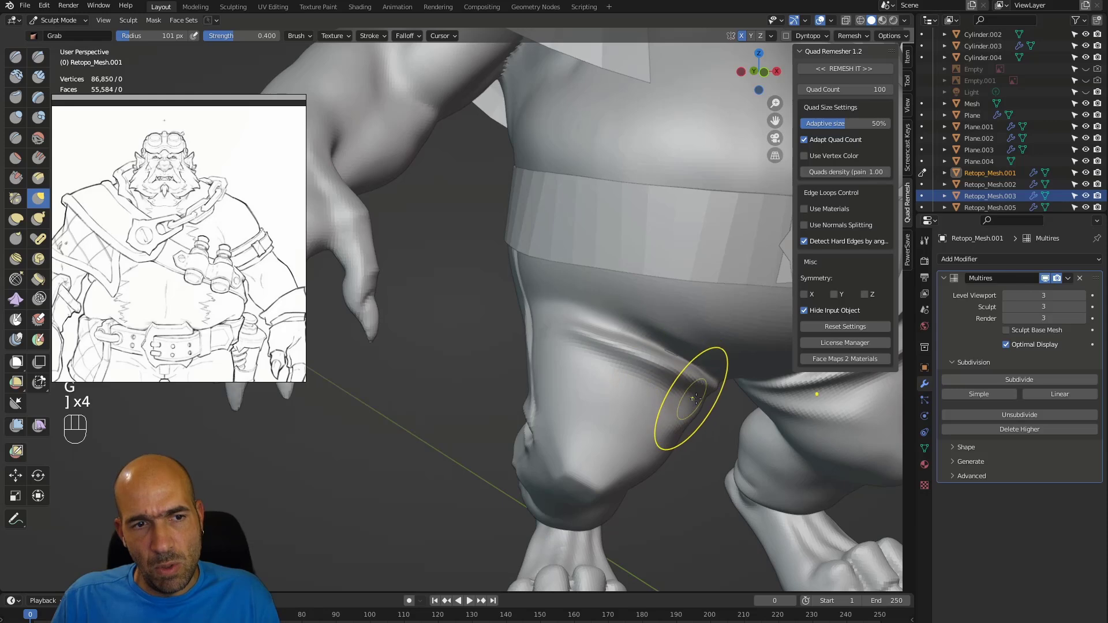
# - Smooth the trouser surface around the upper thigh fold and the outer hip
pyautogui.keyDown('alt'); pyautogui.moveTo(664, 385); pyautogui.dragTo(675, 384, button='middle'); pyautogui.keyUp('alt')
pyautogui.moveTo(589, 356)
pyautogui.keyDown('shift'); pyautogui.mouseDown()
pyautogui.moveTo(621, 370)
pyautogui.moveTo(607, 365)
pyautogui.mouseUp(); pyautogui.keyUp('shift')
pyautogui.keyDown('alt'); pyautogui.moveTo(658, 412); pyautogui.dragTo(626, 404, button='middle'); pyautogui.keyUp('alt')
pyautogui.keyDown('shift'); pyautogui.moveTo(440, 336); pyautogui.dragTo(453, 358); pyautogui.keyUp('shift')
pyautogui.moveTo(497, 381)
pyautogui.keyDown('alt'); pyautogui.mouseDown(button='middle')
pyautogui.moveTo(514, 389)
pyautogui.moveTo(505, 325)
pyautogui.mouseUp(button='middle'); pyautogui.keyUp('alt')
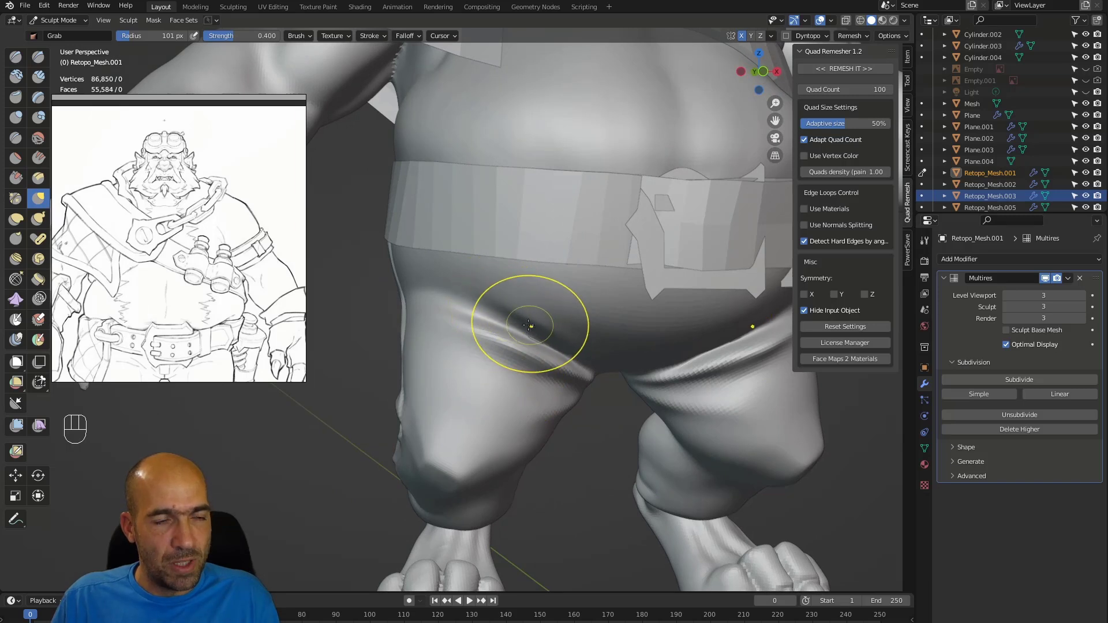
# - Sharpen the groin crease on the trousers using Draw Sharp with a 51 px radius, and smooth its outer end
pyautogui.press('1')
pyautogui.press('[')
pyautogui.press('[')
pyautogui.press('[')
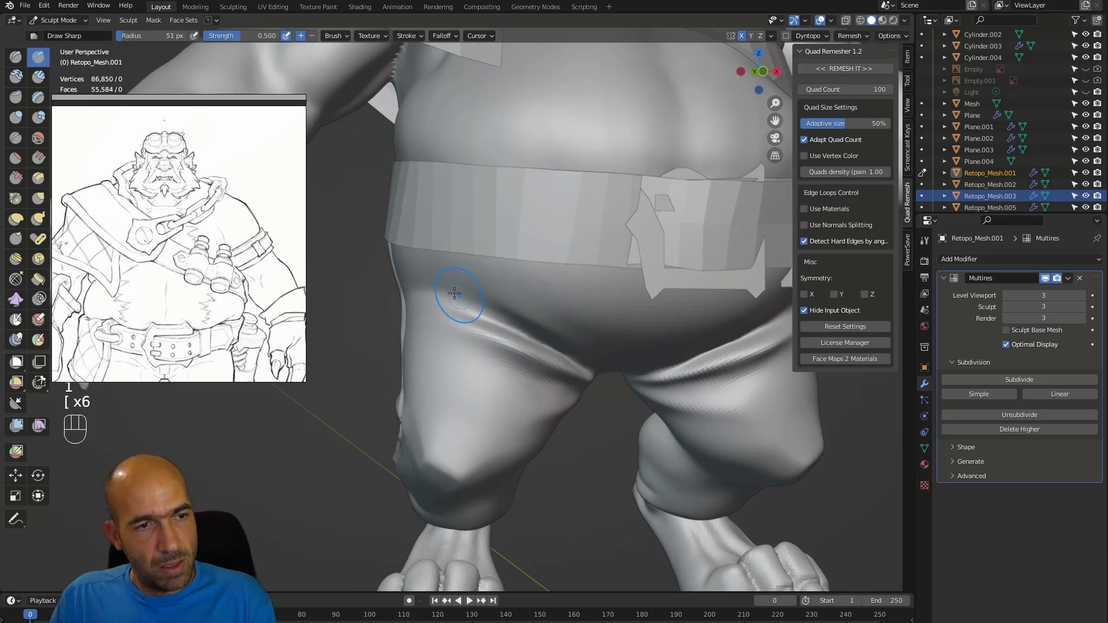
pyautogui.moveTo(615, 378); pyautogui.dragTo(592, 362)
pyautogui.keyDown('shift'); pyautogui.moveTo(477, 287); pyautogui.dragTo(488, 308); pyautogui.keyUp('shift')
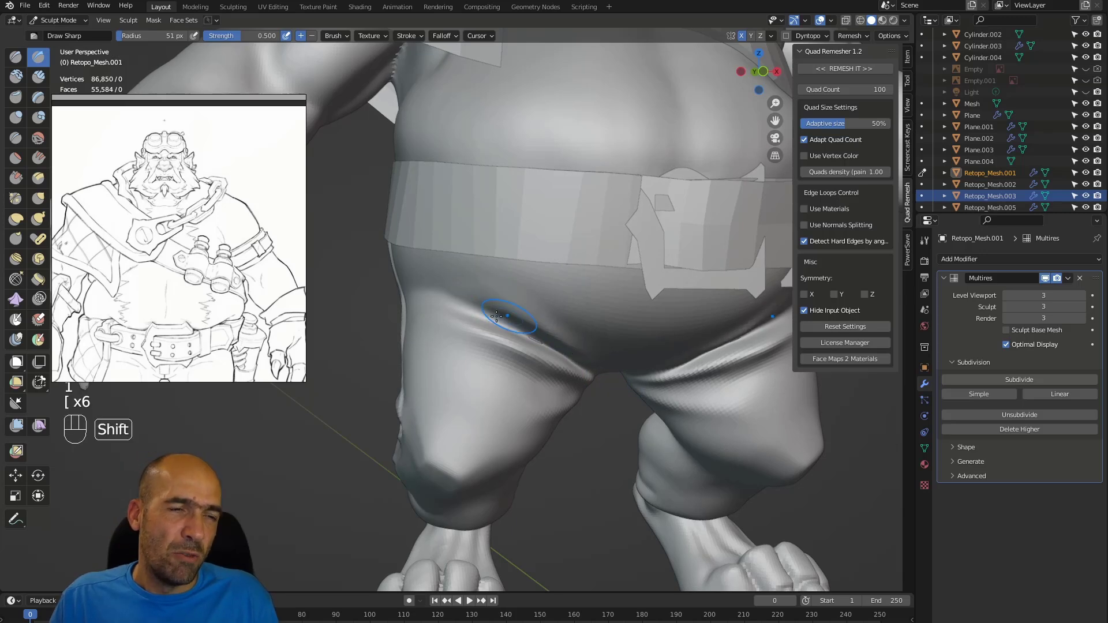
pyautogui.keyDown('alt'); pyautogui.moveTo(477, 292); pyautogui.dragTo(488, 297, button='middle'); pyautogui.keyUp('alt')
pyautogui.keyDown('shift'); pyautogui.moveTo(489, 305); pyautogui.dragTo(486, 323); pyautogui.keyUp('shift')
pyautogui.moveTo(486, 320)
pyautogui.keyDown('alt'); pyautogui.mouseDown(button='middle')
pyautogui.moveTo(470, 310)
pyautogui.moveTo(456, 326)
pyautogui.mouseUp(button='middle'); pyautogui.keyUp('alt')
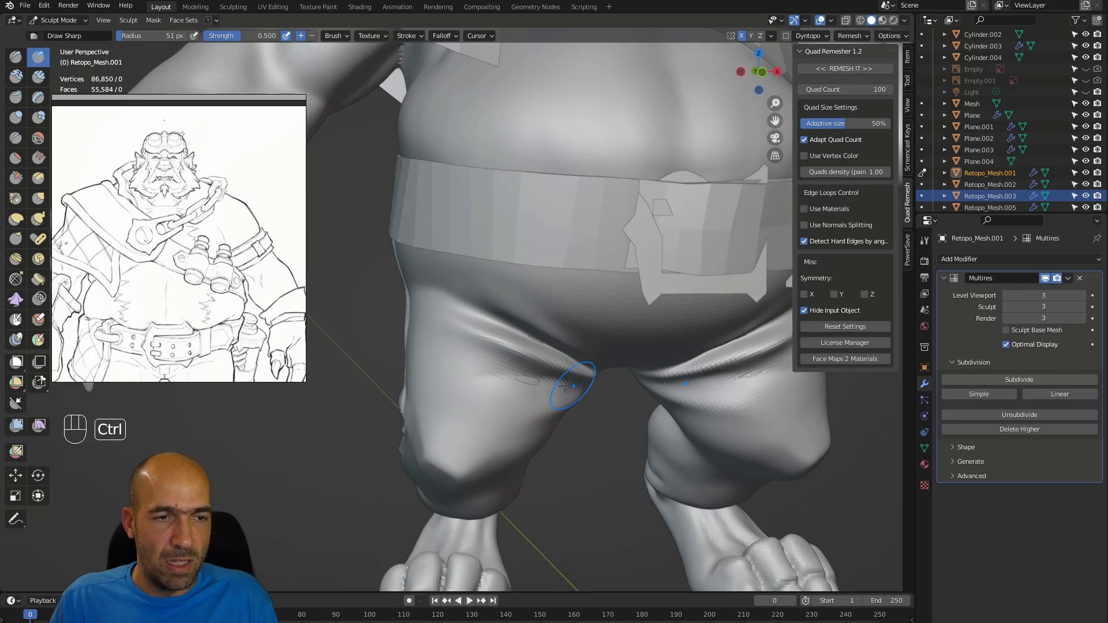
# - Undo the last stroke and carve a secondary fold across the inner thigh below the groin crease, smoothing its edges
pyautogui.hotkey('ctrl', 'z')
pyautogui.moveTo(494, 359); pyautogui.dragTo(606, 382)
pyautogui.moveTo(528, 388)
pyautogui.keyDown('ctrl'); pyautogui.mouseDown()
pyautogui.moveTo(490, 386)
pyautogui.moveTo(569, 390)
pyautogui.moveTo(480, 383)
pyautogui.moveTo(495, 383)
pyautogui.mouseUp(); pyautogui.keyUp('ctrl')
pyautogui.moveTo(495, 384); pyautogui.dragTo(487, 358, button='middle')
pyautogui.keyDown('shift'); pyautogui.moveTo(491, 398); pyautogui.dragTo(495, 436); pyautogui.keyUp('shift')
pyautogui.moveTo(494, 407)
pyautogui.keyDown('alt'); pyautogui.mouseDown()
pyautogui.moveTo(604, 398)
pyautogui.moveTo(608, 382)
pyautogui.mouseUp(); pyautogui.keyUp('alt')
pyautogui.moveTo(520, 358); pyautogui.dragTo(635, 383)
pyautogui.moveTo(637, 382)
pyautogui.keyDown('shift'); pyautogui.mouseDown()
pyautogui.moveTo(600, 381)
pyautogui.moveTo(627, 393)
pyautogui.moveTo(487, 397)
pyautogui.moveTo(544, 390)
pyautogui.moveTo(550, 406)
pyautogui.moveTo(535, 433)
pyautogui.moveTo(520, 433)
pyautogui.moveTo(514, 408)
pyautogui.moveTo(481, 430)
pyautogui.moveTo(532, 316)
pyautogui.moveTo(479, 323)
pyautogui.moveTo(465, 337)
pyautogui.mouseUp(); pyautogui.keyUp('shift')
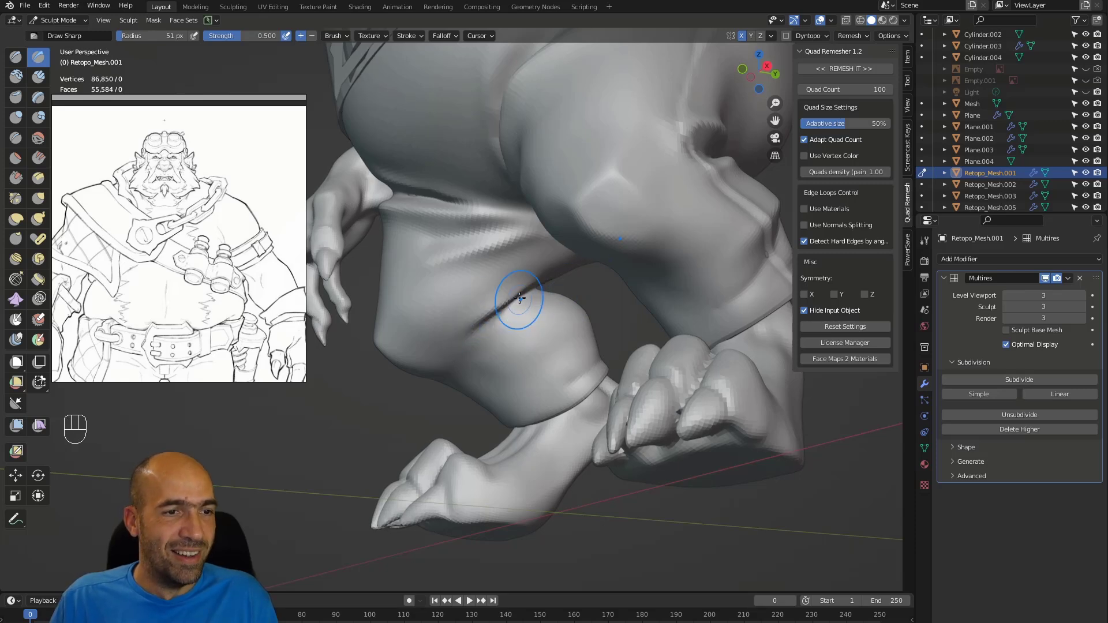
# - Carve a crease at the inner knee of the trousers and build up folds beside it using Draw with a 36 px radius
pyautogui.moveTo(519, 306); pyautogui.dragTo(471, 346)
pyautogui.moveTo(499, 306)
pyautogui.mouseDown(button='middle')
pyautogui.moveTo(470, 338)
pyautogui.moveTo(482, 279)
pyautogui.mouseUp(button='middle')
pyautogui.press('x')
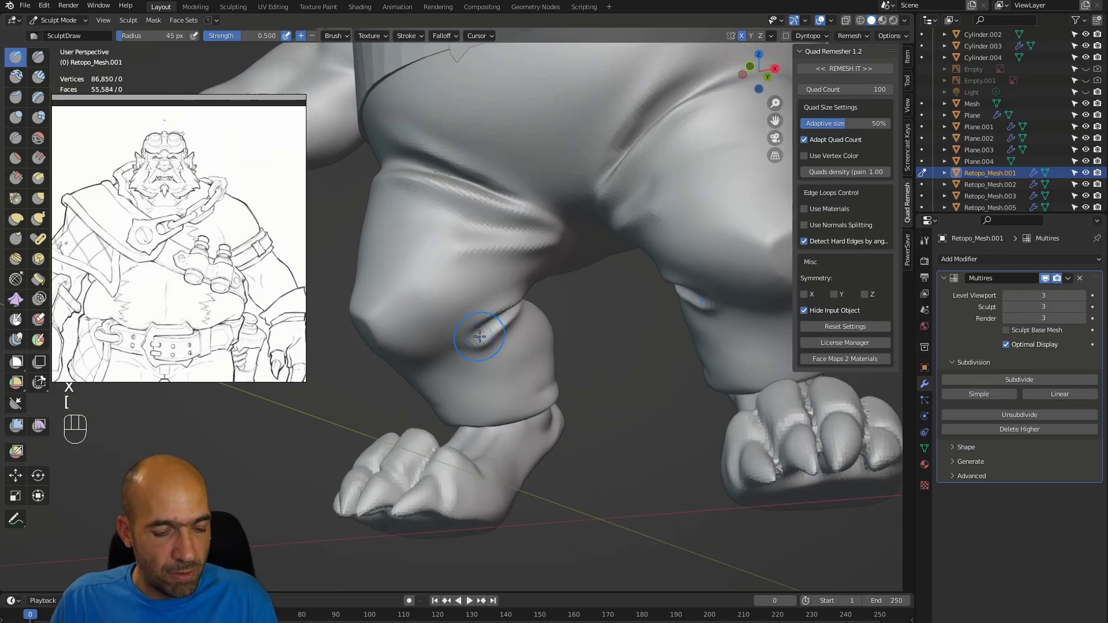
pyautogui.press('[')
pyautogui.press('[')
pyautogui.moveTo(501, 319); pyautogui.dragTo(438, 349)
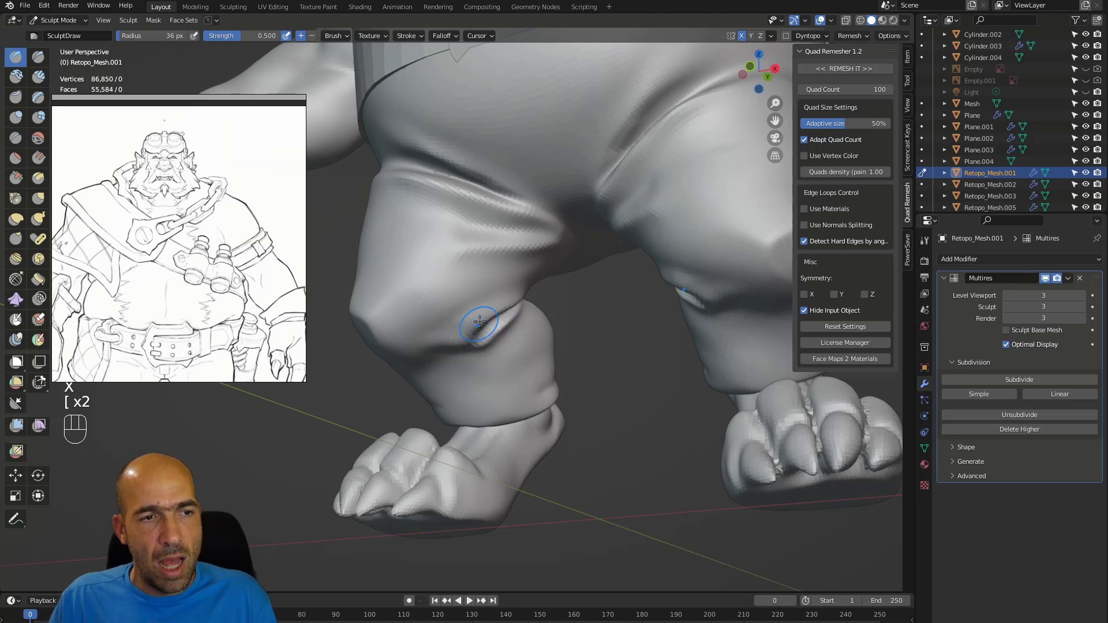
pyautogui.moveTo(485, 338); pyautogui.dragTo(494, 341, button='middle')
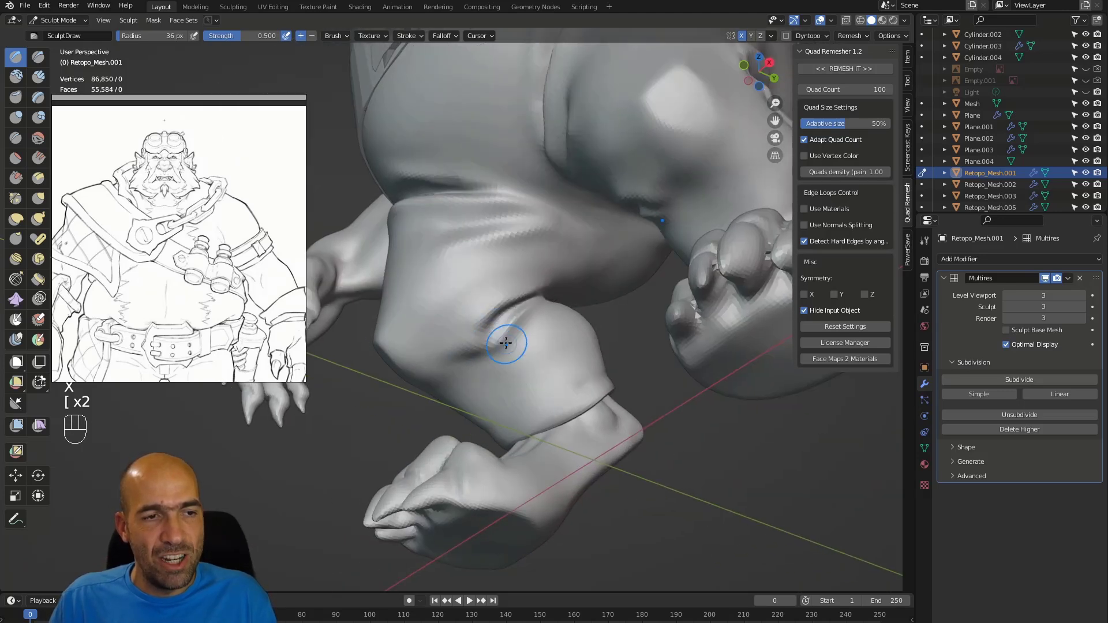
pyautogui.moveTo(559, 296); pyautogui.dragTo(499, 347, button='middle')
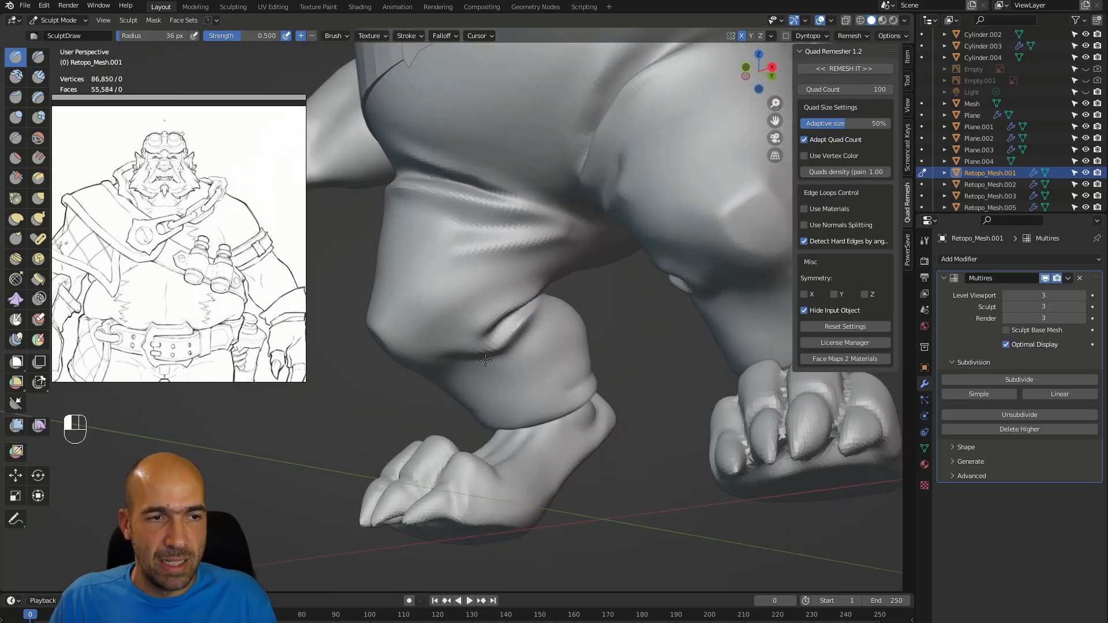
# - Try to carve a crease across the trouser hip just below the belt using Draw Sharp, and undo the strokes
pyautogui.moveTo(439, 372); pyautogui.dragTo(500, 399, button='middle')
pyautogui.keyDown('alt'); pyautogui.moveTo(498, 323); pyautogui.dragTo(501, 353, button='middle'); pyautogui.keyUp('alt')
pyautogui.keyDown('ctrl'); pyautogui.keyDown('alt'); pyautogui.moveTo(501, 352); pyautogui.dragTo(601, 329, button='middle'); pyautogui.keyUp('alt'); pyautogui.keyUp('ctrl')
pyautogui.keyDown('ctrl'); pyautogui.keyDown('alt'); pyautogui.moveTo(508, 312); pyautogui.dragTo(531, 358, button='middle'); pyautogui.keyUp('alt'); pyautogui.keyUp('ctrl')
pyautogui.keyDown('ctrl'); pyautogui.keyDown('alt'); pyautogui.moveTo(497, 355); pyautogui.dragTo(487, 323, button='middle'); pyautogui.keyUp('alt'); pyautogui.keyUp('ctrl')
pyautogui.keyDown('alt'); pyautogui.moveTo(507, 359); pyautogui.dragTo(447, 357, button='middle'); pyautogui.keyUp('alt')
pyautogui.keyDown('alt'); pyautogui.keyDown('shift'); pyautogui.moveTo(448, 260); pyautogui.dragTo(441, 363, button='middle'); pyautogui.keyUp('shift'); pyautogui.keyUp('alt')
pyautogui.press('1')
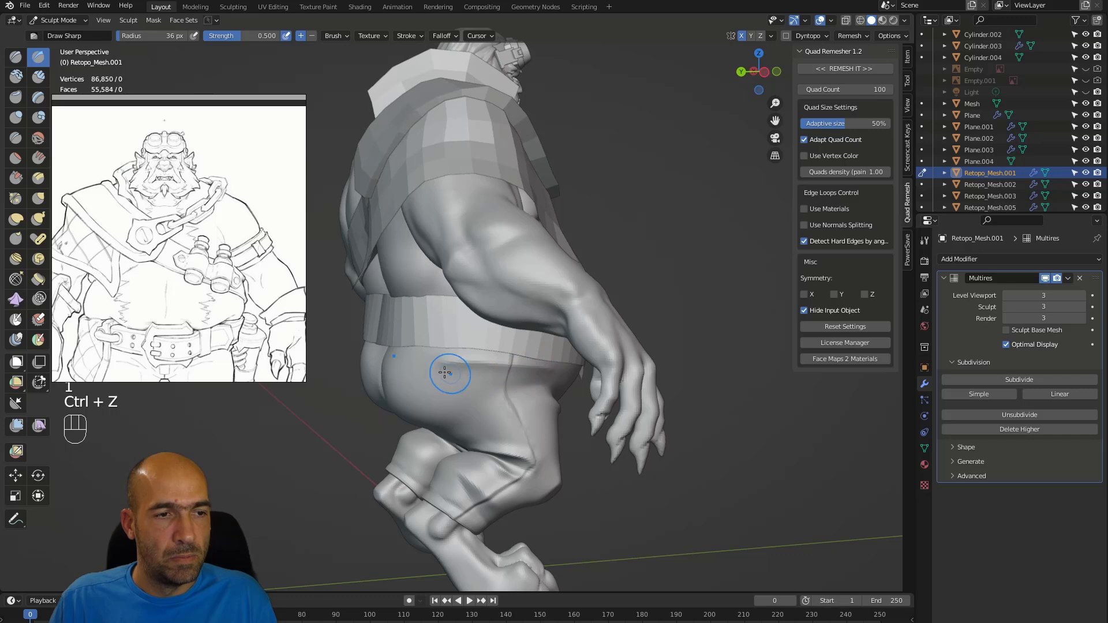
pyautogui.keyDown('alt'); pyautogui.moveTo(406, 380); pyautogui.dragTo(451, 370, button='middle'); pyautogui.keyUp('alt')
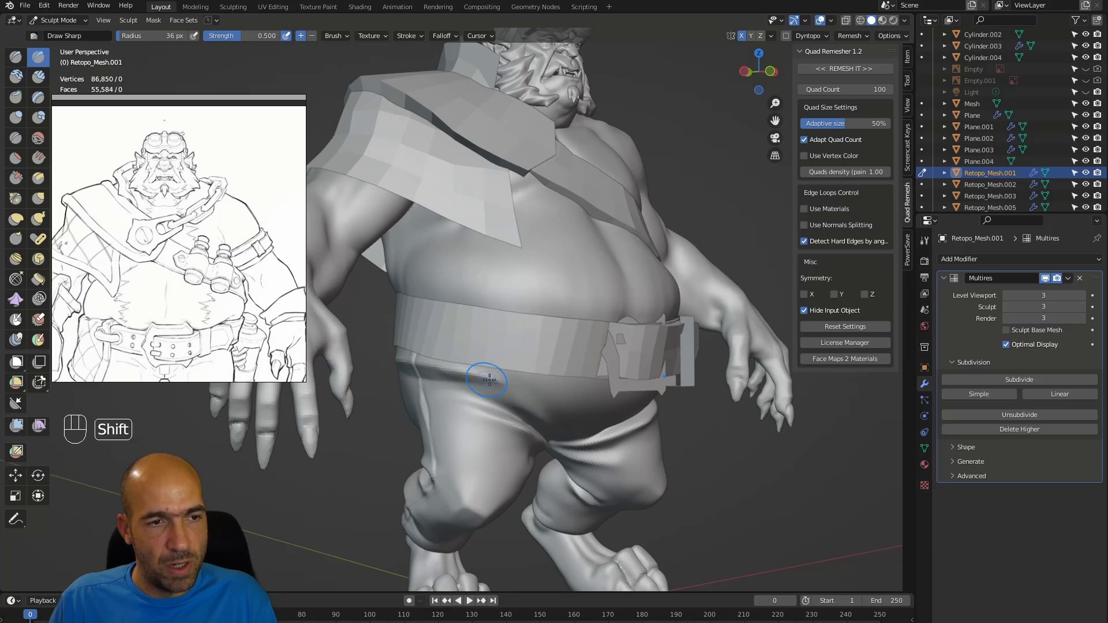
pyautogui.hotkey('ctrl', 'z')
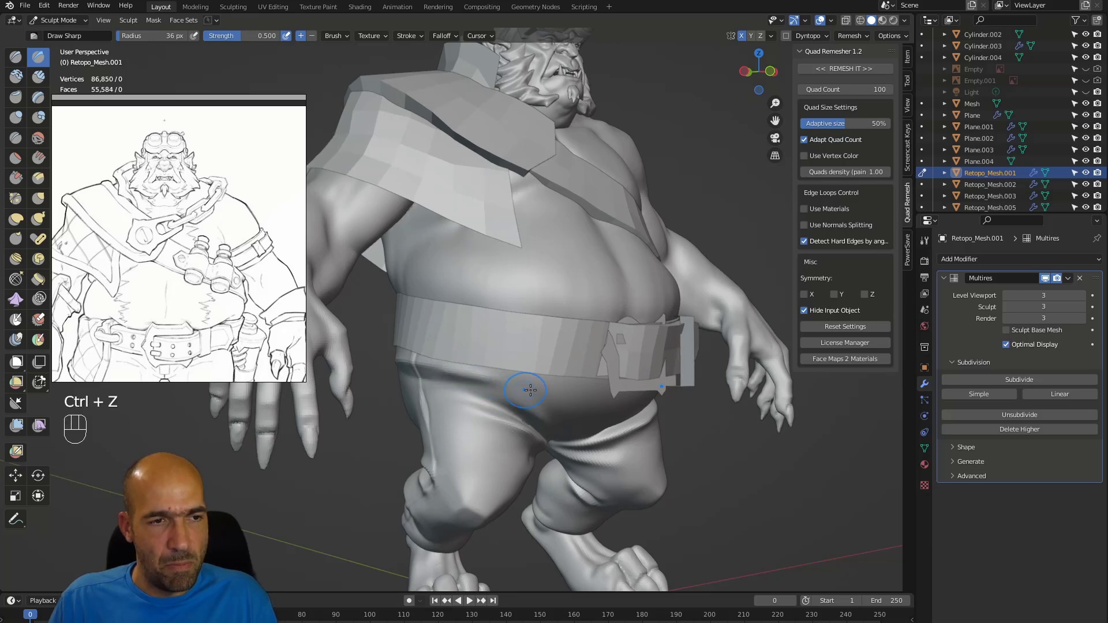
pyautogui.hotkey('ctrl', 'z')
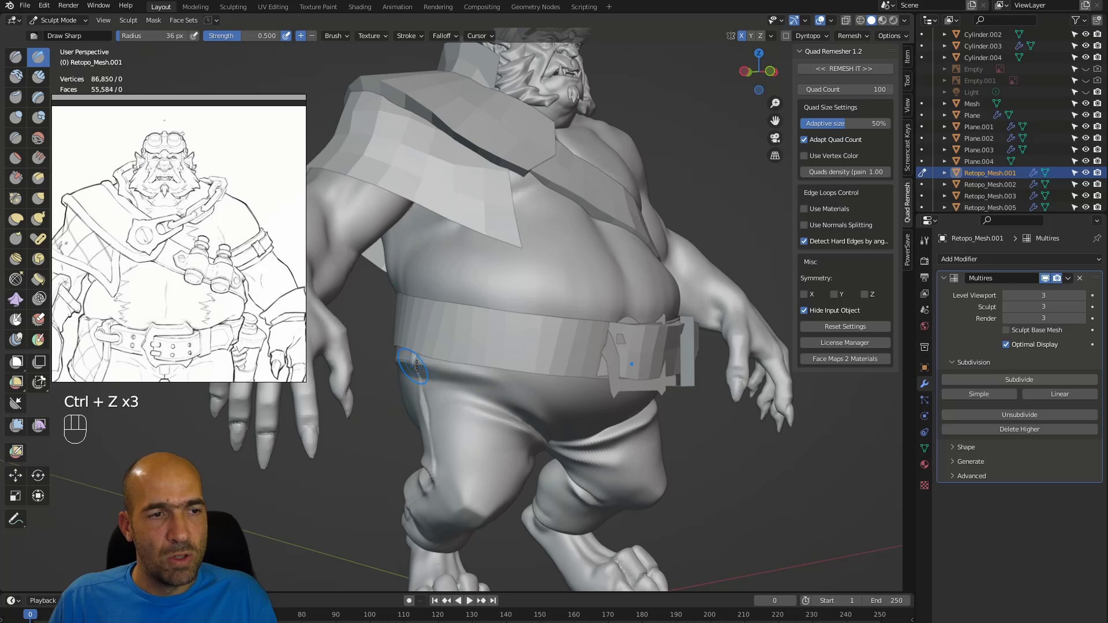
# - Smooth the trouser fold that runs across the upper front of the hip just below the belt
pyautogui.keyDown('shift'); pyautogui.moveTo(485, 385); pyautogui.dragTo(523, 394); pyautogui.keyUp('shift')
pyautogui.moveTo(569, 398)
pyautogui.keyDown('alt'); pyautogui.mouseDown()
pyautogui.moveTo(531, 396)
pyautogui.moveTo(534, 421)
pyautogui.mouseUp(); pyautogui.keyUp('alt')
pyautogui.moveTo(514, 384)
pyautogui.keyDown('alt'); pyautogui.mouseDown()
pyautogui.moveTo(461, 384)
pyautogui.moveTo(487, 354)
pyautogui.mouseUp(); pyautogui.keyUp('alt')
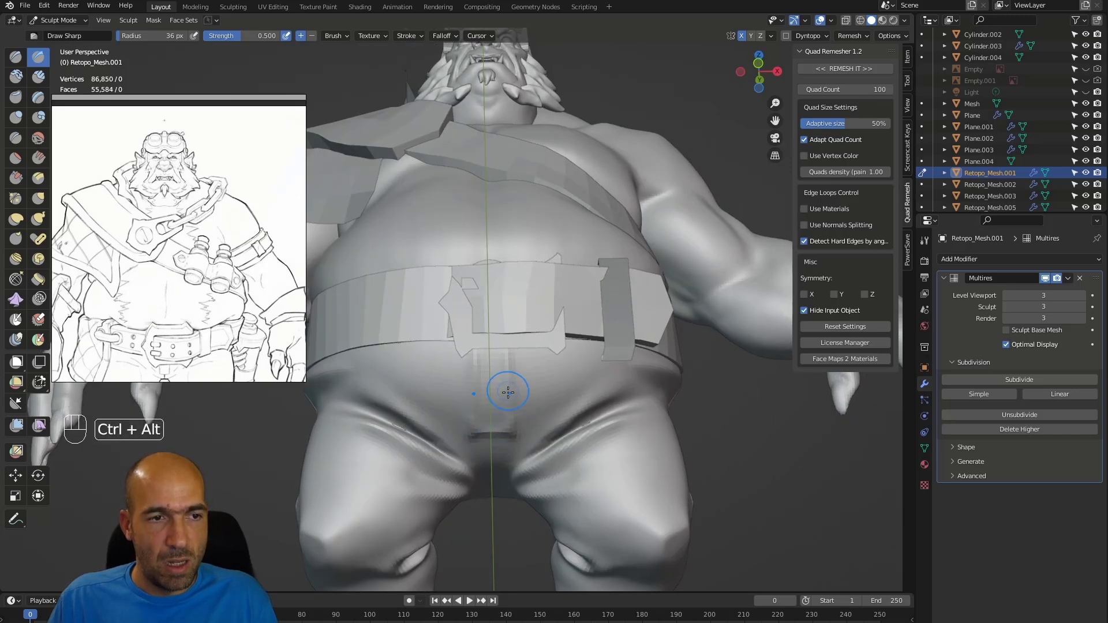
pyautogui.keyDown('ctrl'); pyautogui.keyDown('alt'); pyautogui.moveTo(508, 390); pyautogui.dragTo(495, 321); pyautogui.keyUp('alt'); pyautogui.keyUp('ctrl')
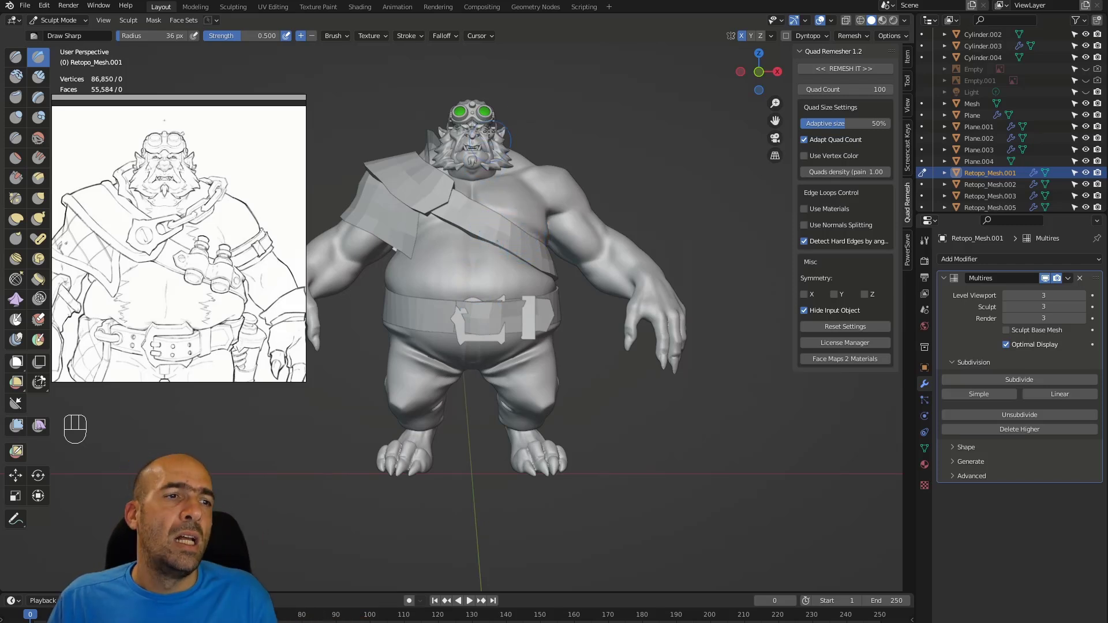
pyautogui.keyDown('alt'); pyautogui.moveTo(465, 329); pyautogui.dragTo(453, 361, button='middle'); pyautogui.keyUp('alt')
pyautogui.keyDown('alt'); pyautogui.keyDown('shift'); pyautogui.moveTo(494, 427); pyautogui.dragTo(510, 333, button='middle'); pyautogui.keyUp('shift'); pyautogui.keyUp('alt')
pyautogui.keyDown('alt'); pyautogui.moveTo(511, 334); pyautogui.dragTo(507, 338, button='middle'); pyautogui.keyUp('alt')
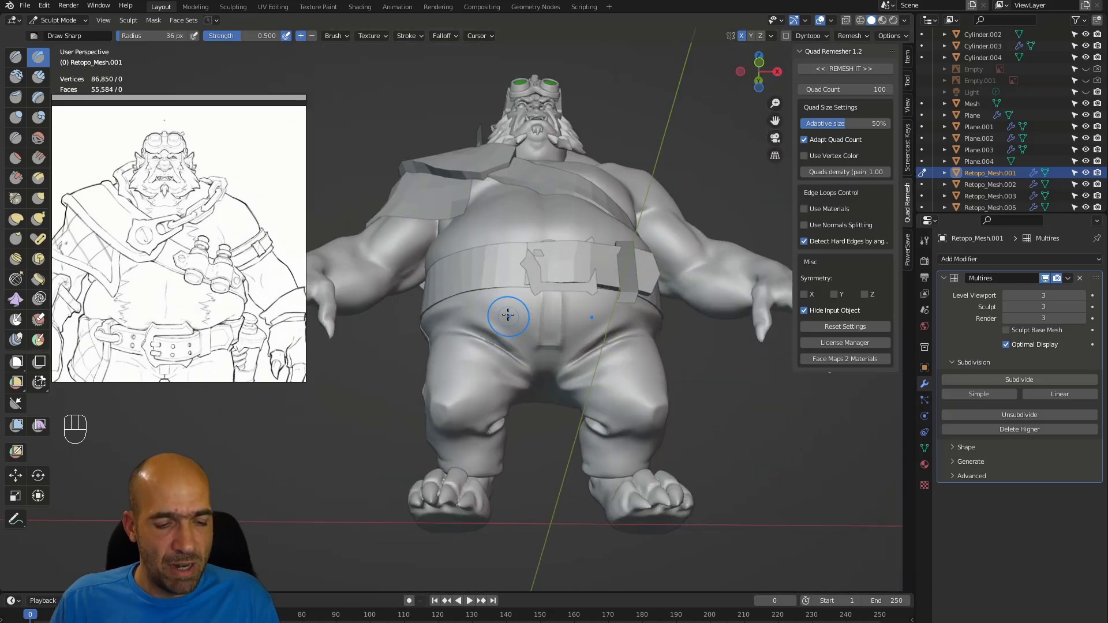
# - Define the edges of the fly panel below the belt buckle using Draw Sharp with a 37 px radius
pyautogui.press('2')
pyautogui.press(']')
pyautogui.press(']')
pyautogui.press(']')
pyautogui.press(']')
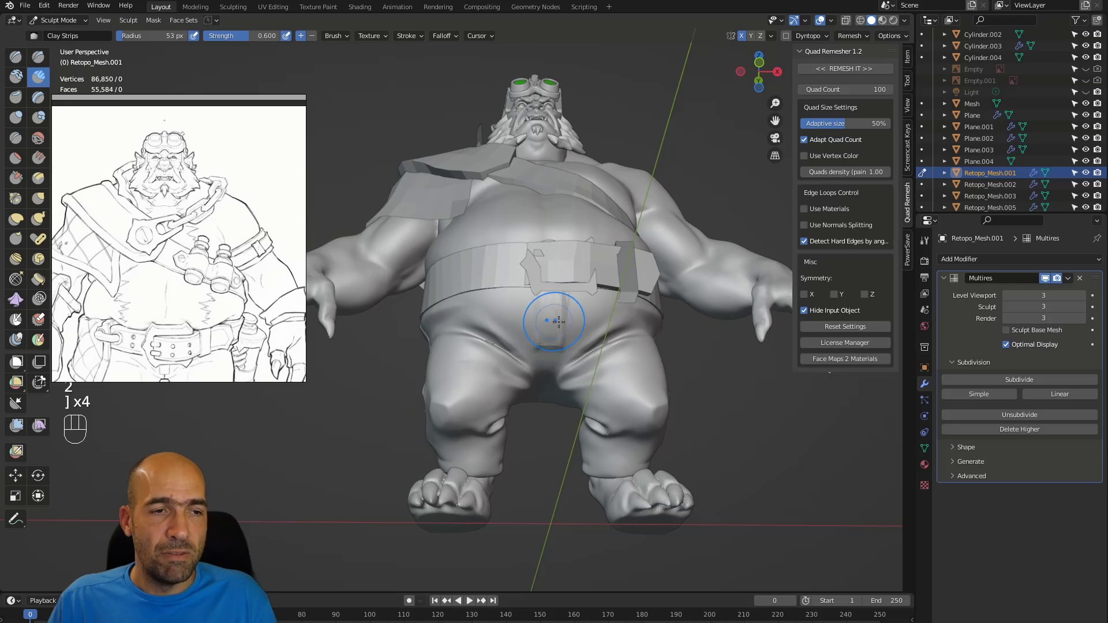
pyautogui.keyDown('alt'); pyautogui.moveTo(550, 353); pyautogui.dragTo(547, 349, button='middle'); pyautogui.keyUp('alt')
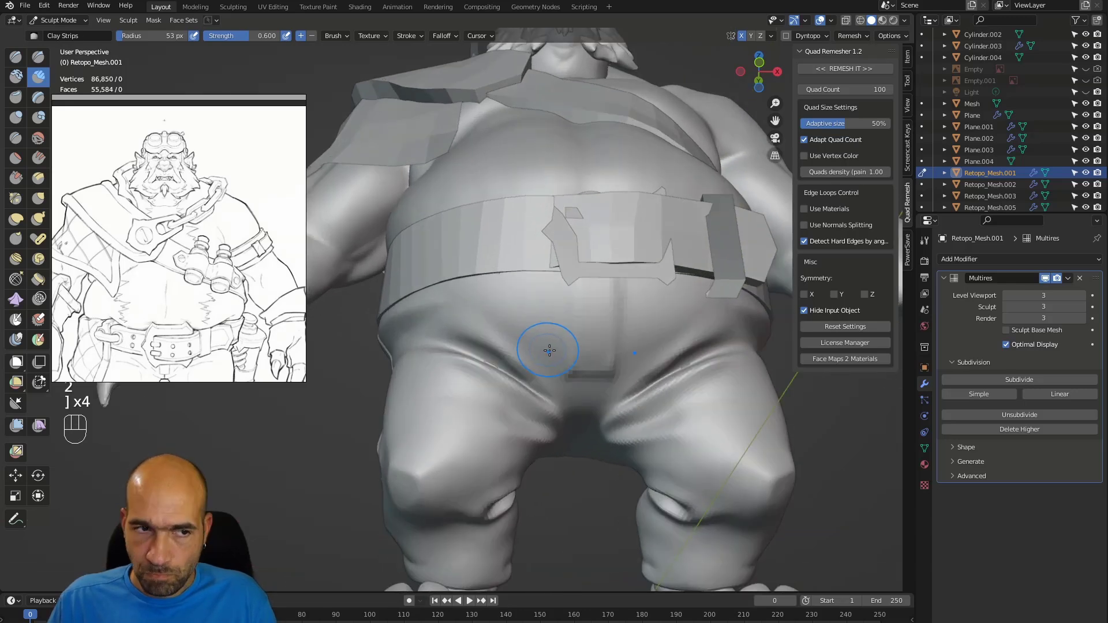
pyautogui.press('1')
pyautogui.press('[')
pyautogui.press('[')
pyautogui.keyDown('ctrl'); pyautogui.moveTo(572, 278); pyautogui.dragTo(566, 309); pyautogui.keyUp('ctrl')
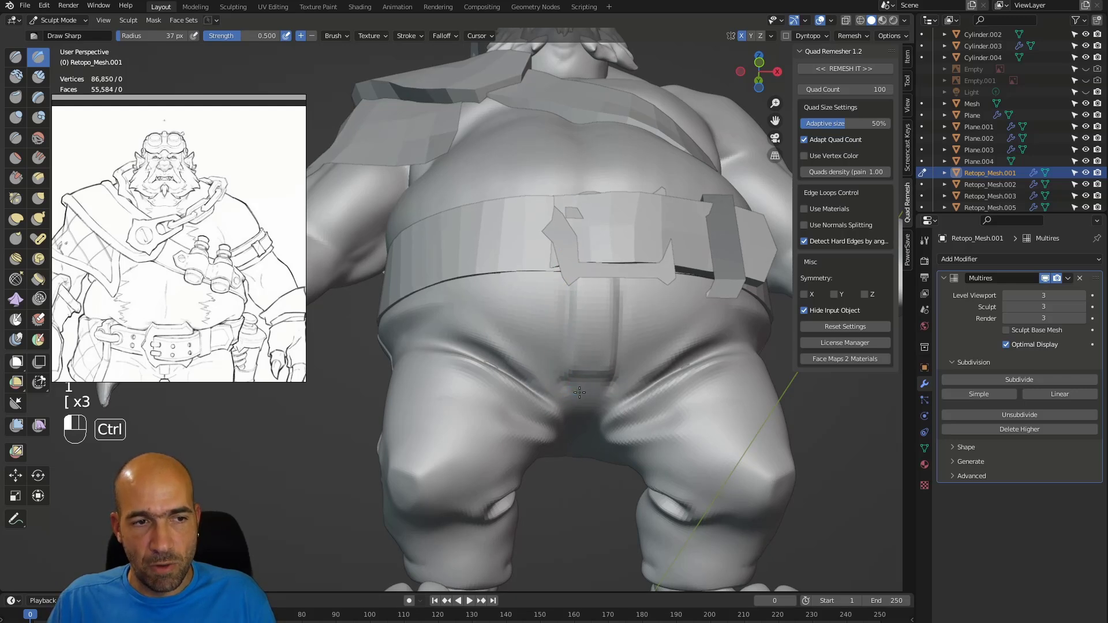
pyautogui.keyDown('alt'); pyautogui.moveTo(565, 434); pyautogui.dragTo(559, 424, button='middle'); pyautogui.keyUp('alt')
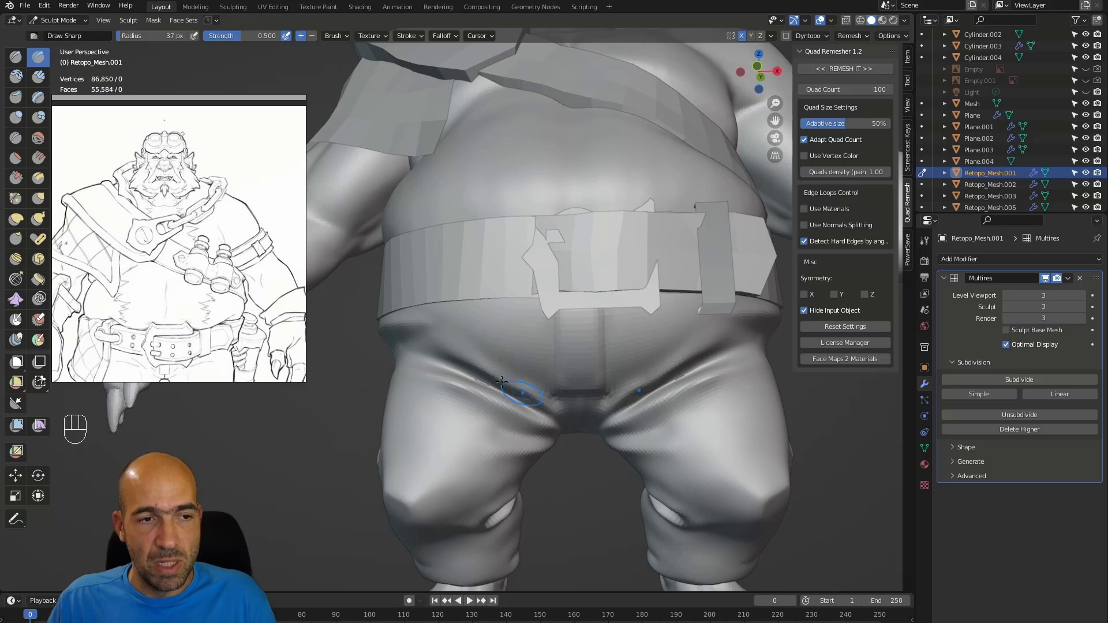
# - Deepen the groin crease on the trousers and carve another crease across the front hip just below the belt
pyautogui.moveTo(489, 369); pyautogui.dragTo(539, 401)
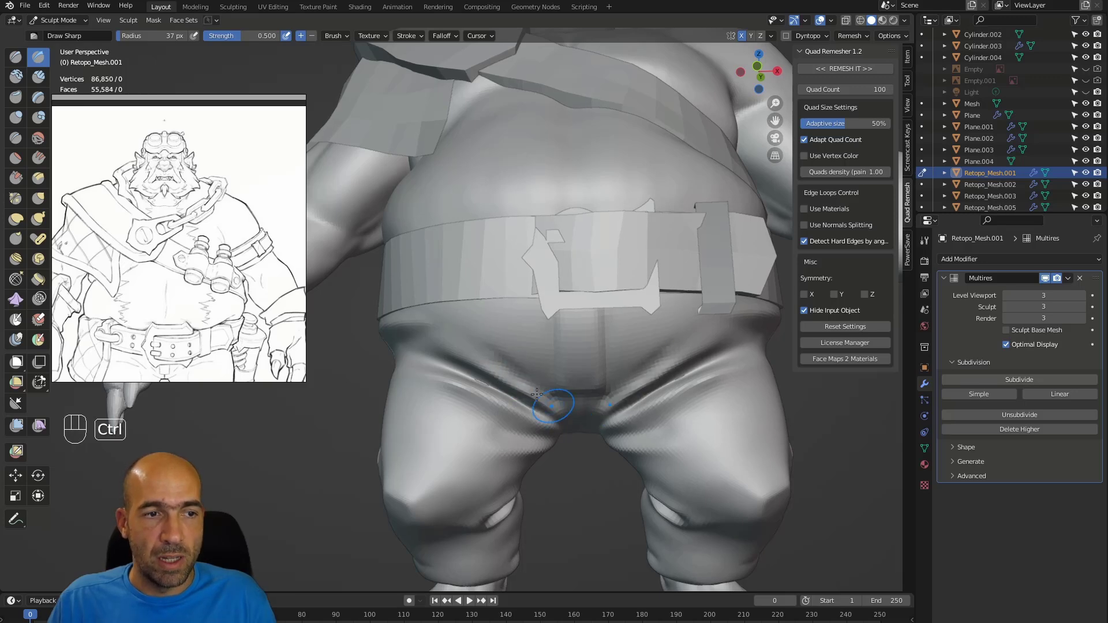
pyautogui.keyDown('alt'); pyautogui.moveTo(488, 331); pyautogui.dragTo(488, 345, button='middle'); pyautogui.keyUp('alt')
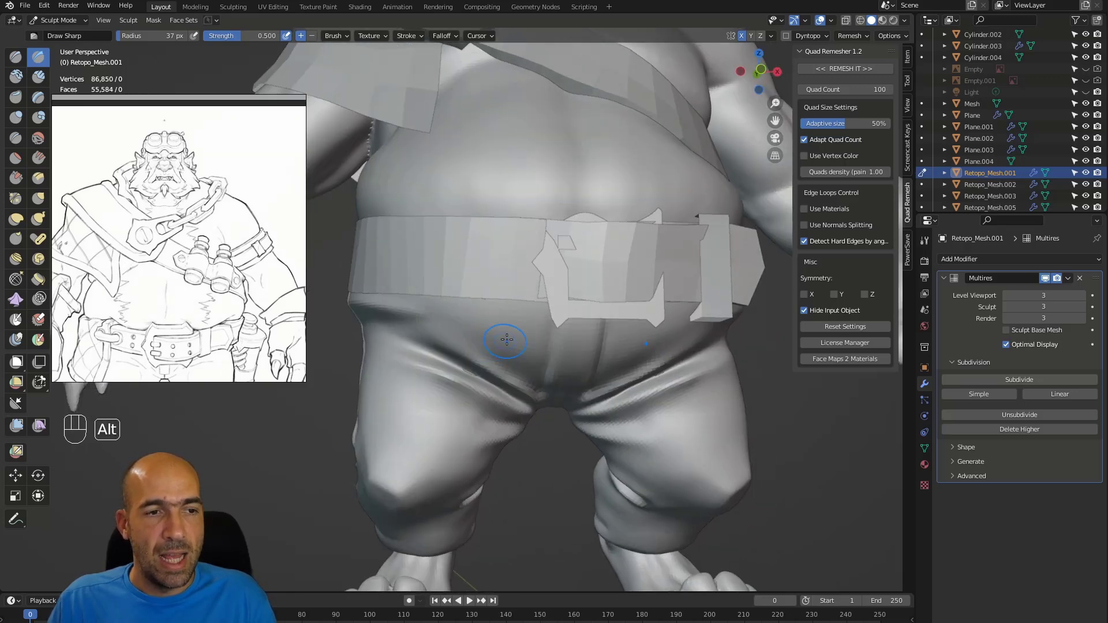
pyautogui.moveTo(390, 308)
pyautogui.mouseDown()
pyautogui.moveTo(505, 342)
pyautogui.moveTo(502, 321)
pyautogui.moveTo(487, 323)
pyautogui.mouseUp()
pyautogui.keyDown('ctrl'); pyautogui.keyDown('alt'); pyautogui.moveTo(517, 340); pyautogui.dragTo(523, 306, button='middle'); pyautogui.keyUp('alt'); pyautogui.keyUp('ctrl')
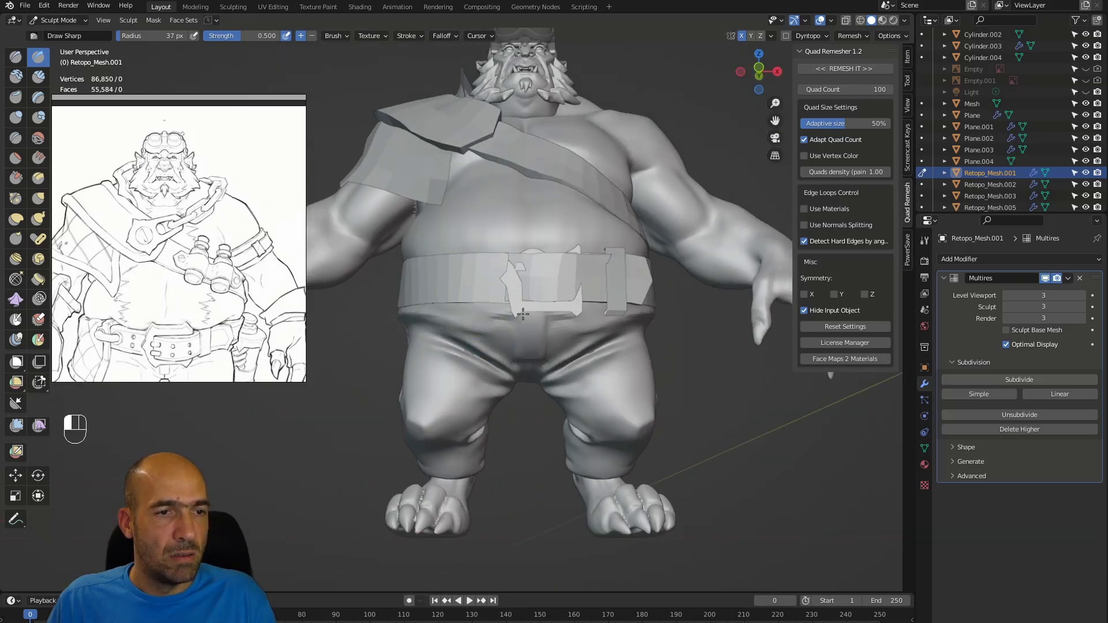
# - Build up folds along the centre of the trouser seat and under the buttock using Clay Strips with a 55 px radius
pyautogui.moveTo(516, 372)
pyautogui.keyDown('ctrl'); pyautogui.keyDown('alt'); pyautogui.mouseDown(button='middle')
pyautogui.moveTo(482, 472)
pyautogui.moveTo(707, 465)
pyautogui.mouseUp(button='middle'); pyautogui.keyUp('alt'); pyautogui.keyUp('ctrl')
pyautogui.scroll(2, 707, 465)
pyautogui.press('2')
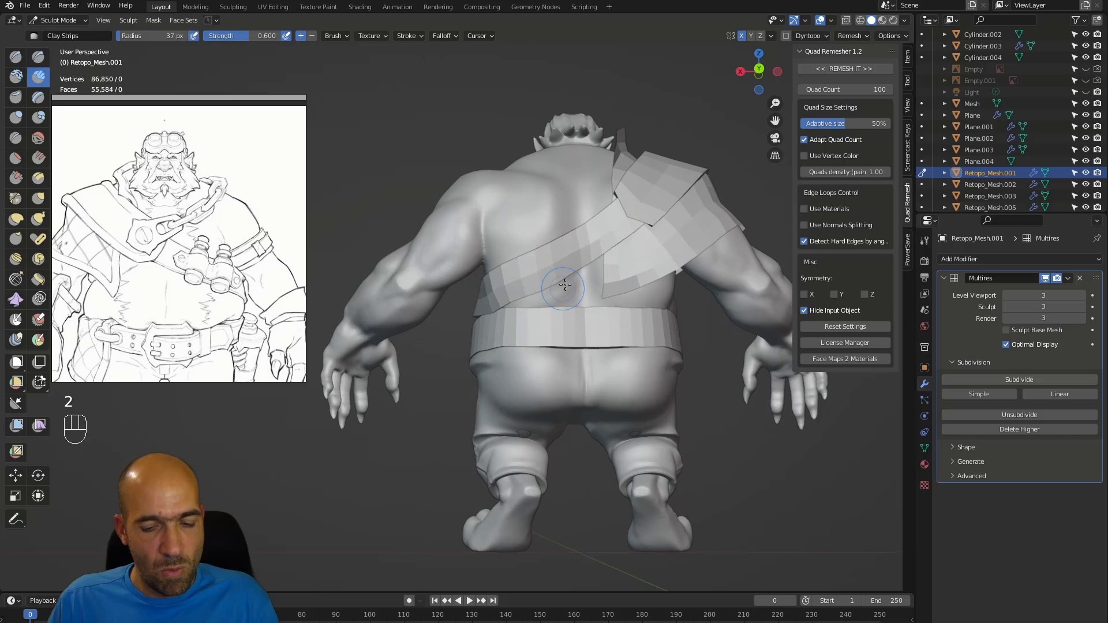
pyautogui.press(']')
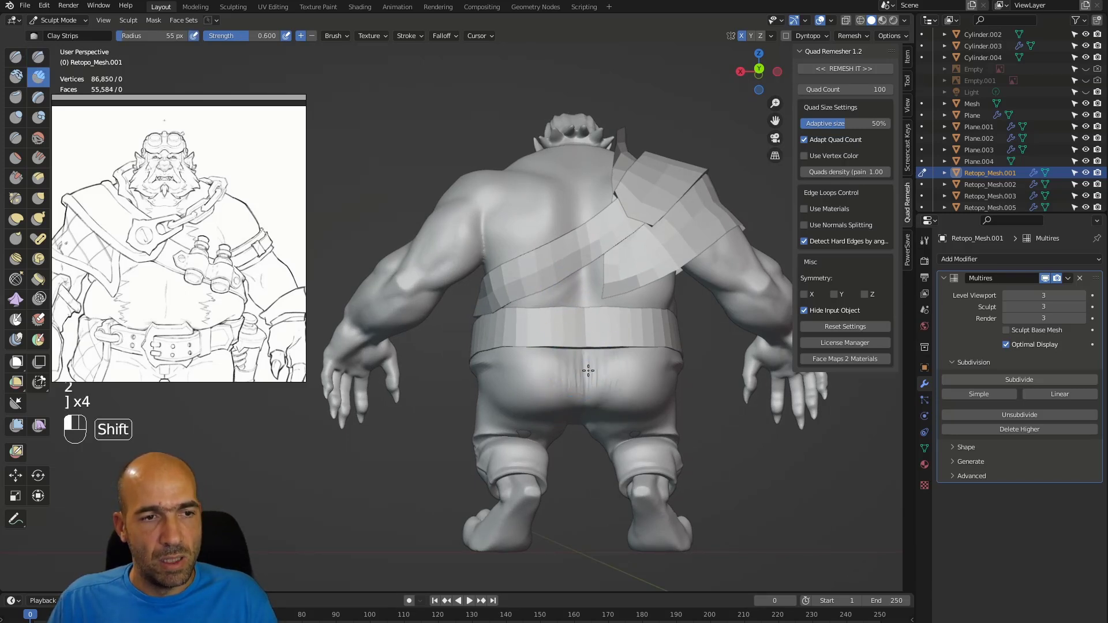
pyautogui.moveTo(585, 370); pyautogui.dragTo(582, 363, button='middle')
pyautogui.moveTo(573, 350)
pyautogui.mouseDown()
pyautogui.moveTo(566, 393)
pyautogui.moveTo(552, 398)
pyautogui.mouseUp()
pyautogui.moveTo(517, 432); pyautogui.dragTo(544, 436)
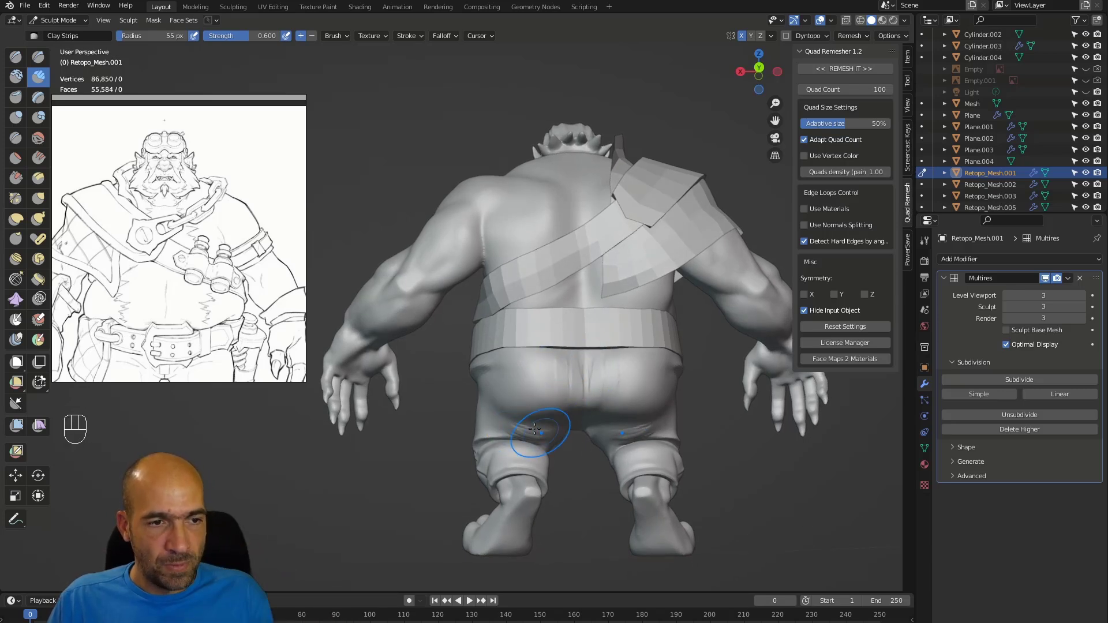
# - Try to carve a crease behind the thigh above the rolled trouser cuff using Draw Sharp, and undo the strokes
pyautogui.keyDown('alt'); pyautogui.moveTo(550, 435); pyautogui.dragTo(543, 429, button='middle'); pyautogui.keyUp('alt')
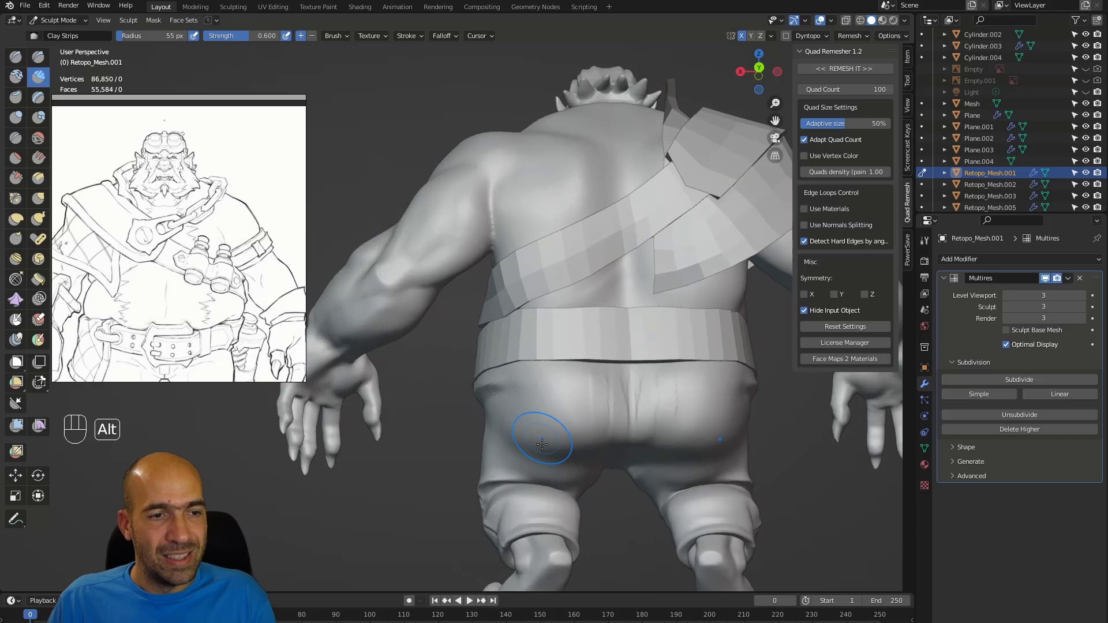
pyautogui.press('1')
pyautogui.moveTo(512, 475); pyautogui.dragTo(555, 477)
pyautogui.hotkey('ctrl', 'z')
pyautogui.moveTo(518, 476); pyautogui.dragTo(539, 485, button='middle')
pyautogui.hotkey('ctrl', 'z')
pyautogui.hotkey('ctrl', 'z')
pyautogui.moveTo(539, 485); pyautogui.dragTo(581, 492)
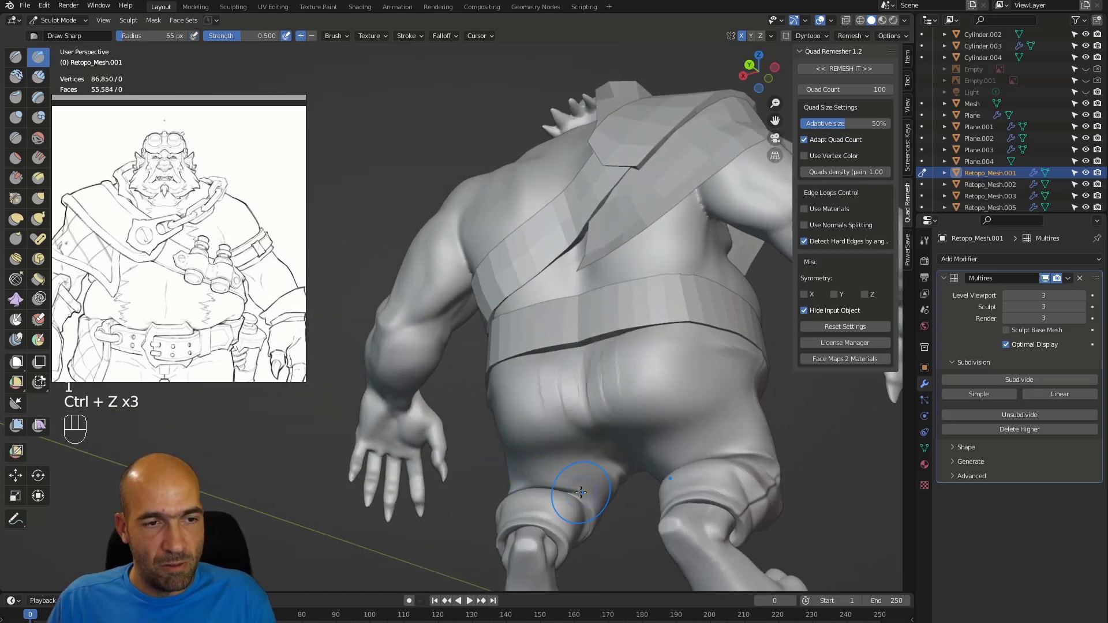
pyautogui.moveTo(536, 471); pyautogui.dragTo(524, 475, button='middle')
pyautogui.keyDown('ctrl'); pyautogui.moveTo(524, 475); pyautogui.dragTo(580, 485); pyautogui.keyUp('ctrl')
pyautogui.moveTo(580, 485); pyautogui.dragTo(616, 491, button='middle')
pyautogui.keyDown('alt'); pyautogui.moveTo(598, 490); pyautogui.dragTo(482, 474); pyautogui.keyUp('alt')
pyautogui.hotkey('ctrl', 'z')
# - Undo the trial strokes on the inner thigh and carve a fold there below the groin using Draw Sharp with a 39 px radius
pyautogui.keyDown('alt'); pyautogui.moveTo(648, 501); pyautogui.dragTo(589, 453); pyautogui.keyUp('alt')
pyautogui.press('[')
pyautogui.press('[')
pyautogui.press('[')
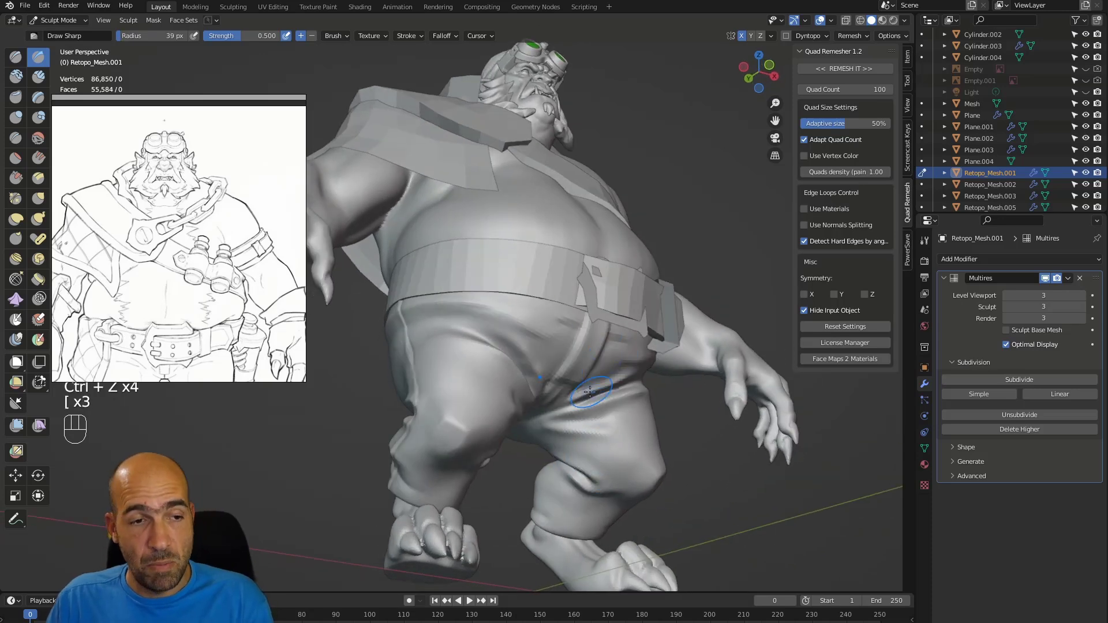
pyautogui.keyDown('ctrl'); pyautogui.keyDown('alt'); pyautogui.moveTo(634, 423); pyautogui.dragTo(612, 428); pyautogui.keyUp('alt'); pyautogui.keyUp('ctrl')
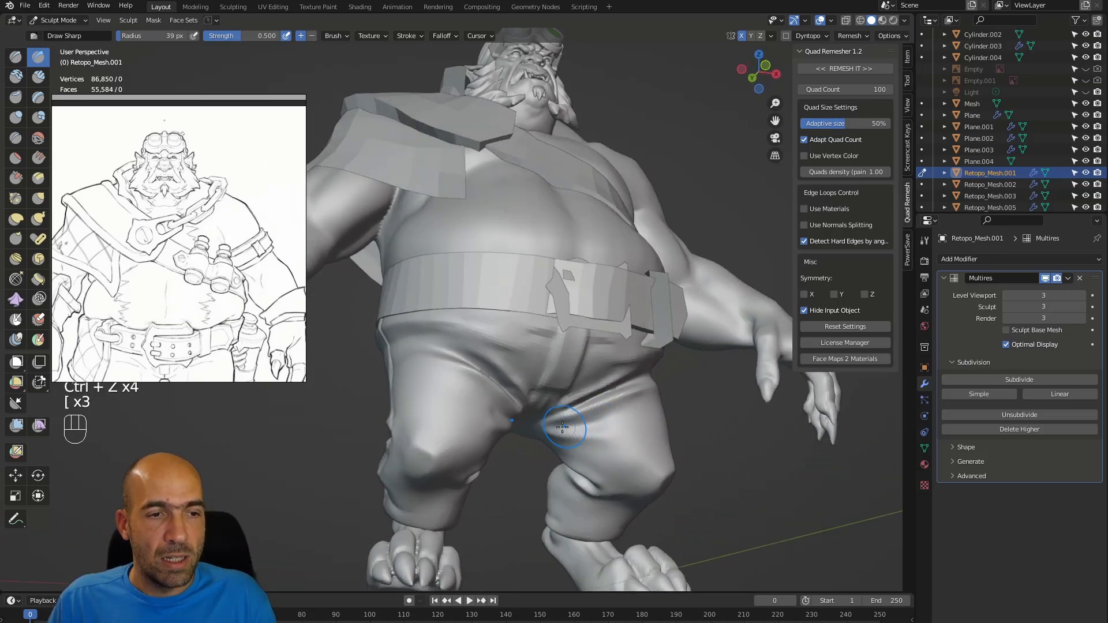
pyautogui.keyDown('ctrl'); pyautogui.moveTo(534, 428); pyautogui.dragTo(595, 421); pyautogui.keyUp('ctrl')
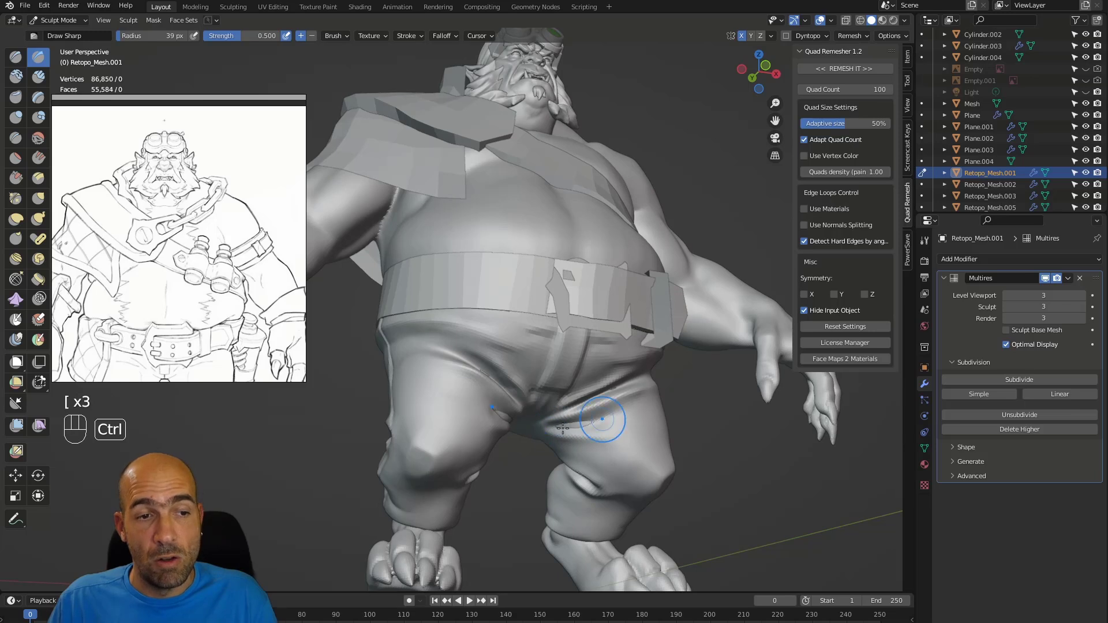
pyautogui.hotkey('ctrl', 'z')
pyautogui.hotkey('ctrl', 'z')
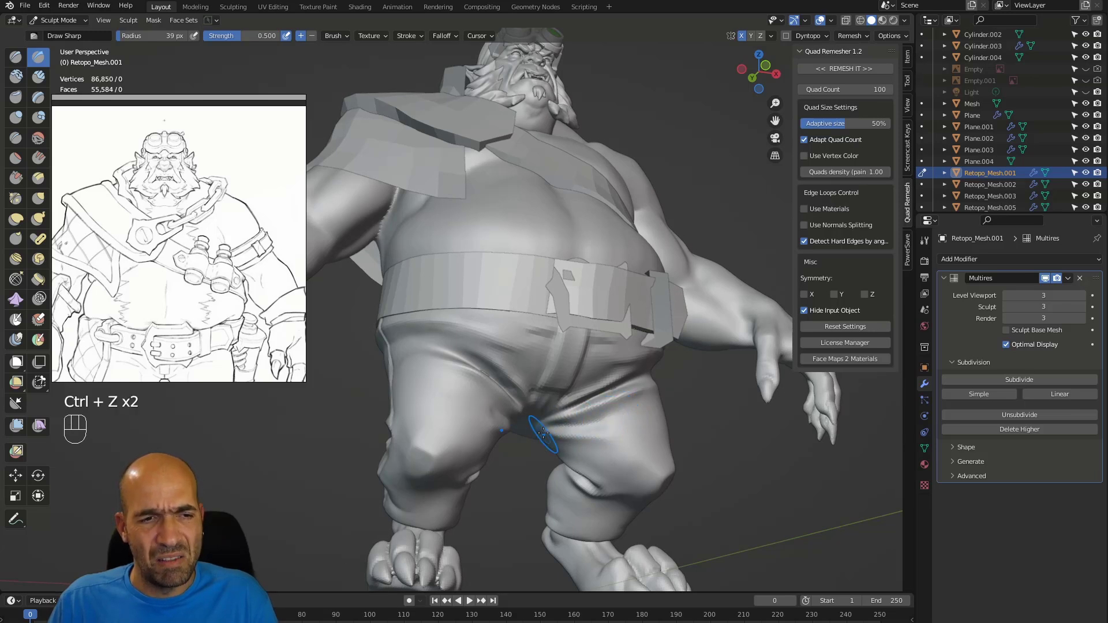
pyautogui.moveTo(561, 434); pyautogui.dragTo(614, 442)
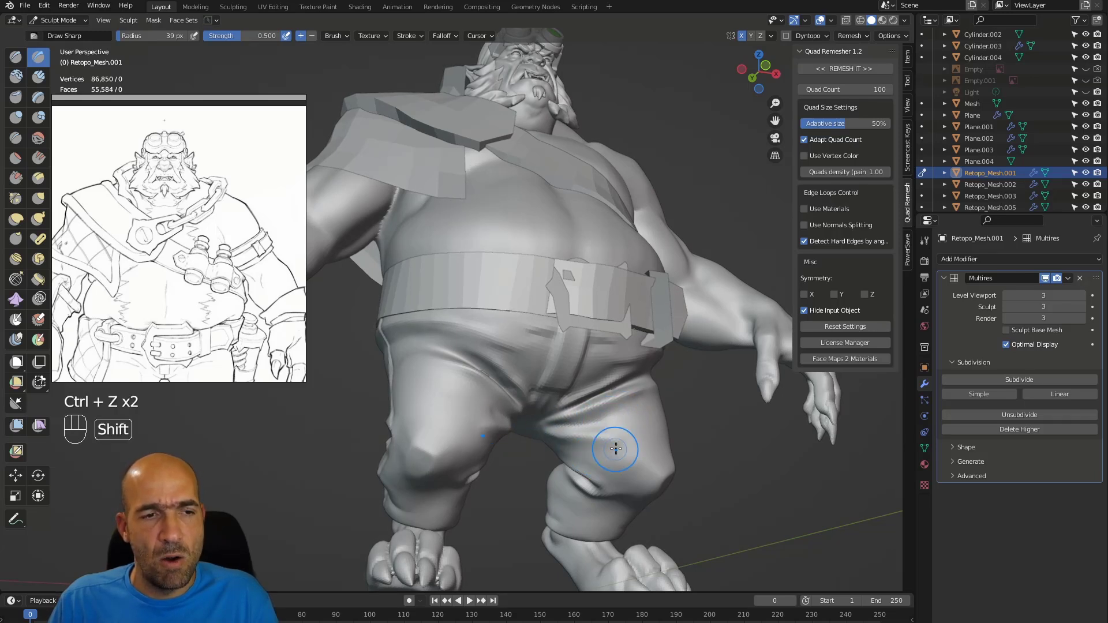
pyautogui.keyDown('alt'); pyautogui.moveTo(665, 426); pyautogui.dragTo(616, 439, button='middle'); pyautogui.keyUp('alt')
pyautogui.keyDown('alt'); pyautogui.keyDown('shift'); pyautogui.moveTo(650, 293); pyautogui.dragTo(631, 436); pyautogui.keyUp('shift'); pyautogui.keyUp('alt')
pyautogui.moveTo(597, 314)
pyautogui.keyDown('alt'); pyautogui.keyDown('shift'); pyautogui.mouseDown(button='middle')
pyautogui.moveTo(606, 389)
pyautogui.moveTo(593, 344)
pyautogui.moveTo(642, 347)
pyautogui.moveTo(642, 328)
pyautogui.mouseUp(button='middle'); pyautogui.keyUp('shift'); pyautogui.keyUp('alt')
pyautogui.hotkey('alt', 'q')
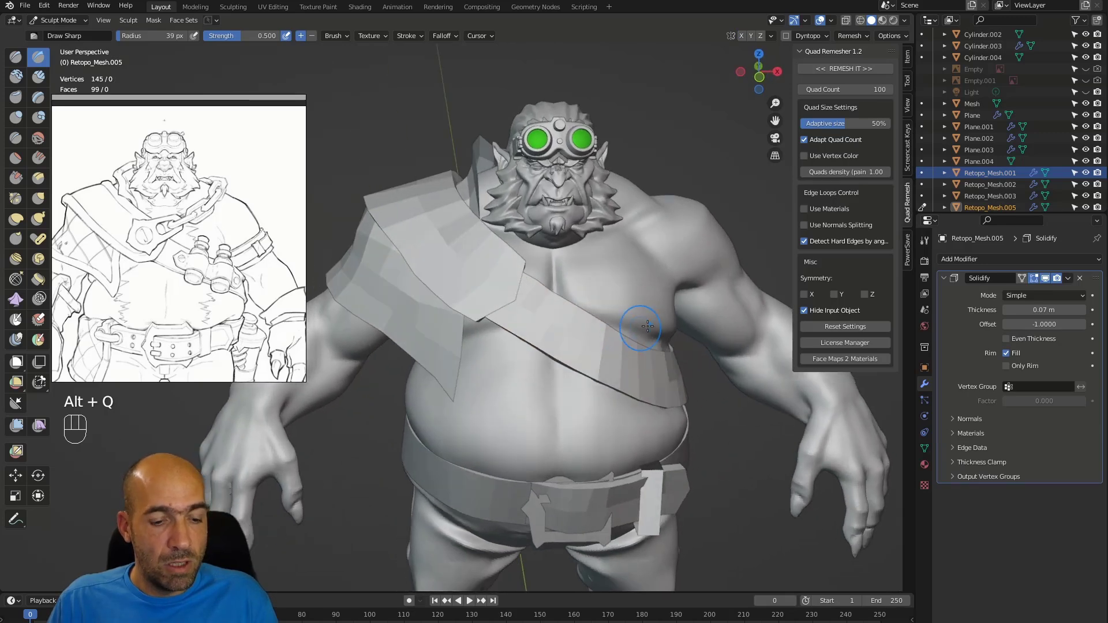
pyautogui.press('3')
pyautogui.press(']')
pyautogui.press(']')
pyautogui.press(']')
pyautogui.press(']')
pyautogui.press(']')
pyautogui.press(']')
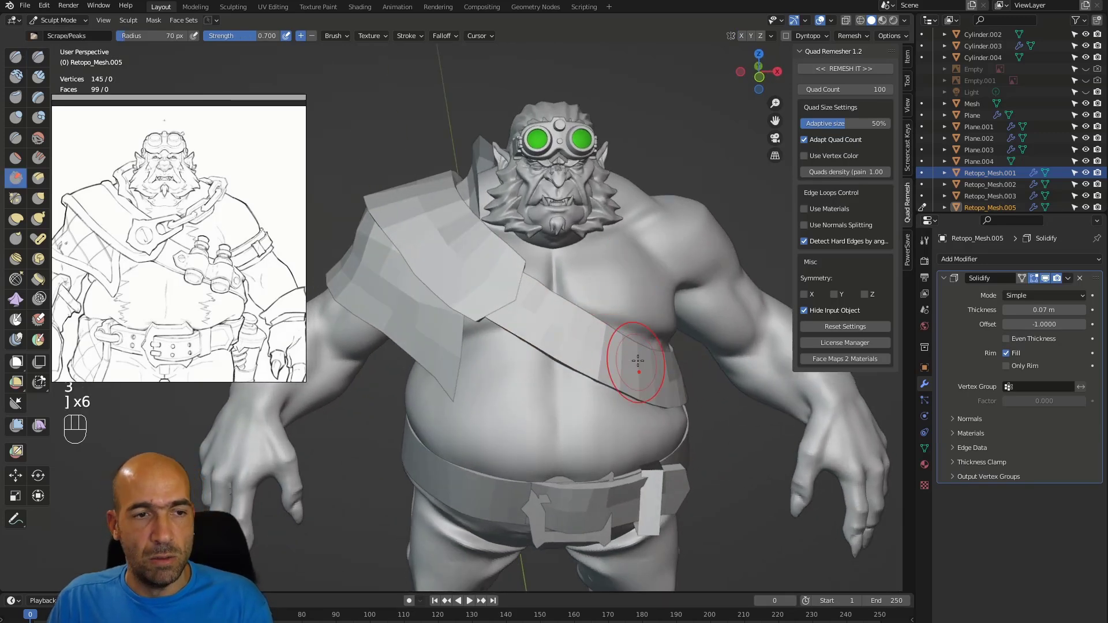
pyautogui.keyDown('alt'); pyautogui.moveTo(687, 383); pyautogui.dragTo(631, 357, button='middle'); pyautogui.keyUp('alt')
# - Switch sculpting to the body and push the side of the torso in beneath the chest strap using Grab with a 104 px radius
pyautogui.press('g')
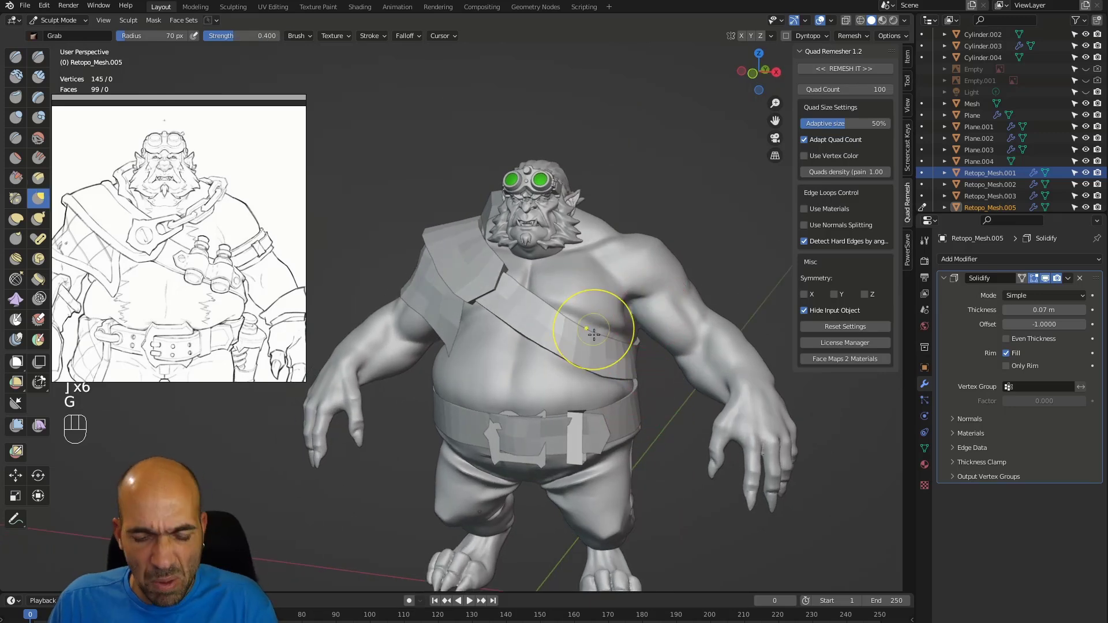
pyautogui.press(']')
pyautogui.press(']')
pyautogui.press(']')
pyautogui.press(']')
pyautogui.keyDown('alt'); pyautogui.moveTo(583, 365); pyautogui.dragTo(597, 374, button='middle'); pyautogui.keyUp('alt')
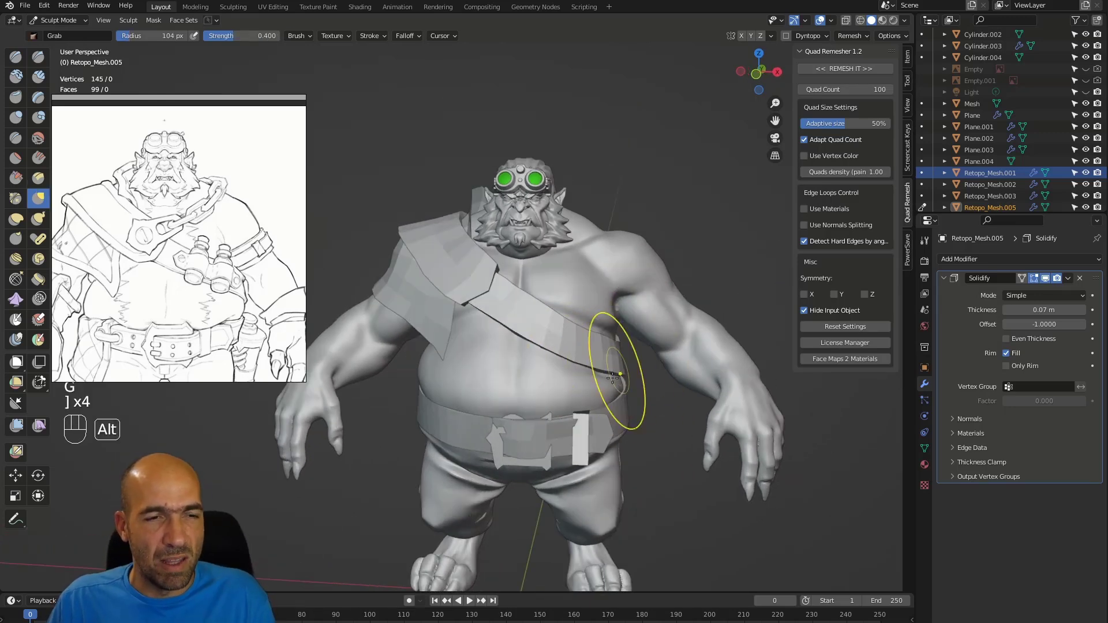
pyautogui.hotkey('alt', 'q')
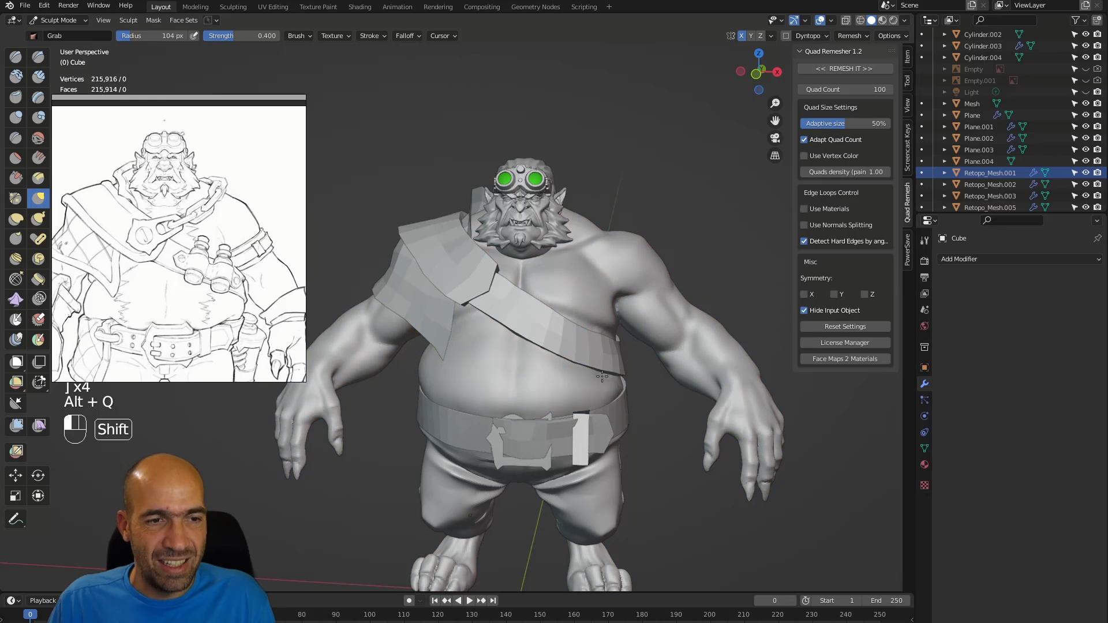
pyautogui.keyDown('alt'); pyautogui.moveTo(619, 358); pyautogui.dragTo(609, 368, button='middle'); pyautogui.keyUp('alt')
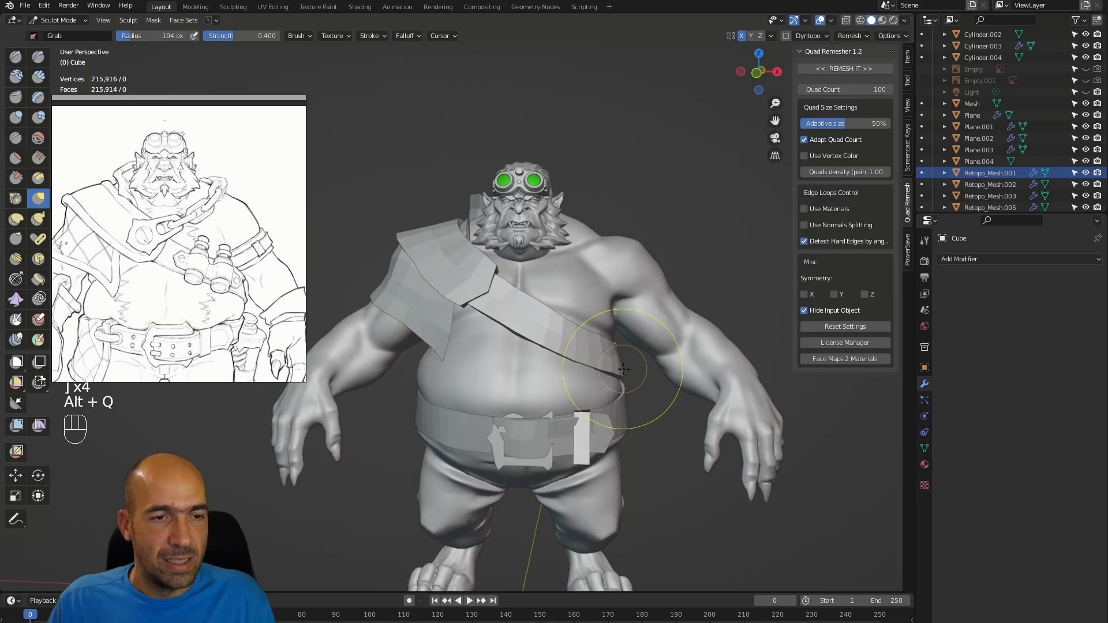
pyautogui.moveTo(622, 369); pyautogui.dragTo(589, 367)
pyautogui.keyDown('alt'); pyautogui.moveTo(580, 367); pyautogui.dragTo(590, 369, button='middle'); pyautogui.keyUp('alt')
pyautogui.moveTo(589, 369); pyautogui.dragTo(592, 351)
pyautogui.keyDown('alt'); pyautogui.moveTo(594, 349); pyautogui.dragTo(629, 353, button='middle'); pyautogui.keyUp('alt')
pyautogui.moveTo(629, 353); pyautogui.dragTo(605, 347)
pyautogui.moveTo(605, 347)
pyautogui.keyDown('alt'); pyautogui.mouseDown(button='middle')
pyautogui.moveTo(610, 324)
pyautogui.moveTo(462, 354)
pyautogui.moveTo(601, 348)
pyautogui.mouseUp(button='middle'); pyautogui.keyUp('alt')
pyautogui.scroll(-4, 610, 324)
# - Switch to the belt and add a Subdivision Surface modifier with 3 viewport levels
pyautogui.moveTo(574, 387)
pyautogui.keyDown('ctrl'); pyautogui.keyDown('alt'); pyautogui.mouseDown(button='middle')
pyautogui.moveTo(574, 330)
pyautogui.moveTo(606, 337)
pyautogui.moveTo(537, 350)
pyautogui.mouseUp(button='middle'); pyautogui.keyUp('alt'); pyautogui.keyUp('ctrl')
pyautogui.keyDown('ctrl'); pyautogui.keyDown('alt'); pyautogui.moveTo(493, 375); pyautogui.dragTo(490, 332, button='middle'); pyautogui.keyUp('alt'); pyautogui.keyUp('ctrl')
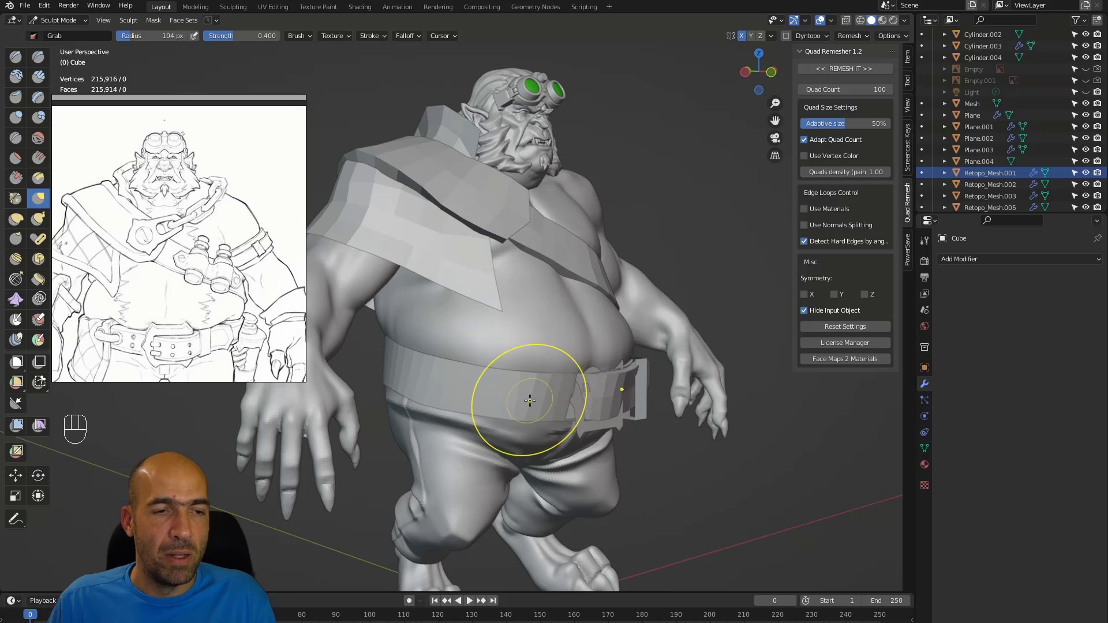
pyautogui.hotkey('alt', 'q')
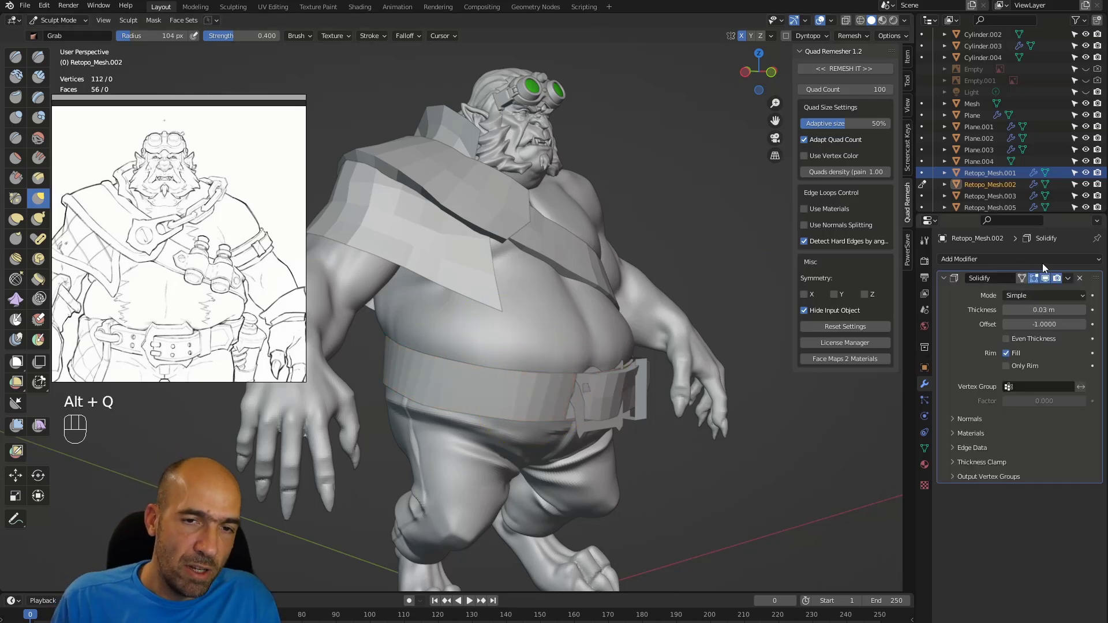
pyautogui.click(995, 263)
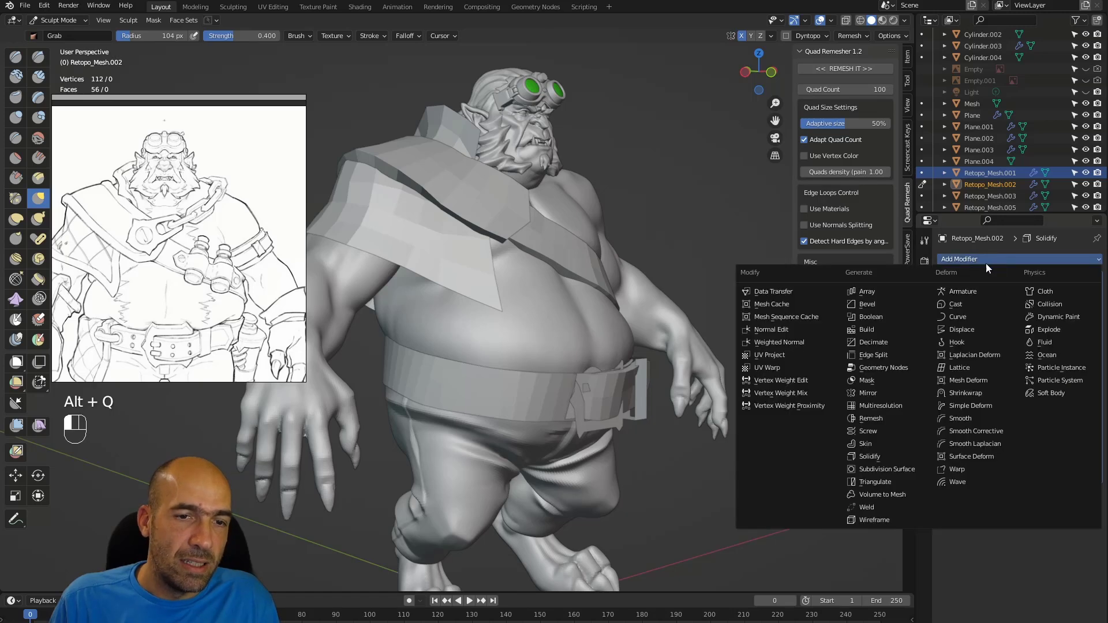
pyautogui.click(887, 471)
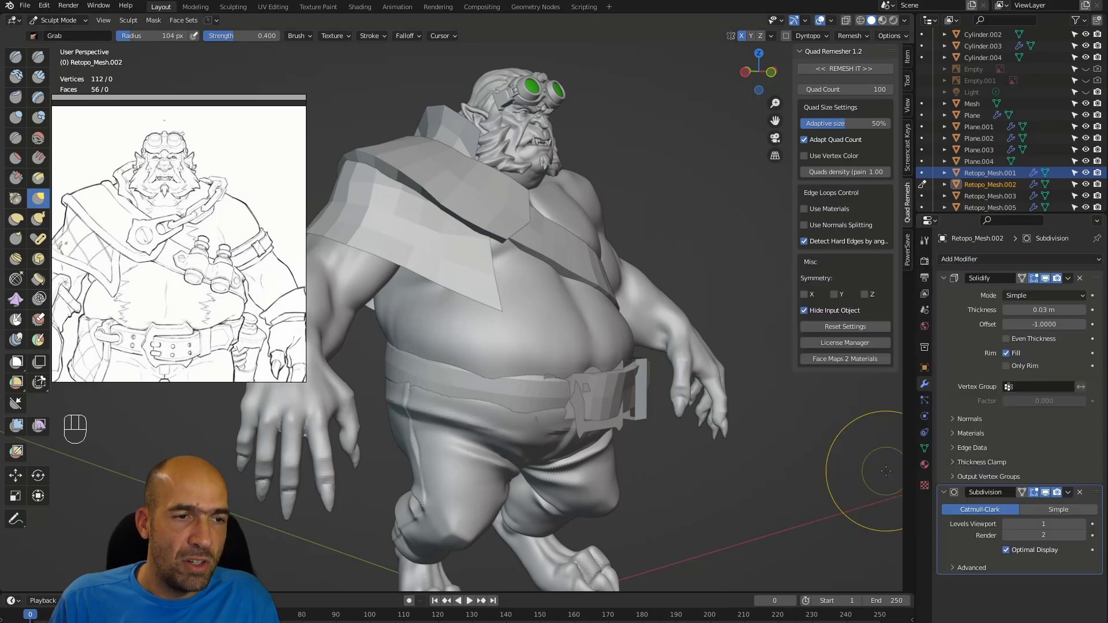
pyautogui.click(1083, 525)
pyautogui.click(1083, 525)
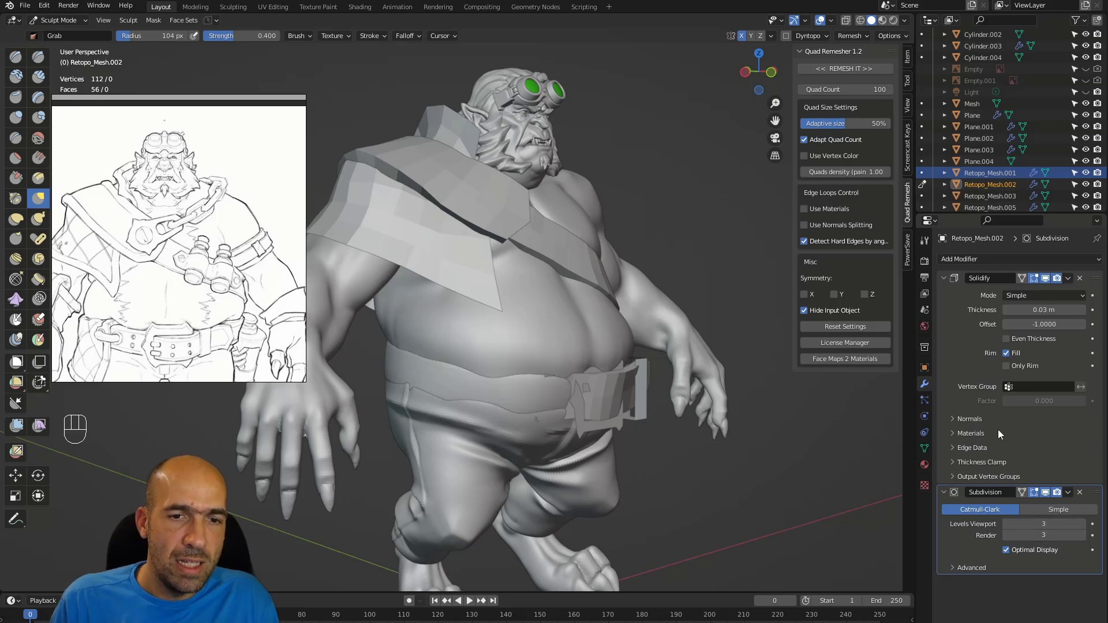
# - Set the belt's Solidify edge crease to 0.551 inner, 0.544 outer and 0.327 rim
pyautogui.click(971, 448)
pyautogui.click(949, 449)
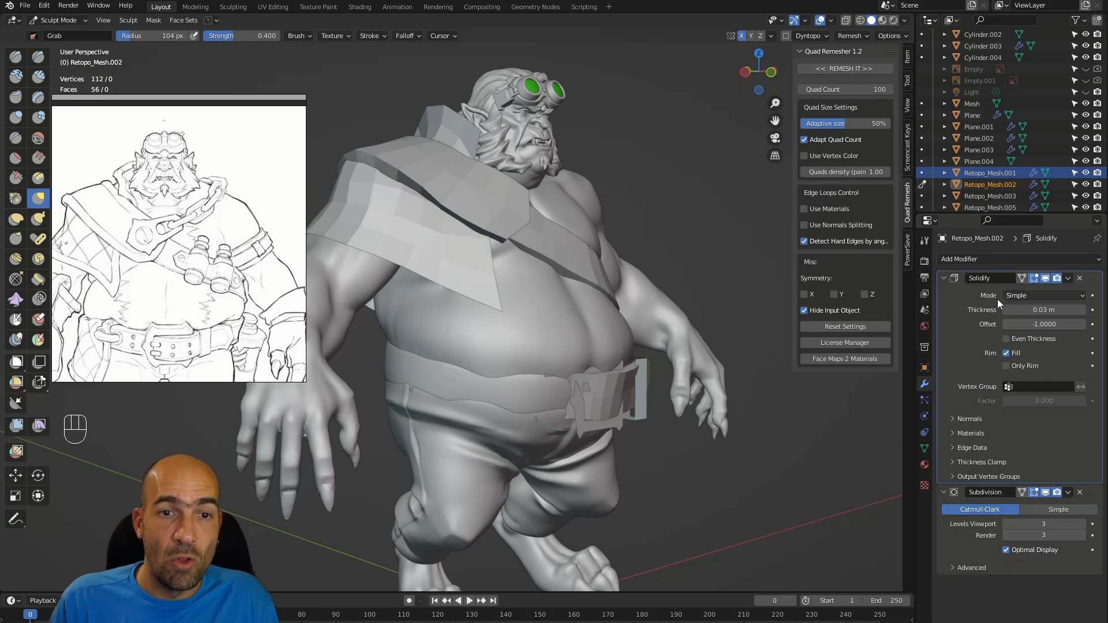
pyautogui.click(978, 451)
pyautogui.moveTo(1034, 464); pyautogui.dragTo(1051, 488)
pyautogui.moveTo(755, 465); pyautogui.dragTo(685, 465, button='middle')
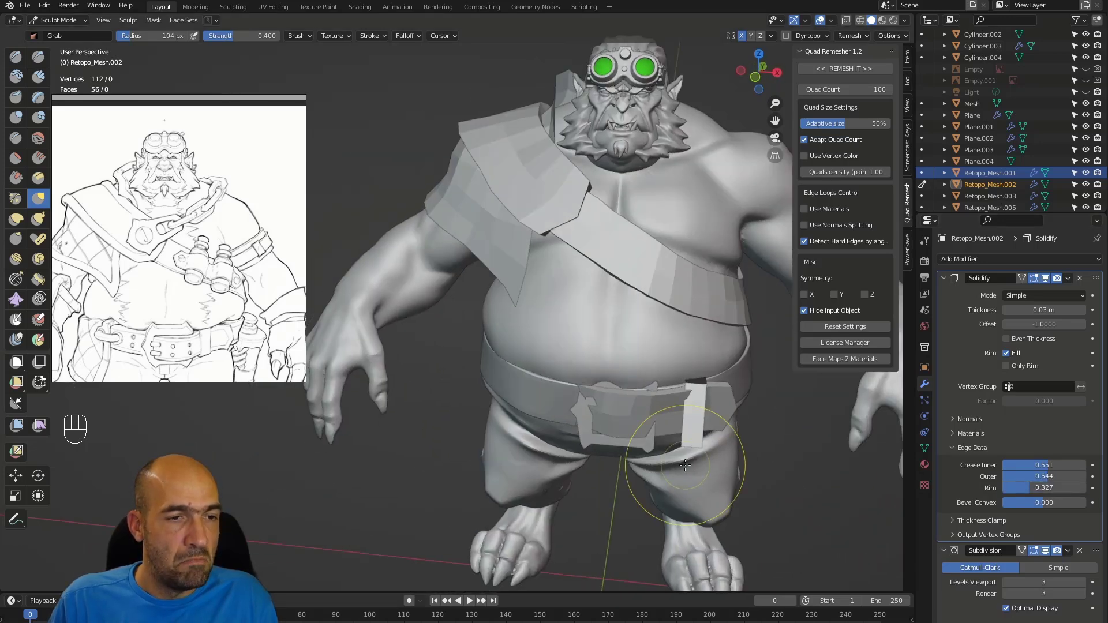
# - Fit the belt around the sides of the waist using Grab with a 141 px radius
pyautogui.hotkey('alt', 'q')
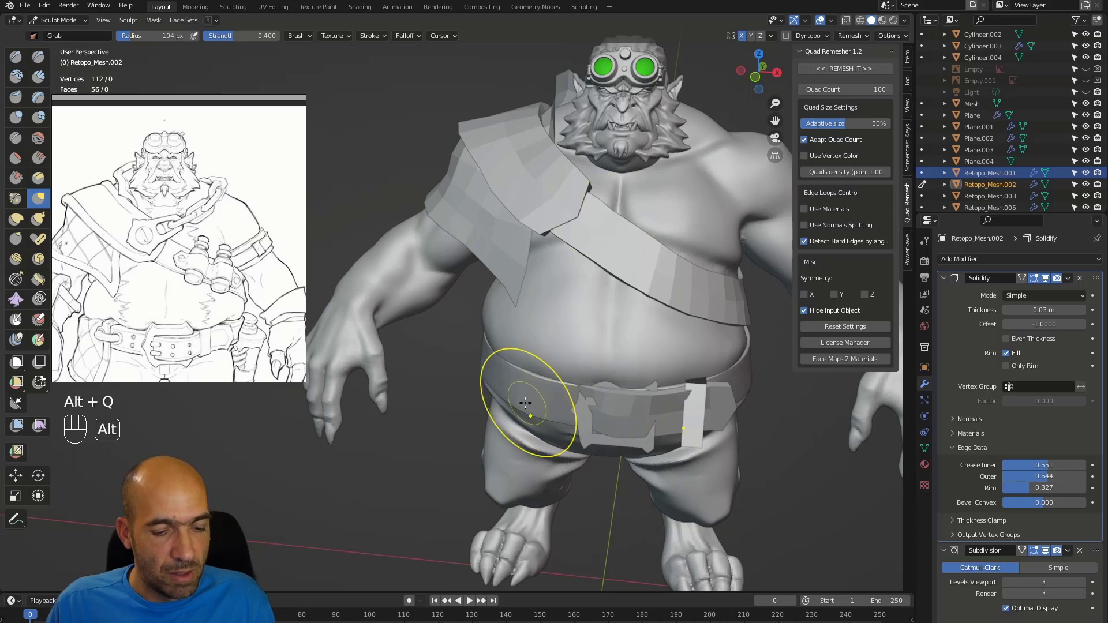
pyautogui.press('g')
pyautogui.press(']')
pyautogui.press(']')
pyautogui.press(']')
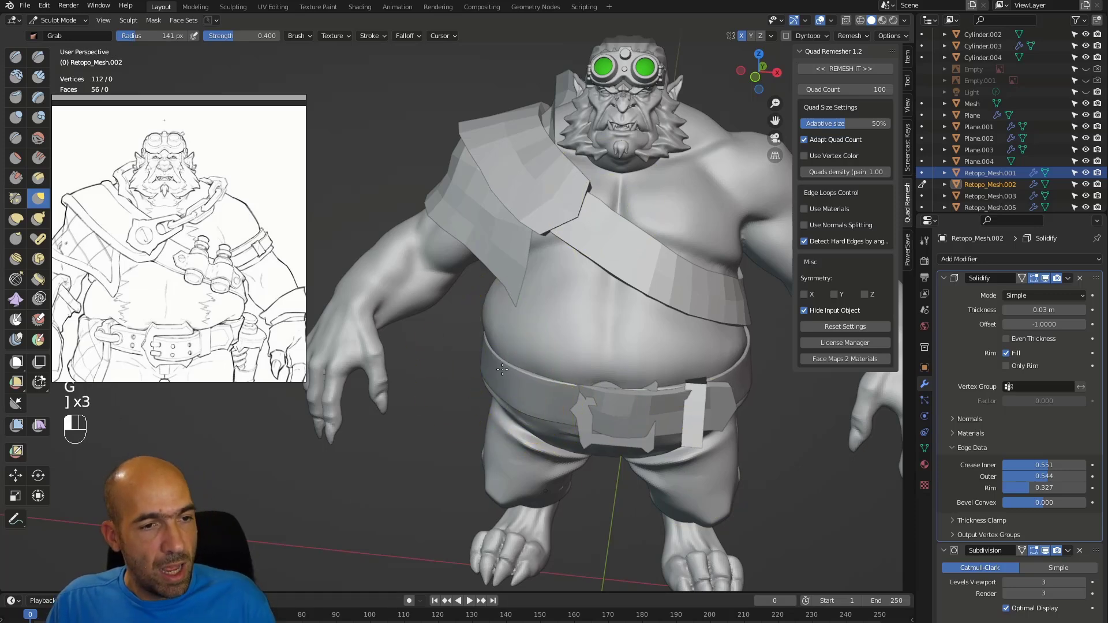
pyautogui.keyDown('alt'); pyautogui.moveTo(485, 376); pyautogui.dragTo(473, 351); pyautogui.keyUp('alt')
pyautogui.moveTo(473, 351)
pyautogui.keyDown('alt'); pyautogui.mouseDown()
pyautogui.moveTo(491, 347)
pyautogui.moveTo(516, 379)
pyautogui.mouseUp(); pyautogui.keyUp('alt')
pyautogui.keyDown('alt'); pyautogui.moveTo(618, 406); pyautogui.dragTo(558, 430); pyautogui.keyUp('alt')
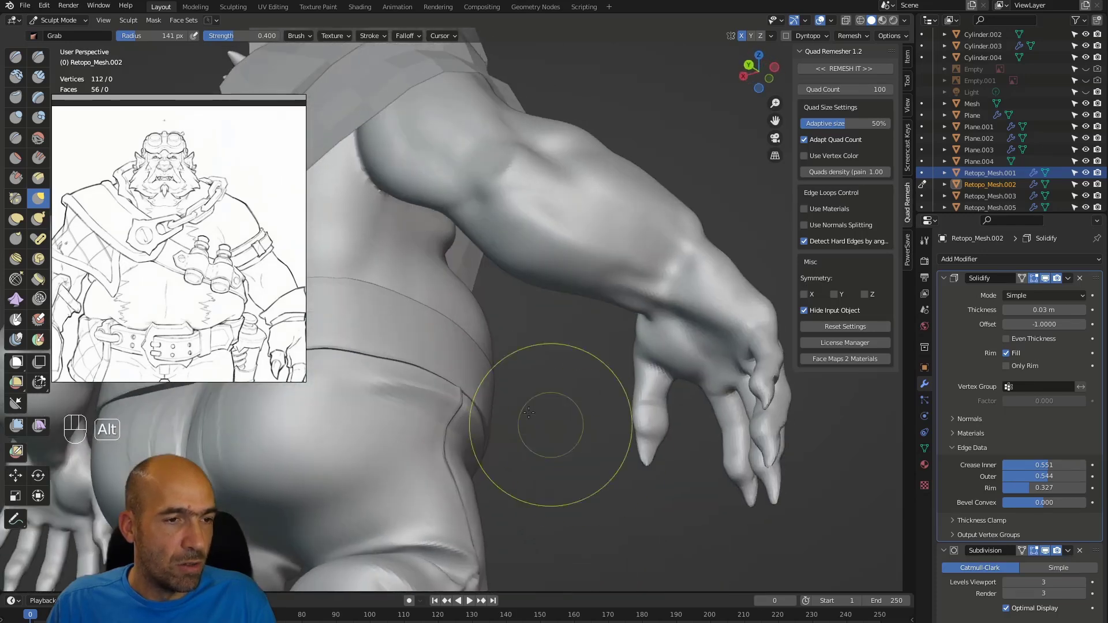
pyautogui.keyDown('alt'); pyautogui.moveTo(474, 336); pyautogui.dragTo(619, 426); pyautogui.keyUp('alt')
pyautogui.moveTo(662, 351)
pyautogui.keyDown('alt'); pyautogui.mouseDown()
pyautogui.moveTo(601, 396)
pyautogui.moveTo(613, 355)
pyautogui.moveTo(646, 356)
pyautogui.mouseUp(); pyautogui.keyUp('alt')
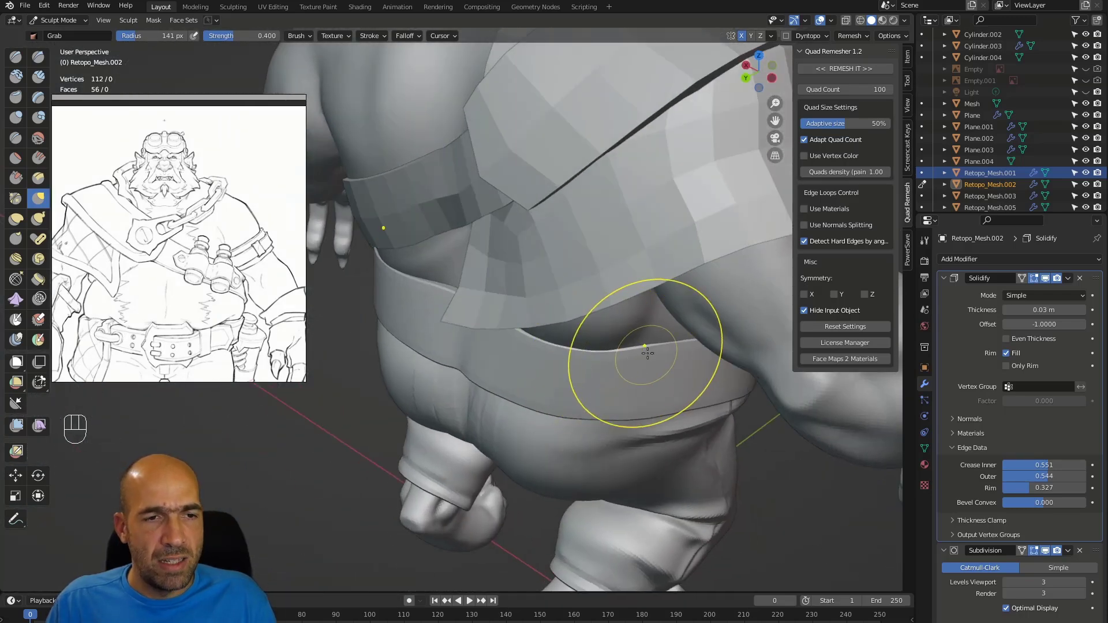
# - Refine the belt's upper and lower edges across the lower back using the 141 px Grab brush
pyautogui.keyDown('alt'); pyautogui.moveTo(532, 364); pyautogui.dragTo(510, 334); pyautogui.keyUp('alt')
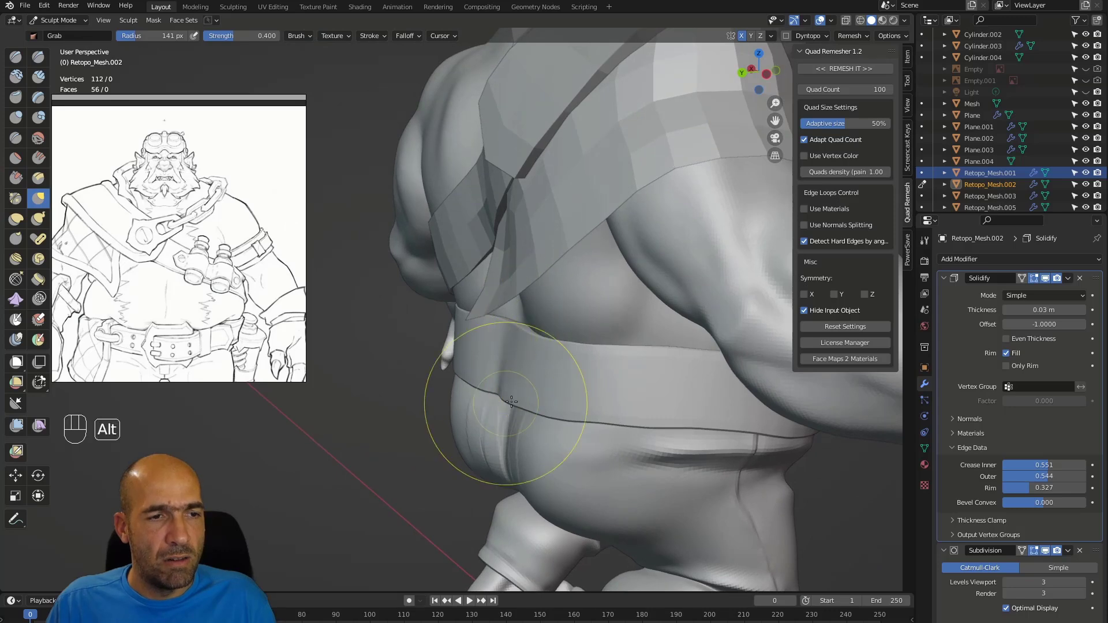
pyautogui.keyDown('alt'); pyautogui.moveTo(508, 404); pyautogui.dragTo(544, 393); pyautogui.keyUp('alt')
pyautogui.scroll(3, 520, 413)
pyautogui.keyDown('alt'); pyautogui.moveTo(495, 433); pyautogui.dragTo(511, 404); pyautogui.keyUp('alt')
pyautogui.keyDown('alt'); pyautogui.moveTo(550, 522); pyautogui.dragTo(534, 557); pyautogui.keyUp('alt')
pyautogui.keyDown('alt'); pyautogui.moveTo(520, 490); pyautogui.dragTo(497, 508); pyautogui.keyUp('alt')
pyautogui.keyDown('ctrl'); pyautogui.keyDown('alt'); pyautogui.moveTo(497, 508); pyautogui.dragTo(501, 475); pyautogui.keyUp('alt'); pyautogui.keyUp('ctrl')
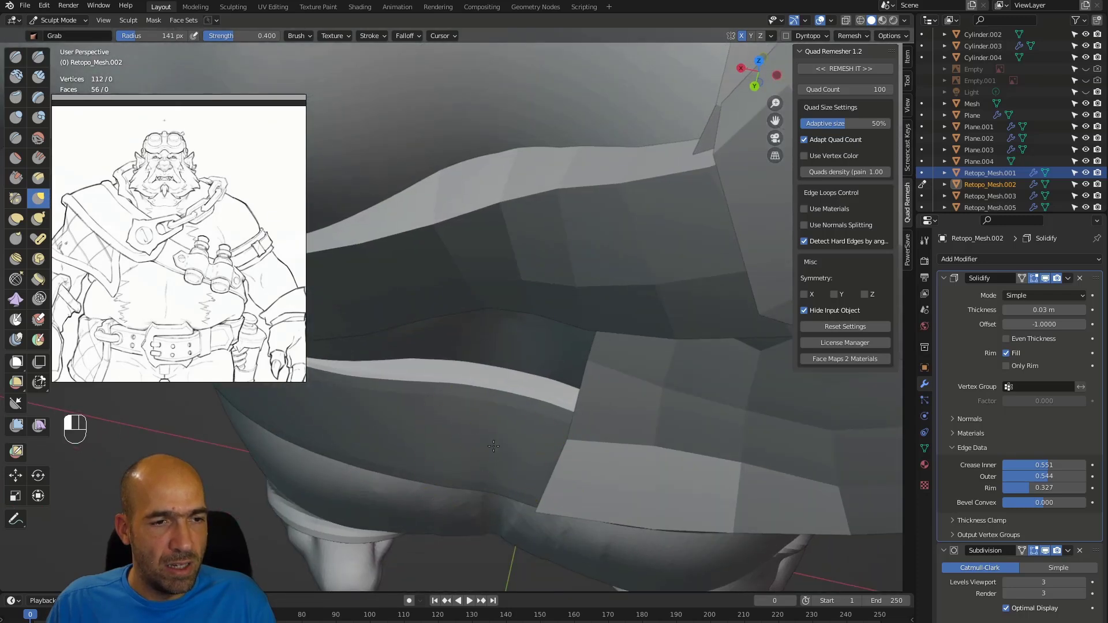
pyautogui.keyDown('alt'); pyautogui.moveTo(501, 435); pyautogui.dragTo(494, 331); pyautogui.keyUp('alt')
pyautogui.scroll(5, 494, 336)
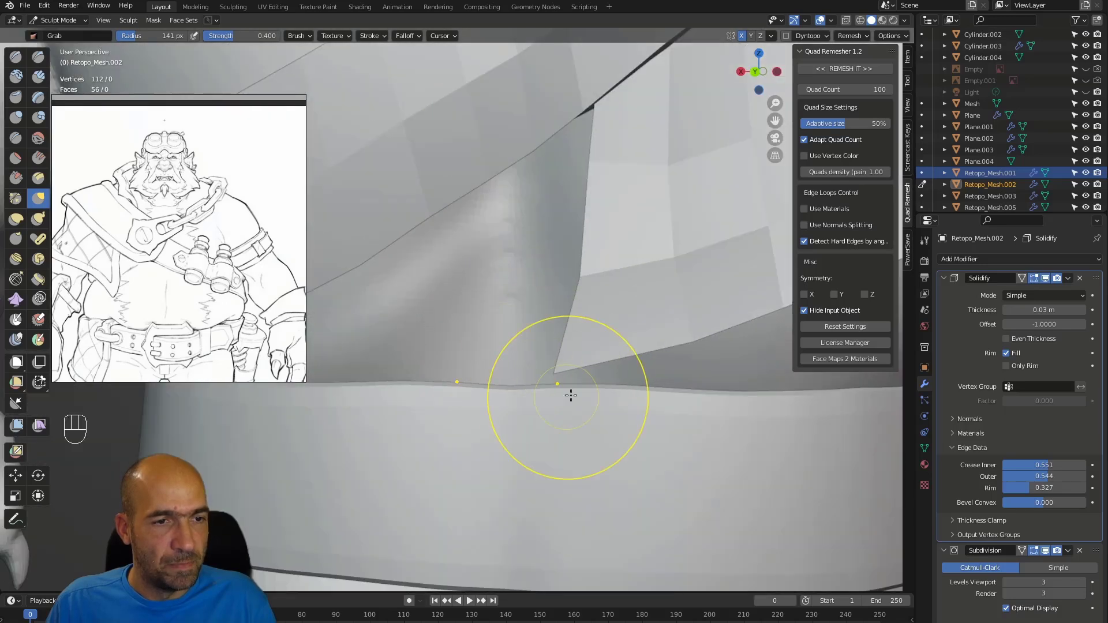
pyautogui.keyDown('alt'); pyautogui.moveTo(608, 423); pyautogui.dragTo(565, 431); pyautogui.keyUp('alt')
pyautogui.keyDown('ctrl'); pyautogui.keyDown('alt'); pyautogui.moveTo(564, 432); pyautogui.dragTo(497, 454); pyautogui.keyUp('alt'); pyautogui.keyUp('ctrl')
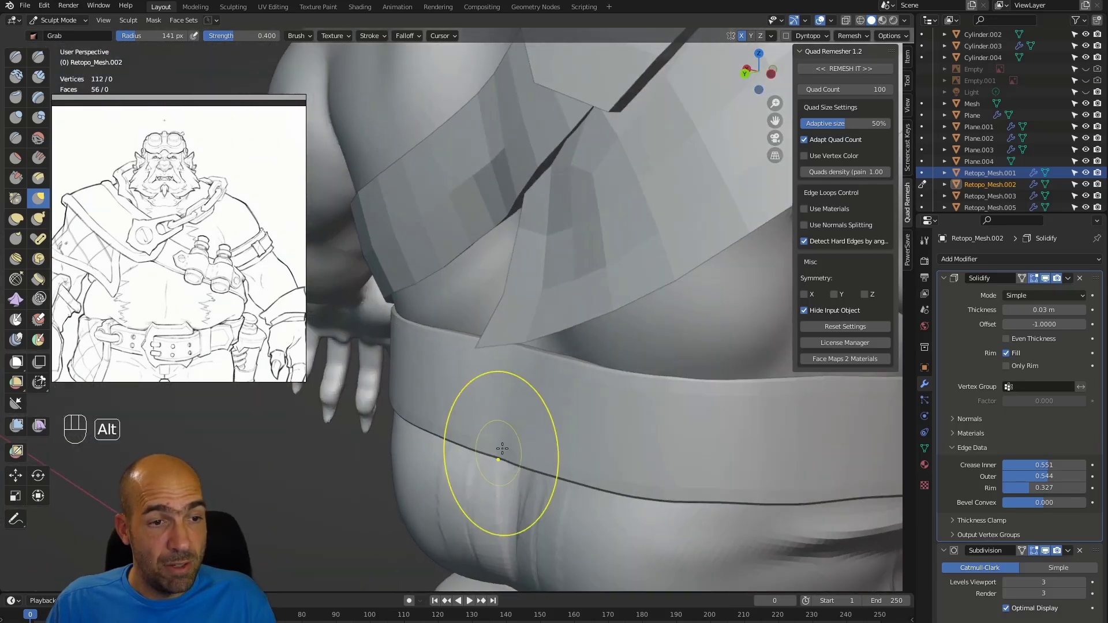
# - Switch to the trousers and back to the belt, and nudge its lower rear edge upward using Grab with a 90 px radius
pyautogui.hotkey('alt', 'q')
pyautogui.moveTo(563, 534)
pyautogui.keyDown('ctrl'); pyautogui.keyDown('alt'); pyautogui.mouseDown()
pyautogui.moveTo(519, 483)
pyautogui.moveTo(516, 449)
pyautogui.moveTo(537, 369)
pyautogui.mouseUp(); pyautogui.keyUp('alt'); pyautogui.keyUp('ctrl')
pyautogui.keyDown('alt'); pyautogui.moveTo(536, 398); pyautogui.dragTo(478, 329); pyautogui.keyUp('alt')
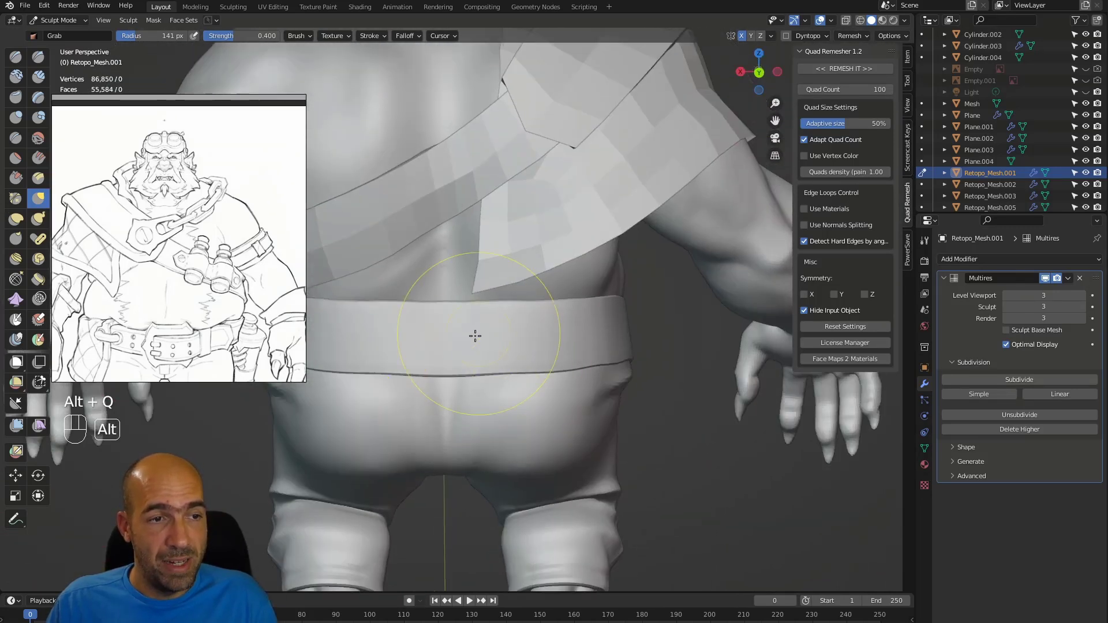
pyautogui.hotkey('alt', 'q')
pyautogui.press('[')
pyautogui.press('[')
pyautogui.press('[')
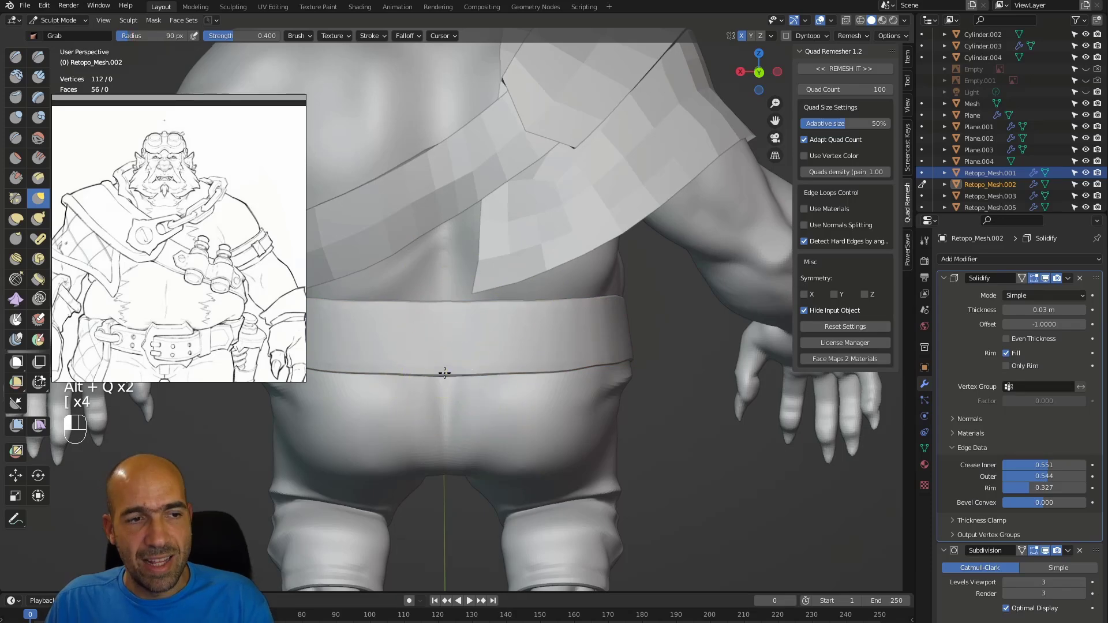
pyautogui.keyDown('alt'); pyautogui.moveTo(461, 358); pyautogui.dragTo(553, 346); pyautogui.keyUp('alt')
pyautogui.moveTo(521, 388); pyautogui.dragTo(524, 382)
pyautogui.moveTo(609, 388); pyautogui.dragTo(608, 385)
pyautogui.keyDown('alt'); pyautogui.moveTo(644, 368); pyautogui.dragTo(482, 327); pyautogui.keyUp('alt')
# - Switch to the shoulder cape and add a Solidify modifier with a thickness of 0.04 m
pyautogui.hotkey('alt', 'q')
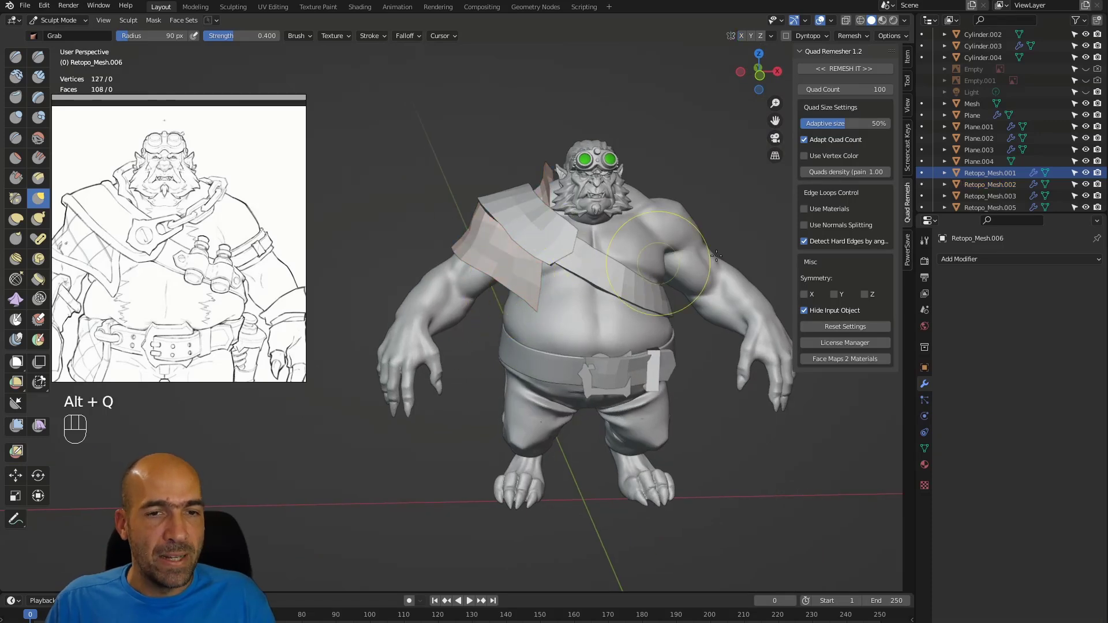
pyautogui.click(958, 259)
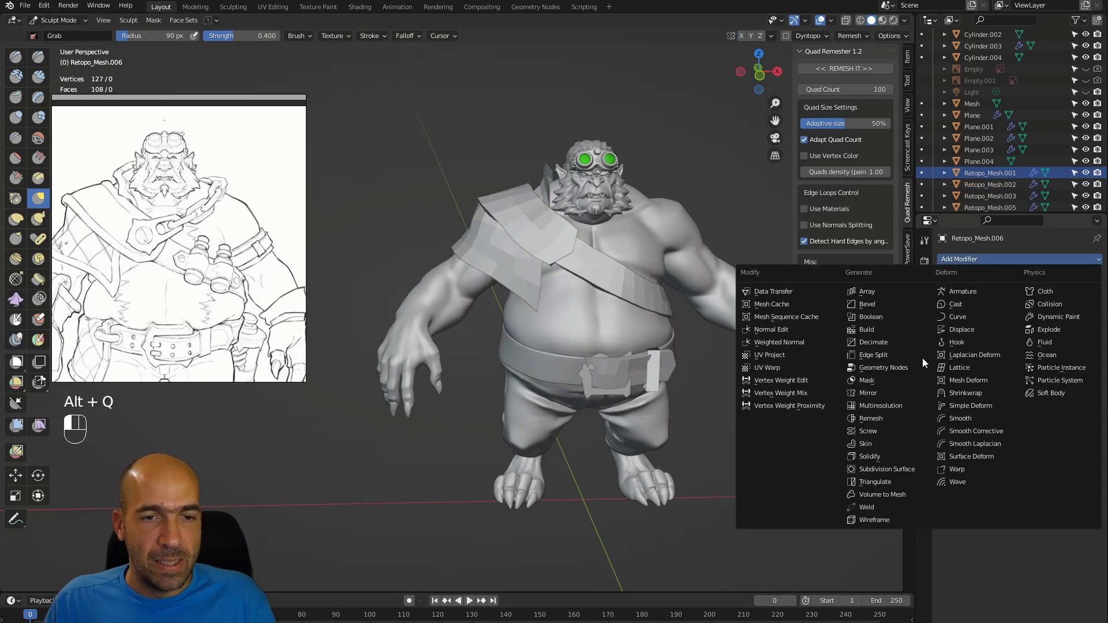
pyautogui.click(886, 456)
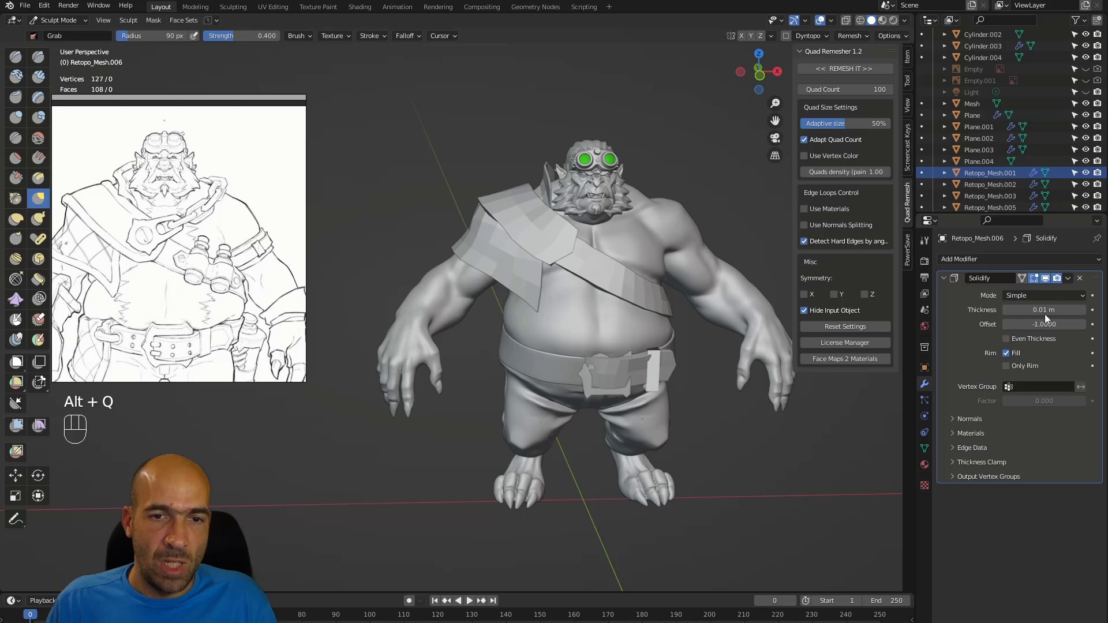
pyautogui.moveTo(1046, 310); pyautogui.dragTo(1056, 304)
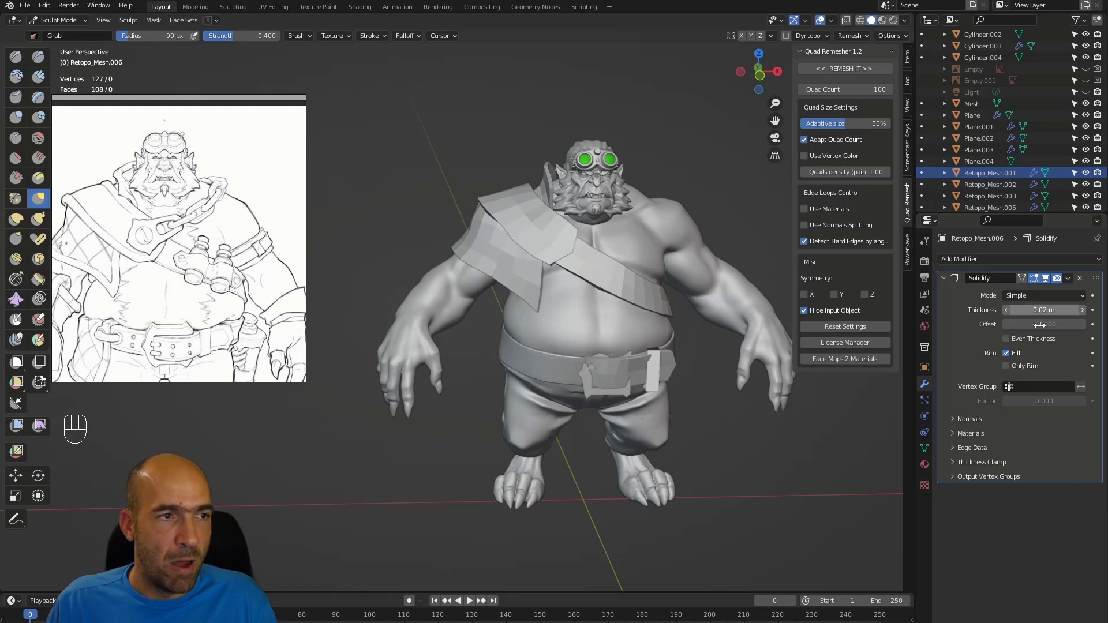
pyautogui.keyDown('alt'); pyautogui.moveTo(613, 304); pyautogui.dragTo(623, 438, button='middle'); pyautogui.keyUp('alt')
pyautogui.keyDown('ctrl'); pyautogui.keyDown('alt'); pyautogui.moveTo(623, 438); pyautogui.dragTo(613, 320, button='middle'); pyautogui.keyUp('alt'); pyautogui.keyUp('ctrl')
pyautogui.moveTo(613, 319)
pyautogui.keyDown('alt'); pyautogui.keyDown('shift'); pyautogui.mouseDown(button='middle')
pyautogui.moveTo(619, 338)
pyautogui.moveTo(651, 348)
pyautogui.moveTo(601, 353)
pyautogui.mouseUp(button='middle'); pyautogui.keyUp('shift'); pyautogui.keyUp('alt')
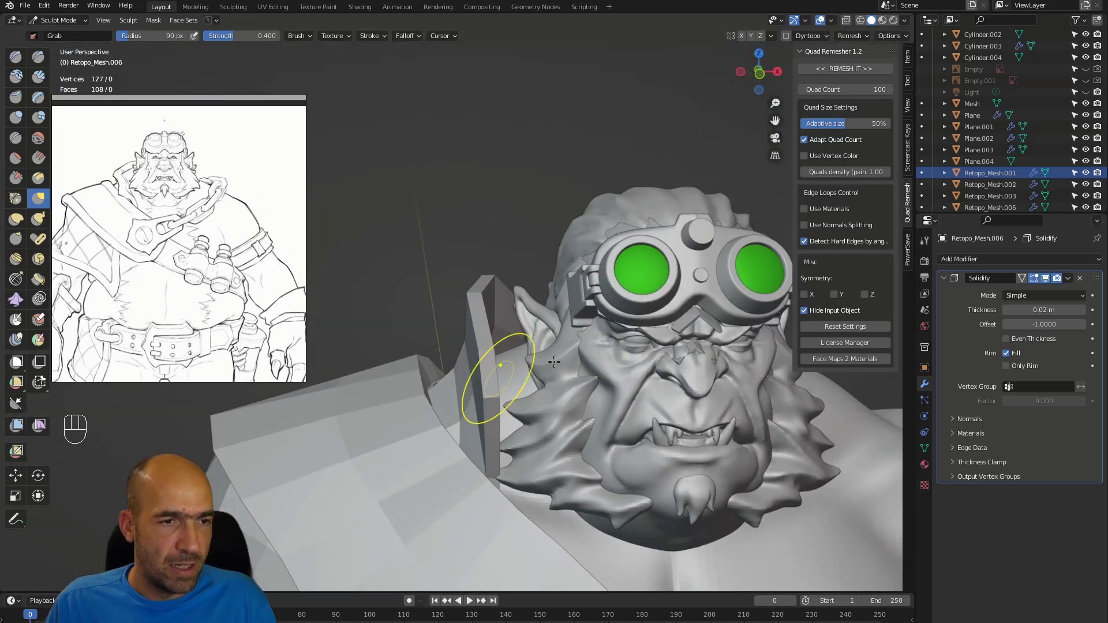
pyautogui.click(1083, 310)
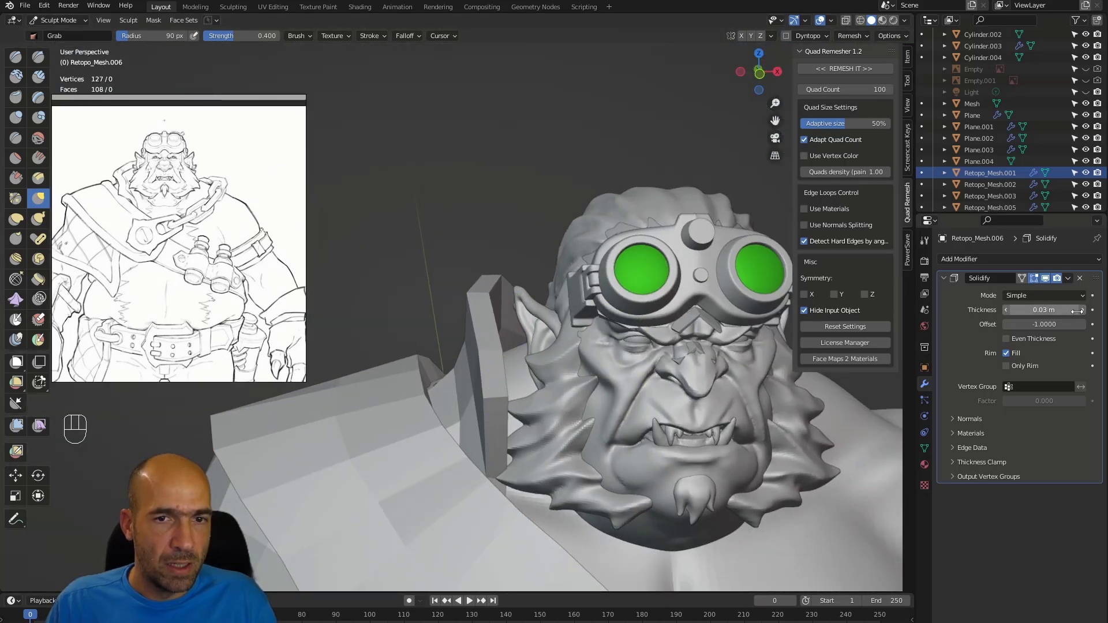
pyautogui.click(1082, 310)
pyautogui.moveTo(577, 369)
pyautogui.keyDown('ctrl'); pyautogui.keyDown('alt'); pyautogui.mouseDown(button='middle')
pyautogui.moveTo(578, 352)
pyautogui.moveTo(548, 404)
pyautogui.moveTo(526, 416)
pyautogui.moveTo(560, 358)
pyautogui.mouseUp(button='middle'); pyautogui.keyUp('alt'); pyautogui.keyUp('ctrl')
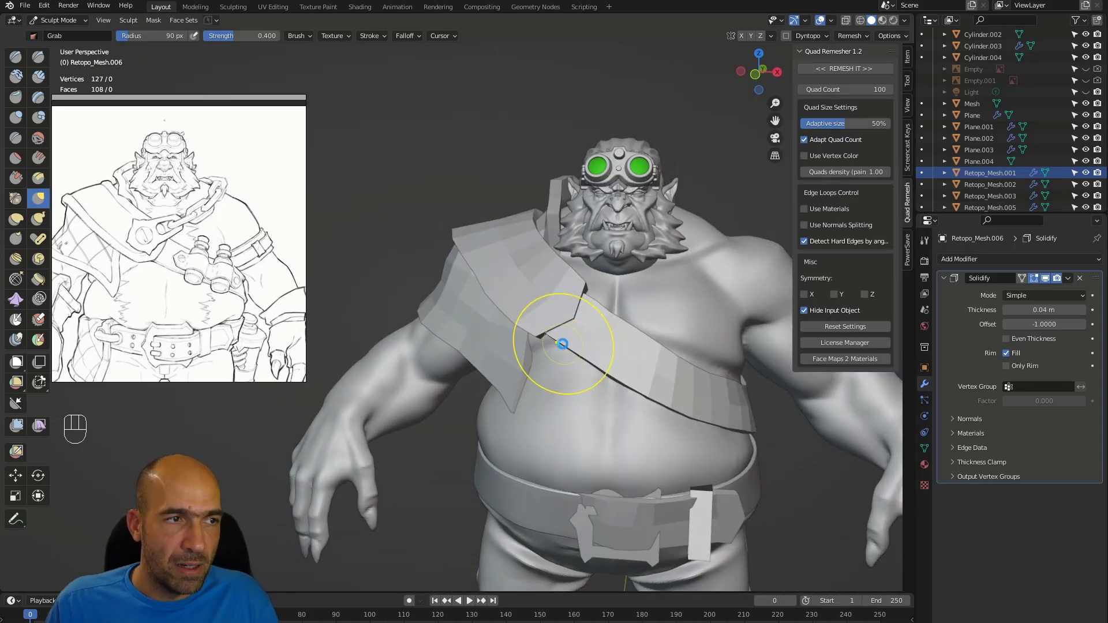
# - Fit the cape around the shoulder and upper arm using Grab with a 123 px radius
pyautogui.keyDown('alt'); pyautogui.moveTo(586, 367); pyautogui.dragTo(519, 354, button='middle'); pyautogui.keyUp('alt')
pyautogui.press('g')
pyautogui.press(']')
pyautogui.press(']')
pyautogui.press(']')
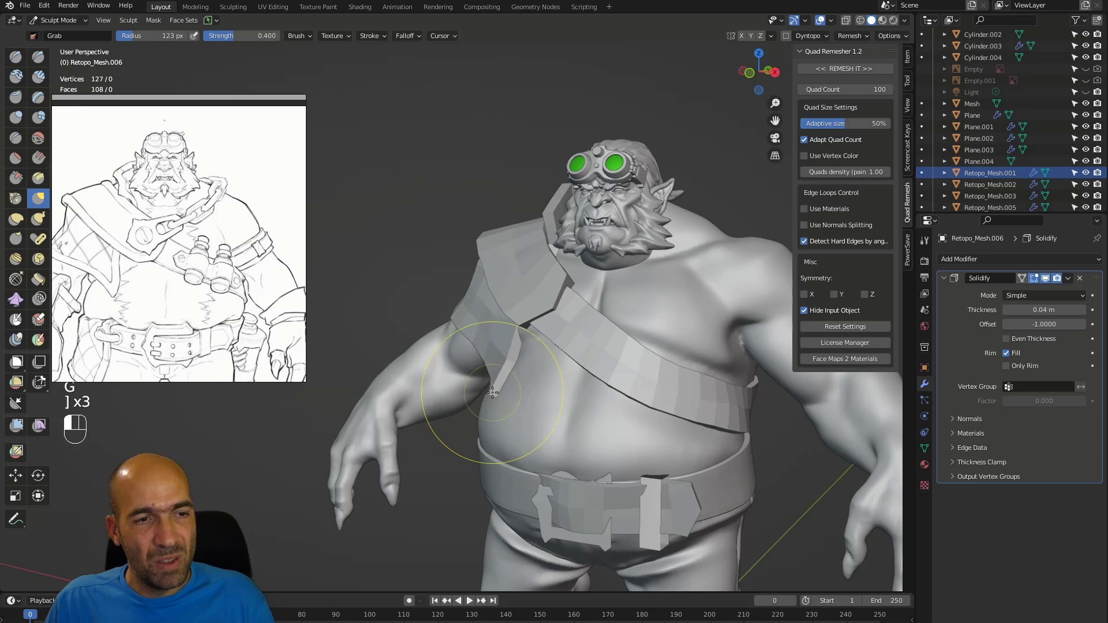
pyautogui.moveTo(492, 390)
pyautogui.keyDown('alt'); pyautogui.mouseDown(button='middle')
pyautogui.moveTo(705, 359)
pyautogui.moveTo(631, 269)
pyautogui.moveTo(622, 339)
pyautogui.moveTo(673, 346)
pyautogui.moveTo(631, 325)
pyautogui.moveTo(594, 394)
pyautogui.moveTo(639, 363)
pyautogui.mouseUp(button='middle'); pyautogui.keyUp('alt')
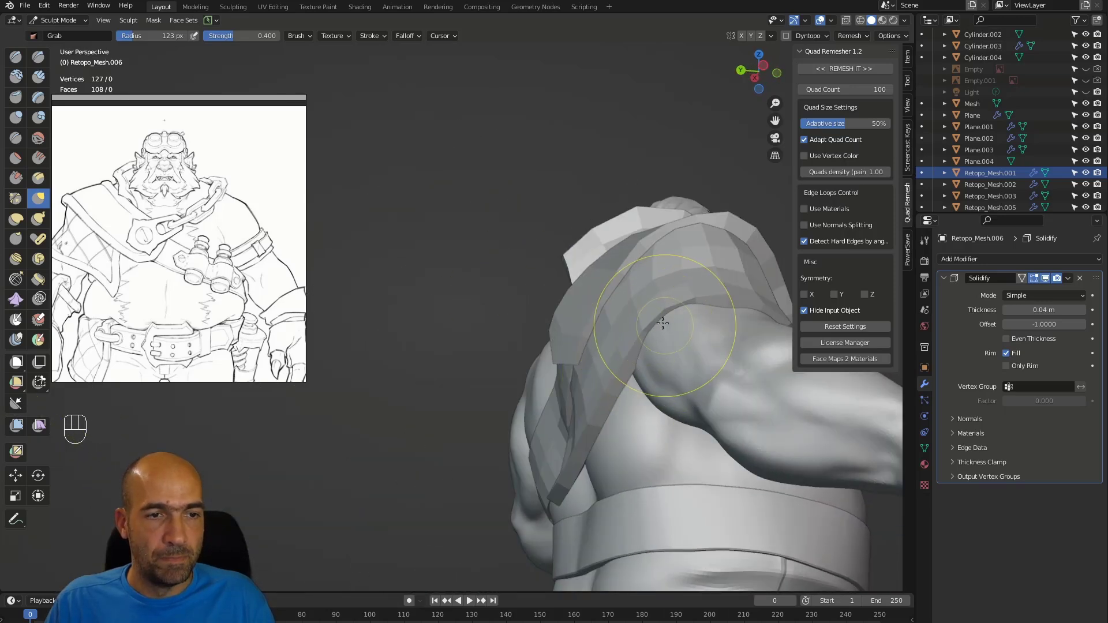
pyautogui.moveTo(723, 310)
pyautogui.keyDown('alt'); pyautogui.mouseDown(button='middle')
pyautogui.moveTo(664, 290)
pyautogui.moveTo(527, 277)
pyautogui.moveTo(576, 330)
pyautogui.mouseUp(button='middle'); pyautogui.keyUp('alt')
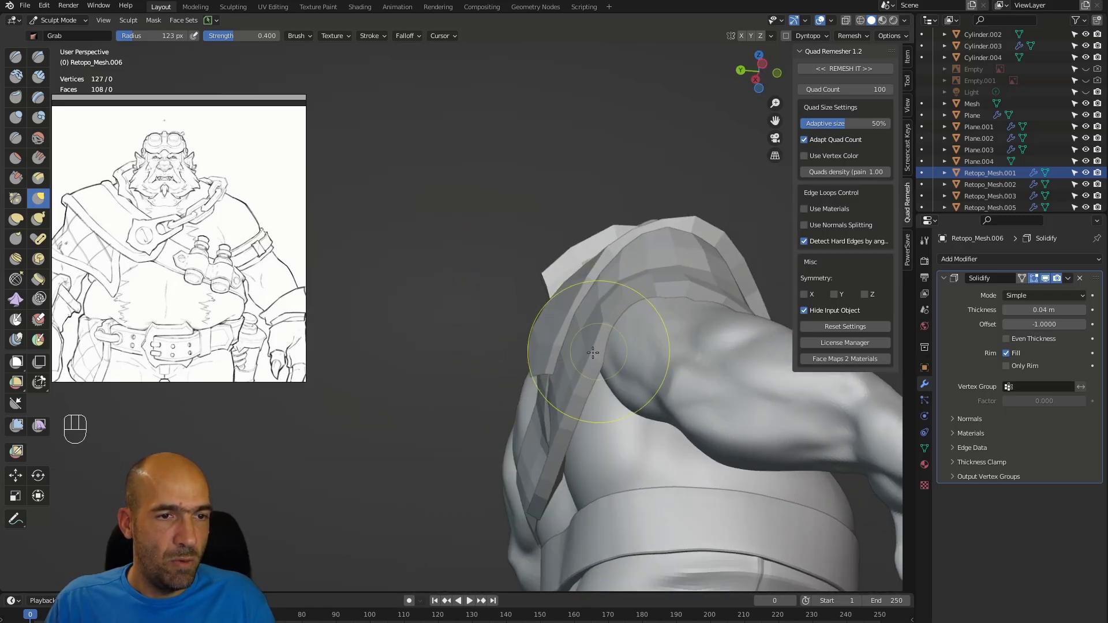
pyautogui.moveTo(645, 305)
pyautogui.keyDown('alt'); pyautogui.mouseDown(button='middle')
pyautogui.moveTo(458, 358)
pyautogui.moveTo(410, 354)
pyautogui.moveTo(413, 417)
pyautogui.mouseUp(button='middle'); pyautogui.keyUp('alt')
pyautogui.moveTo(471, 429); pyautogui.dragTo(460, 425)
# - Reshape the cape's outer edge so it flares over the upper arm, checking its front and back
pyautogui.moveTo(432, 416)
pyautogui.keyDown('alt'); pyautogui.mouseDown(button='middle')
pyautogui.moveTo(528, 445)
pyautogui.moveTo(526, 485)
pyautogui.mouseUp(button='middle'); pyautogui.keyUp('alt')
pyautogui.keyDown('alt'); pyautogui.moveTo(526, 485); pyautogui.dragTo(443, 537, button='middle'); pyautogui.keyUp('alt')
pyautogui.moveTo(443, 536)
pyautogui.keyDown('alt'); pyautogui.keyDown('shift'); pyautogui.mouseDown(button='middle')
pyautogui.moveTo(458, 448)
pyautogui.moveTo(494, 461)
pyautogui.mouseUp(button='middle'); pyautogui.keyUp('shift'); pyautogui.keyUp('alt')
pyautogui.moveTo(594, 427)
pyautogui.keyDown('alt'); pyautogui.mouseDown(button='middle')
pyautogui.moveTo(586, 433)
pyautogui.moveTo(724, 431)
pyautogui.mouseUp(button='middle'); pyautogui.keyUp('alt')
pyautogui.keyDown('alt'); pyautogui.keyDown('shift'); pyautogui.moveTo(517, 413); pyautogui.dragTo(577, 398, button='middle'); pyautogui.keyUp('shift'); pyautogui.keyUp('alt')
pyautogui.keyDown('alt'); pyautogui.moveTo(508, 398); pyautogui.dragTo(568, 393, button='middle'); pyautogui.keyUp('alt')
pyautogui.moveTo(568, 392)
pyautogui.keyDown('ctrl'); pyautogui.keyDown('alt'); pyautogui.mouseDown(button='middle')
pyautogui.moveTo(554, 415)
pyautogui.moveTo(349, 410)
pyautogui.mouseUp(button='middle'); pyautogui.keyUp('alt'); pyautogui.keyUp('ctrl')
pyautogui.keyDown('alt'); pyautogui.moveTo(609, 357); pyautogui.dragTo(508, 363, button='middle'); pyautogui.keyUp('alt')
pyautogui.moveTo(576, 368)
pyautogui.keyDown('alt'); pyautogui.keyDown('shift'); pyautogui.mouseDown(button='middle')
pyautogui.moveTo(554, 357)
pyautogui.moveTo(590, 359)
pyautogui.moveTo(609, 329)
pyautogui.mouseUp(button='middle'); pyautogui.keyUp('shift'); pyautogui.keyUp('alt')
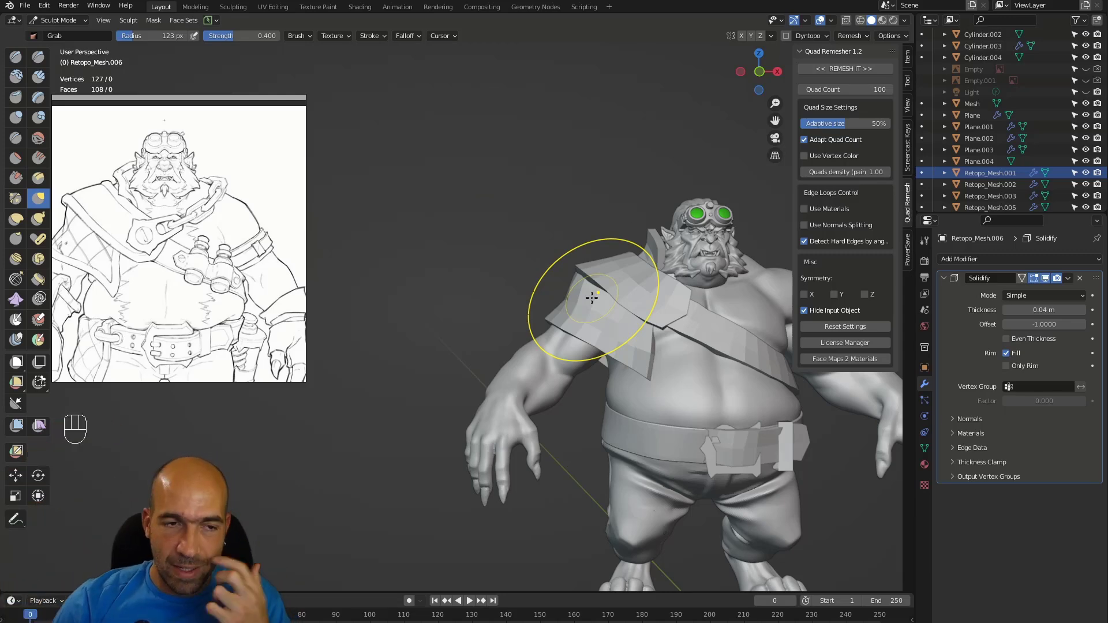
pyautogui.keyDown('alt'); pyautogui.keyDown('shift'); pyautogui.moveTo(665, 401); pyautogui.dragTo(518, 322, button='middle'); pyautogui.keyUp('shift'); pyautogui.keyUp('alt')
pyautogui.keyDown('ctrl'); pyautogui.keyDown('alt'); pyautogui.moveTo(604, 383); pyautogui.dragTo(621, 491, button='middle'); pyautogui.keyUp('alt'); pyautogui.keyUp('ctrl')
pyautogui.keyDown('alt'); pyautogui.moveTo(534, 361); pyautogui.dragTo(554, 368, button='middle'); pyautogui.keyUp('alt')
pyautogui.hotkey('alt', 'q')
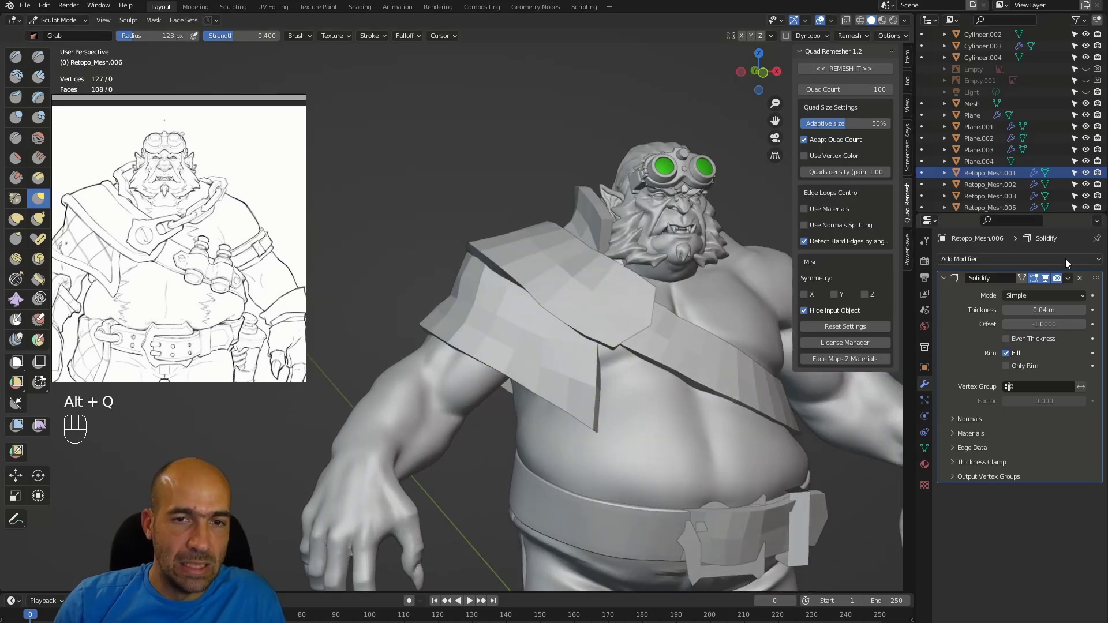
pyautogui.click(1065, 260)
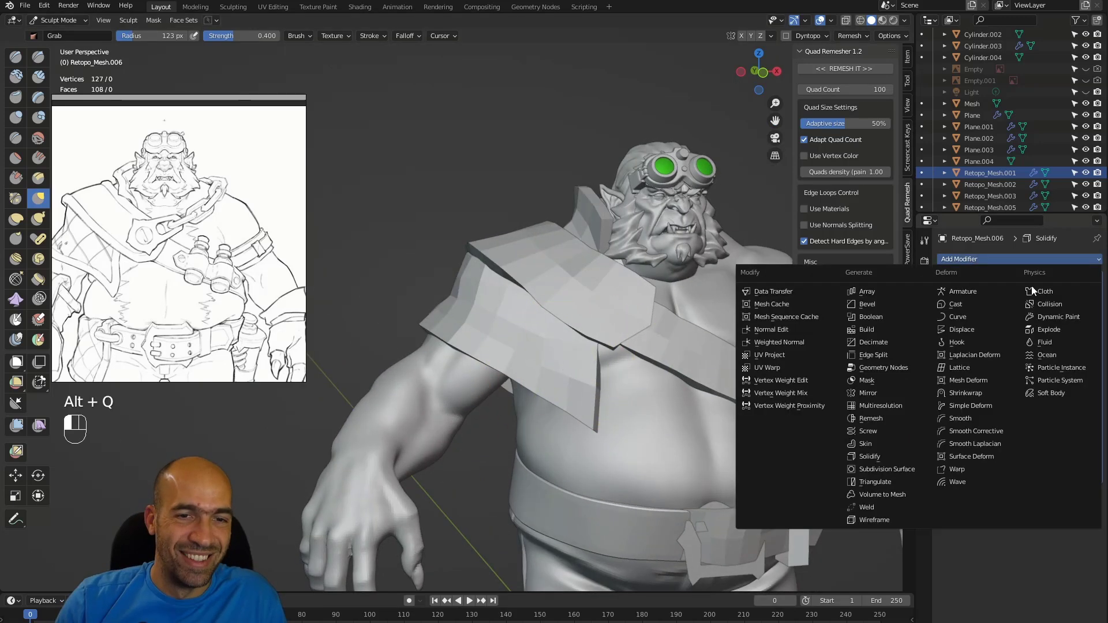
pyautogui.click(905, 458)
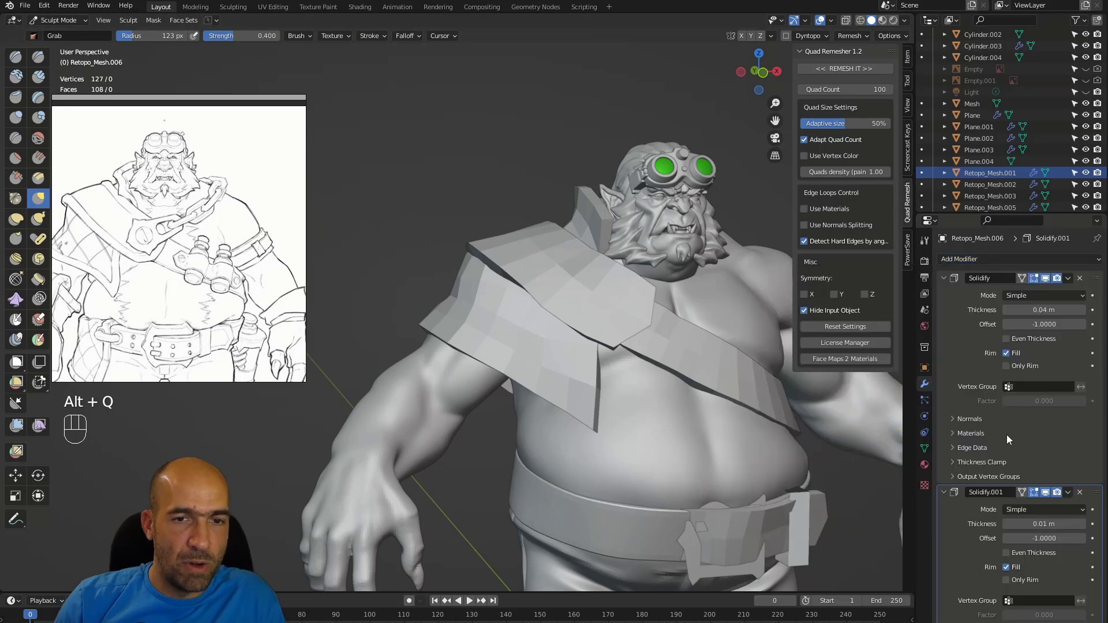
pyautogui.click(1079, 494)
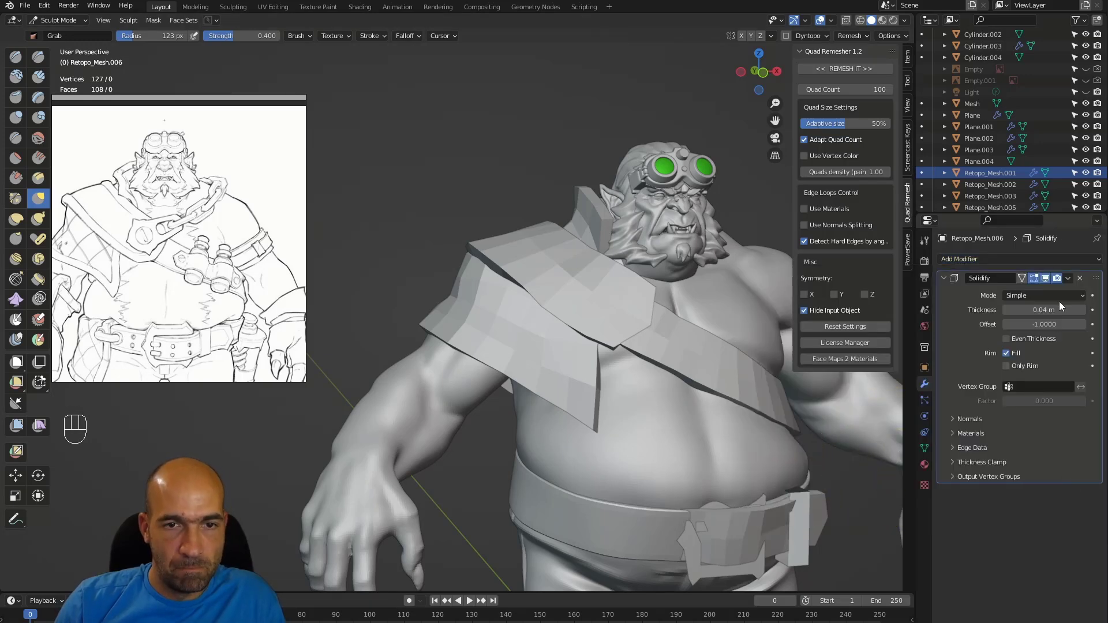
# - Add a Subdivision Surface modifier to the cape with 4 viewport levels and 3 render levels
pyautogui.click(1057, 261)
pyautogui.click(908, 469)
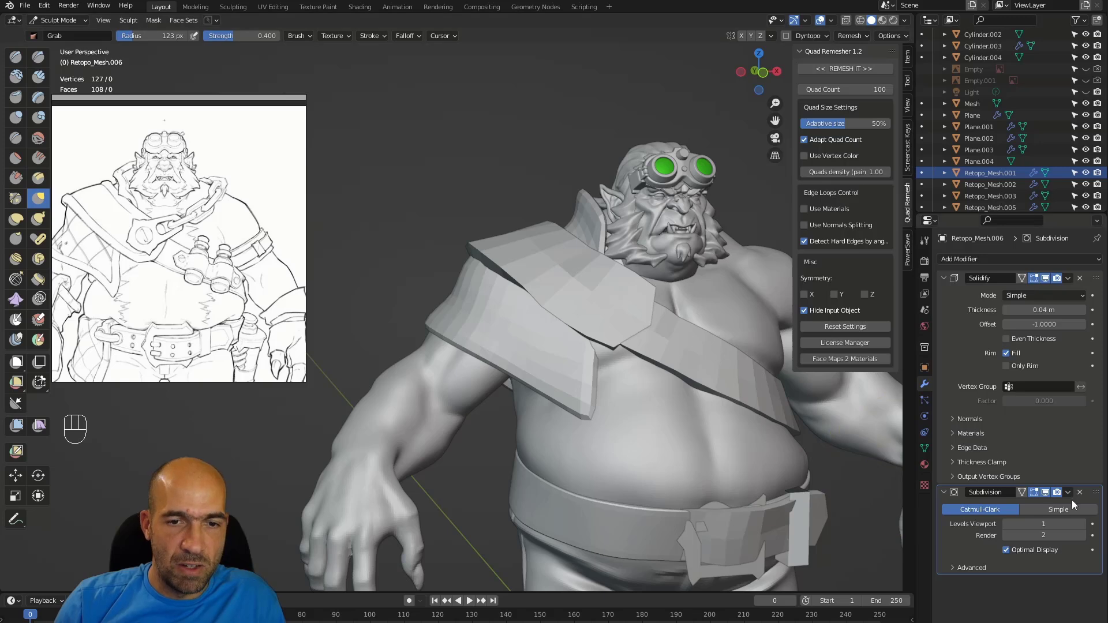
pyautogui.click(1083, 524)
pyautogui.click(1083, 524)
pyautogui.click(1083, 524)
pyautogui.click(1082, 536)
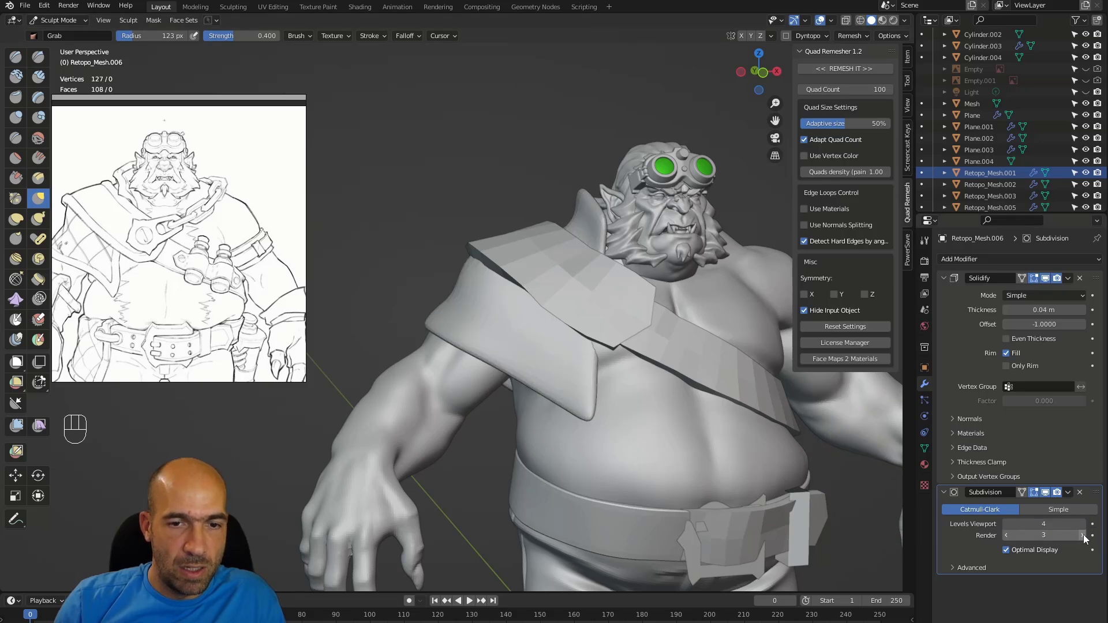
pyautogui.moveTo(667, 377)
pyautogui.keyDown('alt'); pyautogui.mouseDown()
pyautogui.moveTo(733, 379)
pyautogui.moveTo(670, 382)
pyautogui.mouseUp(); pyautogui.keyUp('alt')
# - Set the cape's Solidify edge crease to 0.327 inner, 0.320 outer and 0.327 rim
pyautogui.click(979, 448)
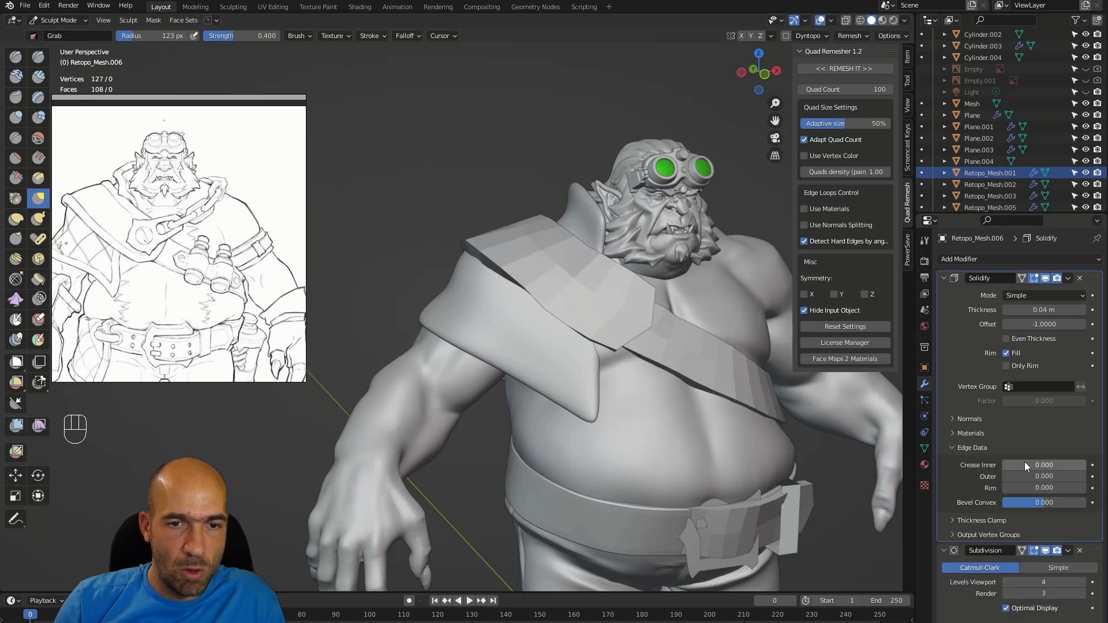
pyautogui.moveTo(1033, 465); pyautogui.dragTo(1065, 475)
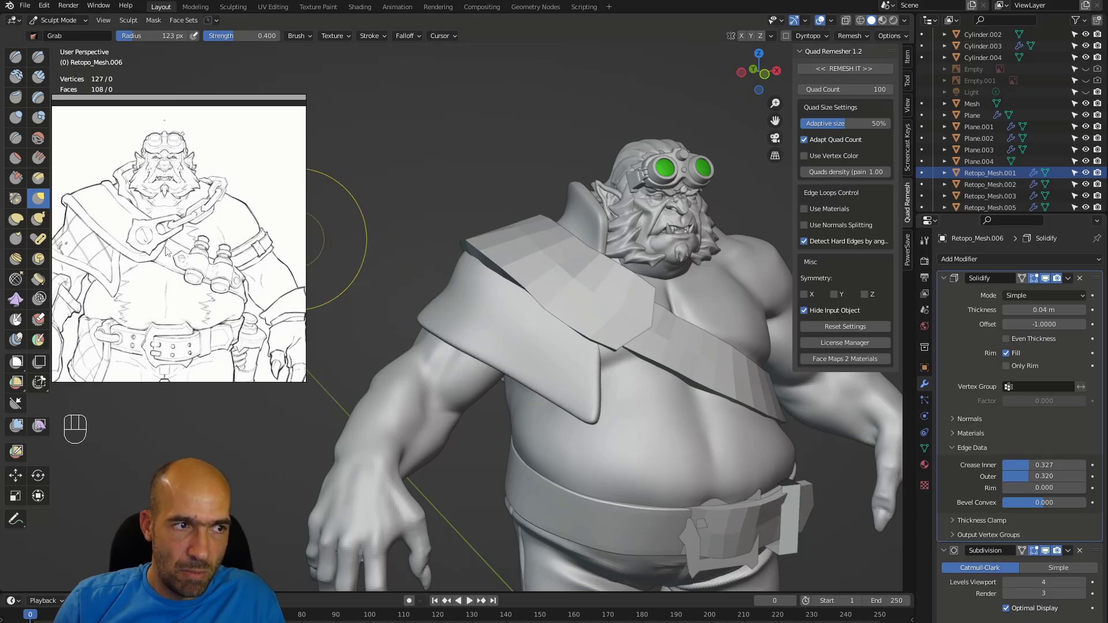
pyautogui.moveTo(745, 421)
pyautogui.keyDown('alt'); pyautogui.mouseDown()
pyautogui.moveTo(703, 425)
pyautogui.moveTo(735, 416)
pyautogui.mouseUp(); pyautogui.keyUp('alt')
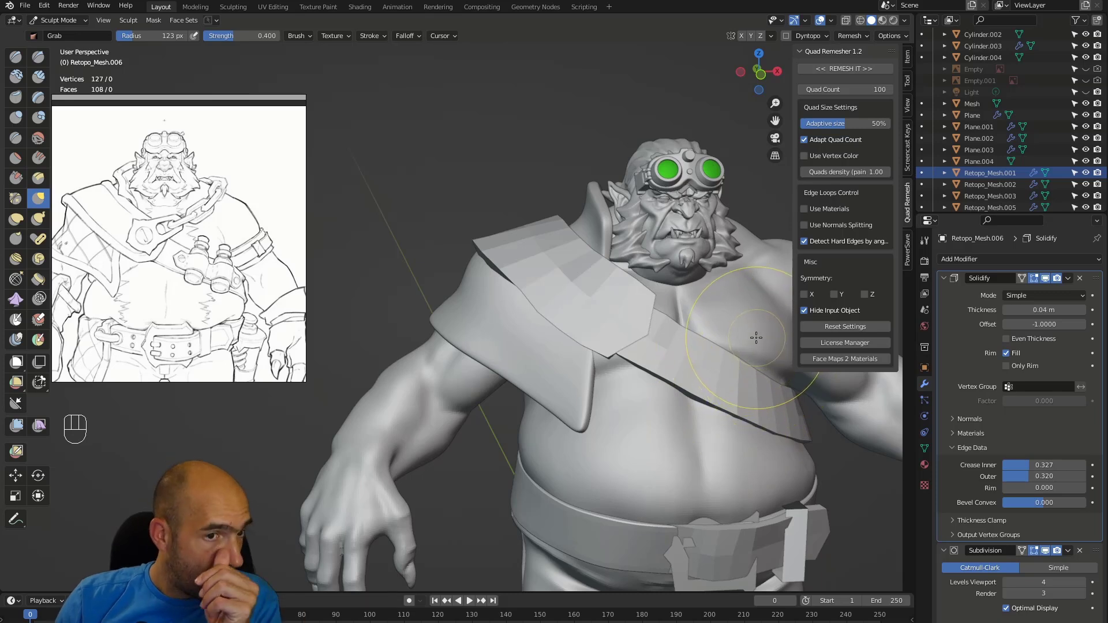
pyautogui.moveTo(1026, 490); pyautogui.dragTo(1062, 493)
pyautogui.keyDown('alt'); pyautogui.moveTo(583, 439); pyautogui.dragTo(774, 485); pyautogui.keyUp('alt')
pyautogui.keyDown('alt'); pyautogui.moveTo(719, 421); pyautogui.dragTo(814, 459); pyautogui.keyUp('alt')
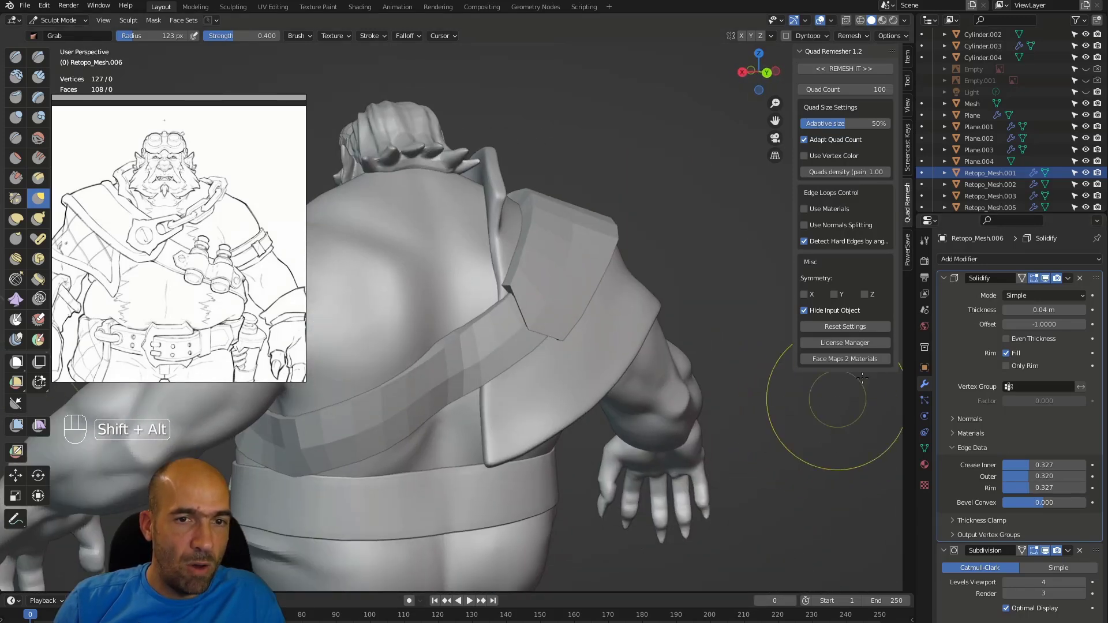
# - Toggle the cape's Solidify and Subdivision modifiers off and on in the viewport to compare their effect
pyautogui.click(1046, 278)
pyautogui.click(1045, 278)
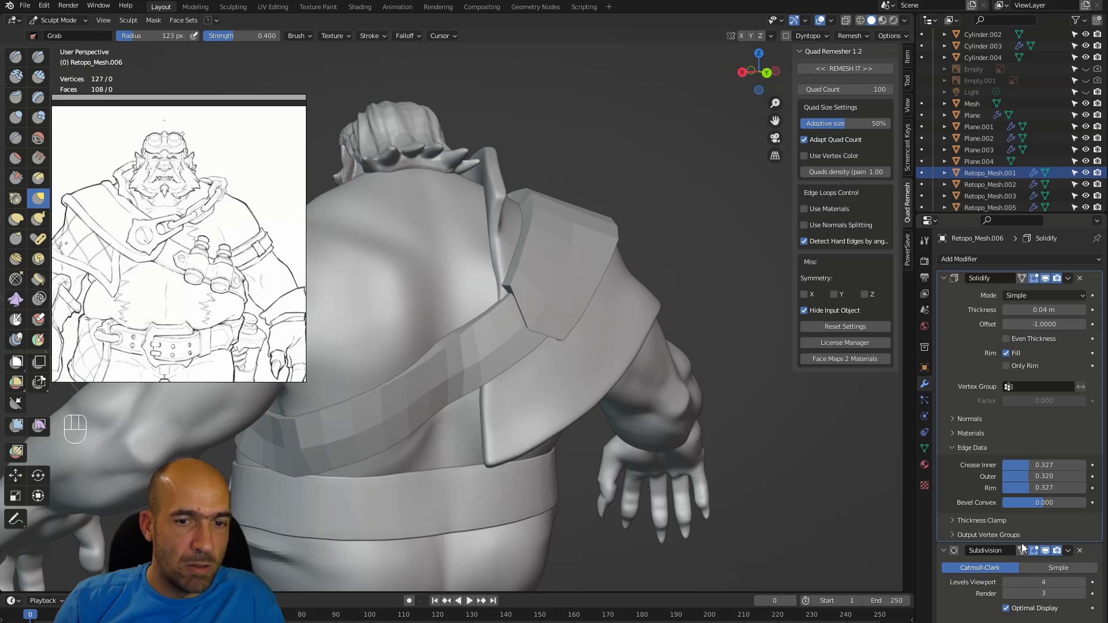
pyautogui.click(1049, 551)
pyautogui.click(1050, 551)
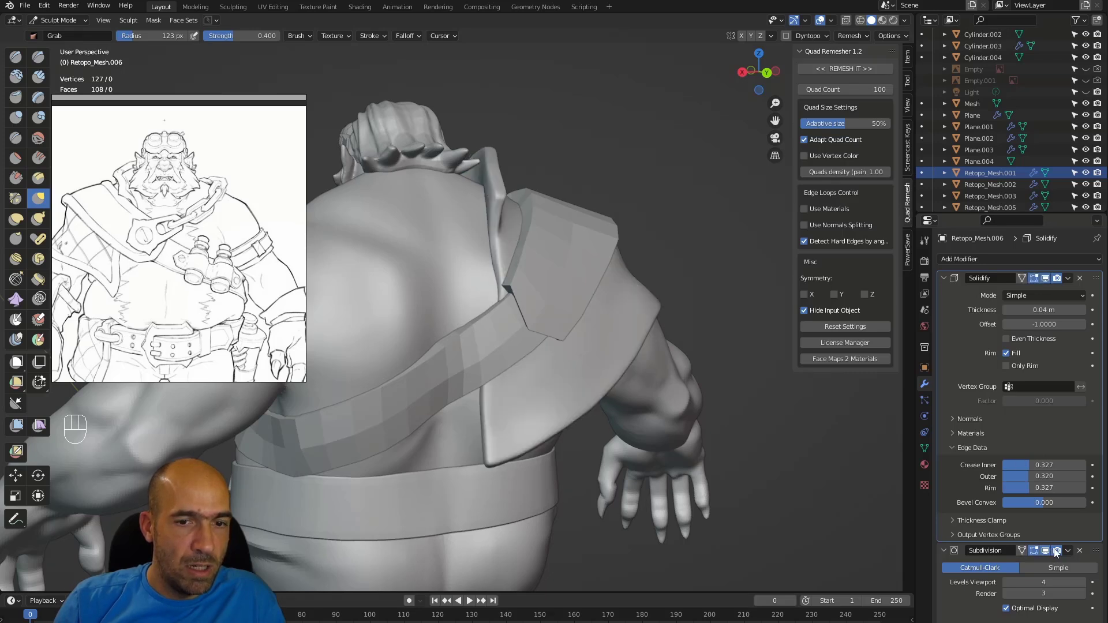
# - Toggle only the cape's Subdivision modifier off and on in the viewport, and examine the smoothed cape from back to front
pyautogui.click(1045, 552)
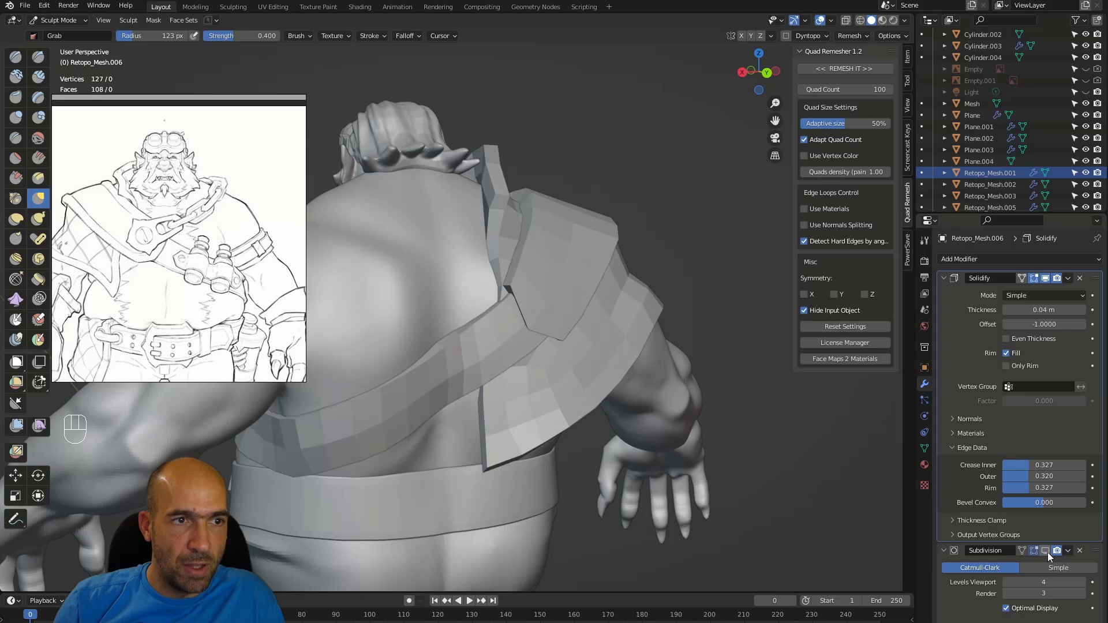
pyautogui.click(1045, 551)
pyautogui.keyDown('alt'); pyautogui.moveTo(673, 445); pyautogui.dragTo(655, 458); pyautogui.keyUp('alt')
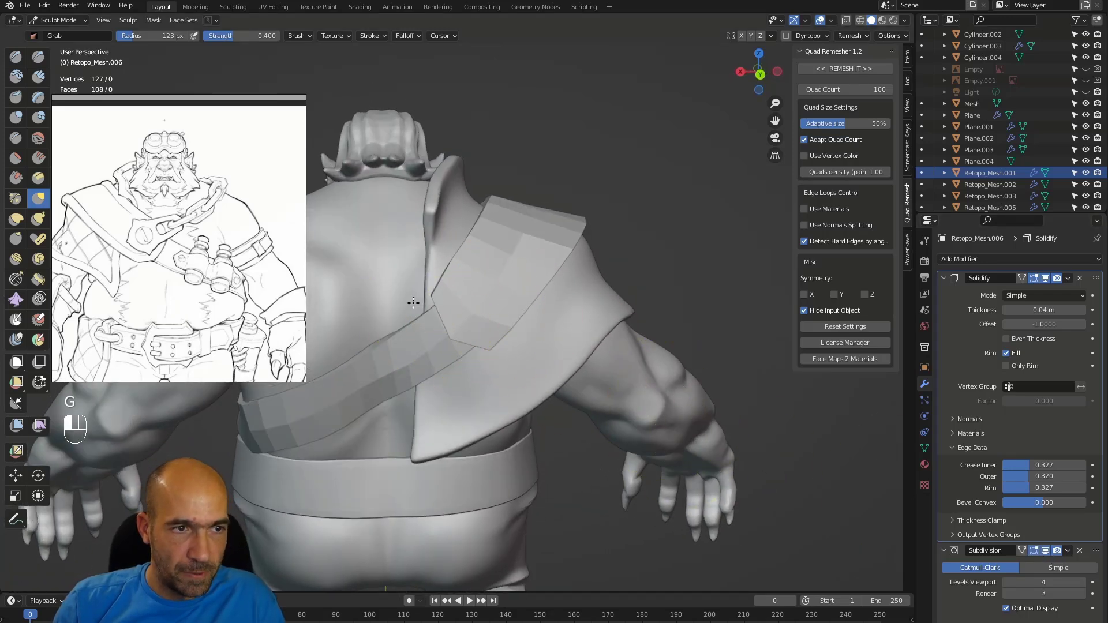
pyautogui.moveTo(426, 430)
pyautogui.keyDown('ctrl'); pyautogui.keyDown('alt'); pyautogui.mouseDown()
pyautogui.moveTo(435, 406)
pyautogui.moveTo(385, 419)
pyautogui.moveTo(323, 414)
pyautogui.moveTo(407, 404)
pyautogui.mouseUp(); pyautogui.keyUp('alt'); pyautogui.keyUp('ctrl')
pyautogui.keyDown('alt'); pyautogui.moveTo(495, 400); pyautogui.dragTo(580, 417); pyautogui.keyUp('alt')
pyautogui.keyDown('ctrl'); pyautogui.keyDown('alt'); pyautogui.moveTo(490, 456); pyautogui.dragTo(515, 419); pyautogui.keyUp('alt'); pyautogui.keyUp('ctrl')
pyautogui.keyDown('alt'); pyautogui.moveTo(510, 373); pyautogui.dragTo(497, 359); pyautogui.keyUp('alt')
pyautogui.moveTo(500, 335)
pyautogui.keyDown('ctrl'); pyautogui.keyDown('alt'); pyautogui.mouseDown()
pyautogui.moveTo(505, 364)
pyautogui.moveTo(536, 367)
pyautogui.moveTo(528, 375)
pyautogui.moveTo(576, 369)
pyautogui.moveTo(516, 333)
pyautogui.mouseUp(); pyautogui.keyUp('alt'); pyautogui.keyUp('ctrl')
# - Make the belt's overlapping end piece active and add a Subdivision Surface modifier with 3 viewport and 3 render levels
pyautogui.hotkey('alt', 'q')
pyautogui.keyDown('ctrl'); pyautogui.keyDown('alt'); pyautogui.moveTo(566, 365); pyautogui.dragTo(623, 354); pyautogui.keyUp('alt'); pyautogui.keyUp('ctrl')
pyautogui.keyDown('alt'); pyautogui.moveTo(624, 354); pyautogui.dragTo(649, 339); pyautogui.keyUp('alt')
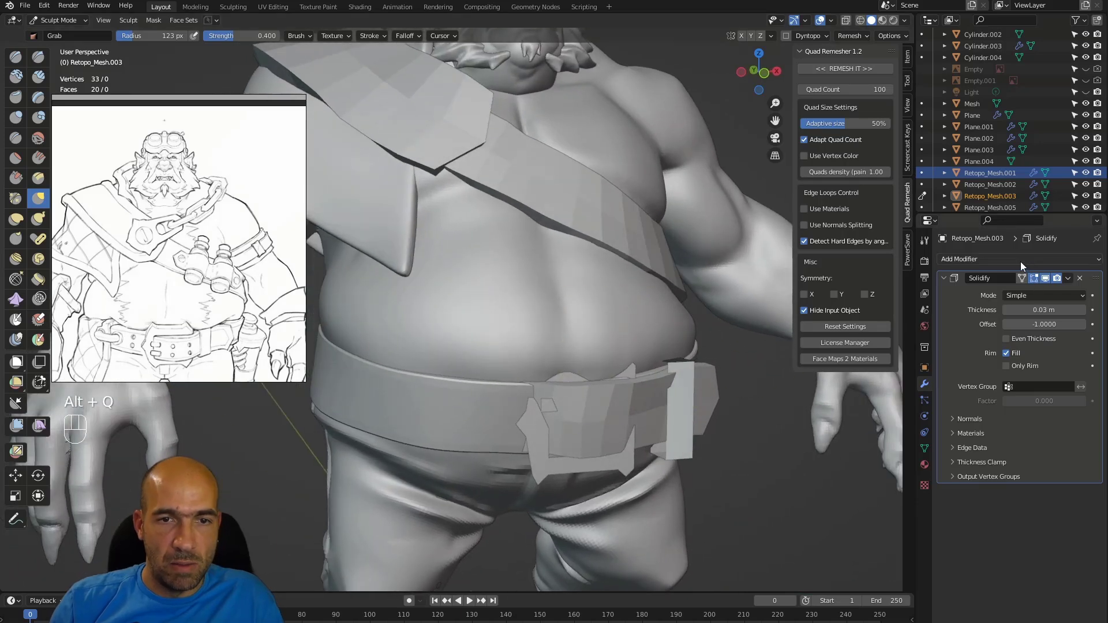
pyautogui.click(1003, 260)
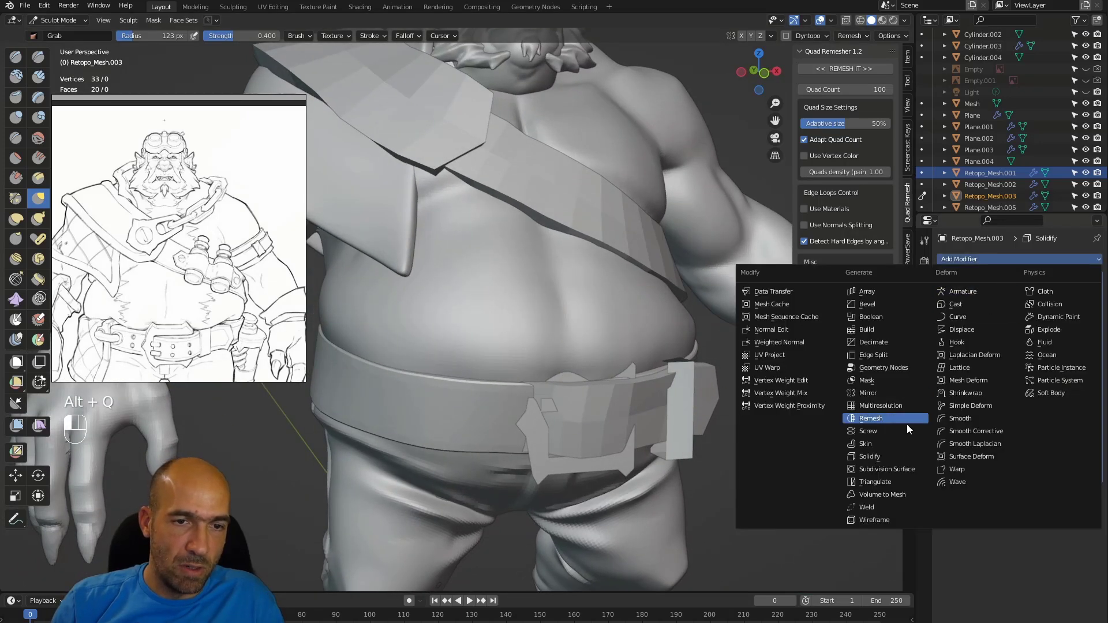
pyautogui.click(892, 469)
pyautogui.click(1084, 524)
pyautogui.click(1084, 524)
pyautogui.click(1084, 535)
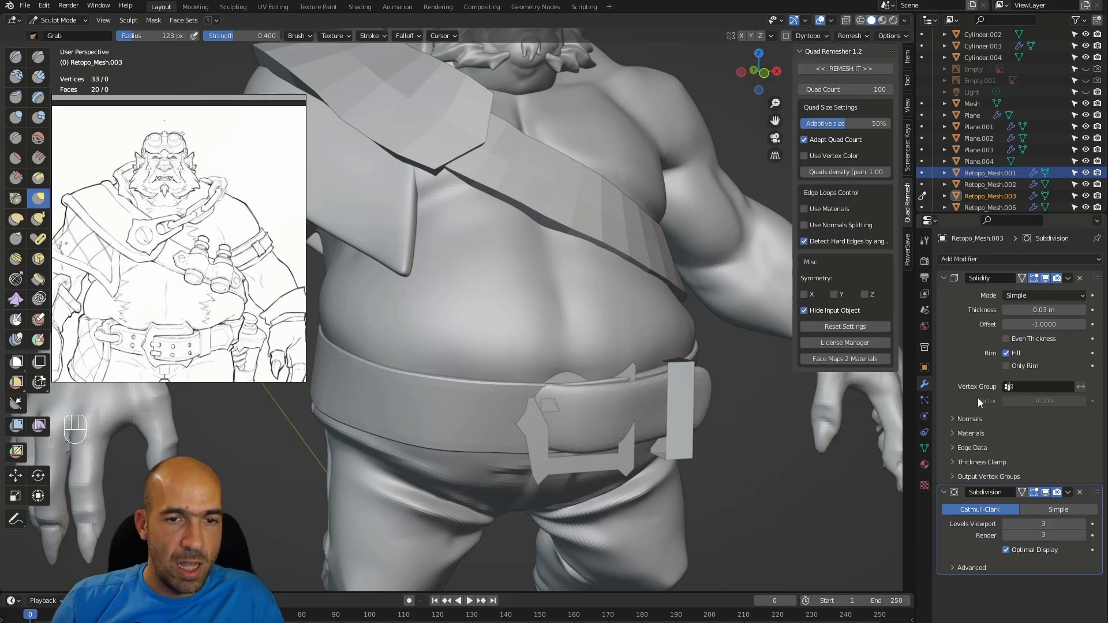
# - Set the belt end piece's Solidify edge crease to 0.340 inner, 0.354 outer and 0.381 rim
pyautogui.click(981, 448)
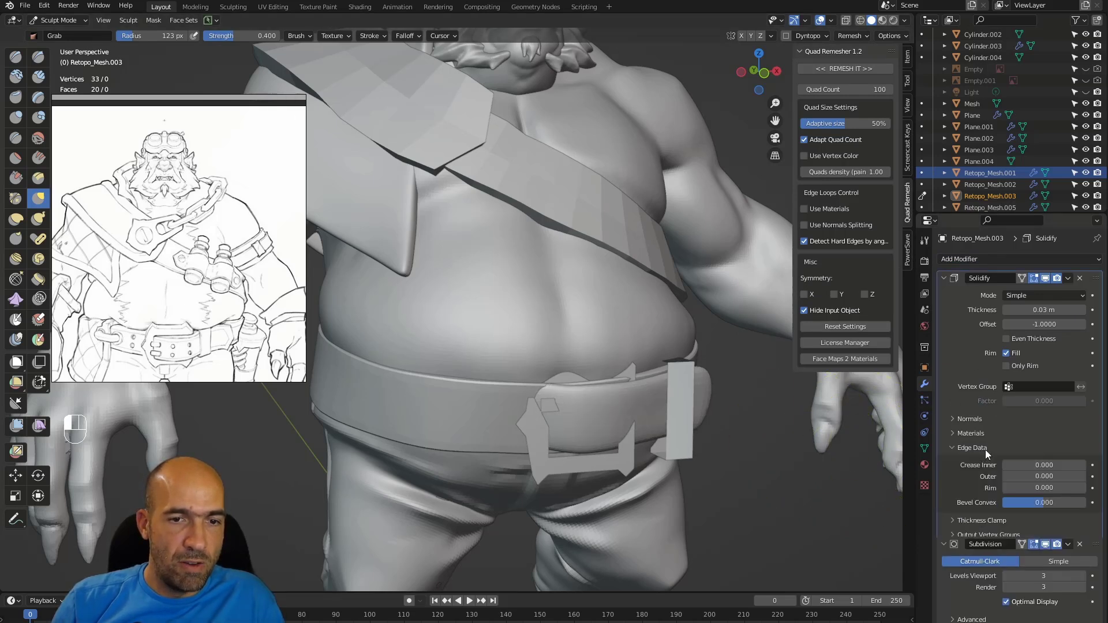
pyautogui.moveTo(1026, 464); pyautogui.dragTo(1077, 492)
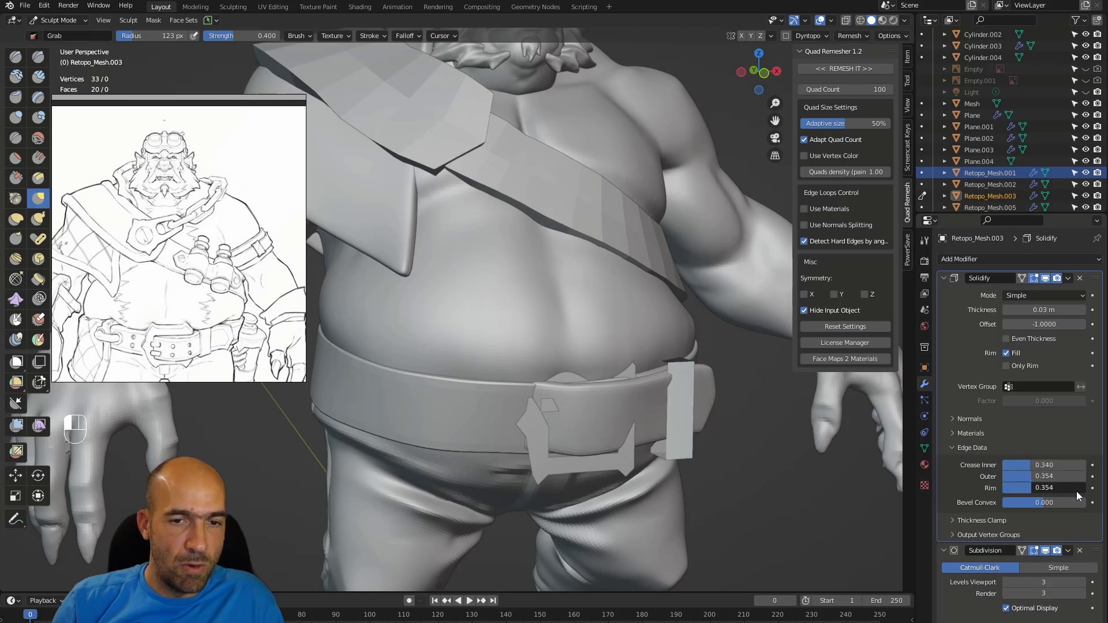
pyautogui.moveTo(652, 432)
pyautogui.keyDown('alt'); pyautogui.mouseDown(button='middle')
pyautogui.moveTo(684, 428)
pyautogui.moveTo(595, 422)
pyautogui.mouseUp(button='middle'); pyautogui.keyUp('alt')
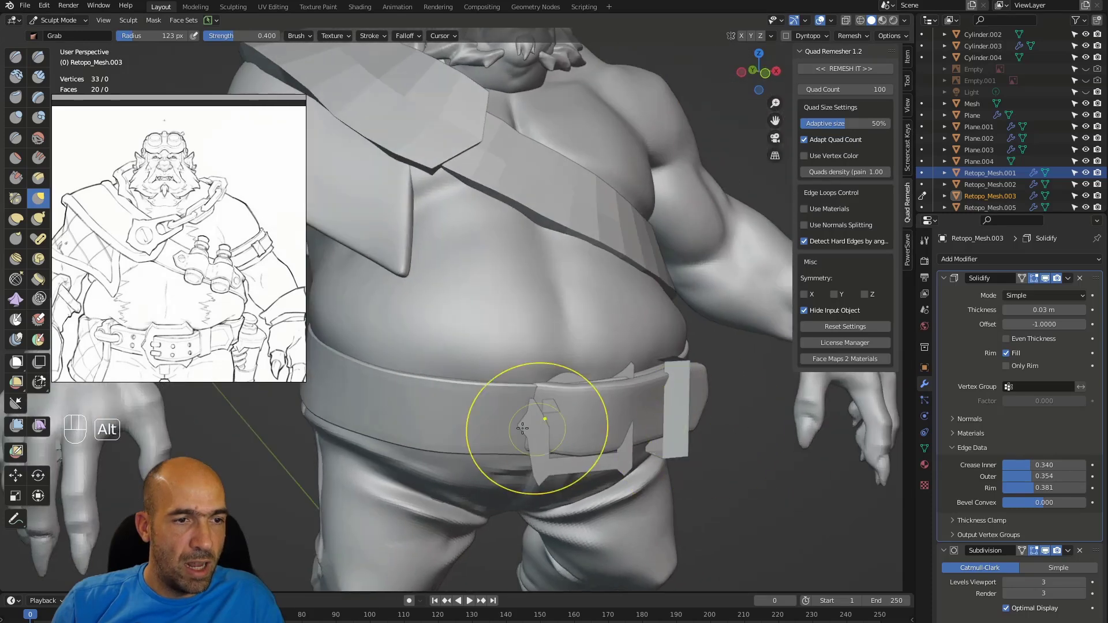
# - Switch to the main belt and set its Solidify edge crease to 0.483 inner and 0.463 outer
pyautogui.hotkey('alt', 'q')
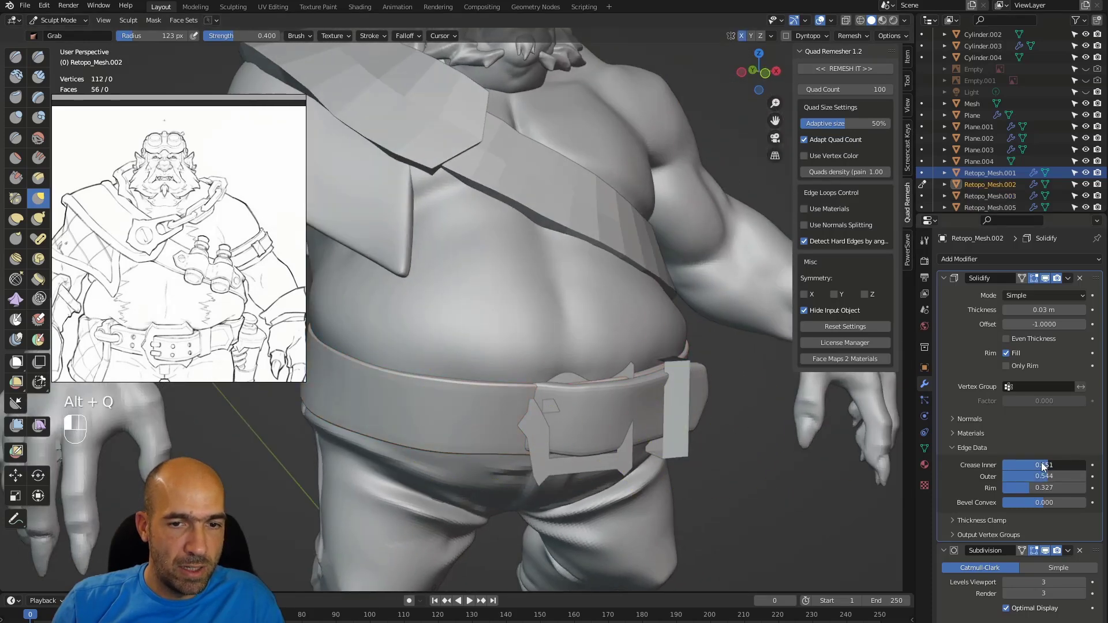
pyautogui.press('Return')
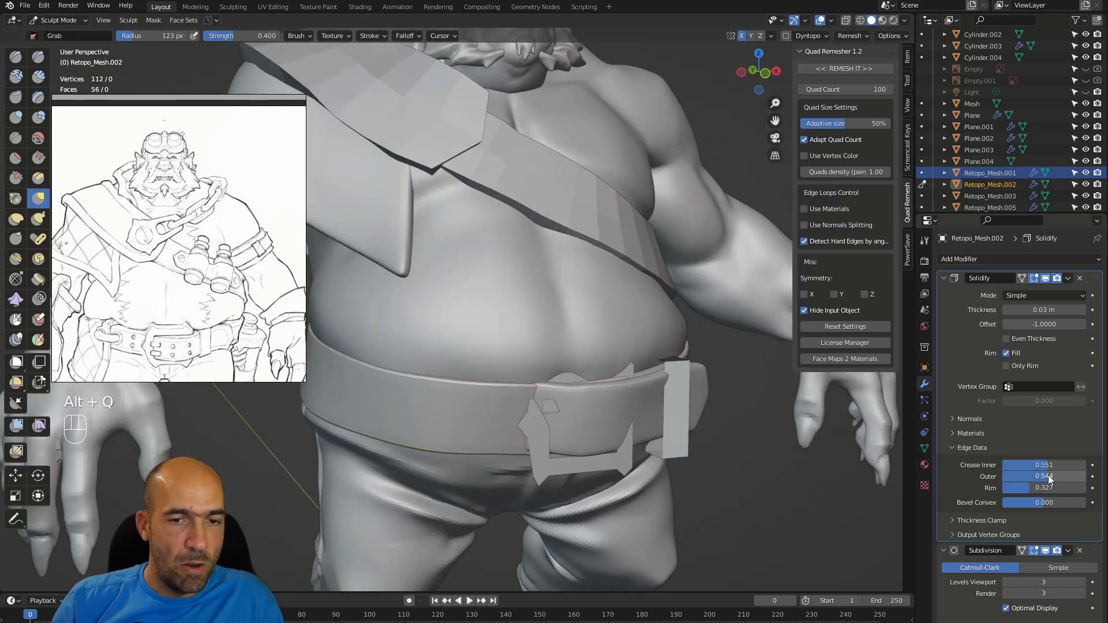
pyautogui.moveTo(1031, 478); pyautogui.dragTo(1030, 467)
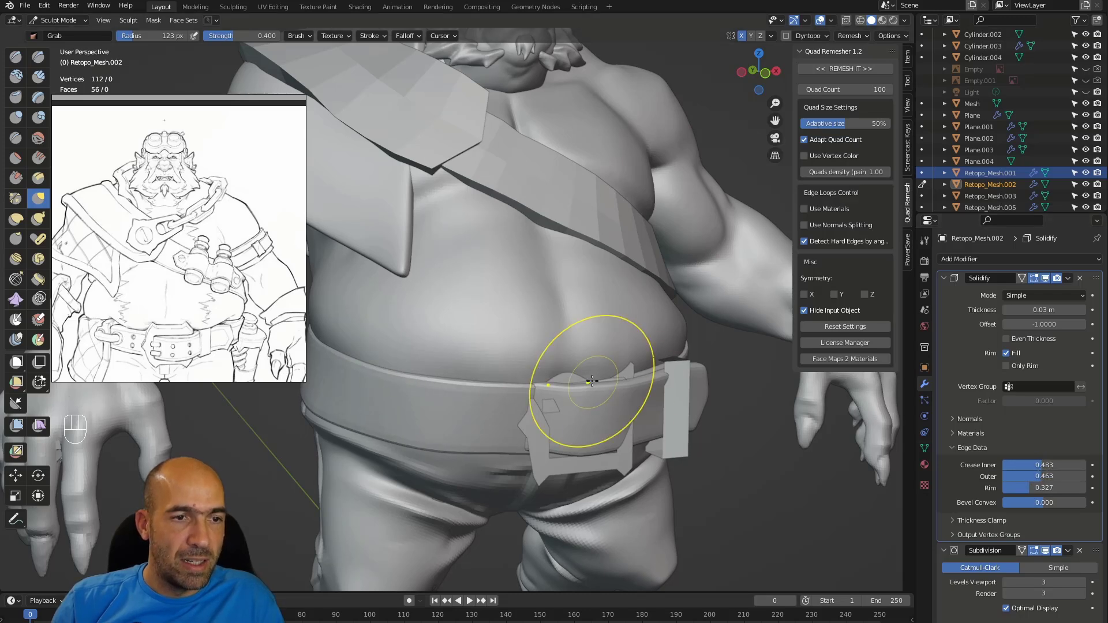
# - Inspect the smoothed belt and its end piece up close, and check the whole figure from the side
pyautogui.moveTo(689, 397)
pyautogui.keyDown('alt'); pyautogui.mouseDown(button='middle')
pyautogui.moveTo(667, 402)
pyautogui.moveTo(698, 387)
pyautogui.moveTo(675, 413)
pyautogui.moveTo(621, 414)
pyautogui.moveTo(672, 411)
pyautogui.moveTo(685, 396)
pyautogui.moveTo(673, 383)
pyautogui.mouseUp(button='middle'); pyautogui.keyUp('alt')
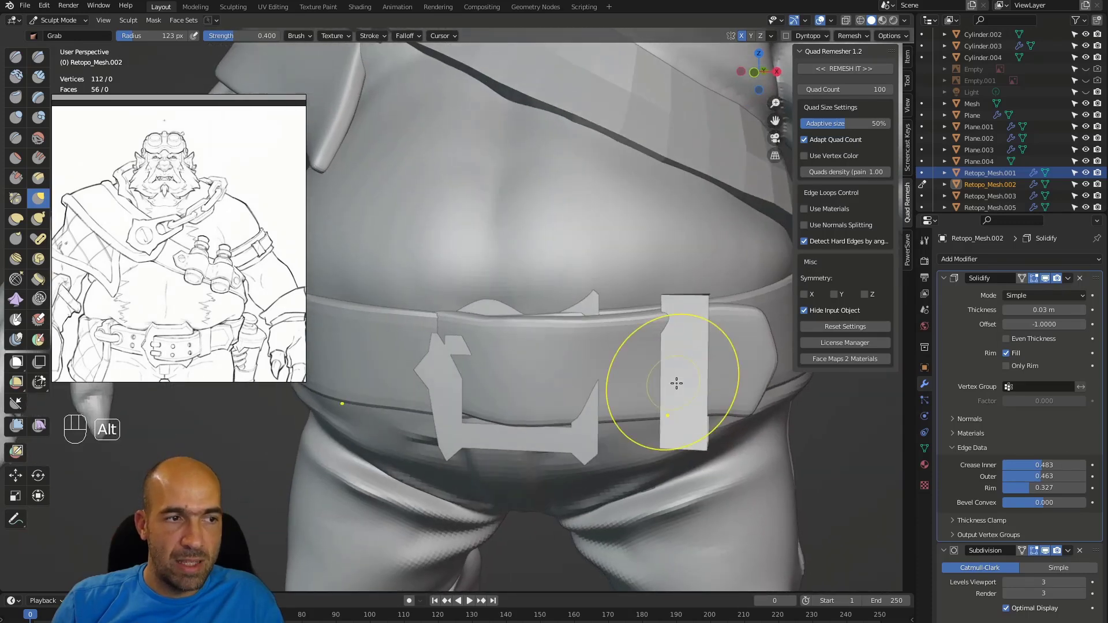
pyautogui.hotkey('alt', 'q')
pyautogui.hotkey('alt', 'q')
pyautogui.moveTo(732, 361)
pyautogui.keyDown('ctrl'); pyautogui.keyDown('alt'); pyautogui.mouseDown(button='middle')
pyautogui.moveTo(719, 384)
pyautogui.moveTo(635, 384)
pyautogui.mouseUp(button='middle'); pyautogui.keyUp('alt'); pyautogui.keyUp('ctrl')
pyautogui.keyDown('ctrl'); pyautogui.keyDown('alt'); pyautogui.moveTo(635, 384); pyautogui.dragTo(613, 359, button='middle'); pyautogui.keyUp('alt'); pyautogui.keyUp('ctrl')
pyautogui.keyDown('alt'); pyautogui.keyDown('shift'); pyautogui.moveTo(654, 283); pyautogui.dragTo(656, 364, button='middle'); pyautogui.keyUp('shift'); pyautogui.keyUp('alt')
pyautogui.keyDown('alt'); pyautogui.moveTo(656, 363); pyautogui.dragTo(645, 379, button='middle'); pyautogui.keyUp('alt')
pyautogui.moveTo(644, 379)
pyautogui.keyDown('ctrl'); pyautogui.keyDown('alt'); pyautogui.mouseDown(button='middle')
pyautogui.moveTo(643, 363)
pyautogui.moveTo(673, 470)
pyautogui.moveTo(679, 463)
pyautogui.moveTo(667, 485)
pyautogui.mouseUp(button='middle'); pyautogui.keyUp('alt'); pyautogui.keyUp('ctrl')
pyautogui.moveTo(600, 424)
pyautogui.keyDown('alt'); pyautogui.mouseDown(button='middle')
pyautogui.moveTo(631, 411)
pyautogui.moveTo(568, 411)
pyautogui.mouseUp(button='middle'); pyautogui.keyUp('alt')
pyautogui.moveTo(569, 411)
pyautogui.keyDown('alt'); pyautogui.keyDown('shift'); pyautogui.mouseDown(button='middle')
pyautogui.moveTo(612, 390)
pyautogui.moveTo(687, 388)
pyautogui.moveTo(599, 403)
pyautogui.mouseUp(button='middle'); pyautogui.keyUp('shift'); pyautogui.keyUp('alt')
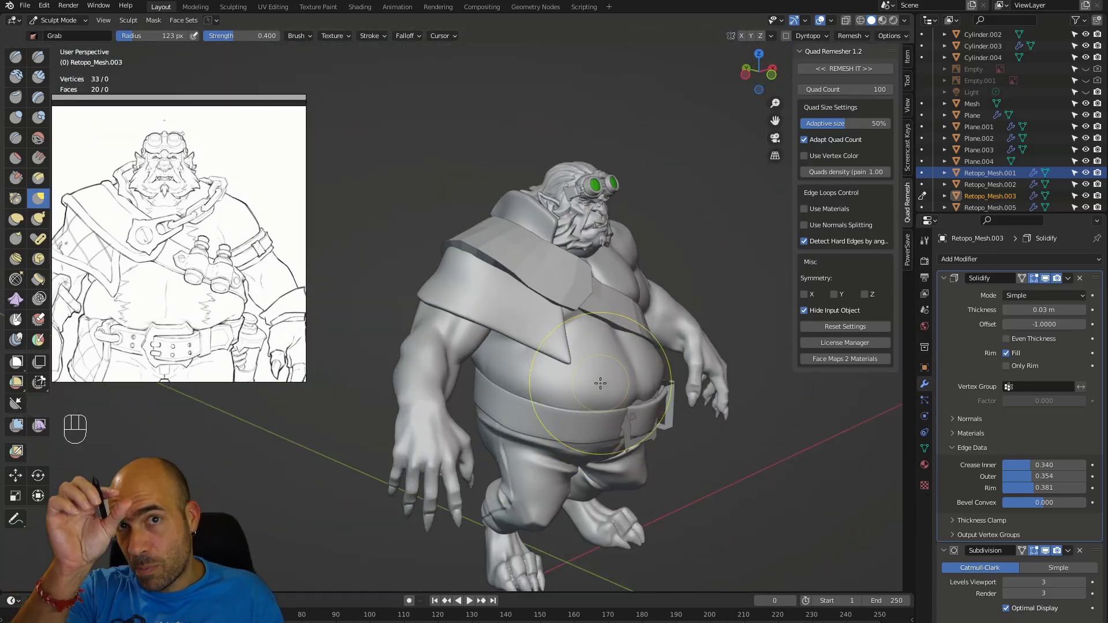
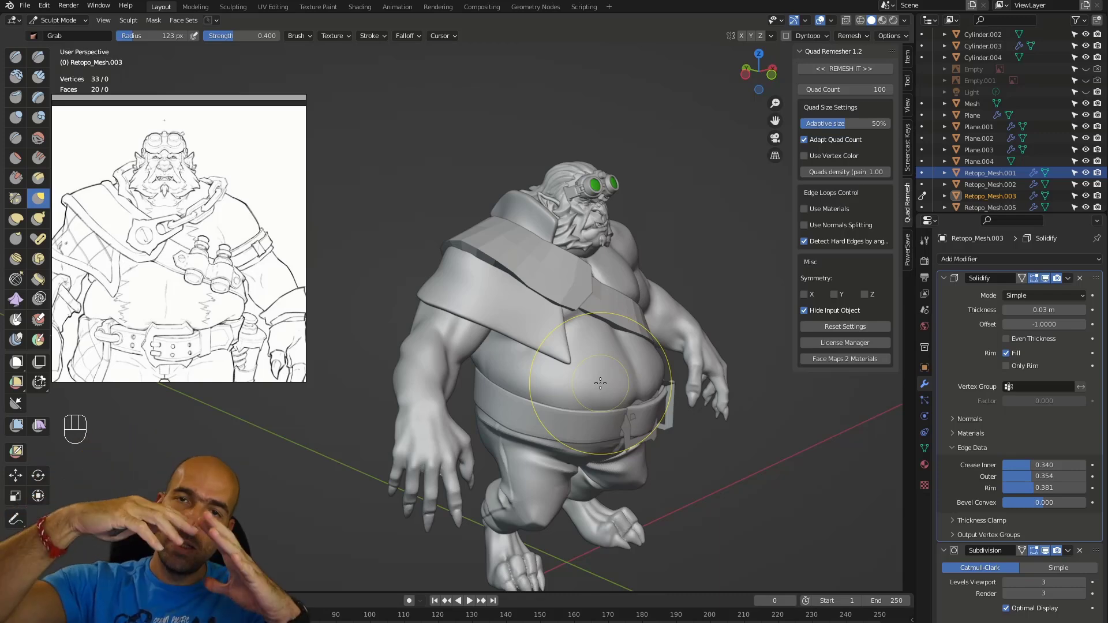
# - Examine the cape's collar, the shoulder piece's underside and the full outfit from the front
pyautogui.moveTo(616, 350)
pyautogui.keyDown('alt'); pyautogui.mouseDown(button='middle')
pyautogui.moveTo(564, 351)
pyautogui.moveTo(576, 350)
pyautogui.moveTo(573, 291)
pyautogui.moveTo(570, 332)
pyautogui.mouseUp(button='middle'); pyautogui.keyUp('alt')
pyautogui.keyDown('alt'); pyautogui.keyDown('shift'); pyautogui.moveTo(571, 332); pyautogui.dragTo(604, 441, button='middle'); pyautogui.keyUp('shift'); pyautogui.keyUp('alt')
pyautogui.keyDown('alt'); pyautogui.moveTo(605, 442); pyautogui.dragTo(613, 285, button='middle'); pyautogui.keyUp('alt')
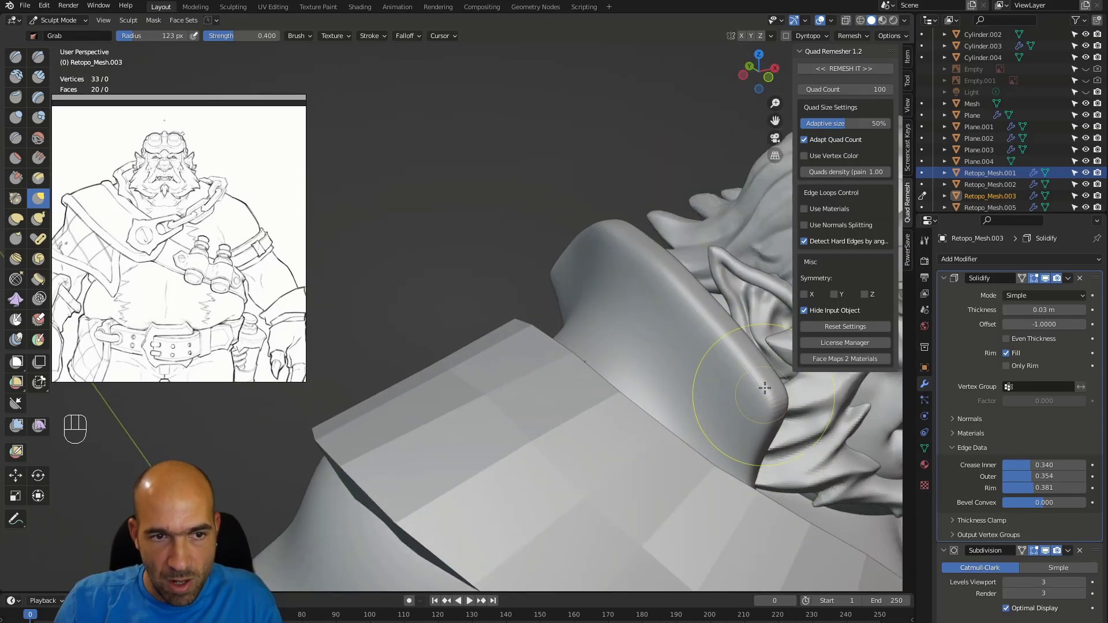
pyautogui.moveTo(700, 346)
pyautogui.keyDown('alt'); pyautogui.mouseDown(button='middle')
pyautogui.moveTo(643, 386)
pyautogui.moveTo(624, 381)
pyautogui.moveTo(606, 404)
pyautogui.moveTo(599, 370)
pyautogui.mouseUp(button='middle'); pyautogui.keyUp('alt')
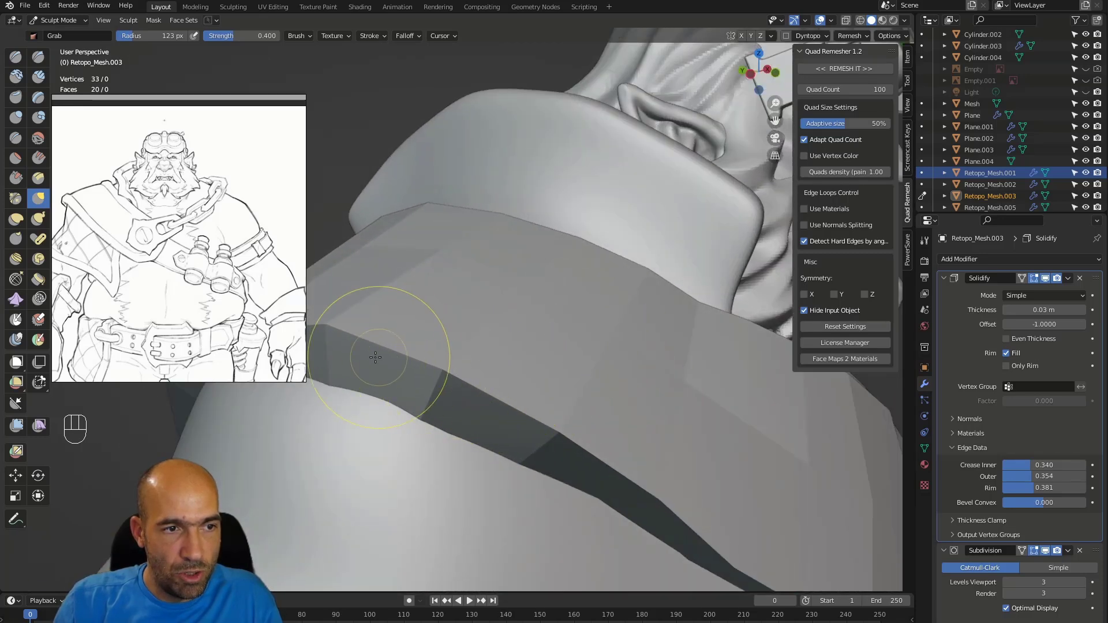
pyautogui.keyDown('ctrl'); pyautogui.keyDown('alt'); pyautogui.moveTo(399, 346); pyautogui.dragTo(534, 289, button='middle'); pyautogui.keyUp('alt'); pyautogui.keyUp('ctrl')
pyautogui.keyDown('alt'); pyautogui.moveTo(529, 346); pyautogui.dragTo(504, 354, button='middle'); pyautogui.keyUp('alt')
pyautogui.keyDown('alt'); pyautogui.keyDown('shift'); pyautogui.moveTo(427, 372); pyautogui.dragTo(494, 362, button='middle'); pyautogui.keyUp('shift'); pyautogui.keyUp('alt')
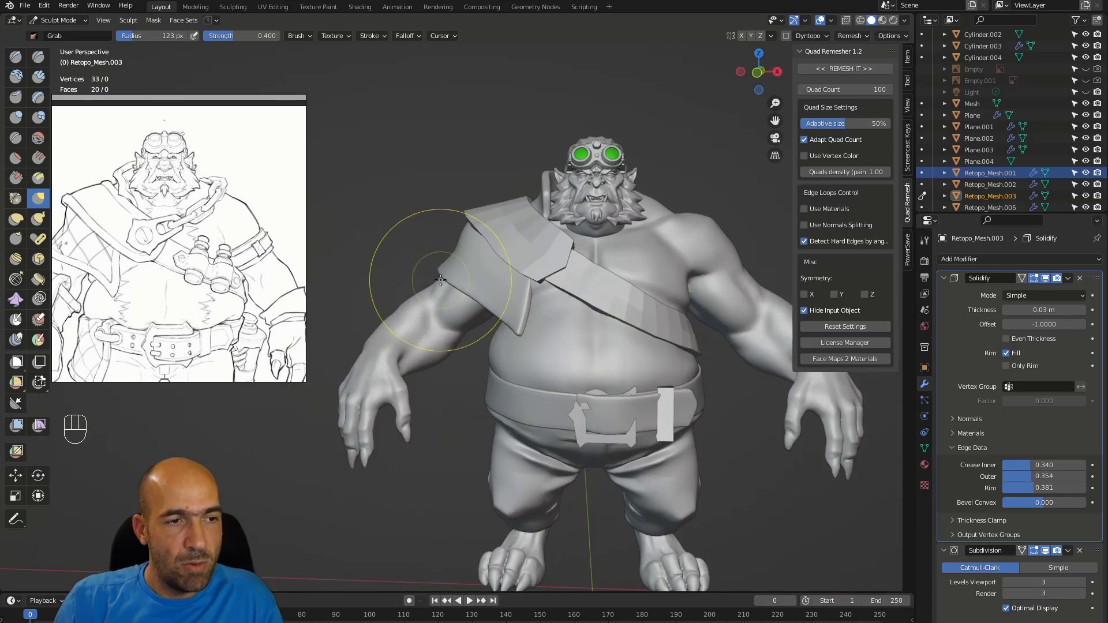
# - Switch sculpting to the ogre's body, set the Grab brush radius to 80 px and check the arm below the cape
pyautogui.hotkey('alt', 'q')
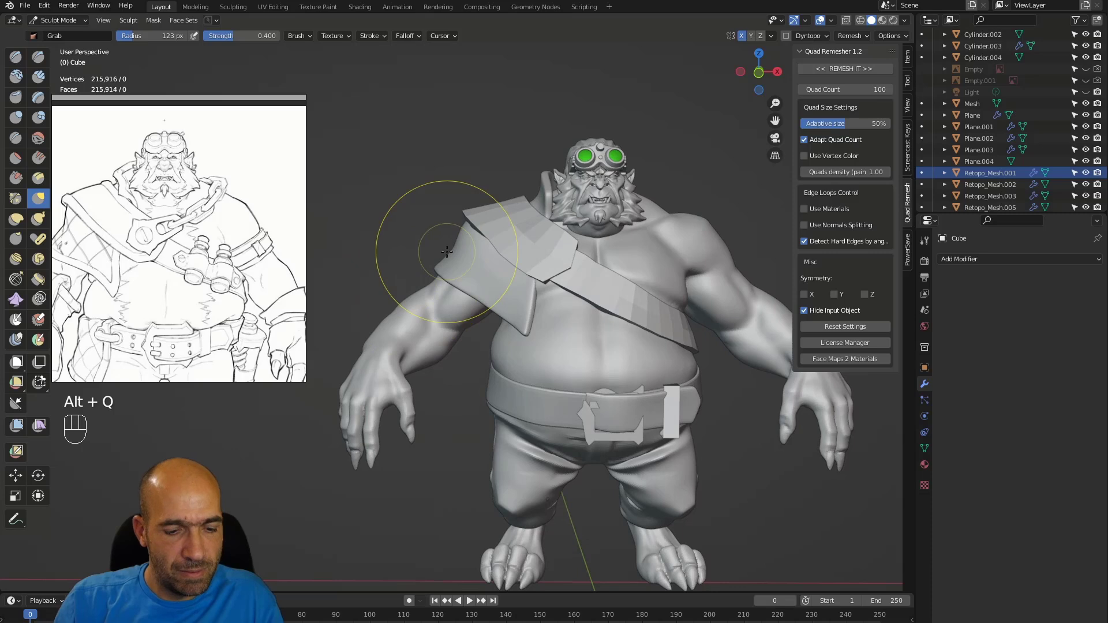
pyautogui.press('g')
pyautogui.press('[')
pyautogui.press('[')
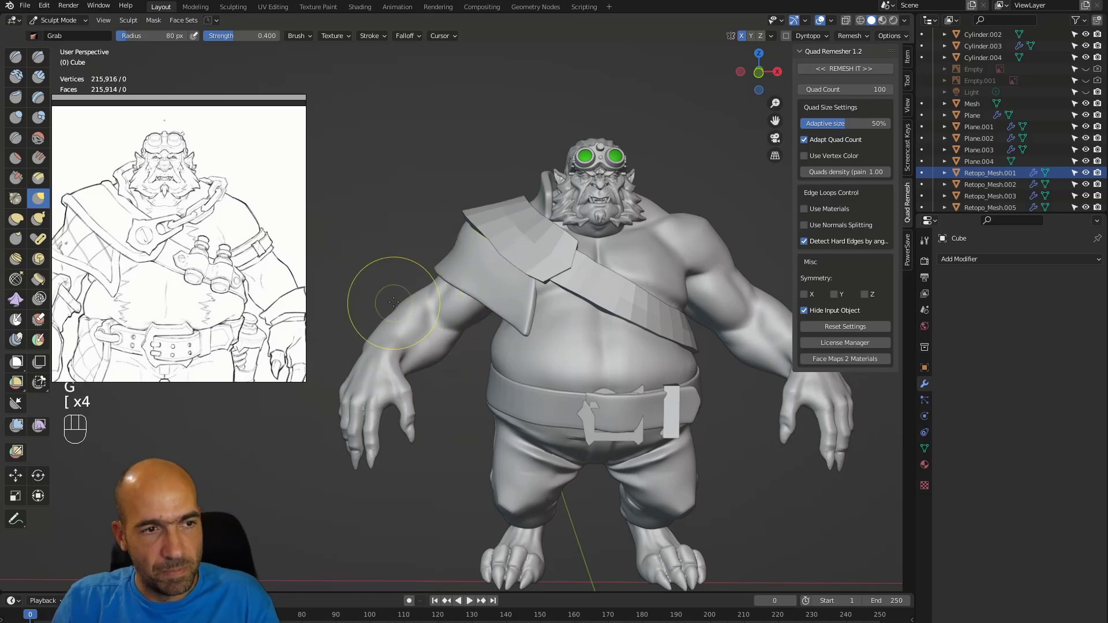
pyautogui.moveTo(401, 290)
pyautogui.keyDown('alt'); pyautogui.mouseDown(button='middle')
pyautogui.moveTo(379, 292)
pyautogui.moveTo(426, 315)
pyautogui.moveTo(405, 331)
pyautogui.moveTo(448, 312)
pyautogui.mouseUp(button='middle'); pyautogui.keyUp('alt')
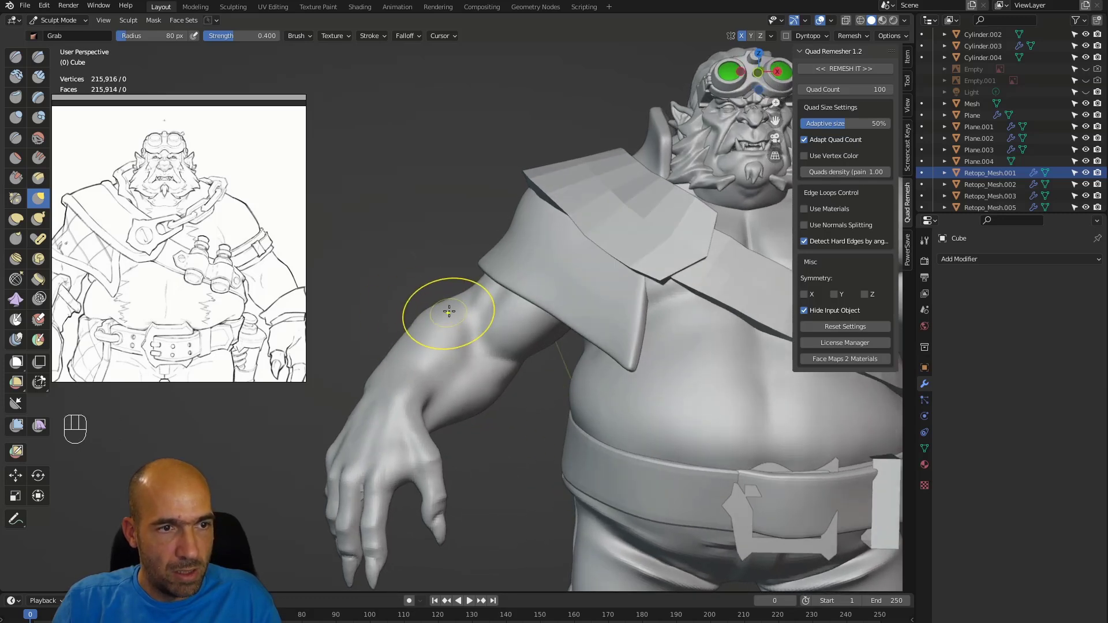
pyautogui.keyDown('alt'); pyautogui.moveTo(454, 269); pyautogui.dragTo(450, 309, button='middle'); pyautogui.keyUp('alt')
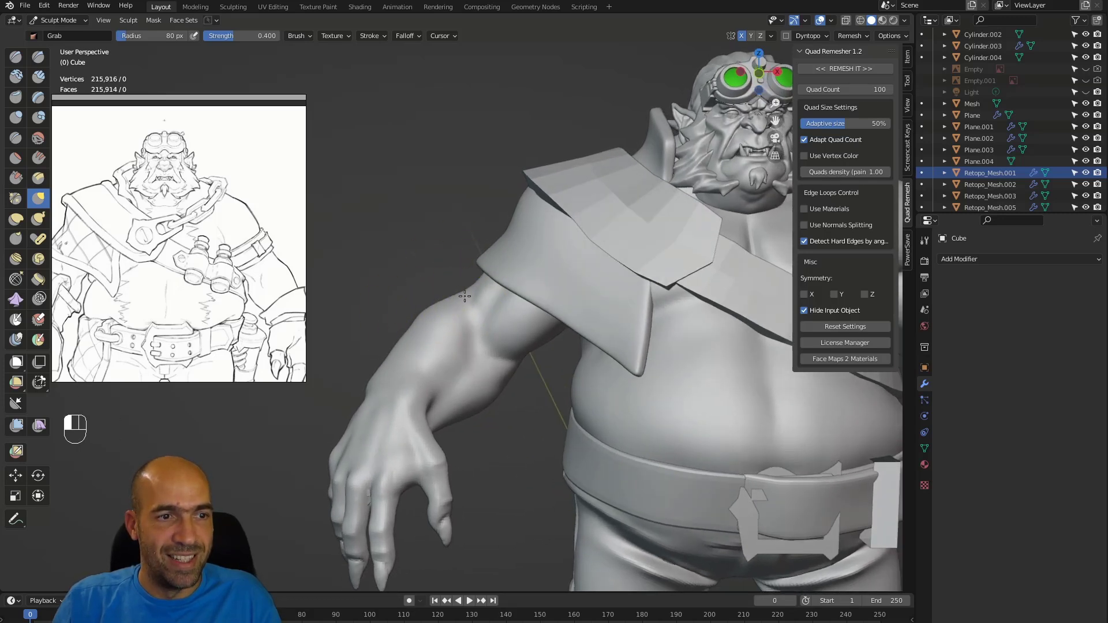
pyautogui.moveTo(512, 396)
pyautogui.keyDown('alt'); pyautogui.mouseDown(button='middle')
pyautogui.moveTo(495, 310)
pyautogui.moveTo(455, 295)
pyautogui.moveTo(555, 281)
pyautogui.mouseUp(button='middle'); pyautogui.keyUp('alt')
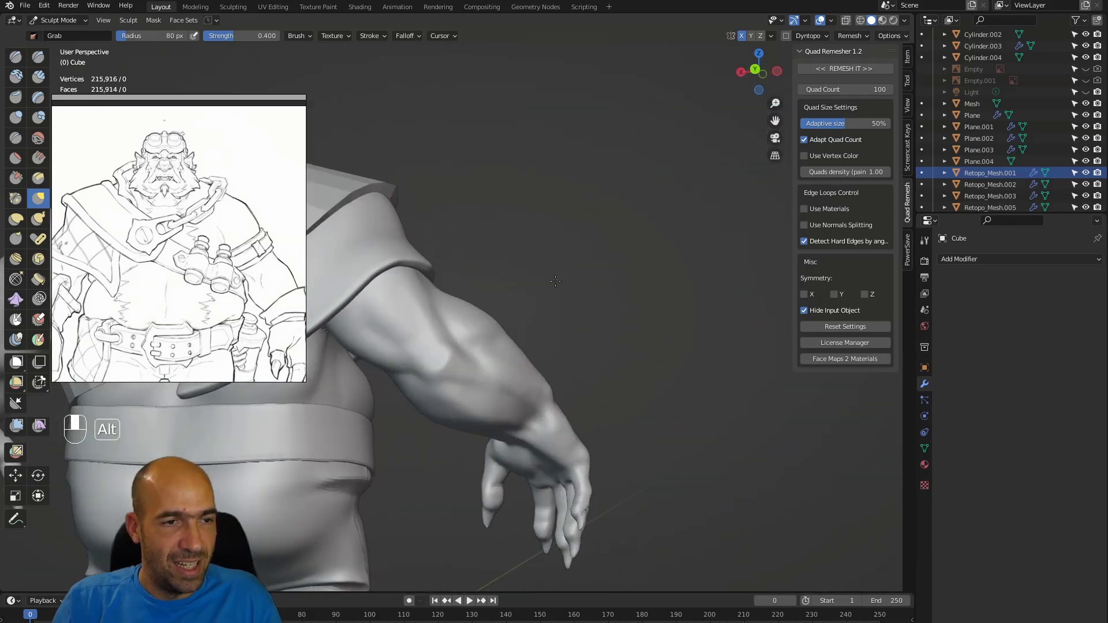
pyautogui.moveTo(460, 310)
pyautogui.keyDown('alt'); pyautogui.mouseDown(button='middle')
pyautogui.moveTo(435, 381)
pyautogui.moveTo(497, 345)
pyautogui.moveTo(561, 383)
pyautogui.moveTo(495, 315)
pyautogui.mouseUp(button='middle'); pyautogui.keyUp('alt')
# - Enlarge the Grab brush to 118 px and reshape the arm below the cape's hem
pyautogui.press(']')
pyautogui.press(']')
pyautogui.press(']')
pyautogui.moveTo(473, 305); pyautogui.dragTo(468, 348)
pyautogui.moveTo(442, 328)
pyautogui.keyDown('alt'); pyautogui.mouseDown(button='middle')
pyautogui.moveTo(533, 362)
pyautogui.moveTo(546, 353)
pyautogui.moveTo(441, 321)
pyautogui.moveTo(432, 282)
pyautogui.mouseUp(button='middle'); pyautogui.keyUp('alt')
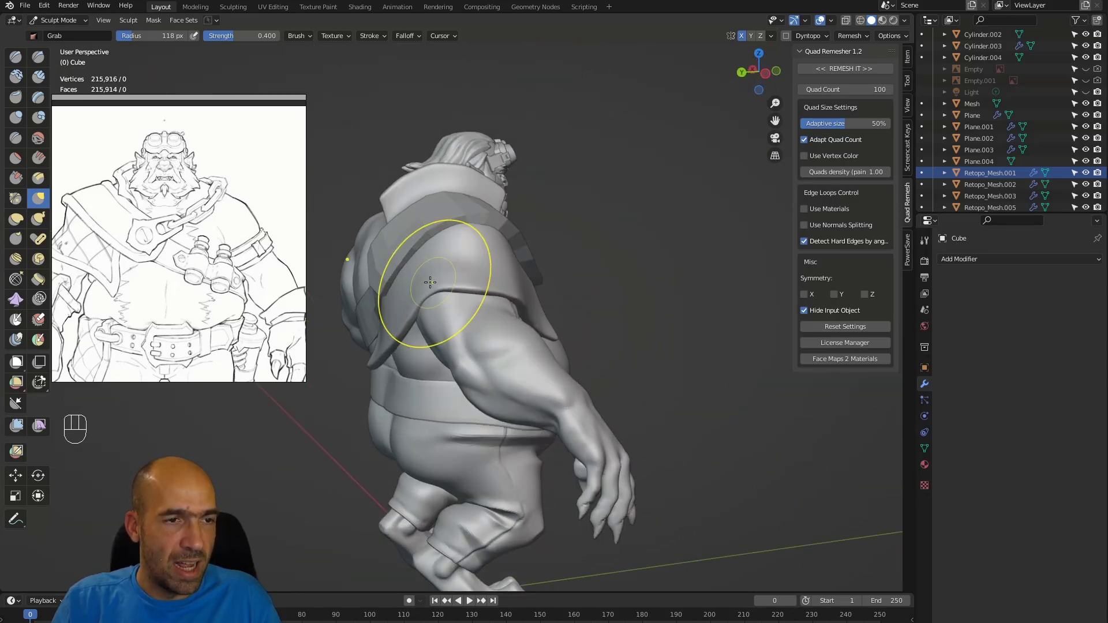
pyautogui.moveTo(430, 290); pyautogui.dragTo(431, 289)
pyautogui.keyDown('alt'); pyautogui.moveTo(431, 288); pyautogui.dragTo(471, 278, button='middle'); pyautogui.keyUp('alt')
pyautogui.moveTo(420, 289); pyautogui.dragTo(440, 287)
pyautogui.moveTo(520, 249)
pyautogui.keyDown('alt'); pyautogui.mouseDown(button='middle')
pyautogui.moveTo(483, 305)
pyautogui.moveTo(474, 379)
pyautogui.mouseUp(button='middle'); pyautogui.keyUp('alt')
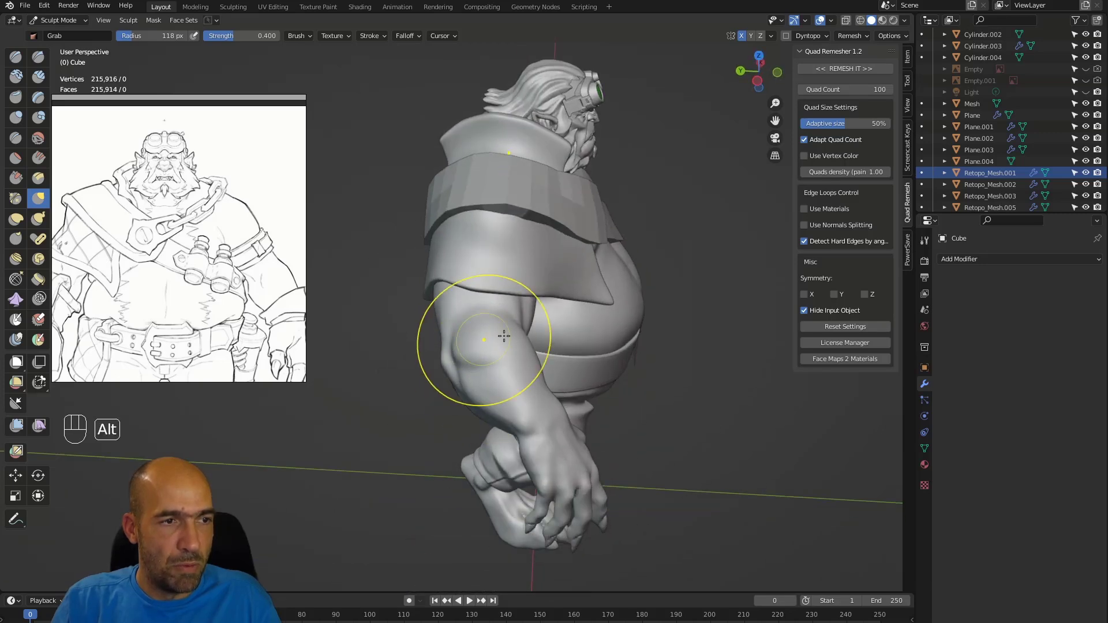
pyautogui.keyDown('alt'); pyautogui.moveTo(487, 338); pyautogui.dragTo(467, 348, button='middle'); pyautogui.keyUp('alt')
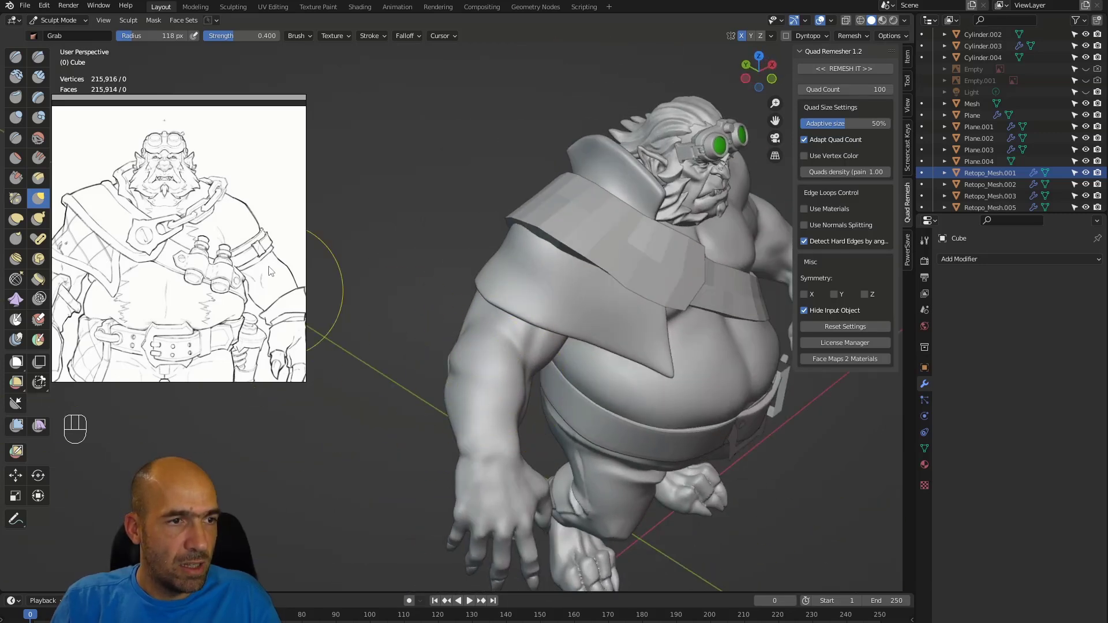
# - Compare the whole clothed figure with the reference sketch, including its legs and feet
pyautogui.scroll(-1, 269, 271)
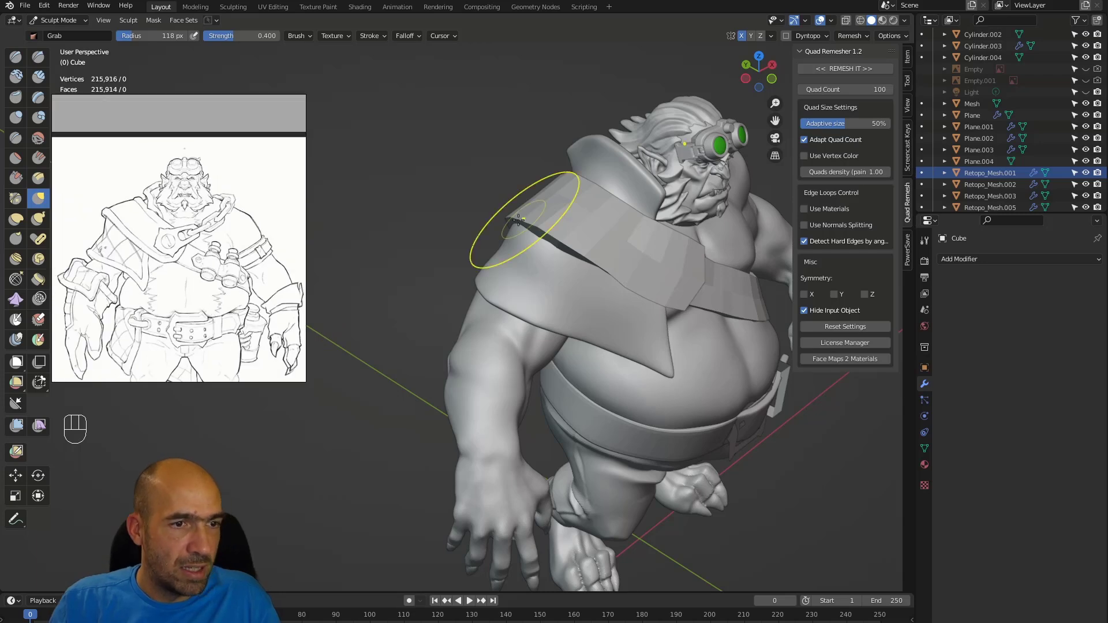
pyautogui.keyDown('alt'); pyautogui.moveTo(404, 322); pyautogui.dragTo(396, 366, button='middle'); pyautogui.keyUp('alt')
pyautogui.moveTo(511, 366)
pyautogui.keyDown('alt'); pyautogui.mouseDown(button='middle')
pyautogui.moveTo(550, 391)
pyautogui.moveTo(512, 426)
pyautogui.mouseUp(button='middle'); pyautogui.keyUp('alt')
pyautogui.keyDown('alt'); pyautogui.moveTo(522, 465); pyautogui.dragTo(487, 365, button='middle'); pyautogui.keyUp('alt')
pyautogui.keyDown('ctrl'); pyautogui.keyDown('alt'); pyautogui.moveTo(488, 365); pyautogui.dragTo(488, 402, button='middle'); pyautogui.keyUp('alt'); pyautogui.keyUp('ctrl')
pyautogui.moveTo(555, 406)
pyautogui.keyDown('ctrl'); pyautogui.keyDown('alt'); pyautogui.mouseDown(button='middle')
pyautogui.moveTo(514, 430)
pyautogui.moveTo(529, 435)
pyautogui.moveTo(511, 432)
pyautogui.mouseUp(button='middle'); pyautogui.keyUp('alt'); pyautogui.keyUp('ctrl')
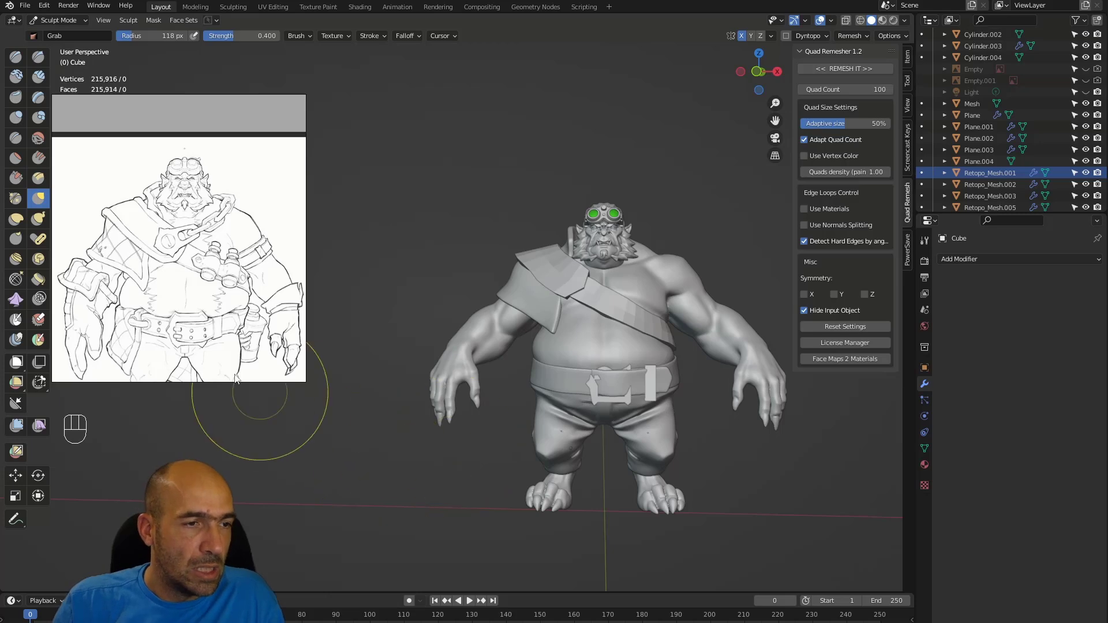
pyautogui.scroll(-3, 195, 312)
pyautogui.moveTo(188, 304); pyautogui.dragTo(203, 244, button='middle')
pyautogui.scroll(3, 204, 248)
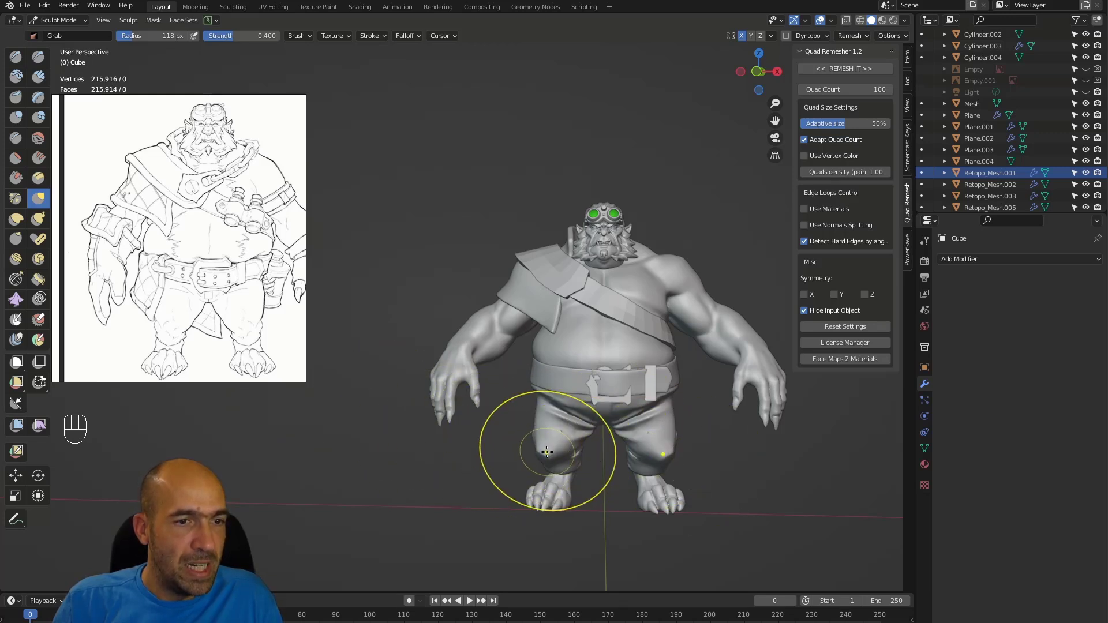
pyautogui.scroll(2, 122, 310)
pyautogui.scroll(-3, 121, 310)
pyautogui.scroll(-1, 224, 325)
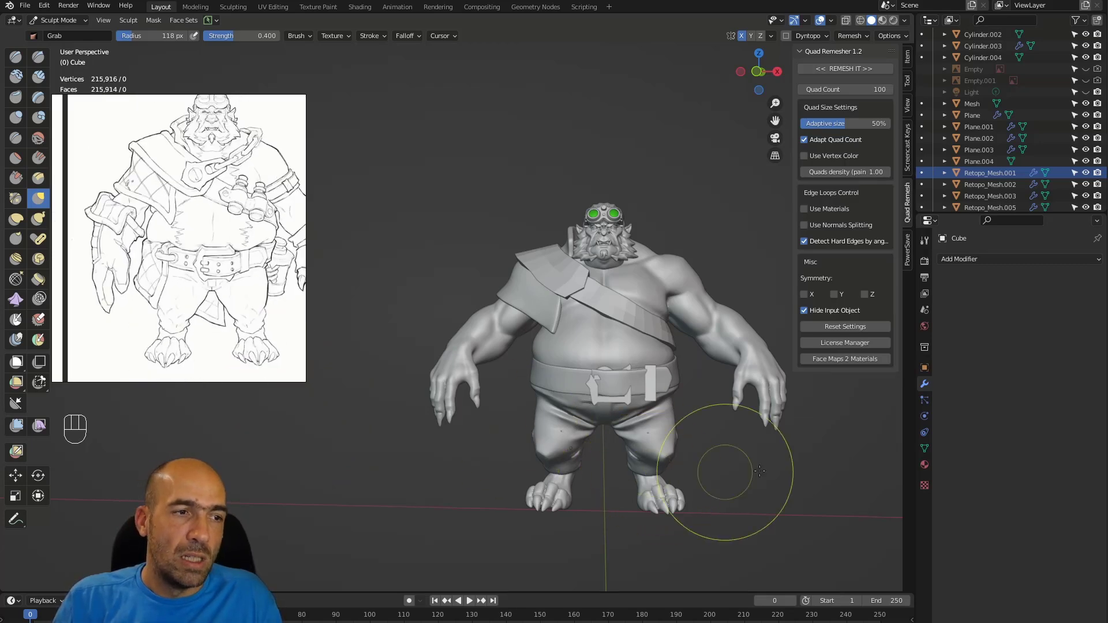
# - Make the diagonal chest strap active and add a Subdivision Surface modifier with 3 viewport and 3 render levels
pyautogui.keyDown('alt'); pyautogui.moveTo(753, 466); pyautogui.dragTo(779, 462, button='middle'); pyautogui.keyUp('alt')
pyautogui.keyDown('shift'); pyautogui.moveTo(846, 353); pyautogui.dragTo(731, 427, button='middle'); pyautogui.keyUp('shift')
pyautogui.keyDown('ctrl'); pyautogui.keyDown('alt'); pyautogui.moveTo(730, 427); pyautogui.dragTo(614, 412, button='middle'); pyautogui.keyUp('alt'); pyautogui.keyUp('ctrl')
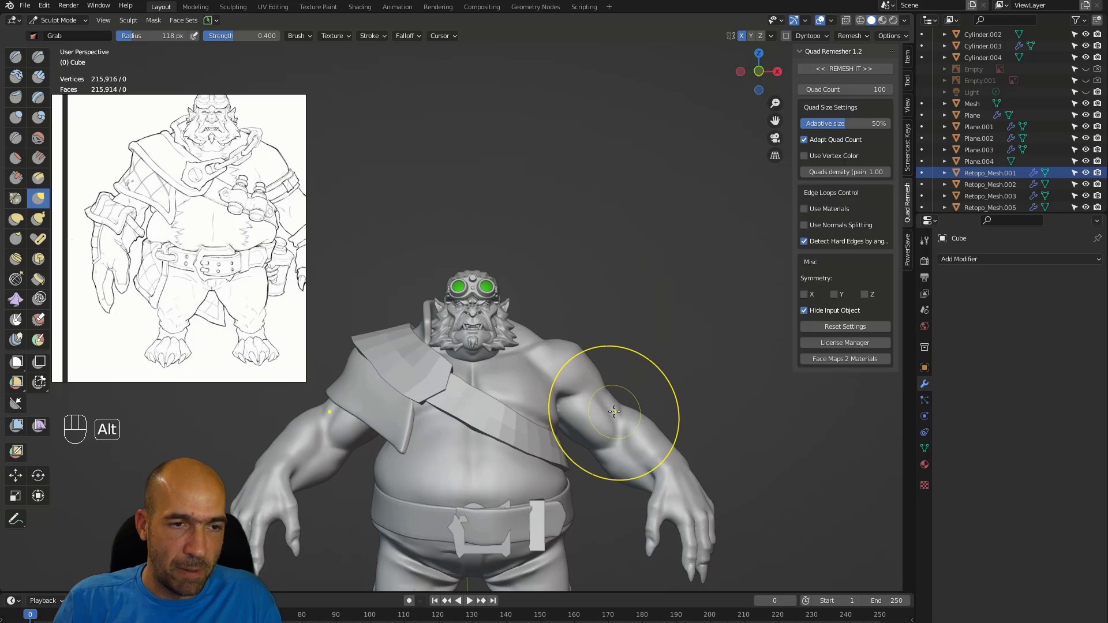
pyautogui.hotkey('alt', 'q')
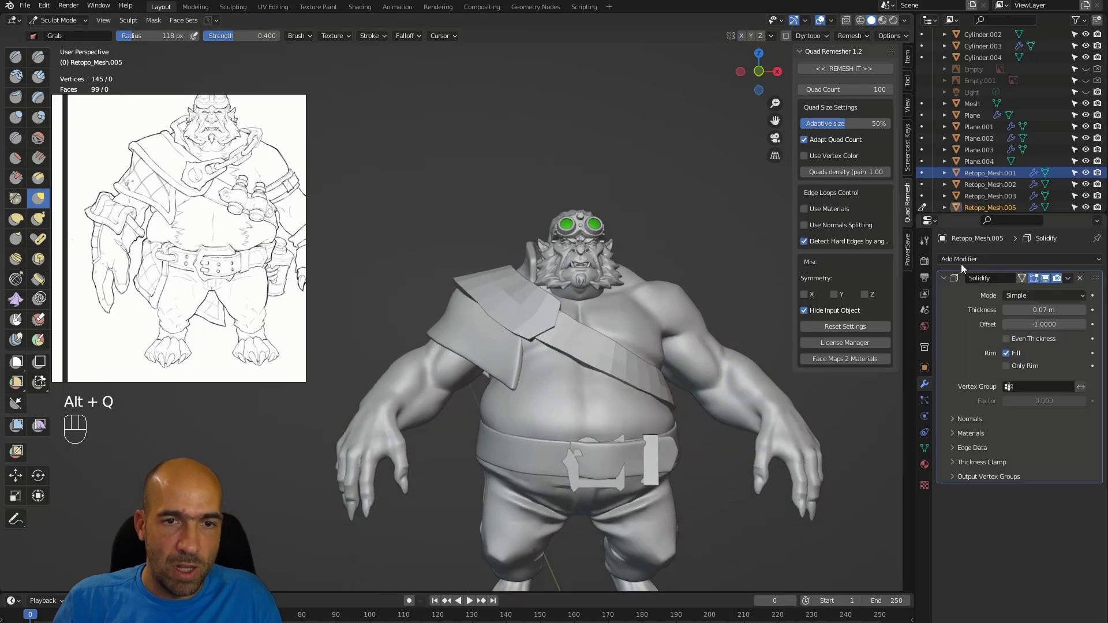
pyautogui.click(957, 260)
pyautogui.click(887, 470)
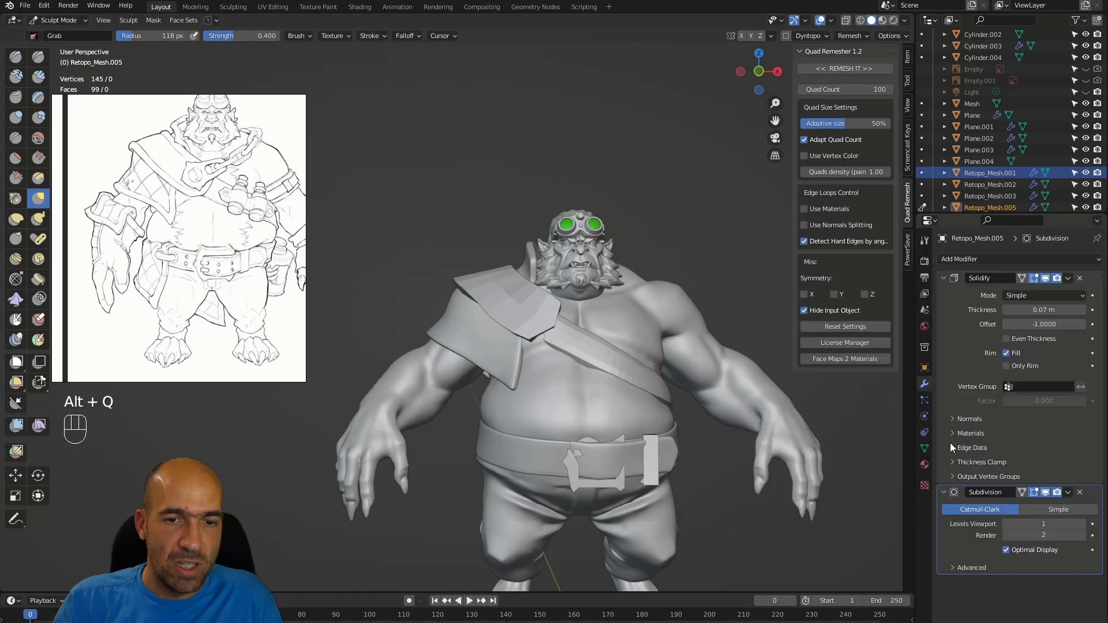
pyautogui.click(1082, 526)
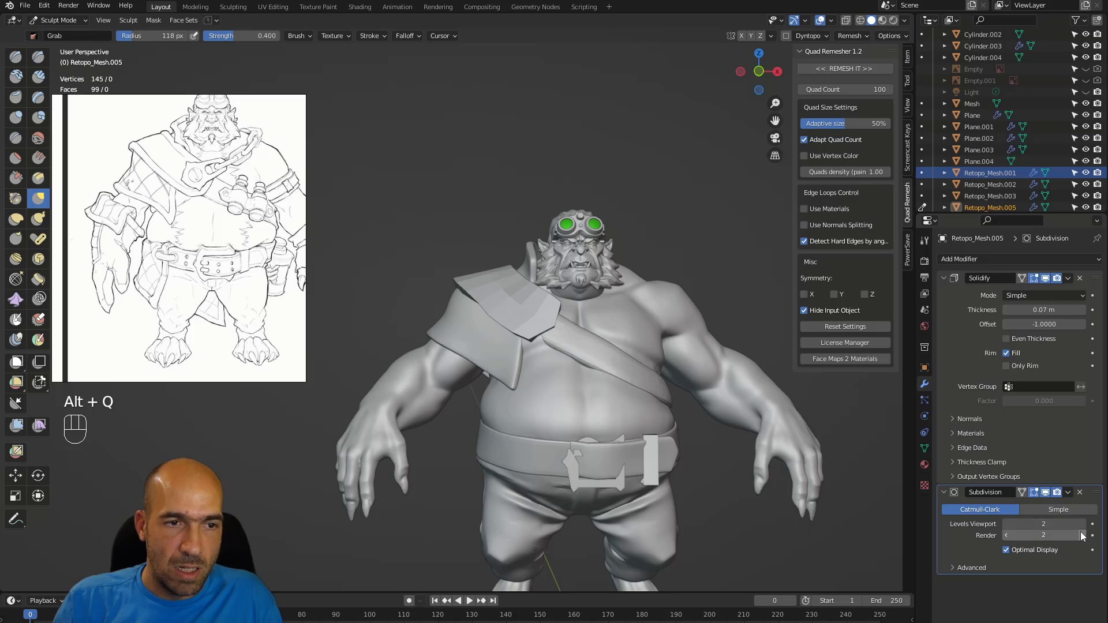
# - Set the chest strap's Solidify edge crease to 0.361 inner and 0.361 outer, and adjust its rim crease
pyautogui.click(975, 448)
pyautogui.moveTo(1031, 466); pyautogui.dragTo(1033, 466)
pyautogui.moveTo(1033, 477)
pyautogui.mouseDown()
pyautogui.moveTo(1058, 476)
pyautogui.moveTo(1034, 477)
pyautogui.mouseUp()
pyautogui.moveTo(1034, 489); pyautogui.dragTo(1034, 489)
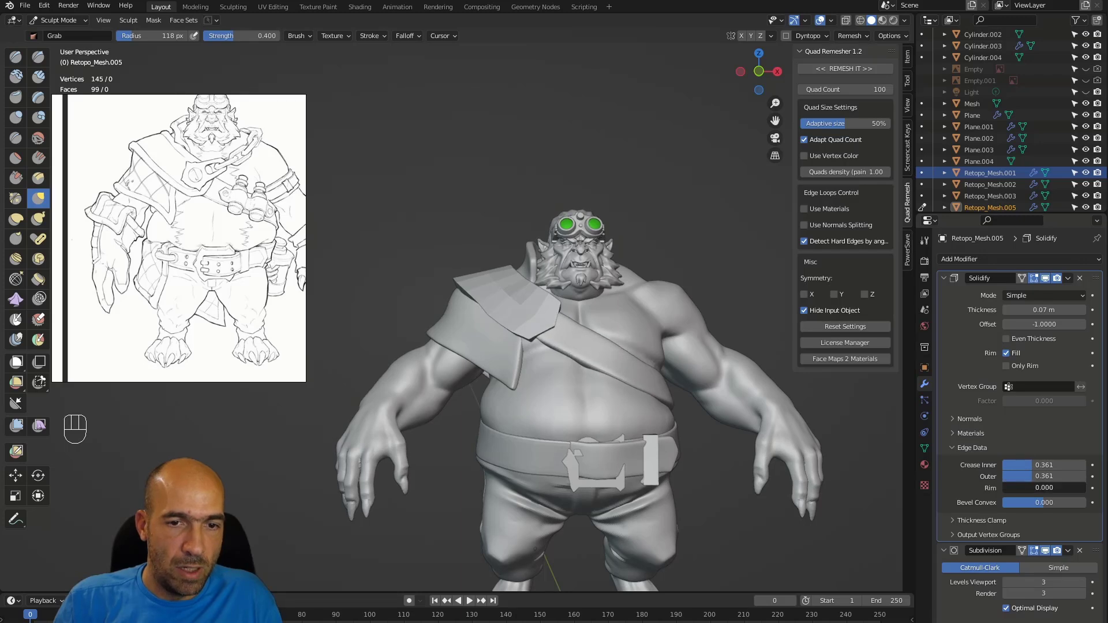
# - Readjust the chest strap's inner and outer crease and raise its Subdivision viewport levels by one
pyautogui.keyDown('alt'); pyautogui.moveTo(780, 514); pyautogui.dragTo(684, 531); pyautogui.keyUp('alt')
pyautogui.keyDown('ctrl'); pyautogui.keyDown('alt'); pyautogui.moveTo(684, 531); pyautogui.dragTo(664, 410); pyautogui.keyUp('alt'); pyautogui.keyUp('ctrl')
pyautogui.moveTo(1031, 464); pyautogui.dragTo(1046, 476)
pyautogui.click(1083, 582)
# - Make the shoulder piece lying over the cape the active sculpt object and add a Subdivision Surface modifier to it
pyautogui.keyDown('ctrl'); pyautogui.keyDown('alt'); pyautogui.moveTo(503, 404); pyautogui.dragTo(510, 470); pyautogui.keyUp('alt'); pyautogui.keyUp('ctrl')
pyautogui.moveTo(600, 421)
pyautogui.keyDown('alt'); pyautogui.mouseDown()
pyautogui.moveTo(413, 390)
pyautogui.moveTo(792, 408)
pyautogui.moveTo(606, 426)
pyautogui.moveTo(528, 376)
pyautogui.mouseUp(); pyautogui.keyUp('alt')
pyautogui.hotkey('alt', 'q')
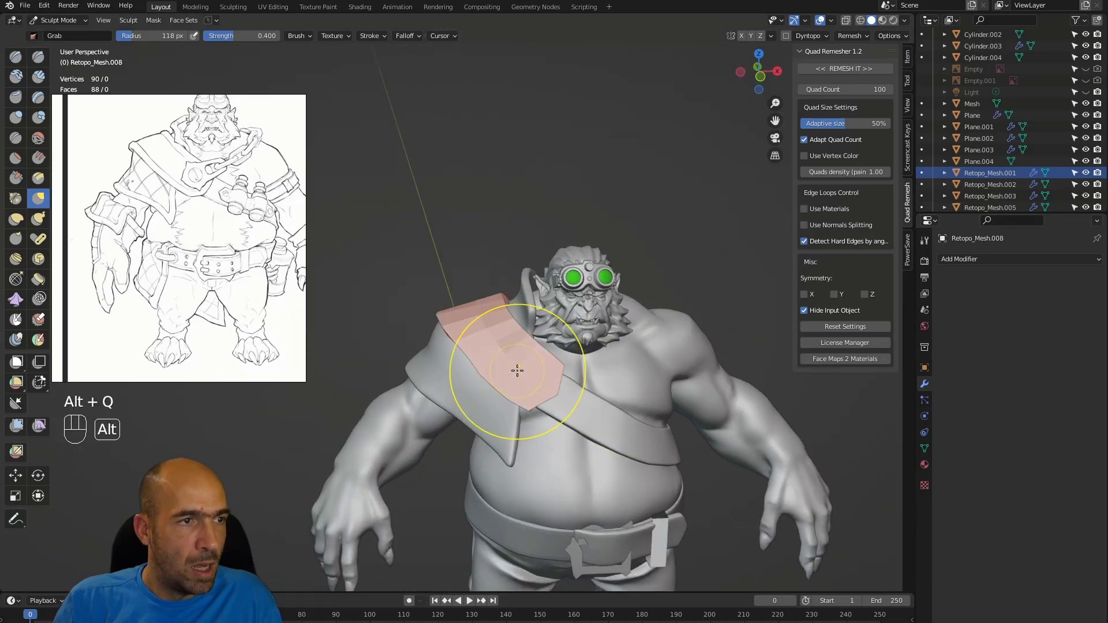
pyautogui.moveTo(618, 387)
pyautogui.keyDown('alt'); pyautogui.keyDown('shift'); pyautogui.mouseDown()
pyautogui.moveTo(658, 338)
pyautogui.moveTo(650, 382)
pyautogui.mouseUp(); pyautogui.keyUp('shift'); pyautogui.keyUp('alt')
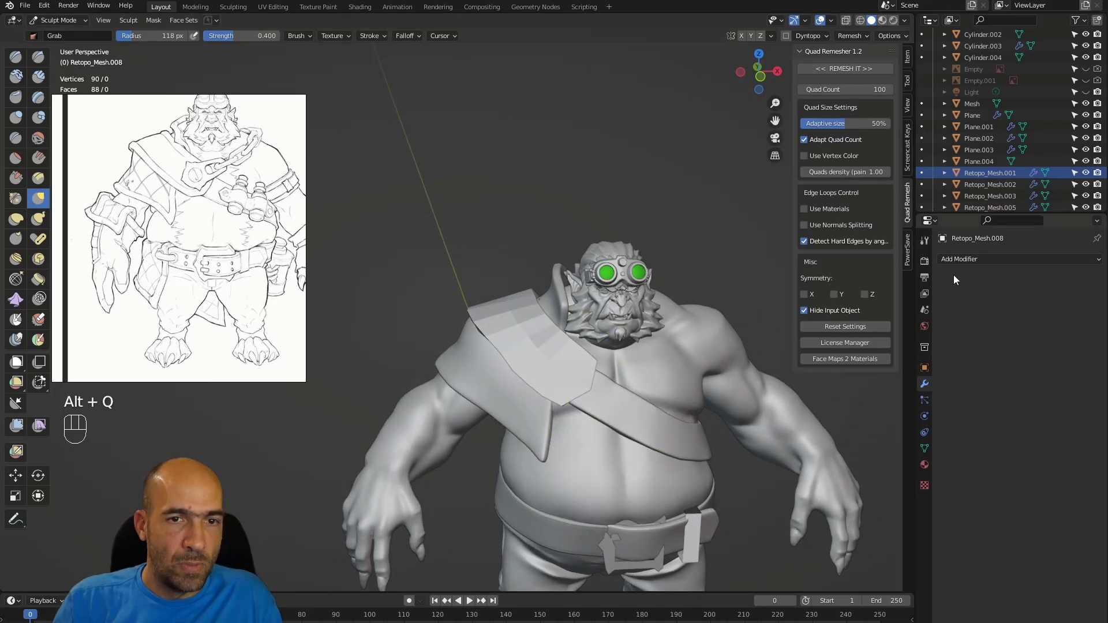
pyautogui.moveTo(740, 328)
pyautogui.keyDown('alt'); pyautogui.mouseDown()
pyautogui.moveTo(556, 350)
pyautogui.moveTo(621, 340)
pyautogui.mouseUp(); pyautogui.keyUp('alt')
pyautogui.hotkey('alt', 'q')
pyautogui.keyDown('alt'); pyautogui.moveTo(537, 348); pyautogui.dragTo(837, 347); pyautogui.keyUp('alt')
pyautogui.hotkey('alt', 'q')
pyautogui.hotkey('alt', 'q')
pyautogui.click(979, 260)
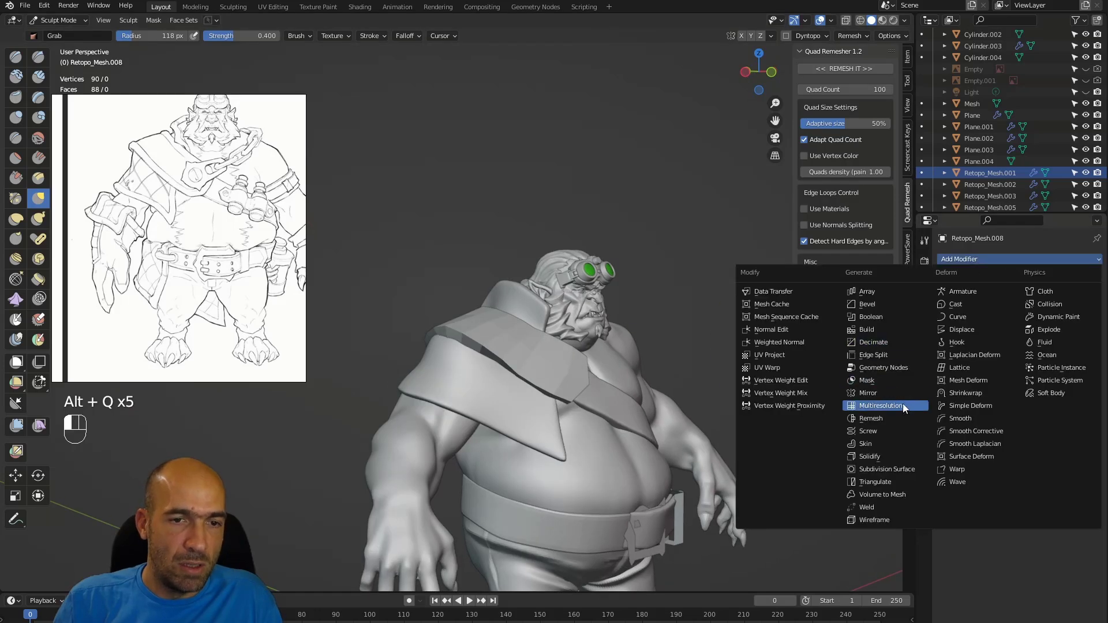
pyautogui.click(894, 467)
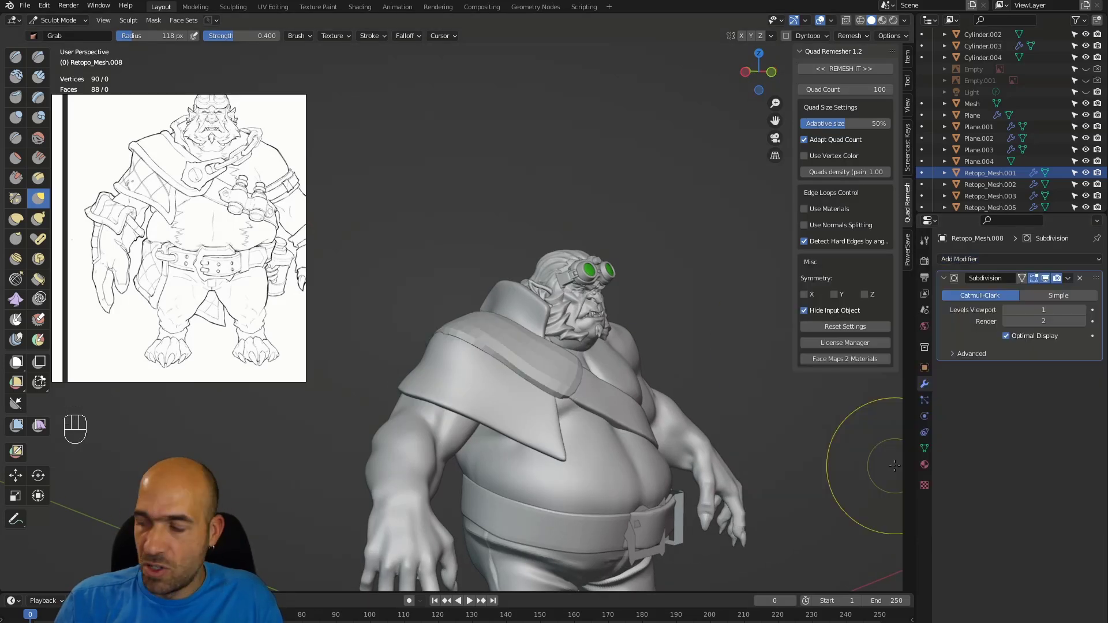
# - Set the shoulder piece's Subdivision levels to 4 for the viewport and 4 for the render
pyautogui.keyDown('alt'); pyautogui.moveTo(717, 433); pyautogui.dragTo(628, 426); pyautogui.keyUp('alt')
pyautogui.keyDown('ctrl'); pyautogui.keyDown('alt'); pyautogui.moveTo(628, 426); pyautogui.dragTo(604, 418); pyautogui.keyUp('alt'); pyautogui.keyUp('ctrl')
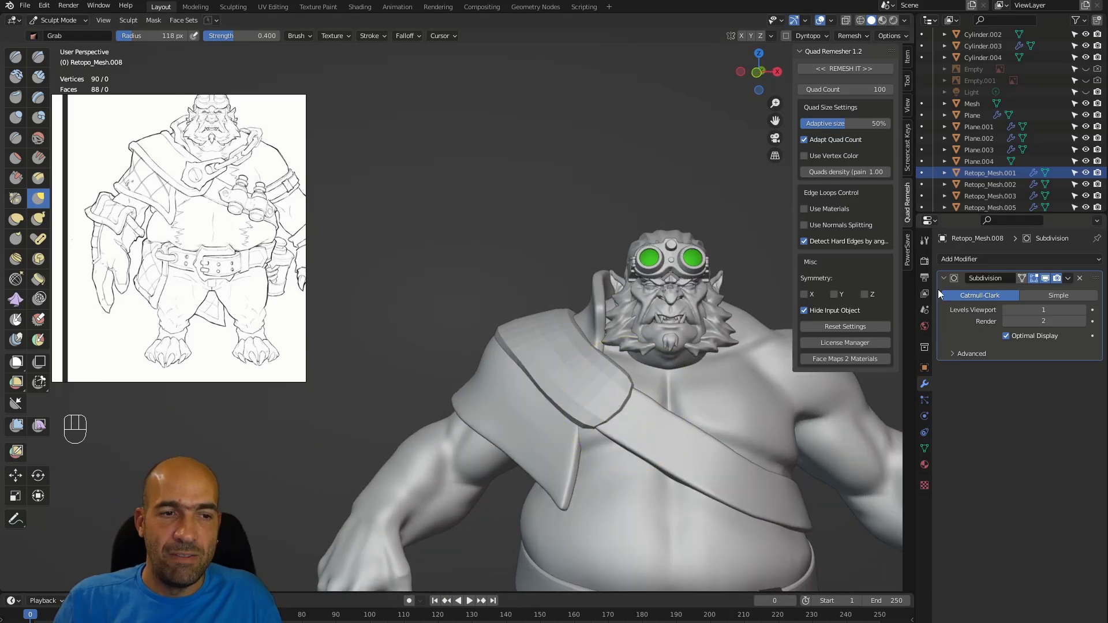
pyautogui.moveTo(606, 366)
pyautogui.keyDown('alt'); pyautogui.mouseDown()
pyautogui.moveTo(692, 379)
pyautogui.moveTo(558, 377)
pyautogui.mouseUp(); pyautogui.keyUp('alt')
pyautogui.keyDown('alt'); pyautogui.moveTo(648, 388); pyautogui.dragTo(626, 387); pyautogui.keyUp('alt')
pyautogui.click(1082, 311)
pyautogui.click(1082, 319)
pyautogui.click(1083, 312)
pyautogui.click(1082, 320)
pyautogui.click(1083, 312)
# - Start editing the shoulder piece's mesh and select the border edges along its long sides and its front and back ends
pyautogui.keyDown('alt'); pyautogui.keyDown('shift'); pyautogui.moveTo(549, 392); pyautogui.dragTo(767, 348); pyautogui.keyUp('shift'); pyautogui.keyUp('alt')
pyautogui.moveTo(766, 348)
pyautogui.keyDown('alt'); pyautogui.keyDown('shift'); pyautogui.mouseDown()
pyautogui.moveTo(679, 339)
pyautogui.moveTo(626, 378)
pyautogui.moveTo(635, 341)
pyautogui.moveTo(654, 341)
pyautogui.mouseUp(); pyautogui.keyUp('shift'); pyautogui.keyUp('alt')
pyautogui.press('Tab')
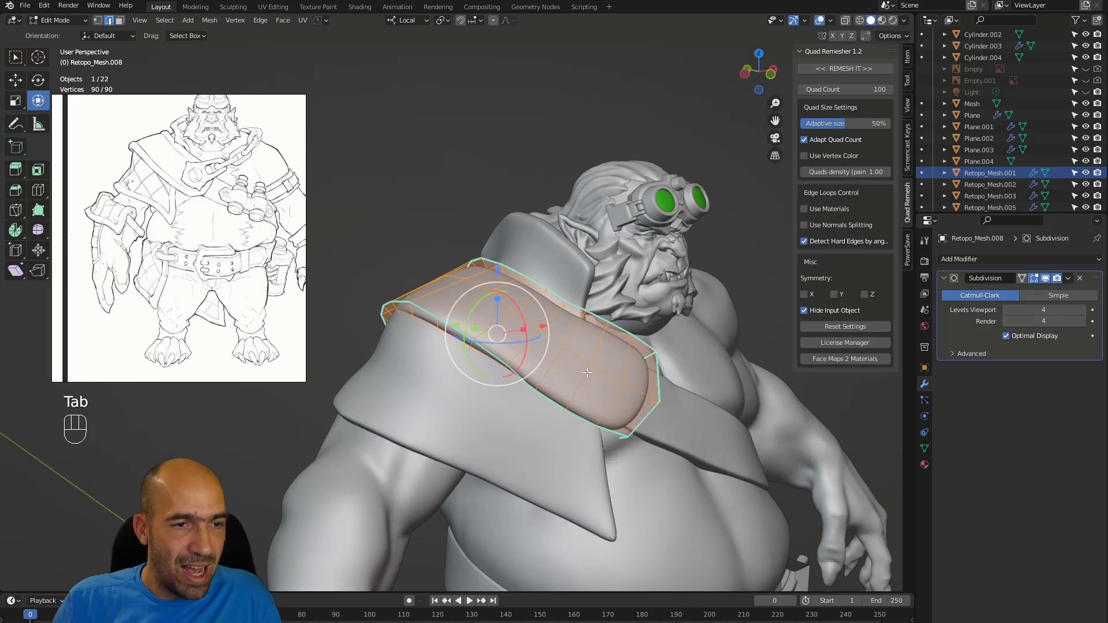
pyautogui.keyDown('alt'); pyautogui.click(643, 341); pyautogui.keyUp('alt')
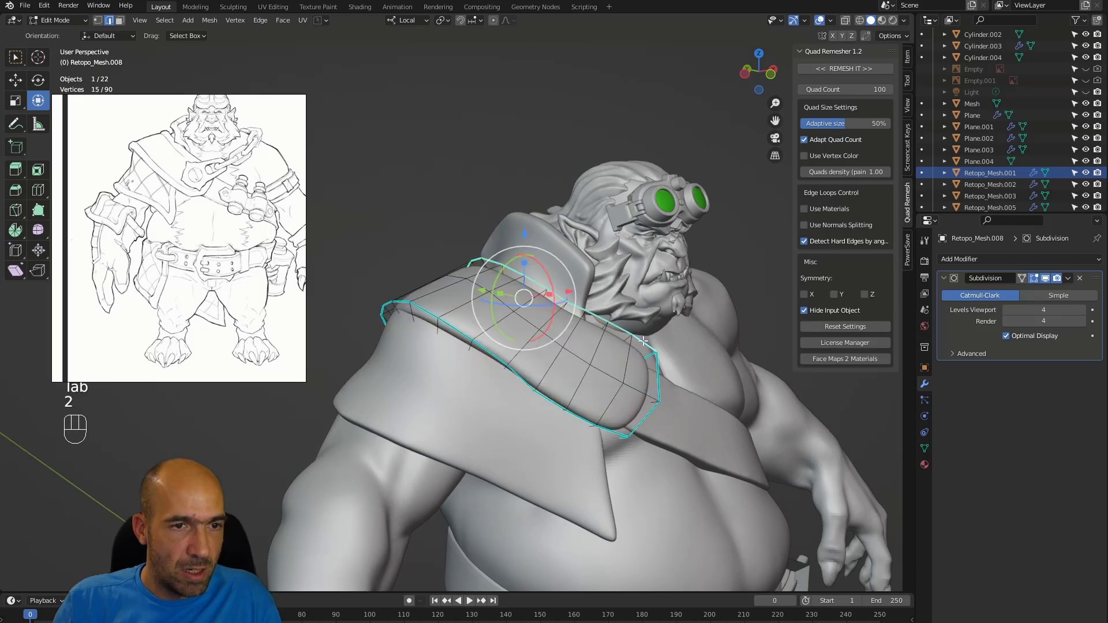
pyautogui.keyDown('shift'); pyautogui.click(656, 368); pyautogui.keyUp('shift')
pyautogui.keyDown('alt'); pyautogui.keyDown('shift'); pyautogui.click(620, 415); pyautogui.keyUp('shift'); pyautogui.keyUp('alt')
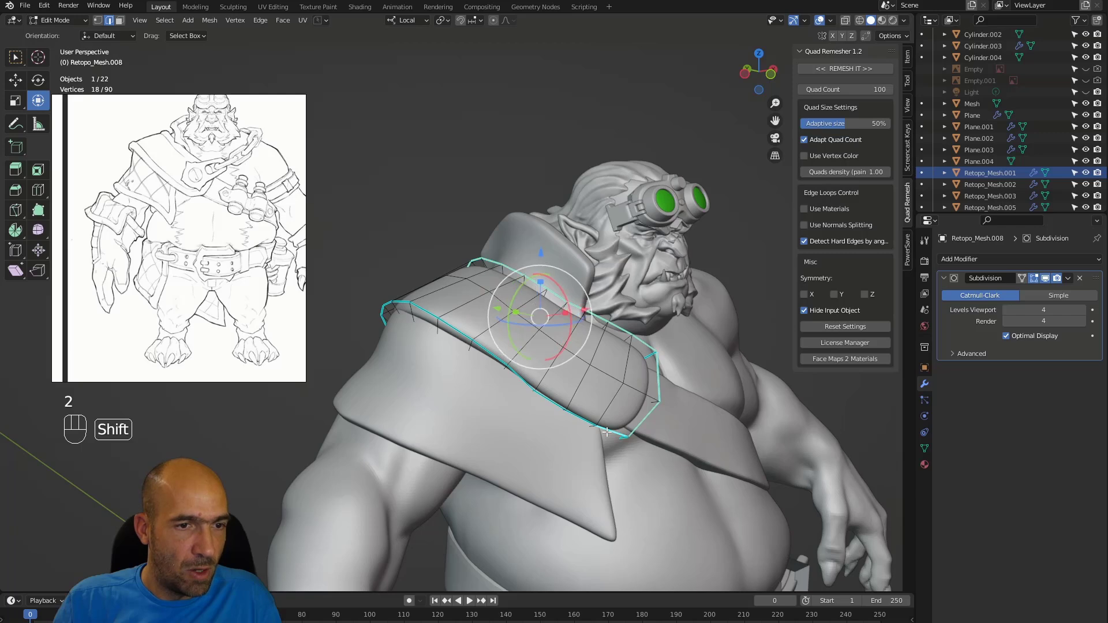
pyautogui.keyDown('alt'); pyautogui.moveTo(621, 411); pyautogui.dragTo(622, 358); pyautogui.keyUp('alt')
pyautogui.keyDown('alt'); pyautogui.moveTo(622, 358); pyautogui.dragTo(618, 363, button='middle'); pyautogui.keyUp('alt')
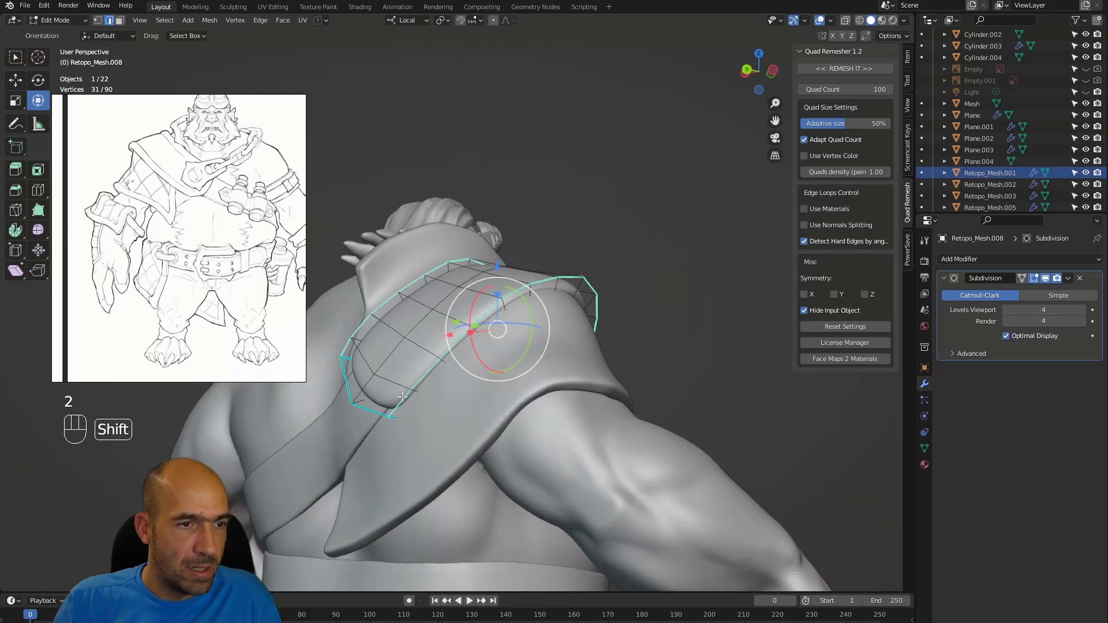
pyautogui.keyDown('shift'); pyautogui.click(375, 409); pyautogui.keyUp('shift')
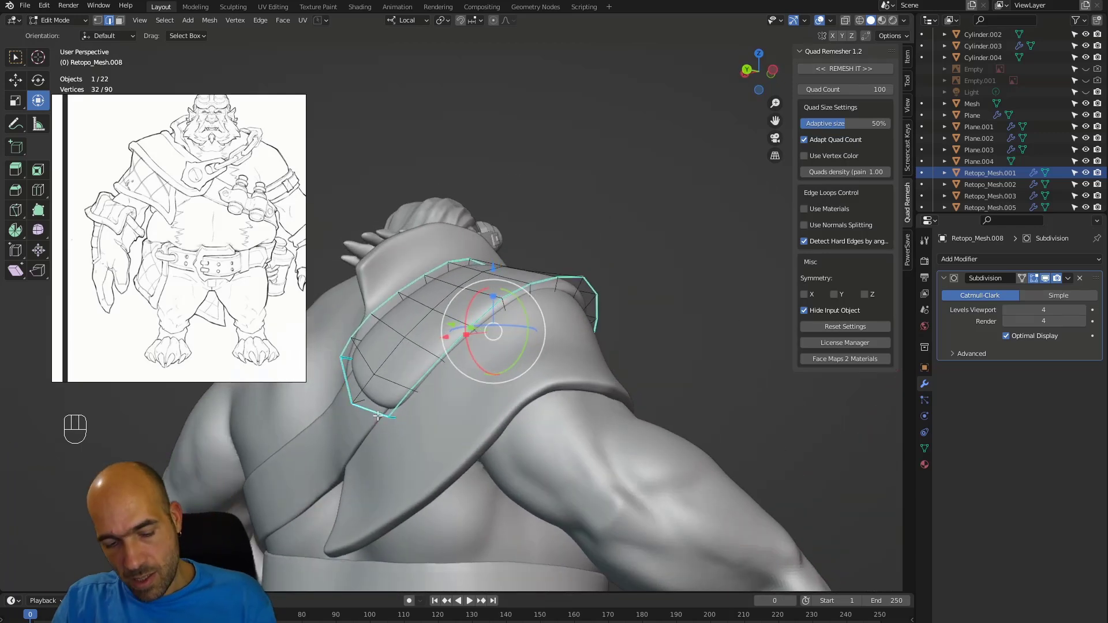
# - Isolate the shoulder piece and complete the border edge selection with its underside edges and the remaining edges at both ends
pyautogui.press('KP_Divide')
pyautogui.keyDown('alt'); pyautogui.moveTo(357, 409); pyautogui.dragTo(580, 390); pyautogui.keyUp('alt')
pyautogui.keyDown('shift'); pyautogui.doubleClick(348, 349); pyautogui.keyUp('shift')
pyautogui.hotkey('shift', 'alt')
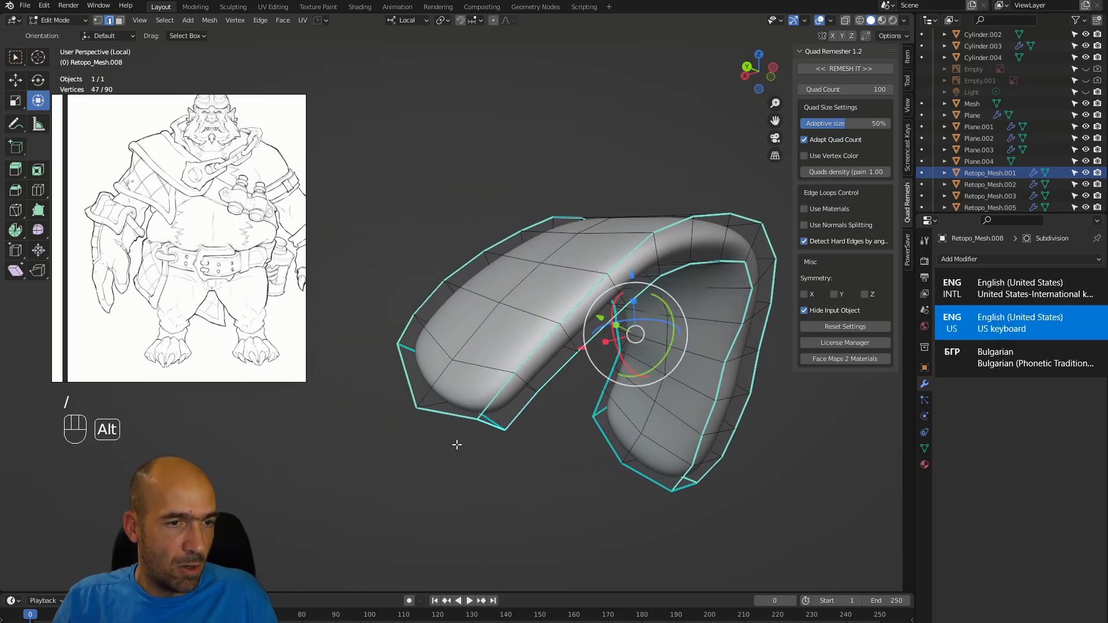
pyautogui.keyDown('alt'); pyautogui.moveTo(495, 426); pyautogui.dragTo(578, 379); pyautogui.keyUp('alt')
pyautogui.keyDown('shift'); pyautogui.click(574, 299); pyautogui.keyUp('shift')
pyautogui.hotkey('shift', 'alt')
pyautogui.keyDown('alt'); pyautogui.moveTo(520, 282); pyautogui.dragTo(615, 353); pyautogui.keyUp('alt')
pyautogui.keyDown('shift'); pyautogui.doubleClick(749, 360); pyautogui.keyUp('shift')
pyautogui.keyDown('alt'); pyautogui.moveTo(451, 434); pyautogui.dragTo(476, 414); pyautogui.keyUp('alt')
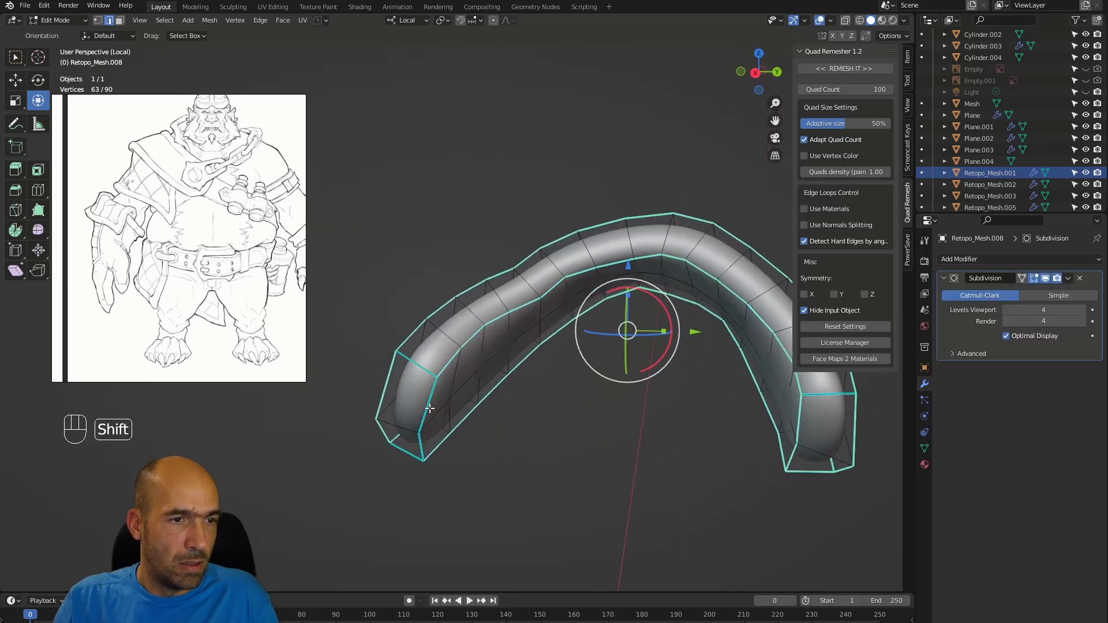
pyautogui.keyDown('shift'); pyautogui.click(431, 388); pyautogui.keyUp('shift')
pyautogui.keyDown('alt'); pyautogui.moveTo(425, 368); pyautogui.dragTo(409, 452); pyautogui.keyUp('alt')
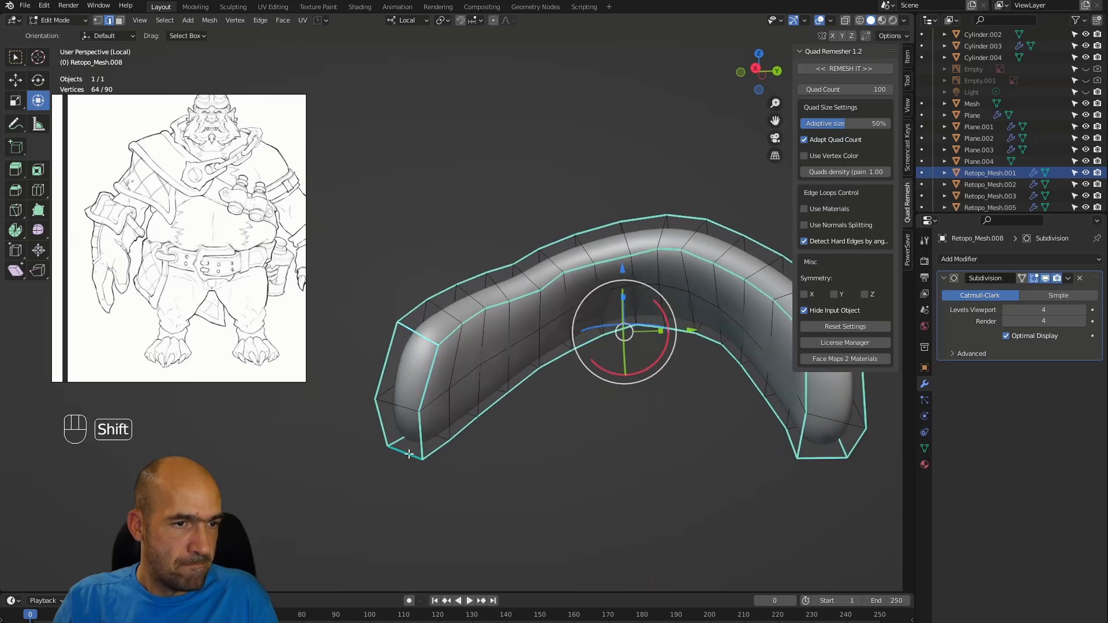
pyautogui.keyDown('alt'); pyautogui.moveTo(494, 439); pyautogui.dragTo(552, 469); pyautogui.keyUp('alt')
pyautogui.keyDown('alt'); pyautogui.moveTo(670, 470); pyautogui.dragTo(581, 489); pyautogui.keyUp('alt')
# - Crease the selected border edges of the shoulder piece partially, then show the rest of the figure again
pyautogui.hotkey('shift', 'e')
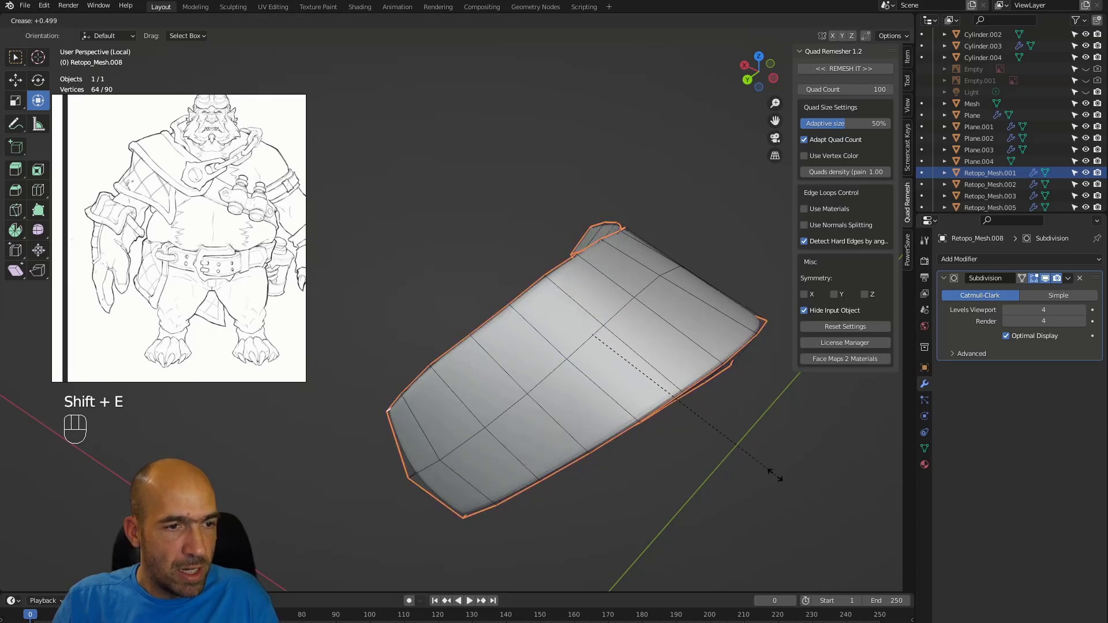
pyautogui.click(750, 469)
pyautogui.keyDown('alt'); pyautogui.moveTo(717, 487); pyautogui.dragTo(690, 456); pyautogui.keyUp('alt')
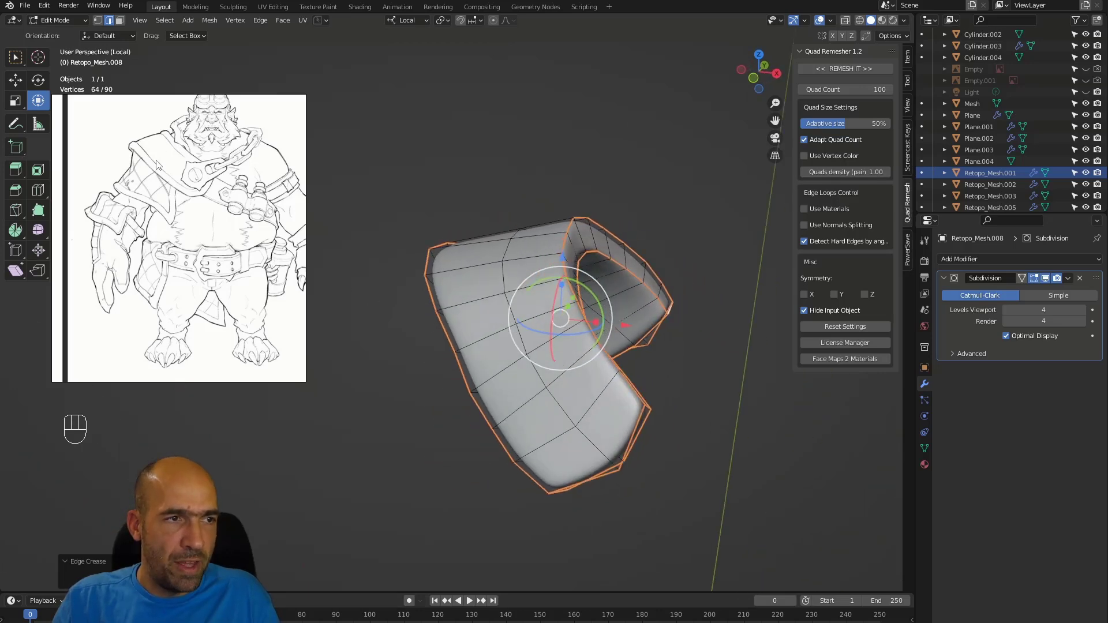
pyautogui.keyDown('alt'); pyautogui.moveTo(358, 250); pyautogui.dragTo(401, 252); pyautogui.keyUp('alt')
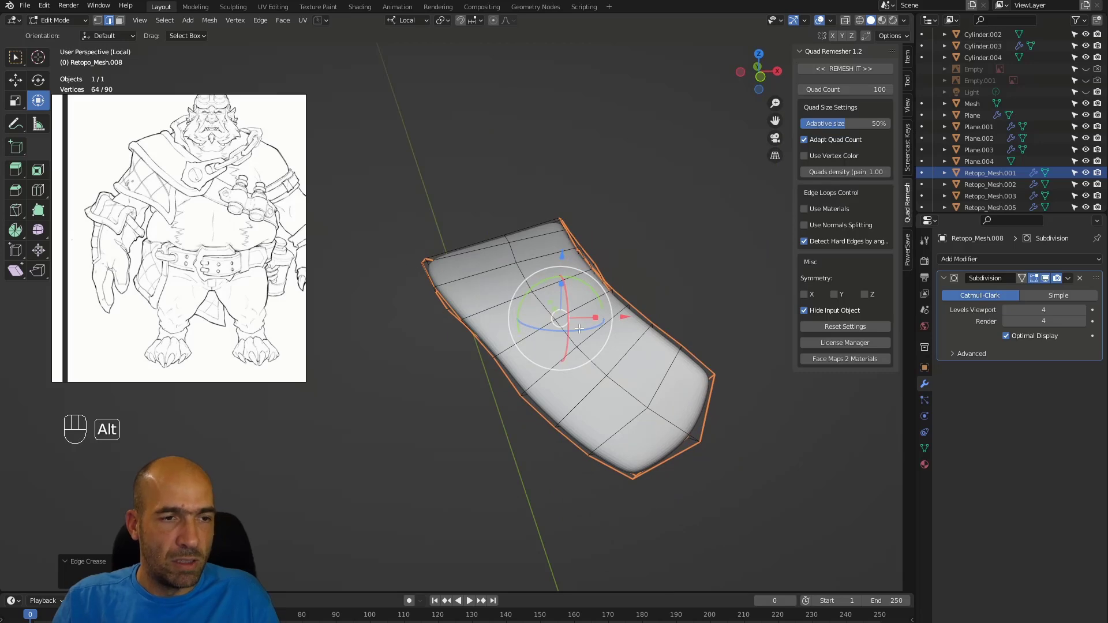
pyautogui.press('KP_Divide')
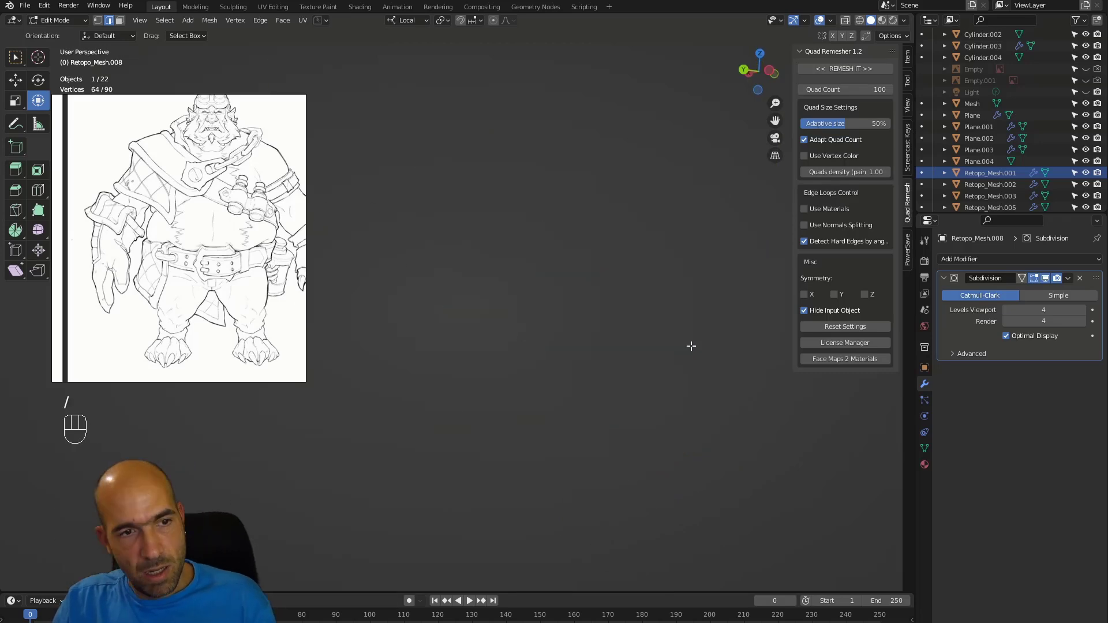
pyautogui.keyDown('alt'); pyautogui.moveTo(649, 363); pyautogui.dragTo(454, 368); pyautogui.keyUp('alt')
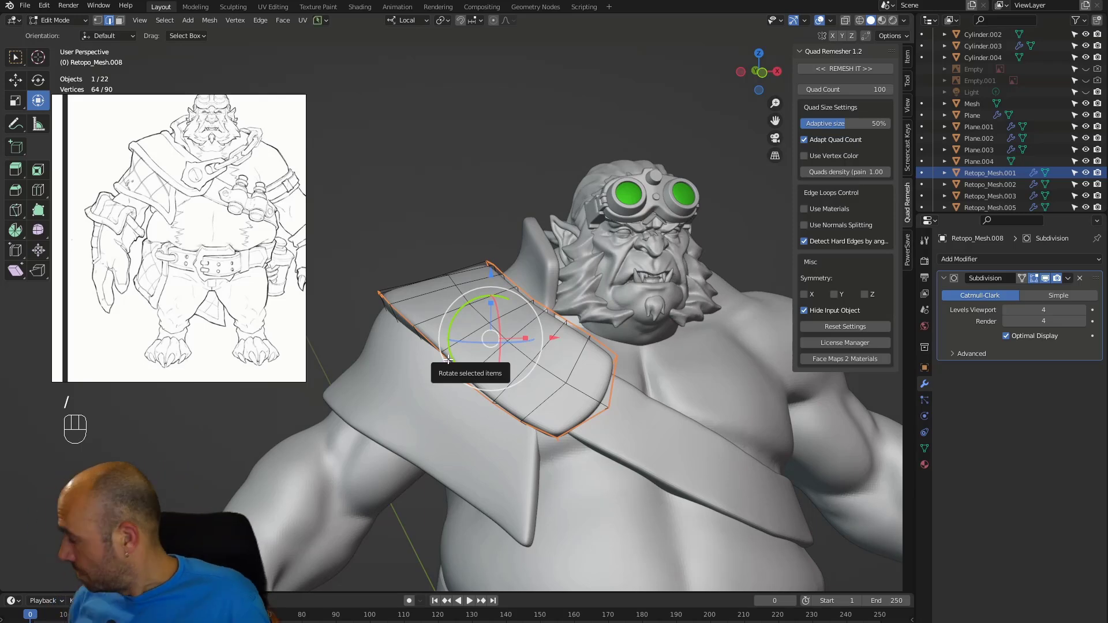
pyautogui.keyDown('alt'); pyautogui.moveTo(446, 202); pyautogui.dragTo(471, 220); pyautogui.keyUp('alt')
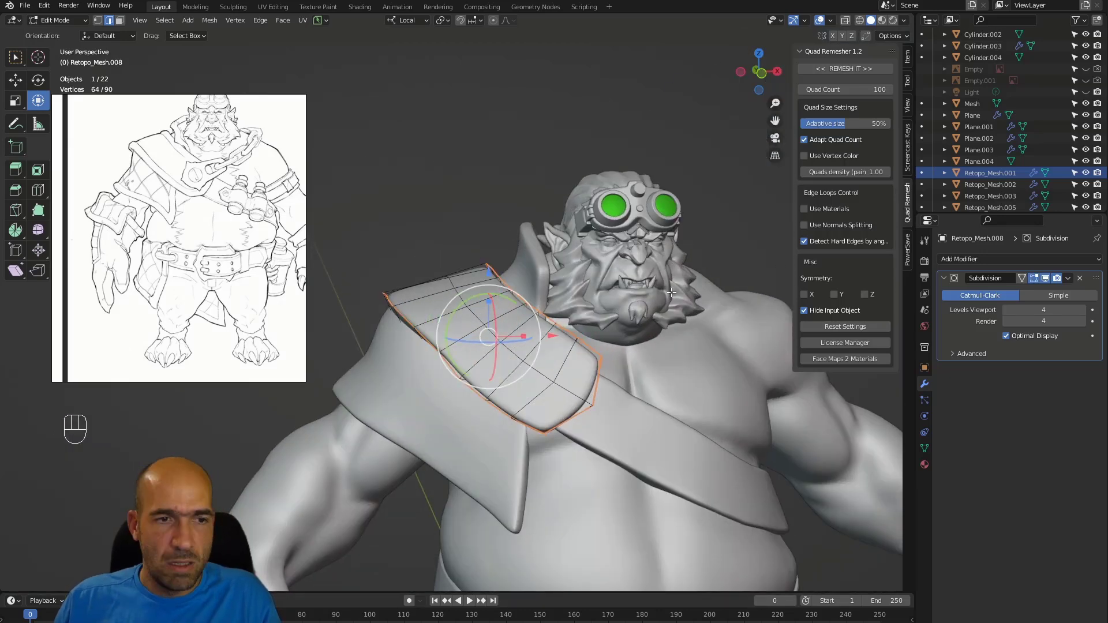
# - Reshape the shoulder piece's front end and outer edge with the Grab brush in Sculpt Mode so it sits over the cape
pyautogui.hotkey('ctrl', 'Tab')
pyautogui.moveTo(483, 361)
pyautogui.keyDown('alt'); pyautogui.keyDown('shift'); pyautogui.mouseDown()
pyautogui.moveTo(619, 367)
pyautogui.moveTo(593, 364)
pyautogui.mouseUp(); pyautogui.keyUp('shift'); pyautogui.keyUp('alt')
pyautogui.press('g')
pyautogui.moveTo(626, 323); pyautogui.dragTo(615, 318)
pyautogui.keyDown('alt'); pyautogui.moveTo(620, 365); pyautogui.dragTo(606, 371, button='middle'); pyautogui.keyUp('alt')
pyautogui.moveTo(754, 420)
pyautogui.keyDown('alt'); pyautogui.keyDown('shift'); pyautogui.mouseDown(button='middle')
pyautogui.moveTo(618, 375)
pyautogui.moveTo(631, 377)
pyautogui.mouseUp(button='middle'); pyautogui.keyUp('shift'); pyautogui.keyUp('alt')
pyautogui.moveTo(631, 377)
pyautogui.keyDown('alt'); pyautogui.mouseDown(button='middle')
pyautogui.moveTo(612, 369)
pyautogui.moveTo(673, 399)
pyautogui.mouseUp(button='middle'); pyautogui.keyUp('alt')
pyautogui.moveTo(742, 411); pyautogui.dragTo(803, 449)
pyautogui.keyDown('alt'); pyautogui.moveTo(803, 449); pyautogui.dragTo(769, 422, button='middle'); pyautogui.keyUp('alt')
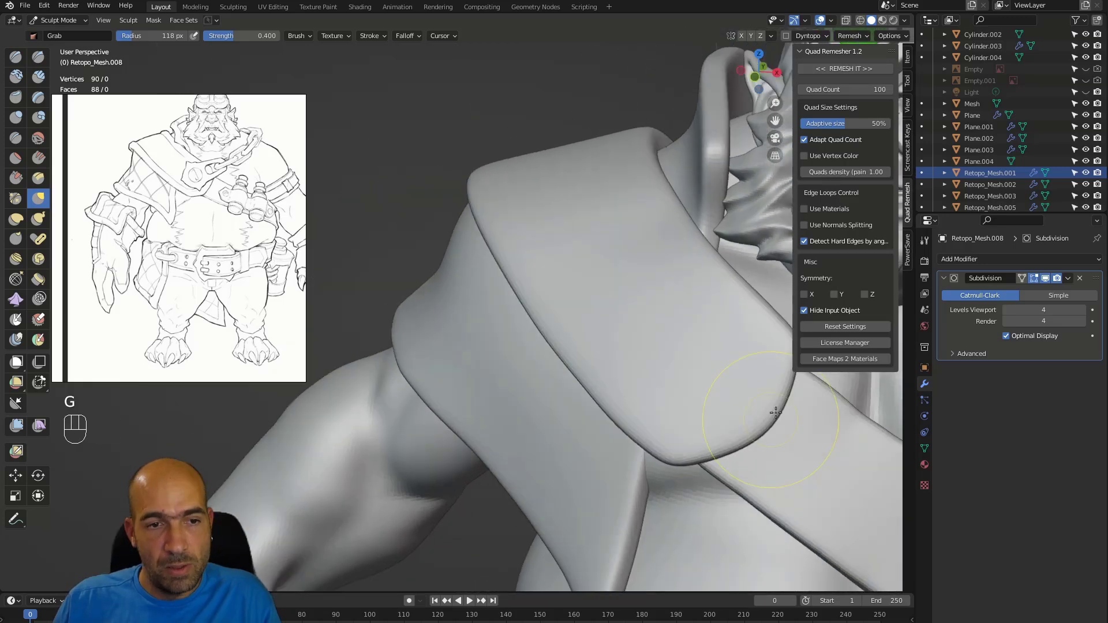
pyautogui.keyDown('alt'); pyautogui.moveTo(755, 366); pyautogui.dragTo(734, 388, button='middle'); pyautogui.keyUp('alt')
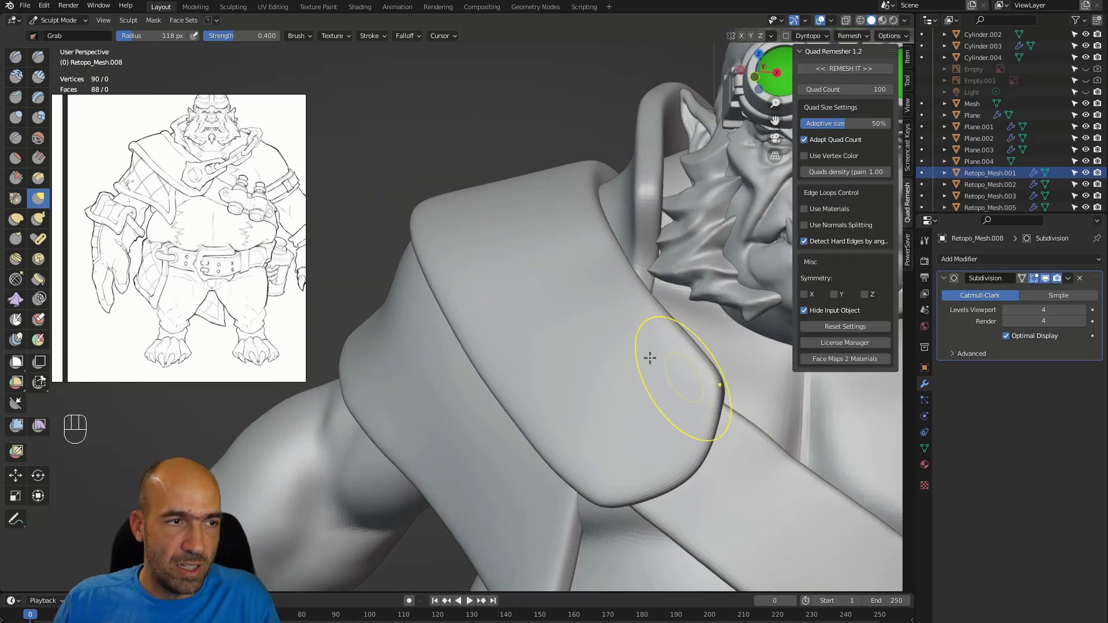
pyautogui.keyDown('ctrl'); pyautogui.keyDown('alt'); pyautogui.moveTo(510, 350); pyautogui.dragTo(555, 435, button='middle'); pyautogui.keyUp('alt'); pyautogui.keyUp('ctrl')
pyautogui.moveTo(610, 492)
pyautogui.mouseDown()
pyautogui.moveTo(571, 535)
pyautogui.moveTo(580, 527)
pyautogui.mouseUp()
pyautogui.moveTo(730, 523)
pyautogui.keyDown('alt'); pyautogui.keyDown('shift'); pyautogui.mouseDown(button='middle')
pyautogui.moveTo(602, 482)
pyautogui.moveTo(464, 482)
pyautogui.mouseUp(button='middle'); pyautogui.keyUp('shift'); pyautogui.keyUp('alt')
# - Return to editing the shoulder piece's mesh and add a lengthwise loop cut close to its arm-side border
pyautogui.hotkey('ctrl', 'Tab')
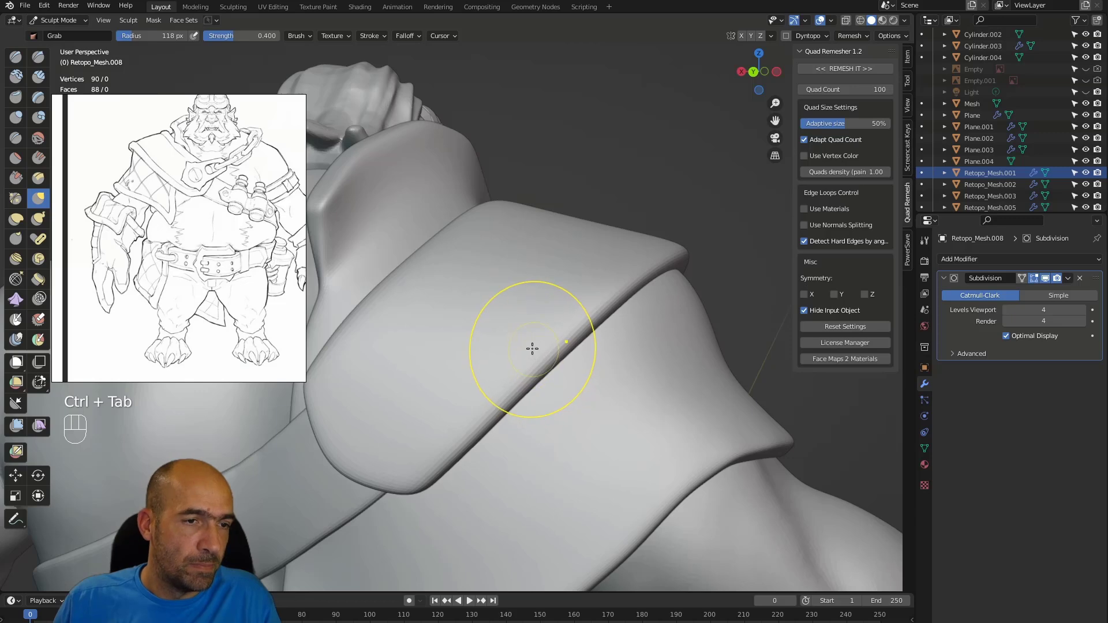
pyautogui.press('Tab')
pyautogui.keyDown('alt'); pyautogui.keyDown('shift'); pyautogui.moveTo(519, 355); pyautogui.dragTo(510, 360, button='middle'); pyautogui.keyUp('shift'); pyautogui.keyUp('alt')
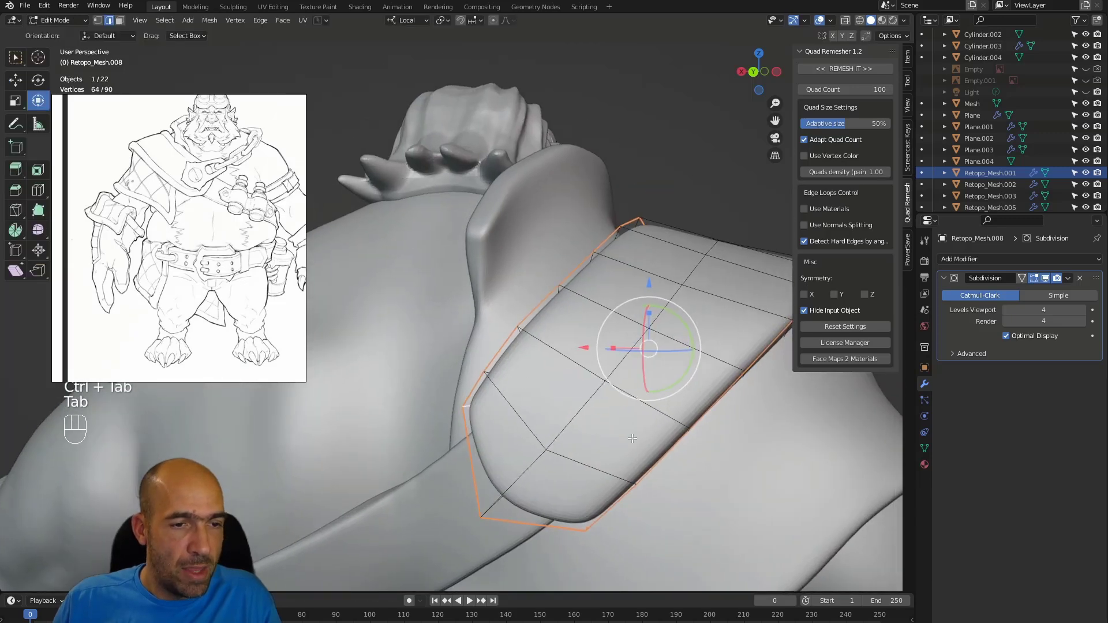
pyautogui.hotkey('ctrl', 'r')
pyautogui.click(654, 413)
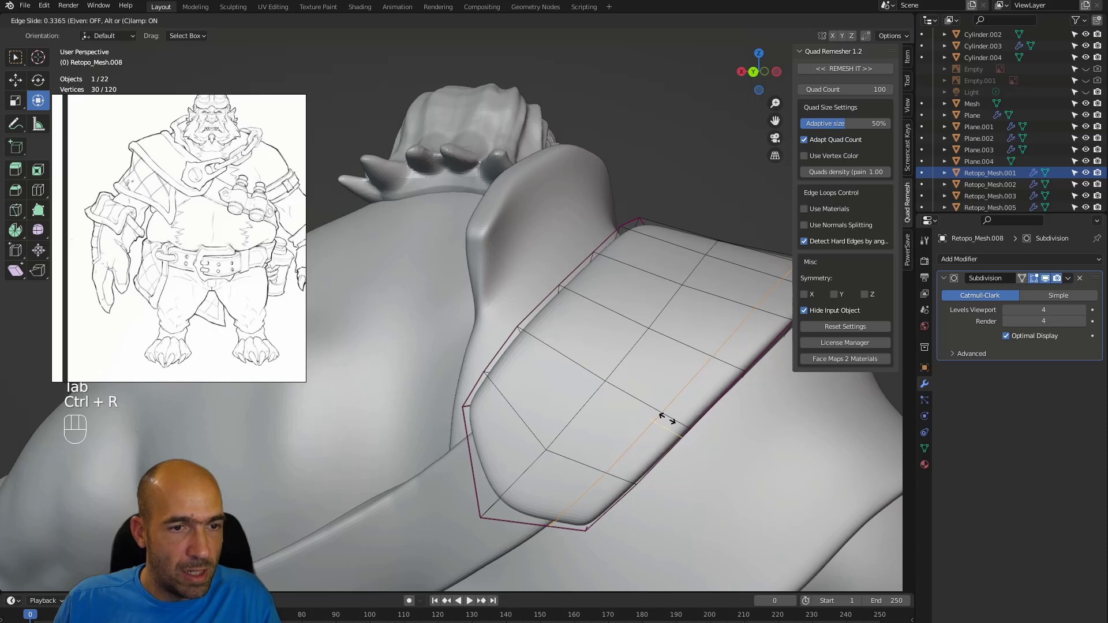
pyautogui.click(668, 416)
# - Add a second lengthwise loop cut to the shoulder piece, close to its collar-side border
pyautogui.keyDown('alt'); pyautogui.keyDown('shift'); pyautogui.moveTo(551, 281); pyautogui.dragTo(602, 395); pyautogui.keyUp('shift'); pyautogui.keyUp('alt')
pyautogui.click(604, 468)
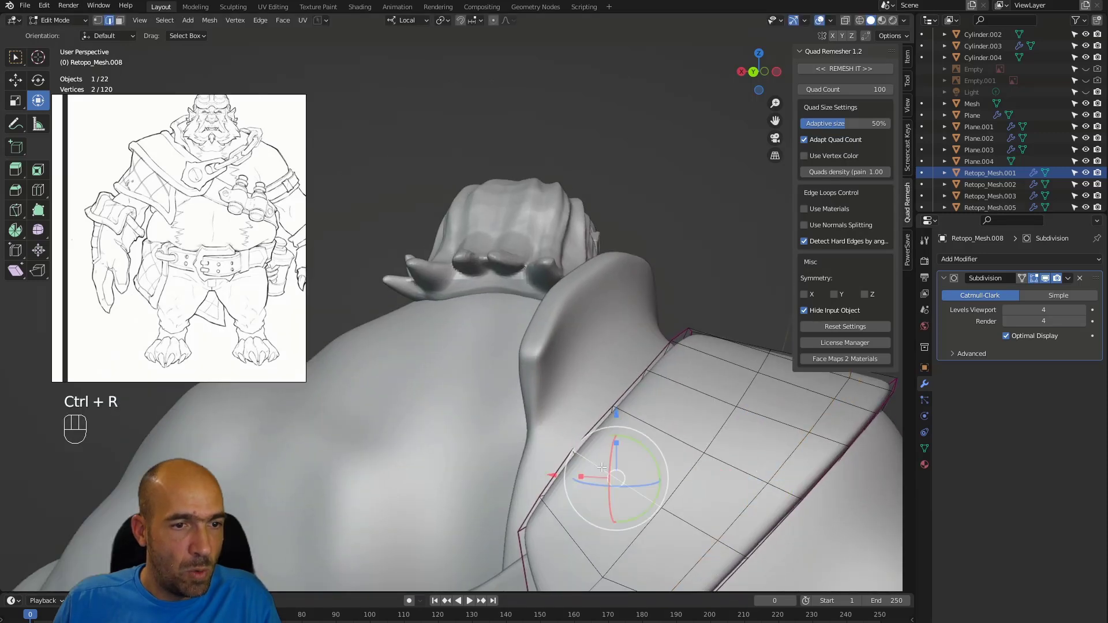
pyautogui.hotkey('ctrl', 'r')
pyautogui.click(595, 460)
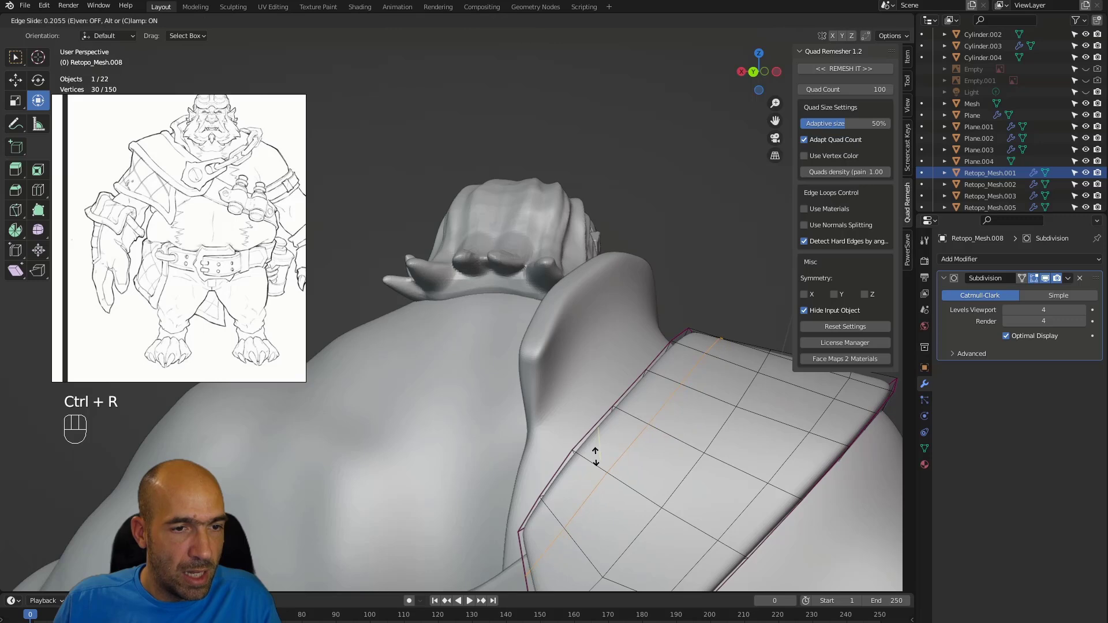
pyautogui.click(593, 453)
# - Add a loop cut near the rounded end of the shoulder piece on the ogre's back
pyautogui.keyDown('alt'); pyautogui.keyDown('shift'); pyautogui.moveTo(597, 455); pyautogui.dragTo(562, 217, button='middle'); pyautogui.keyUp('shift'); pyautogui.keyUp('alt')
pyautogui.keyDown('alt'); pyautogui.moveTo(555, 345); pyautogui.dragTo(532, 335, button='middle'); pyautogui.keyUp('alt')
pyautogui.click(531, 331)
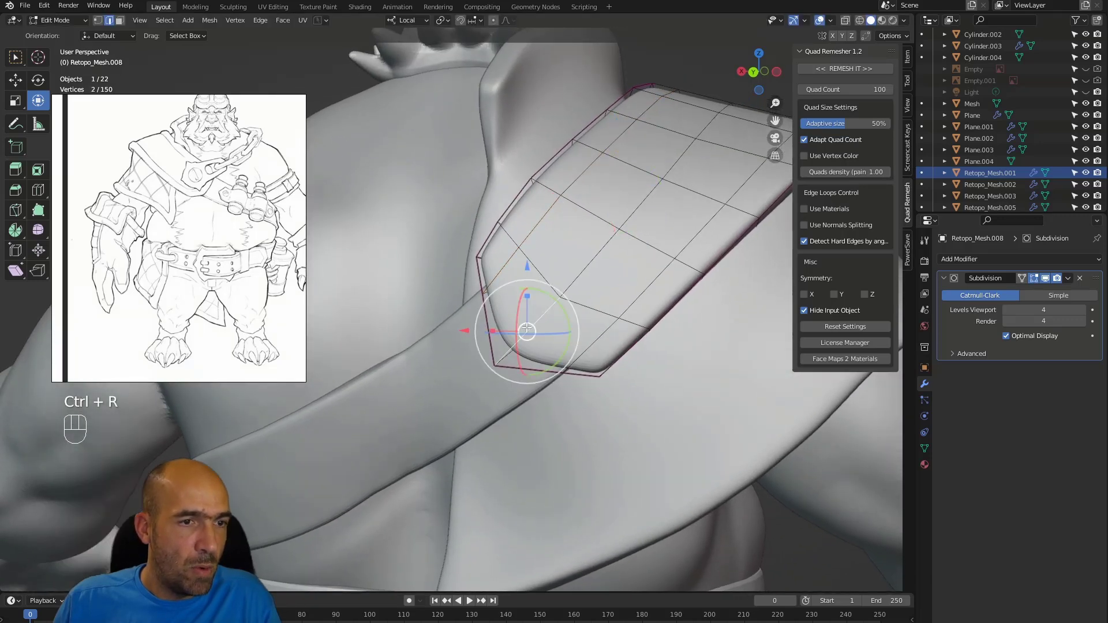
pyautogui.click(529, 329)
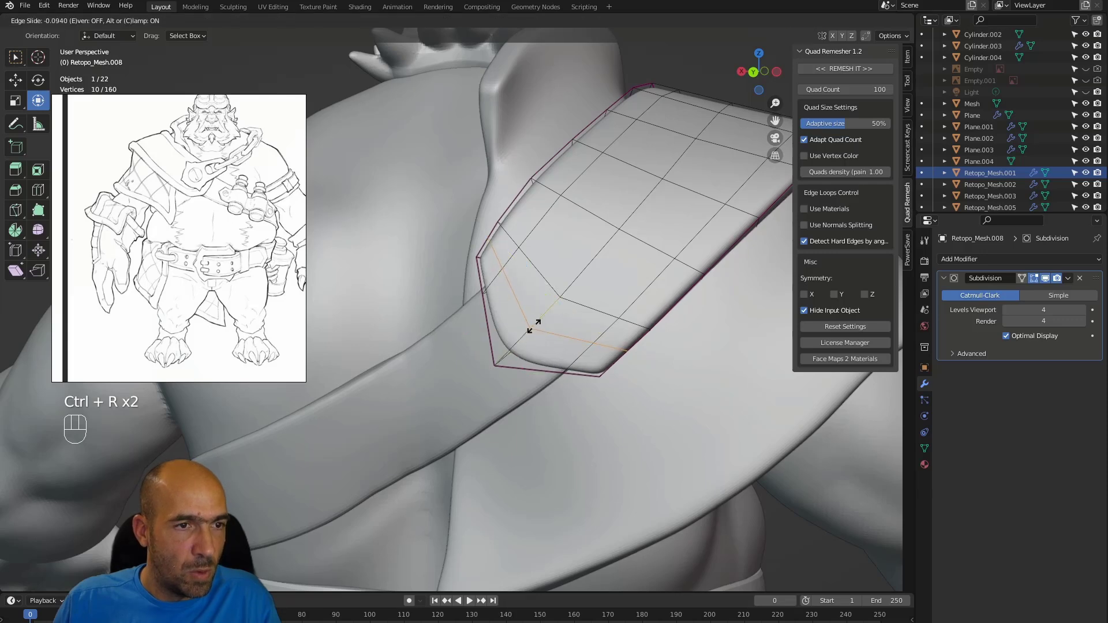
pyautogui.click(535, 334)
# - Add a matching loop cut near the shoulder piece's end on the ogre's chest
pyautogui.keyDown('alt'); pyautogui.keyDown('shift'); pyautogui.moveTo(535, 334); pyautogui.dragTo(600, 335, button='middle'); pyautogui.keyUp('shift'); pyautogui.keyUp('alt')
pyautogui.keyDown('alt'); pyautogui.moveTo(600, 334); pyautogui.dragTo(420, 329, button='middle'); pyautogui.keyUp('alt')
pyautogui.keyDown('alt'); pyautogui.keyDown('shift'); pyautogui.moveTo(242, 536); pyautogui.dragTo(441, 401, button='middle'); pyautogui.keyUp('shift'); pyautogui.keyUp('alt')
pyautogui.click(482, 282)
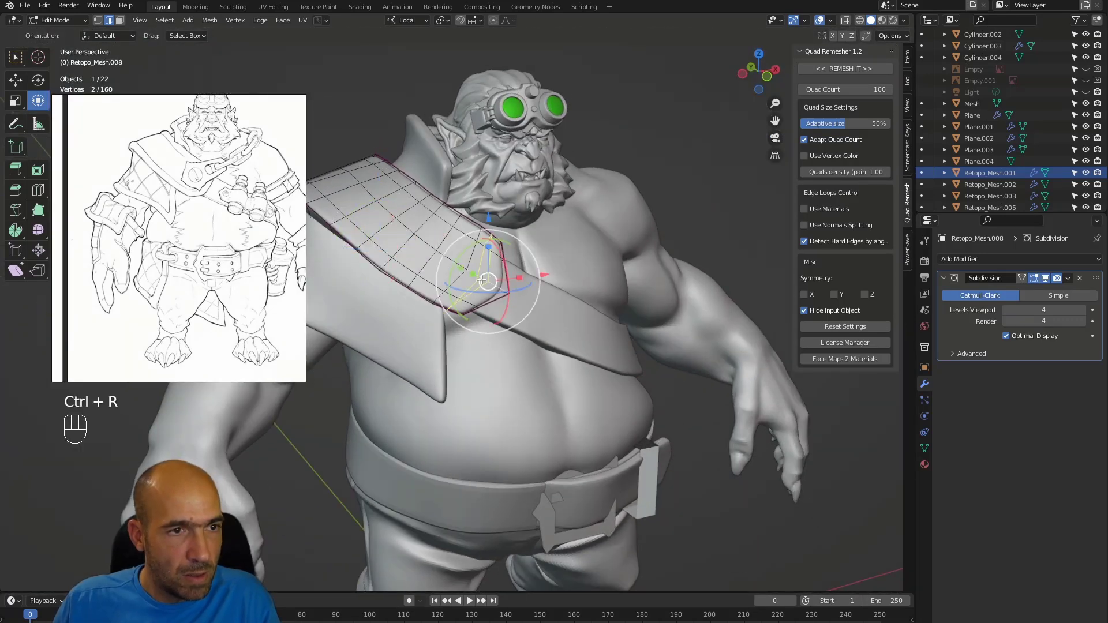
pyautogui.hotkey('ctrl', 'r')
pyautogui.click(482, 281)
pyautogui.click(482, 281)
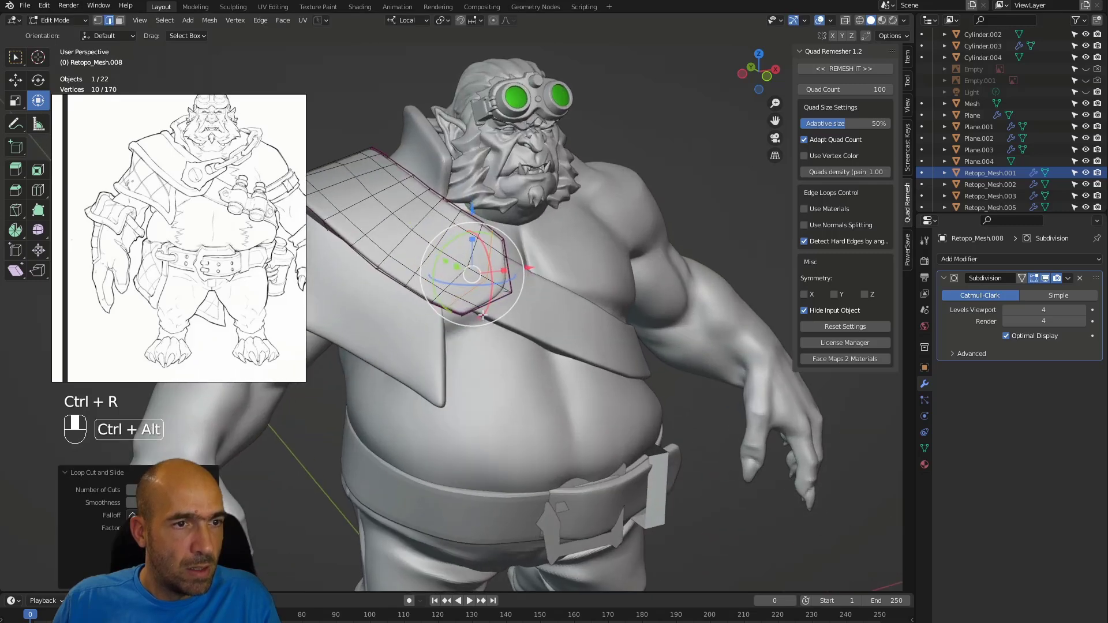
# - Select the narrow strip of faces running along the shoulder piece's whole outer border, around both ends and both long sides
pyautogui.keyDown('ctrl'); pyautogui.keyDown('alt'); pyautogui.moveTo(479, 289); pyautogui.dragTo(528, 383, button='middle'); pyautogui.keyUp('alt'); pyautogui.keyUp('ctrl')
pyautogui.keyDown('alt'); pyautogui.moveTo(528, 384); pyautogui.dragTo(501, 376, button='middle'); pyautogui.keyUp('alt')
pyautogui.keyDown('alt'); pyautogui.keyDown('shift'); pyautogui.moveTo(564, 412); pyautogui.dragTo(576, 382, button='middle'); pyautogui.keyUp('shift'); pyautogui.keyUp('alt')
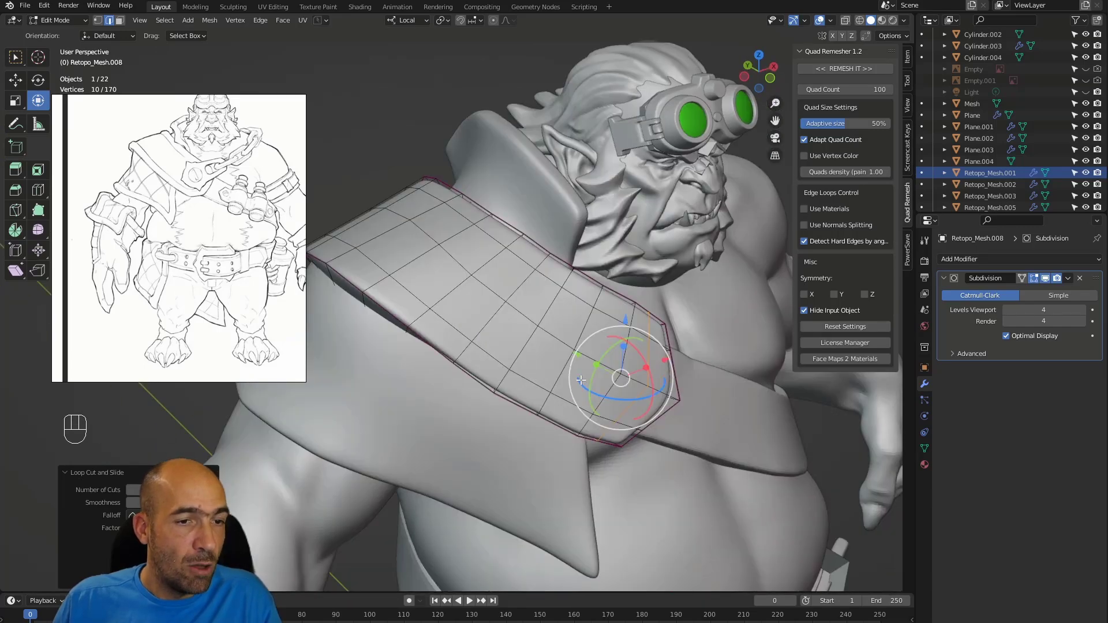
pyautogui.press('3')
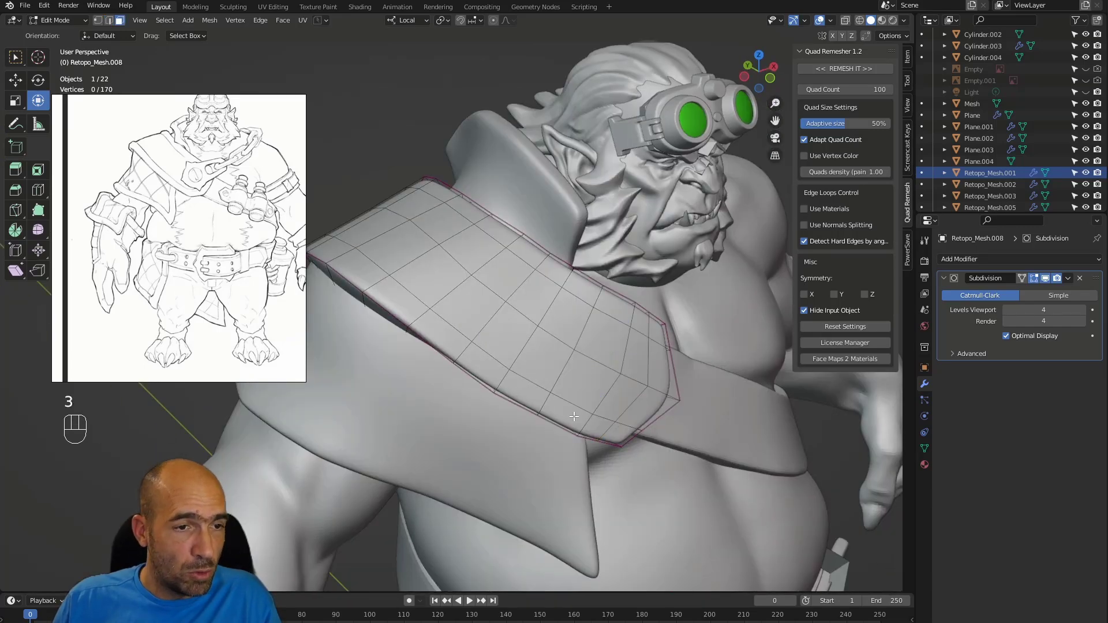
pyautogui.click(617, 434)
pyautogui.keyDown('ctrl'); pyautogui.click(658, 329); pyautogui.keyUp('ctrl')
pyautogui.keyDown('alt'); pyautogui.moveTo(658, 330); pyautogui.dragTo(808, 341, button='middle'); pyautogui.keyUp('alt')
pyautogui.keyDown('alt'); pyautogui.keyDown('shift'); pyautogui.moveTo(447, 533); pyautogui.dragTo(521, 379, button='middle'); pyautogui.keyUp('shift'); pyautogui.keyUp('alt')
pyautogui.keyDown('ctrl'); pyautogui.click(498, 378); pyautogui.keyUp('ctrl')
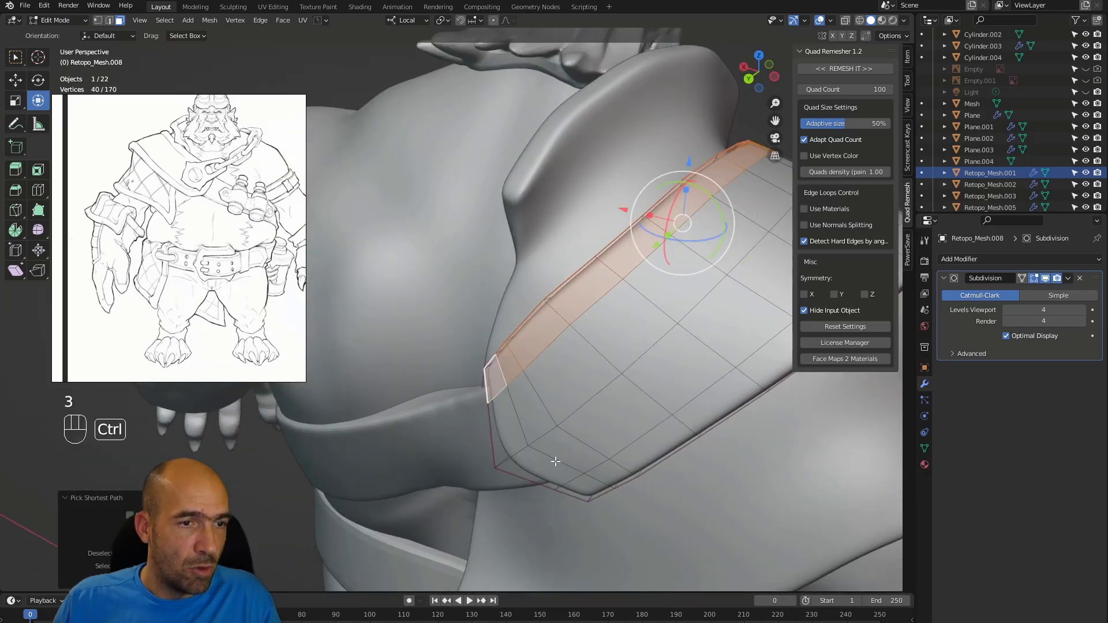
pyautogui.keyDown('ctrl'); pyautogui.click(596, 482); pyautogui.keyUp('ctrl')
pyautogui.keyDown('alt'); pyautogui.moveTo(596, 481); pyautogui.dragTo(656, 509, button='middle'); pyautogui.keyUp('alt')
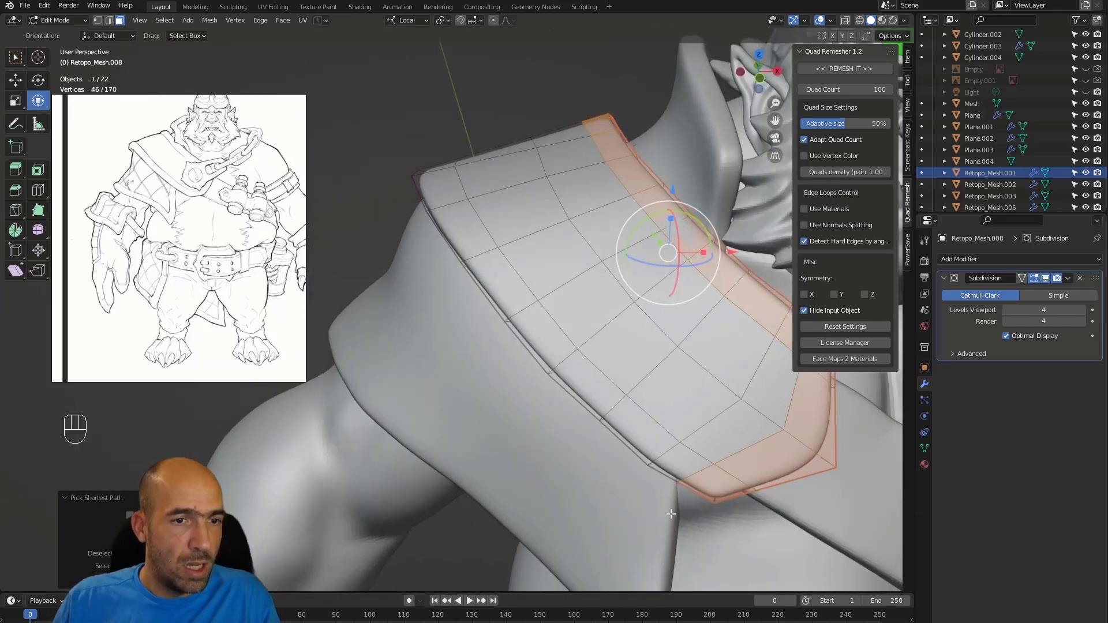
pyautogui.keyDown('ctrl'); pyautogui.click(709, 478); pyautogui.keyUp('ctrl')
pyautogui.keyDown('ctrl'); pyautogui.keyDown('alt'); pyautogui.moveTo(709, 478); pyautogui.dragTo(532, 344, button='middle'); pyautogui.keyUp('alt'); pyautogui.keyUp('ctrl')
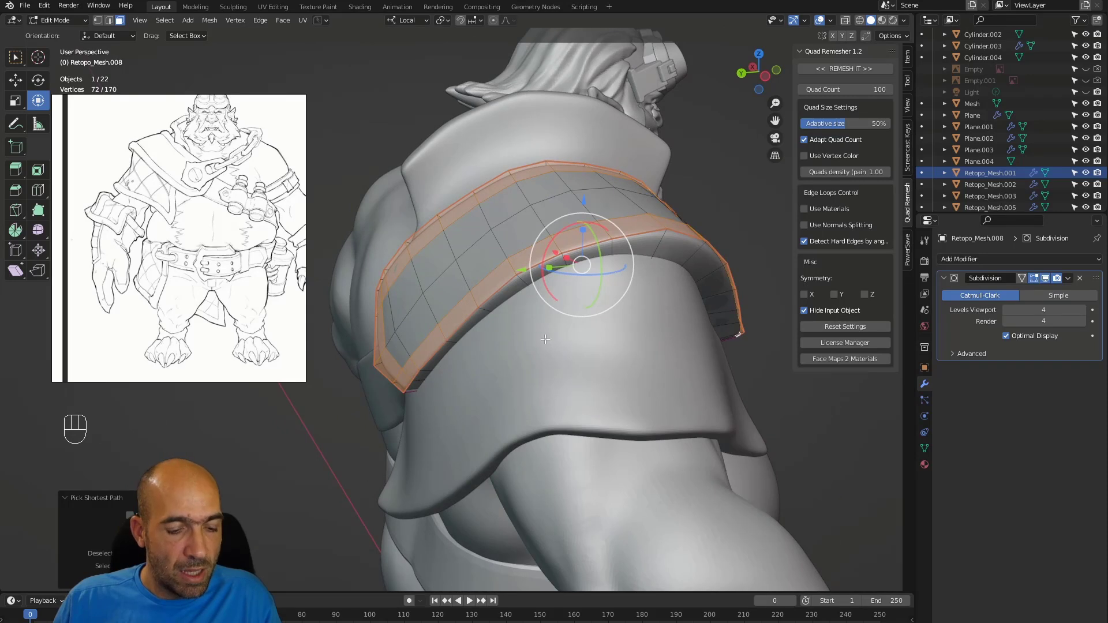
# - Extrude the selected border faces of the shoulder piece outward along their normals by about 0.015 m and deselect them
pyautogui.hotkey('alt', 'e')
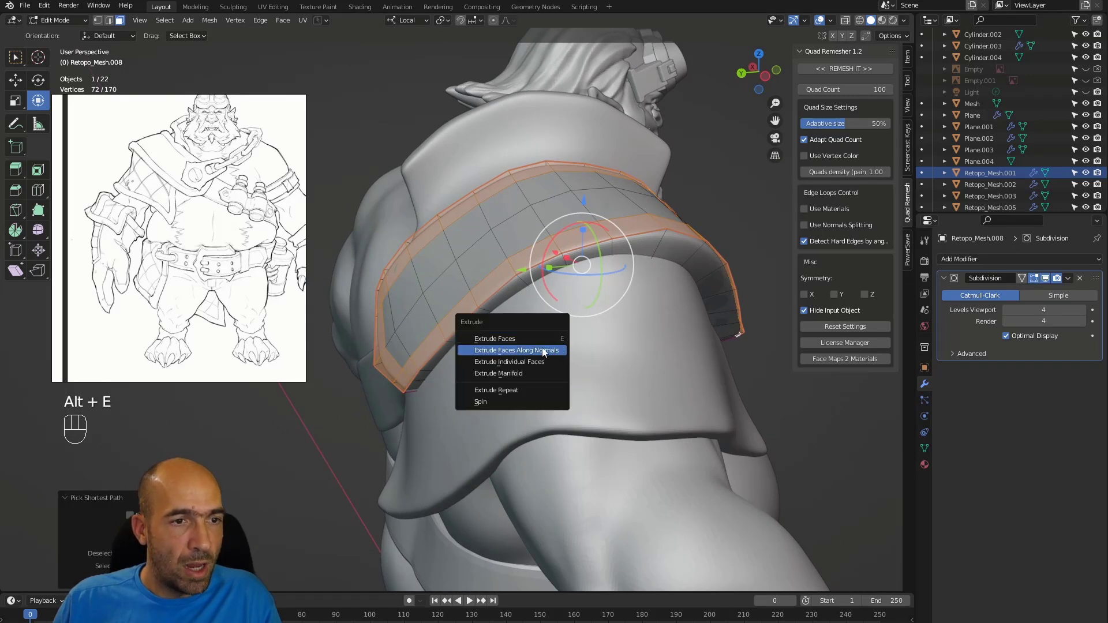
pyautogui.click(541, 353)
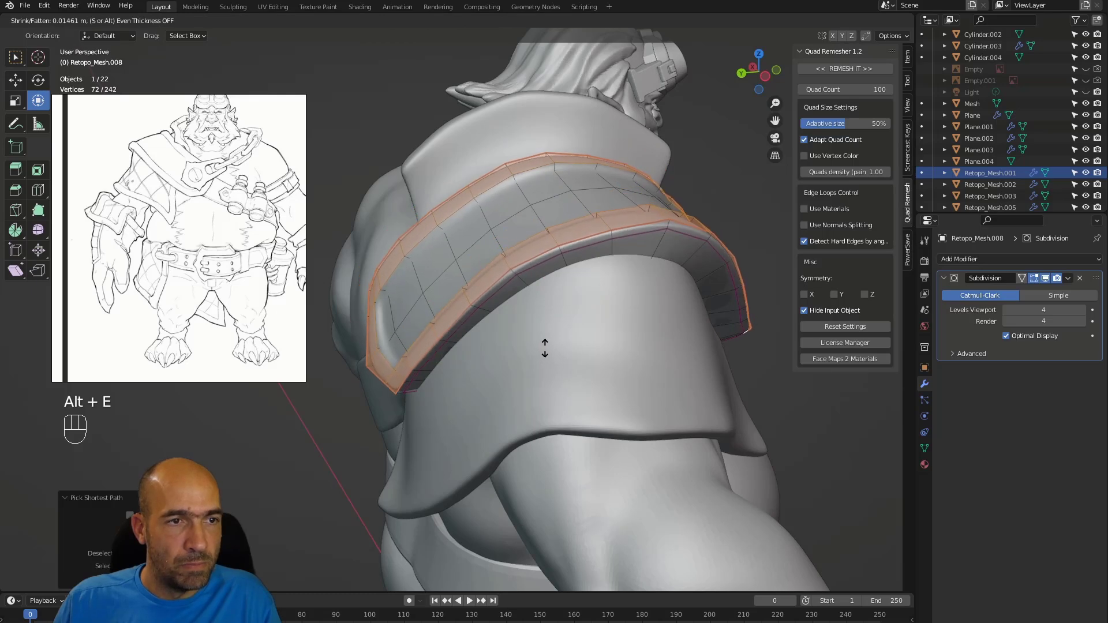
pyautogui.click(548, 342)
pyautogui.moveTo(582, 387)
pyautogui.mouseDown(button='middle')
pyautogui.moveTo(490, 419)
pyautogui.moveTo(482, 407)
pyautogui.moveTo(525, 415)
pyautogui.moveTo(522, 448)
pyautogui.moveTo(615, 444)
pyautogui.moveTo(688, 503)
pyautogui.moveTo(702, 471)
pyautogui.mouseUp(button='middle')
pyautogui.click(514, 436)
# - Nudge the arm-side edge of the shoulder piece's raised border in Sculpt Mode with the Grab brush at an 85 px radius
pyautogui.press('Tab')
pyautogui.keyDown('shift'); pyautogui.moveTo(702, 470); pyautogui.dragTo(404, 139, button='middle'); pyautogui.keyUp('shift')
pyautogui.keyDown('shift'); pyautogui.moveTo(486, 494); pyautogui.dragTo(539, 449, button='middle'); pyautogui.keyUp('shift')
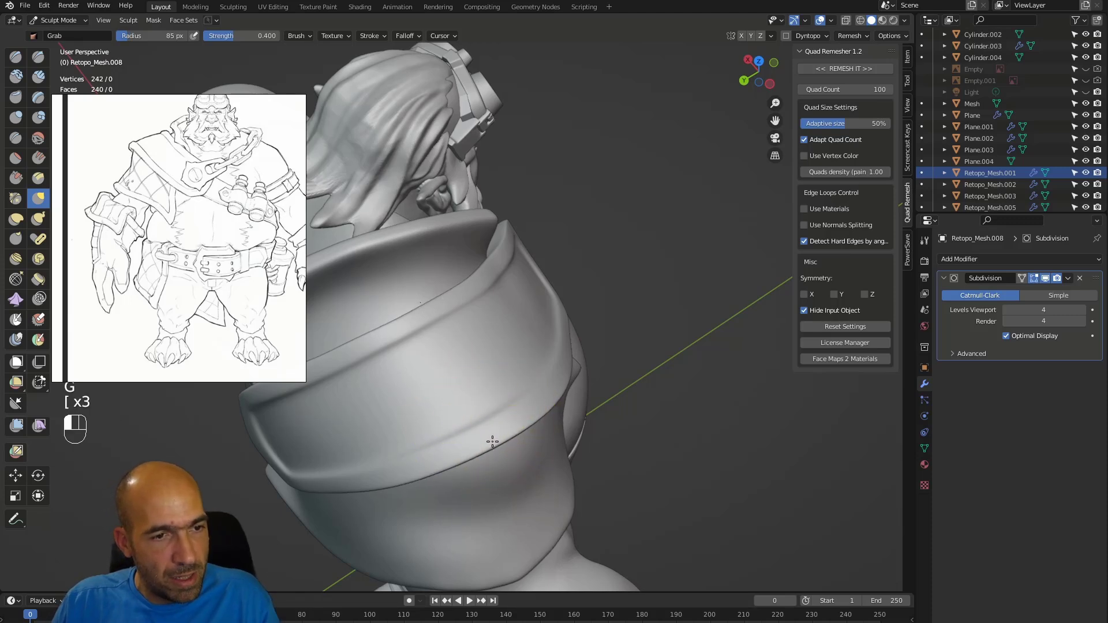
pyautogui.keyDown('alt'); pyautogui.moveTo(531, 402); pyautogui.dragTo(530, 398, button='middle'); pyautogui.keyUp('alt')
pyautogui.moveTo(440, 433); pyautogui.dragTo(443, 456)
pyautogui.keyDown('alt'); pyautogui.moveTo(445, 477); pyautogui.dragTo(460, 423); pyautogui.keyUp('alt')
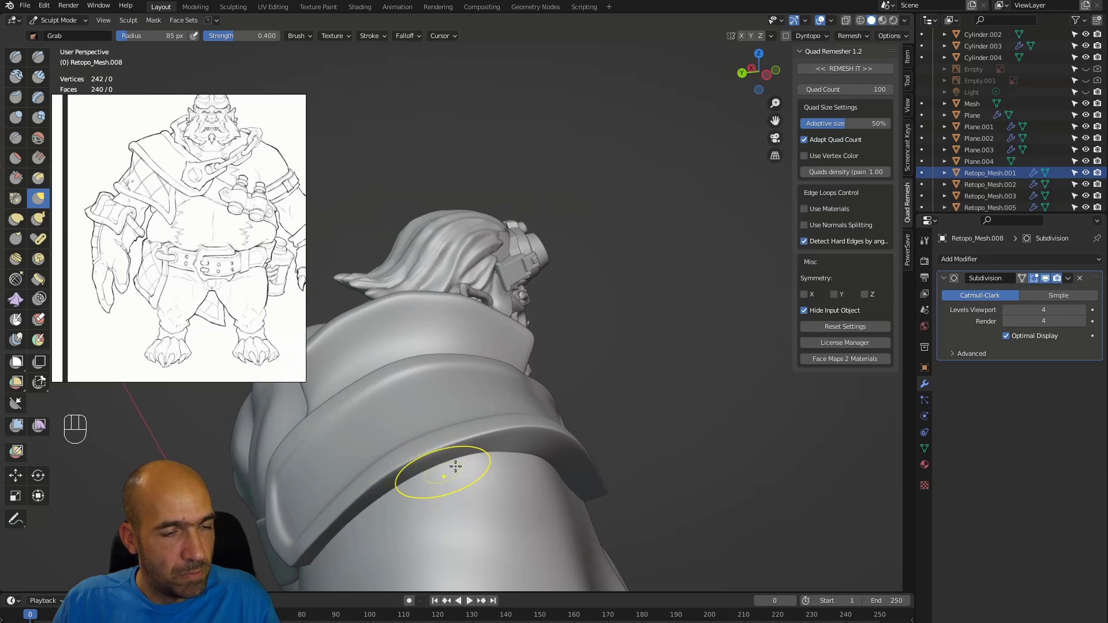
pyautogui.moveTo(536, 437); pyautogui.dragTo(535, 456, button='middle')
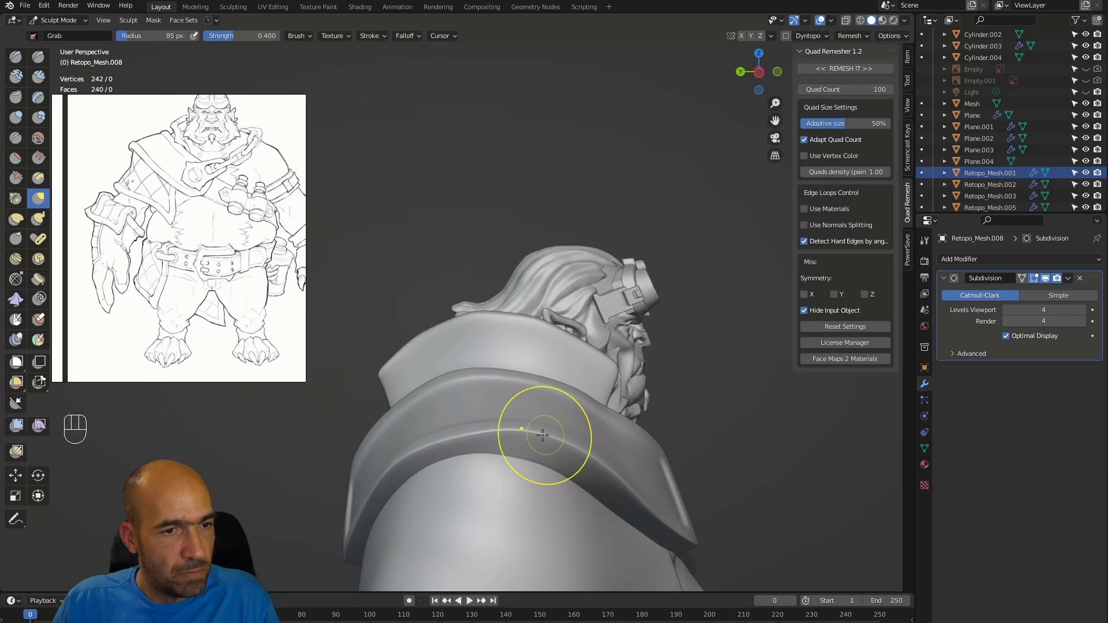
pyautogui.keyDown('alt'); pyautogui.moveTo(625, 457); pyautogui.dragTo(543, 423); pyautogui.keyUp('alt')
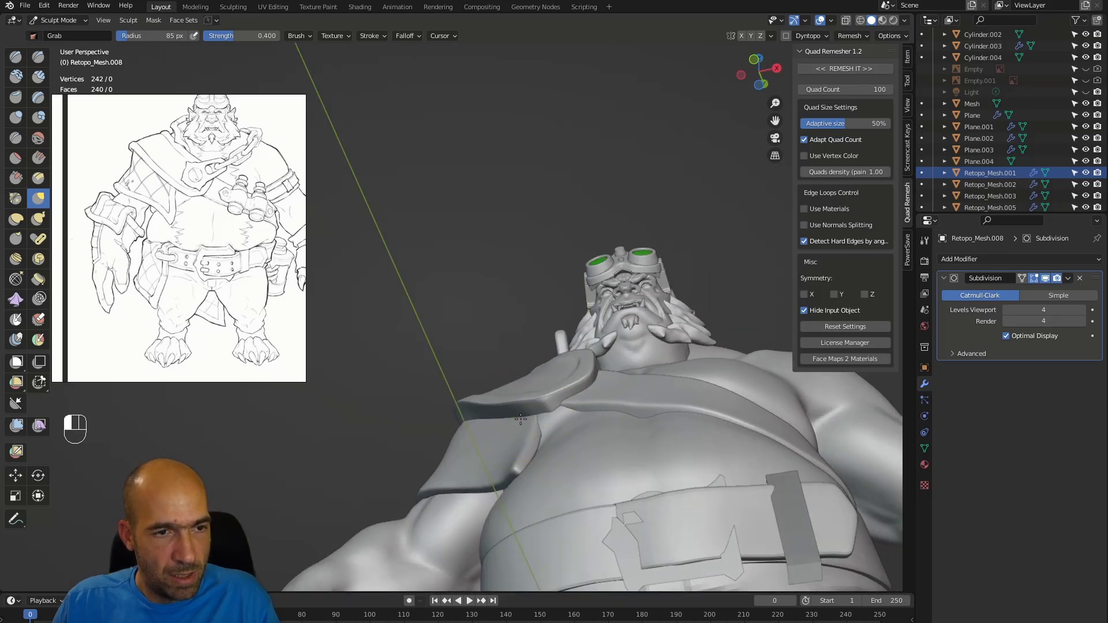
# - Check the shoulder piece's underside in isolation and dissolve the extra edge loop running around its outer side wall
pyautogui.press('/')
pyautogui.keyDown('alt'); pyautogui.moveTo(433, 348); pyautogui.dragTo(462, 302); pyautogui.keyUp('alt')
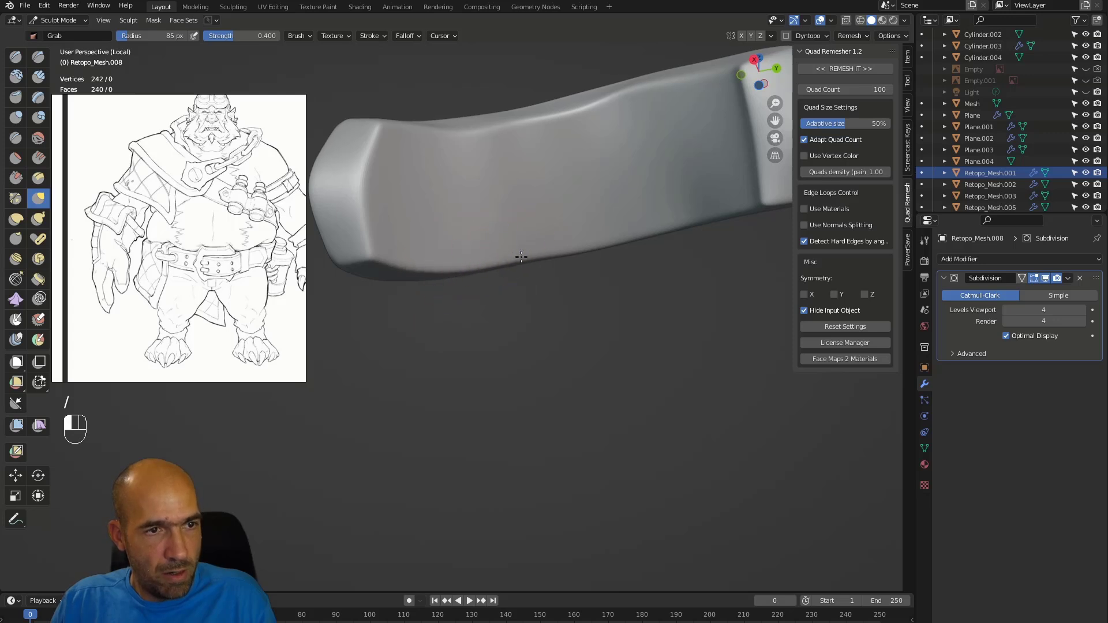
pyautogui.keyDown('alt'); pyautogui.moveTo(404, 265); pyautogui.dragTo(445, 292); pyautogui.keyUp('alt')
pyautogui.press('/')
pyautogui.keyDown('ctrl'); pyautogui.keyDown('alt'); pyautogui.moveTo(512, 390); pyautogui.dragTo(612, 410); pyautogui.keyUp('alt'); pyautogui.keyUp('ctrl')
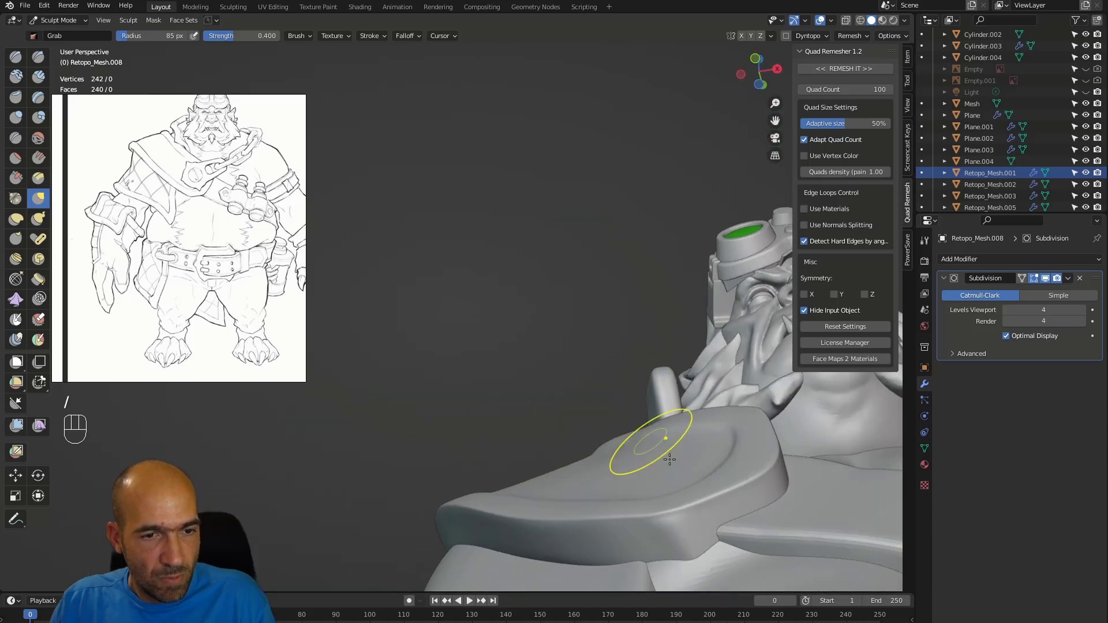
pyautogui.moveTo(687, 516)
pyautogui.keyDown('alt'); pyautogui.keyDown('shift'); pyautogui.mouseDown()
pyautogui.moveTo(612, 425)
pyautogui.moveTo(606, 436)
pyautogui.moveTo(653, 487)
pyautogui.moveTo(604, 369)
pyautogui.moveTo(658, 420)
pyautogui.moveTo(668, 462)
pyautogui.moveTo(666, 451)
pyautogui.mouseUp(); pyautogui.keyUp('shift'); pyautogui.keyUp('alt')
pyautogui.press('Tab')
pyautogui.click(603, 369)
pyautogui.press('2')
pyautogui.keyDown('alt'); pyautogui.click(645, 439); pyautogui.keyUp('alt')
pyautogui.press('x')
pyautogui.click(642, 503)
pyautogui.keyDown('alt'); pyautogui.moveTo(635, 501); pyautogui.dragTo(625, 412); pyautogui.keyUp('alt')
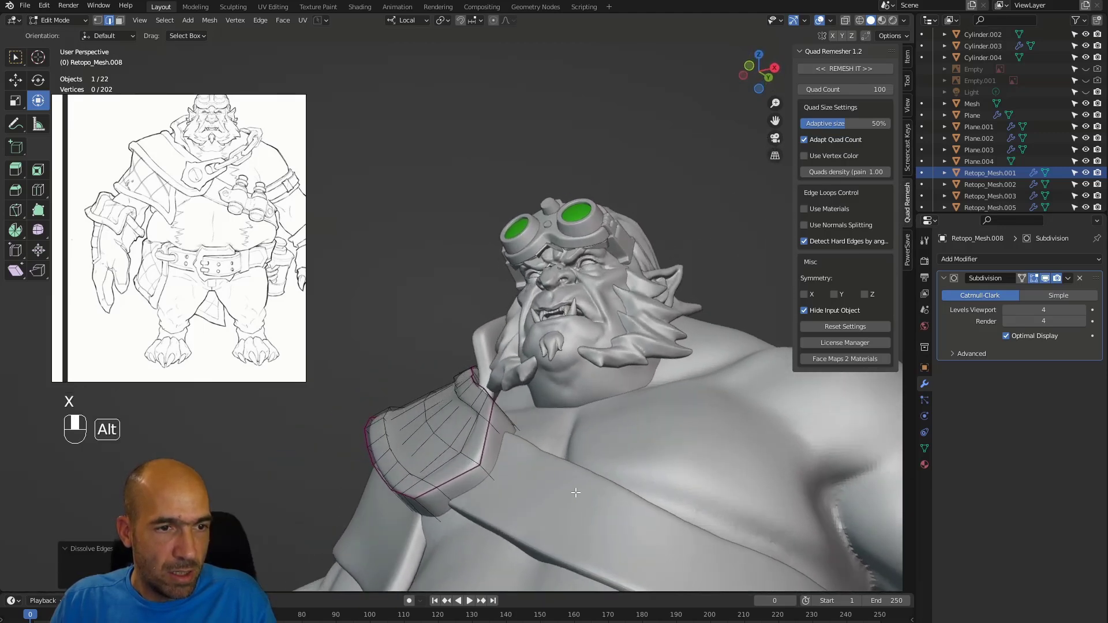
# - Isolate the shoulder piece and adjust the outline of its chest end from the underside with the Grab brush
pyautogui.press('/')
pyautogui.moveTo(542, 266)
pyautogui.keyDown('alt'); pyautogui.mouseDown()
pyautogui.moveTo(520, 280)
pyautogui.moveTo(598, 340)
pyautogui.moveTo(594, 364)
pyautogui.moveTo(610, 390)
pyautogui.mouseUp(); pyautogui.keyUp('alt')
pyautogui.hotkey('ctrl', 'Tab')
pyautogui.press('g')
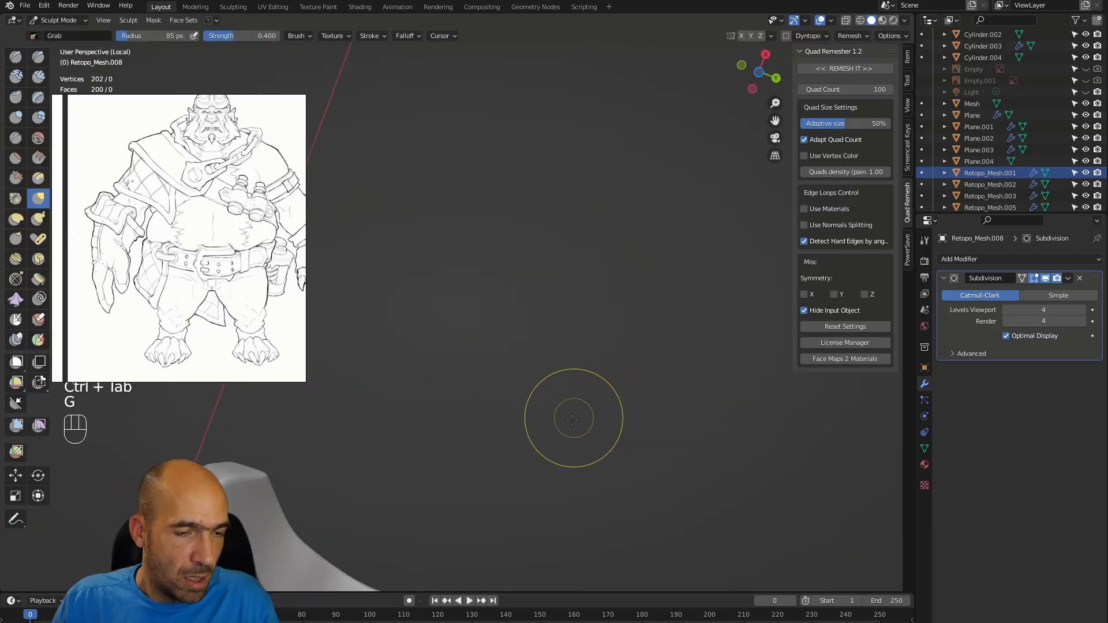
pyautogui.keyDown('alt'); pyautogui.moveTo(445, 445); pyautogui.dragTo(400, 420); pyautogui.keyUp('alt')
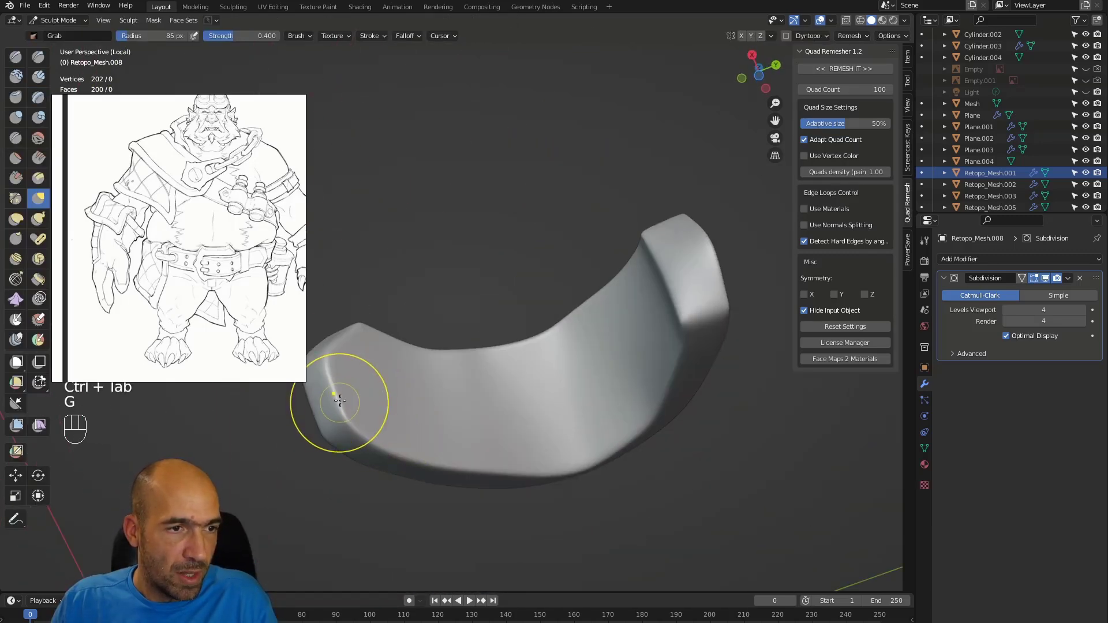
pyautogui.keyDown('alt'); pyautogui.moveTo(342, 390); pyautogui.dragTo(404, 352); pyautogui.keyUp('alt')
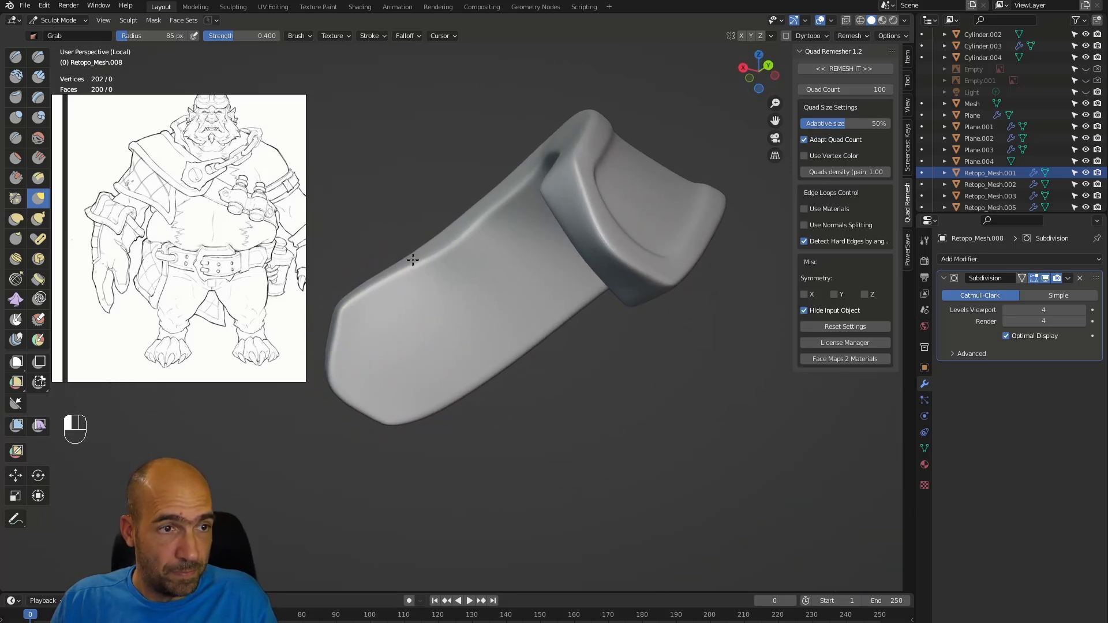
pyautogui.keyDown('alt'); pyautogui.moveTo(487, 231); pyautogui.dragTo(425, 258); pyautogui.keyUp('alt')
# - Even out the long inner edges on the shoulder piece's underside with the Grab brush
pyautogui.keyDown('alt'); pyautogui.keyDown('shift'); pyautogui.moveTo(501, 224); pyautogui.dragTo(604, 265, button='middle'); pyautogui.keyUp('shift'); pyautogui.keyUp('alt')
pyautogui.keyDown('alt'); pyautogui.moveTo(584, 328); pyautogui.dragTo(580, 314, button='middle'); pyautogui.keyUp('alt')
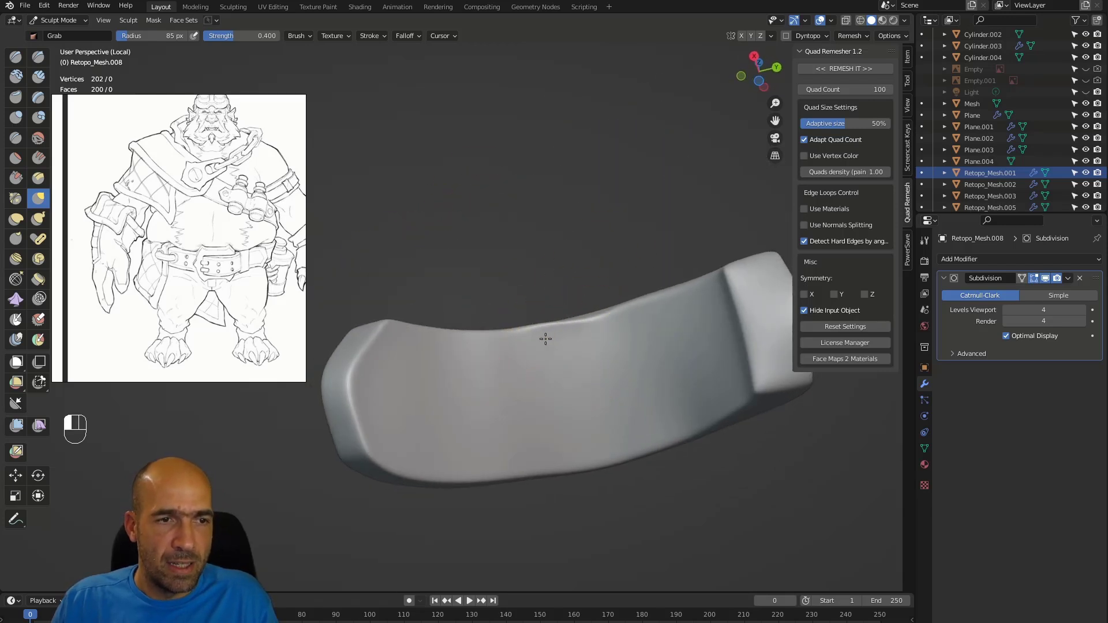
pyautogui.keyDown('alt'); pyautogui.keyDown('shift'); pyautogui.moveTo(605, 283); pyautogui.dragTo(567, 311); pyautogui.keyUp('shift'); pyautogui.keyUp('alt')
pyautogui.moveTo(501, 376)
pyautogui.keyDown('alt'); pyautogui.mouseDown()
pyautogui.moveTo(568, 403)
pyautogui.moveTo(573, 417)
pyautogui.mouseUp(); pyautogui.keyUp('alt')
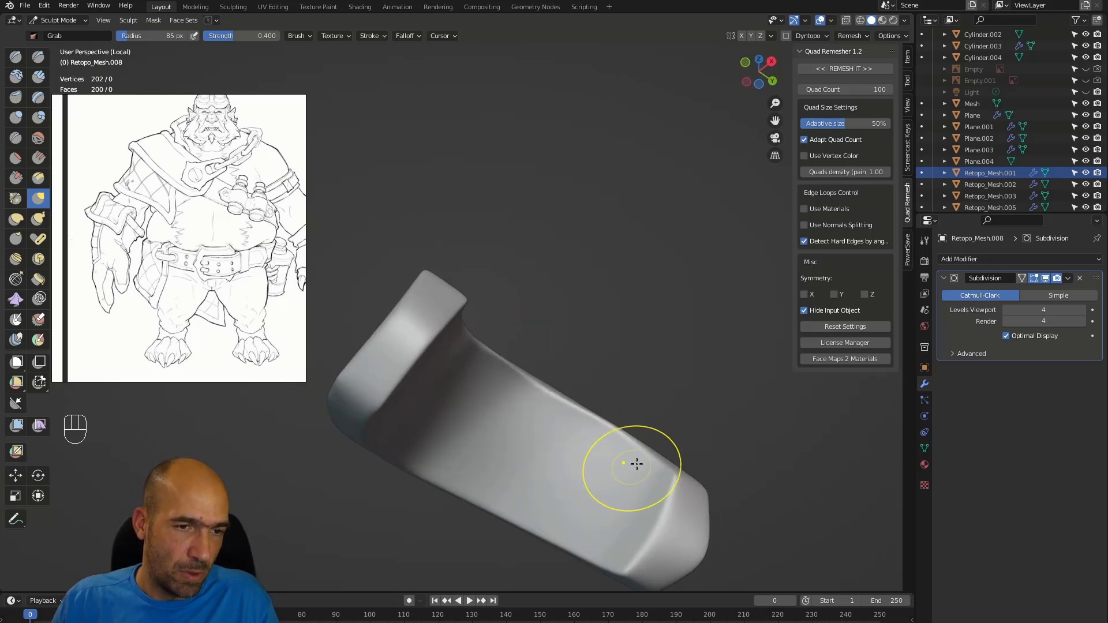
pyautogui.moveTo(685, 471)
pyautogui.keyDown('alt'); pyautogui.mouseDown()
pyautogui.moveTo(696, 497)
pyautogui.moveTo(627, 520)
pyautogui.moveTo(632, 512)
pyautogui.mouseUp(); pyautogui.keyUp('alt')
pyautogui.moveTo(672, 400)
pyautogui.keyDown('alt'); pyautogui.mouseDown()
pyautogui.moveTo(664, 421)
pyautogui.moveTo(693, 452)
pyautogui.moveTo(564, 390)
pyautogui.moveTo(403, 428)
pyautogui.mouseUp(); pyautogui.keyUp('alt')
pyautogui.moveTo(440, 373)
pyautogui.keyDown('alt'); pyautogui.mouseDown()
pyautogui.moveTo(365, 383)
pyautogui.moveTo(428, 386)
pyautogui.moveTo(408, 389)
pyautogui.mouseUp(); pyautogui.keyUp('alt')
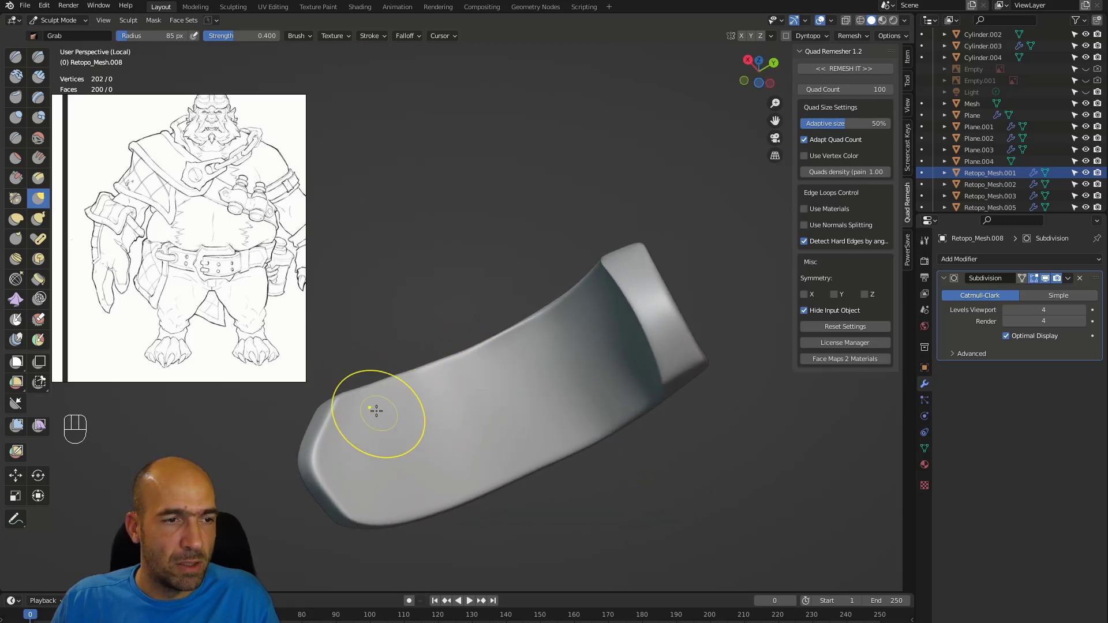
# - Soften the angular corners at both ends of the shoulder piece, working from the underside with the Grab brush
pyautogui.keyDown('alt'); pyautogui.moveTo(350, 443); pyautogui.dragTo(366, 487); pyautogui.keyUp('alt')
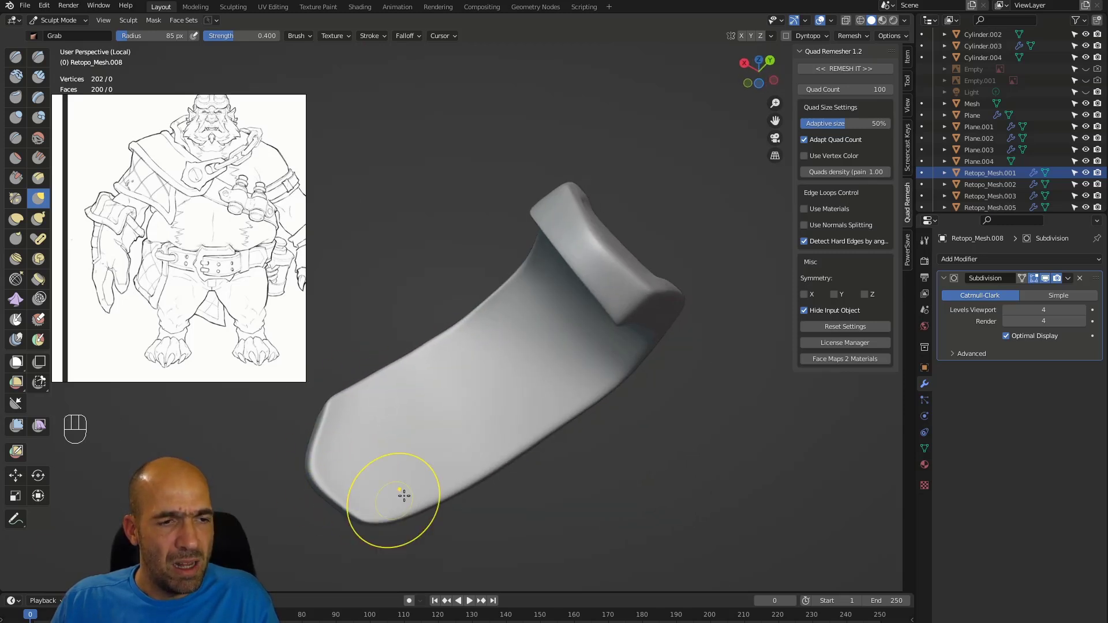
pyautogui.moveTo(600, 420)
pyautogui.keyDown('alt'); pyautogui.mouseDown()
pyautogui.moveTo(700, 421)
pyautogui.moveTo(545, 448)
pyautogui.mouseUp(); pyautogui.keyUp('alt')
pyautogui.keyDown('alt'); pyautogui.moveTo(601, 422); pyautogui.dragTo(768, 494); pyautogui.keyUp('alt')
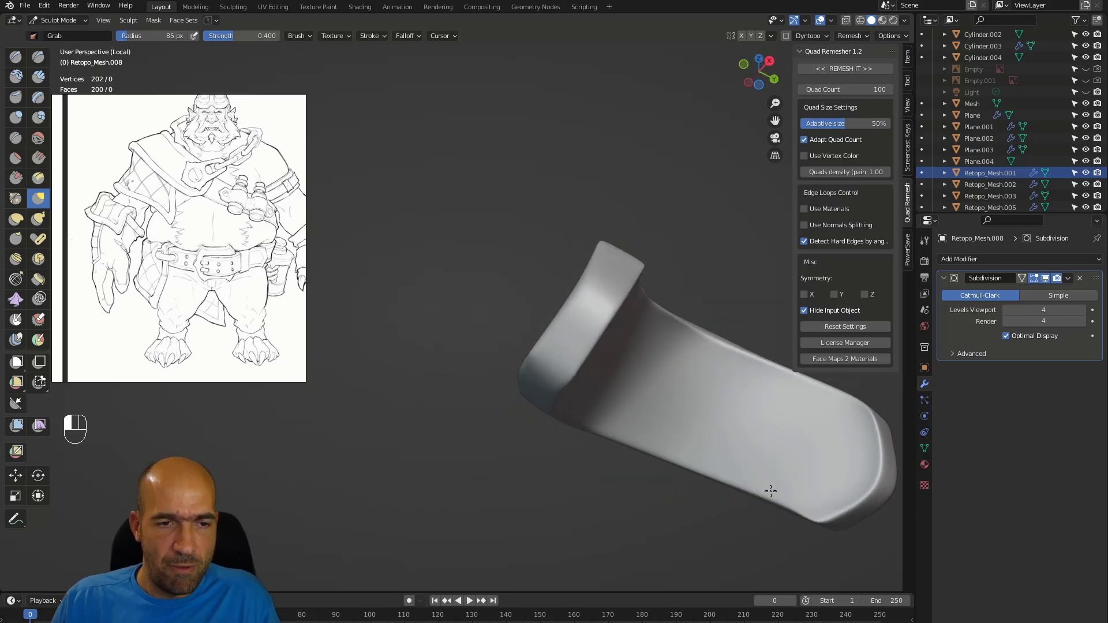
pyautogui.moveTo(723, 453)
pyautogui.keyDown('alt'); pyautogui.keyDown('shift'); pyautogui.mouseDown()
pyautogui.moveTo(524, 453)
pyautogui.moveTo(491, 427)
pyautogui.mouseUp(); pyautogui.keyUp('shift'); pyautogui.keyUp('alt')
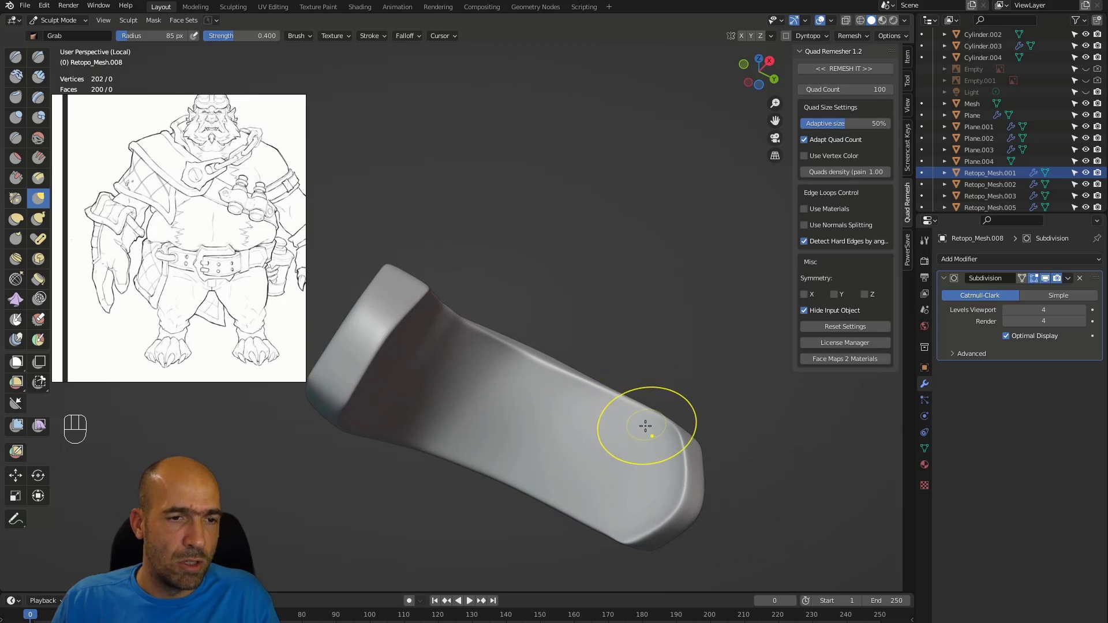
pyautogui.moveTo(471, 333)
pyautogui.keyDown('alt'); pyautogui.mouseDown()
pyautogui.moveTo(508, 346)
pyautogui.moveTo(519, 369)
pyautogui.moveTo(488, 325)
pyautogui.mouseUp(); pyautogui.keyUp('alt')
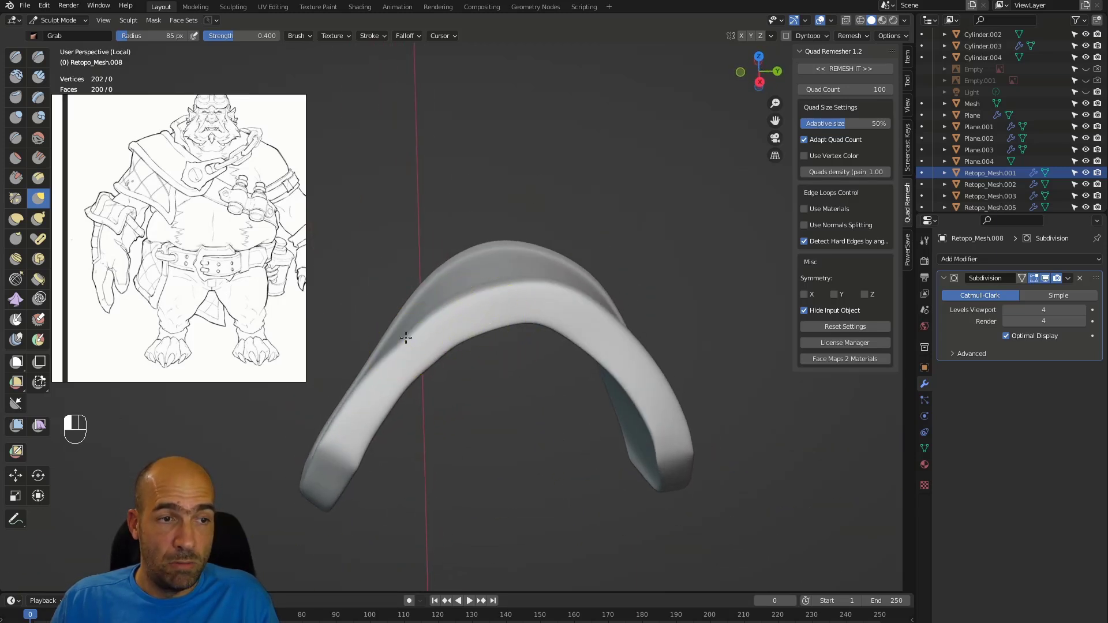
# - Reshape the border and inner groove at the shoulder piece's back end with the Grab brush
pyautogui.keyDown('alt'); pyautogui.moveTo(692, 260); pyautogui.dragTo(549, 278); pyautogui.keyUp('alt')
pyautogui.moveTo(557, 323)
pyautogui.keyDown('alt'); pyautogui.mouseDown()
pyautogui.moveTo(631, 350)
pyautogui.moveTo(549, 391)
pyautogui.moveTo(507, 458)
pyautogui.mouseUp(); pyautogui.keyUp('alt')
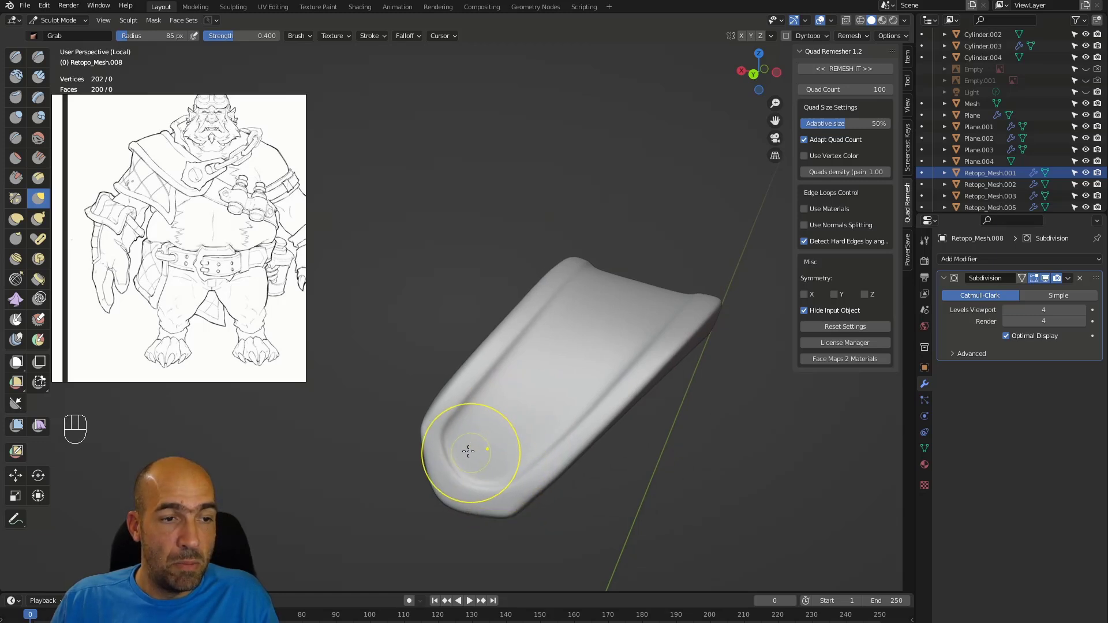
pyautogui.moveTo(468, 460)
pyautogui.keyDown('alt'); pyautogui.mouseDown()
pyautogui.moveTo(435, 420)
pyautogui.moveTo(405, 449)
pyautogui.moveTo(465, 537)
pyautogui.mouseUp(); pyautogui.keyUp('alt')
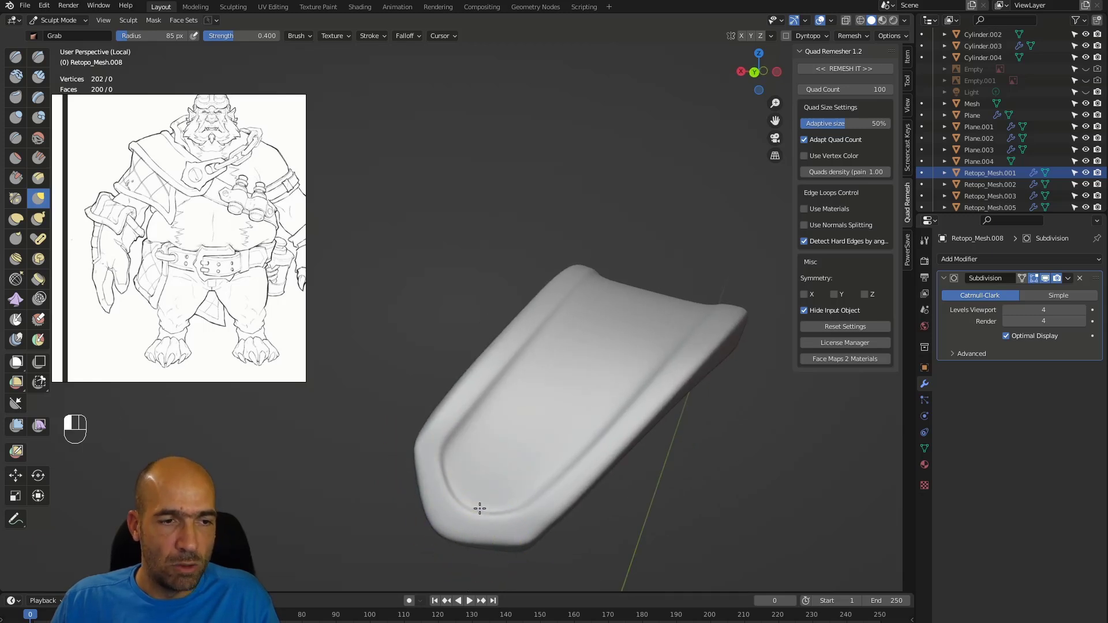
pyautogui.keyDown('alt'); pyautogui.moveTo(528, 452); pyautogui.dragTo(412, 413); pyautogui.keyUp('alt')
# - Refine the border's outline at the shoulder piece's chest end with the Grab brush and bring back the whole scene
pyautogui.keyDown('ctrl'); pyautogui.keyDown('alt'); pyautogui.moveTo(413, 413); pyautogui.dragTo(553, 306); pyautogui.keyUp('alt'); pyautogui.keyUp('ctrl')
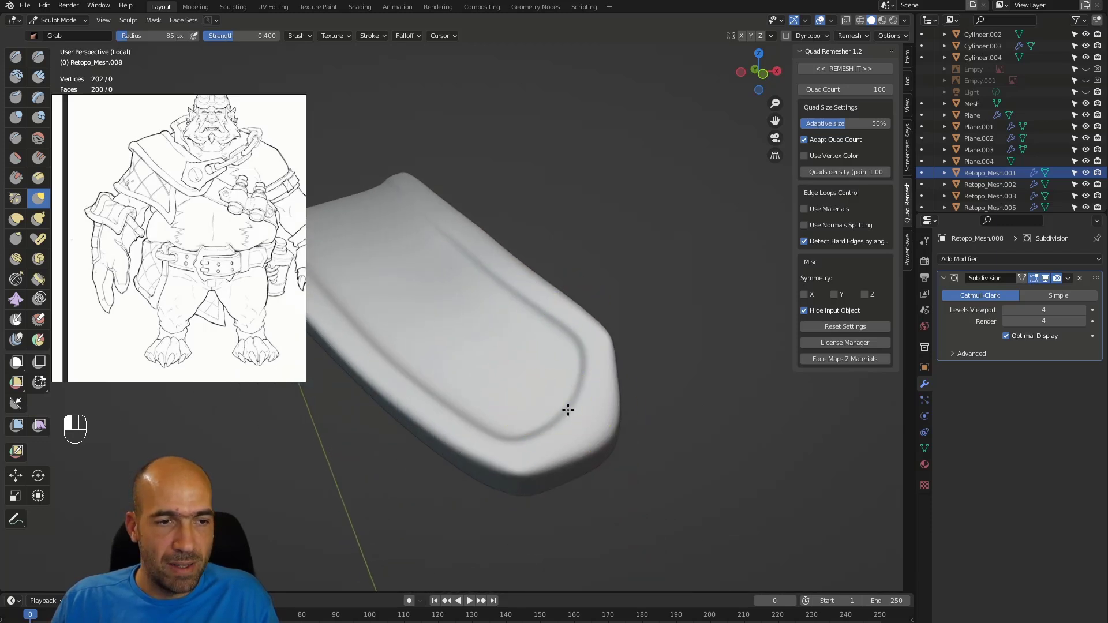
pyautogui.moveTo(617, 432)
pyautogui.keyDown('alt'); pyautogui.mouseDown()
pyautogui.moveTo(586, 412)
pyautogui.moveTo(577, 450)
pyautogui.moveTo(624, 440)
pyautogui.moveTo(627, 391)
pyautogui.moveTo(594, 370)
pyautogui.moveTo(624, 401)
pyautogui.mouseUp(); pyautogui.keyUp('alt')
pyautogui.hotkey('ctrl', 'z')
pyautogui.moveTo(613, 352)
pyautogui.keyDown('alt'); pyautogui.mouseDown()
pyautogui.moveTo(647, 345)
pyautogui.moveTo(635, 325)
pyautogui.moveTo(664, 370)
pyautogui.moveTo(643, 424)
pyautogui.mouseUp(); pyautogui.keyUp('alt')
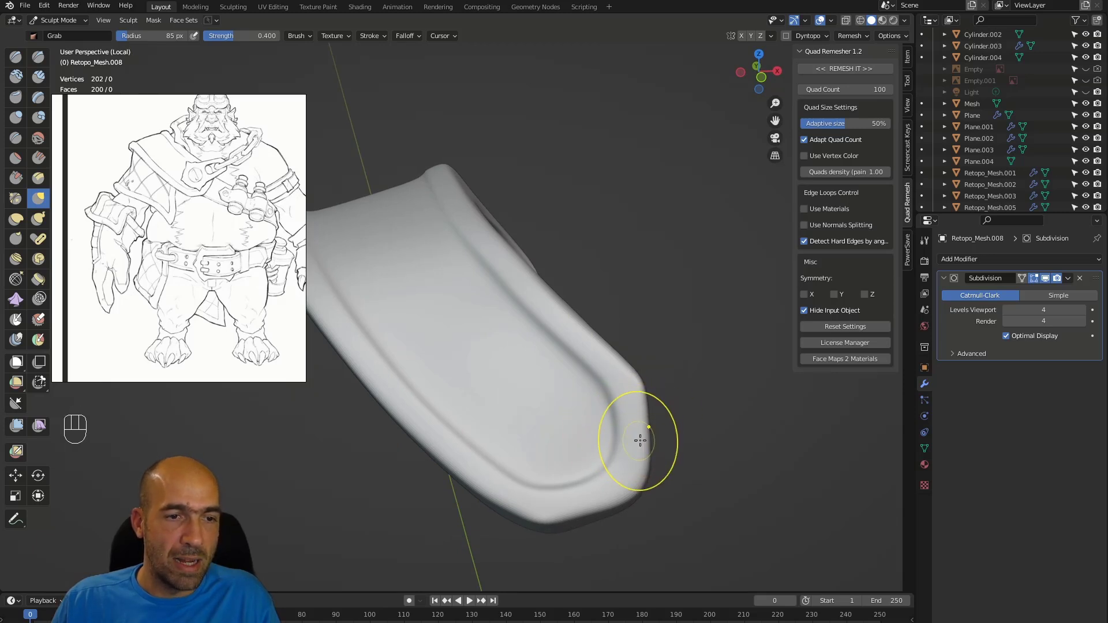
pyautogui.keyDown('alt'); pyautogui.keyDown('shift'); pyautogui.moveTo(556, 502); pyautogui.dragTo(577, 237); pyautogui.keyUp('shift'); pyautogui.keyUp('alt')
pyautogui.keyDown('alt'); pyautogui.moveTo(445, 334); pyautogui.dragTo(419, 236); pyautogui.keyUp('alt')
pyautogui.keyDown('alt'); pyautogui.moveTo(419, 237); pyautogui.dragTo(464, 457); pyautogui.keyUp('alt')
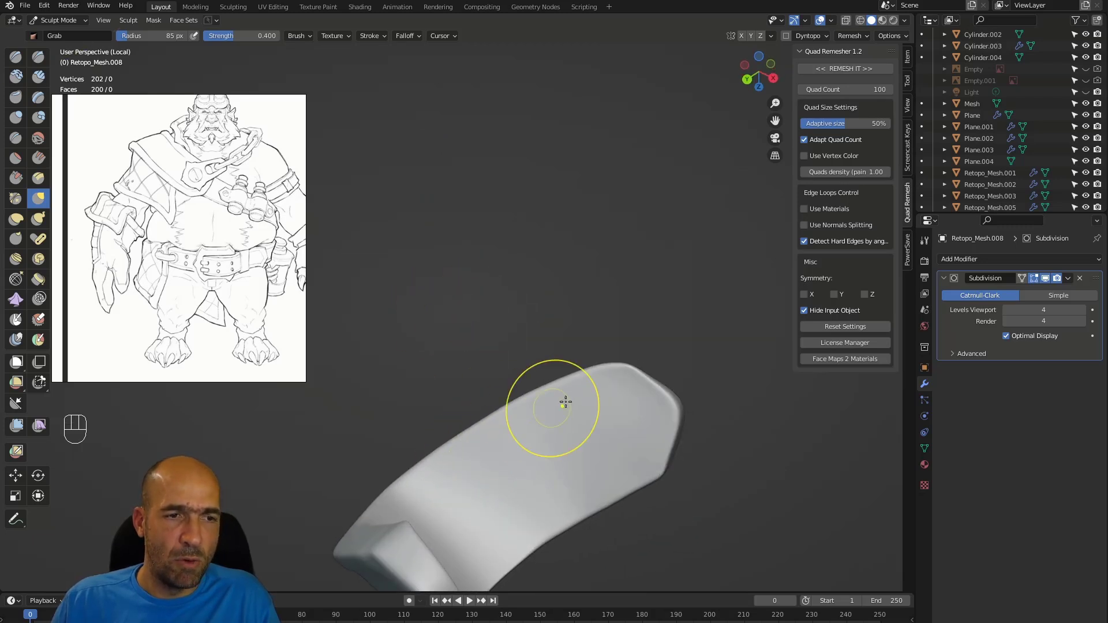
pyautogui.keyDown('alt'); pyautogui.moveTo(688, 441); pyautogui.dragTo(656, 358); pyautogui.keyUp('alt')
pyautogui.press('/')
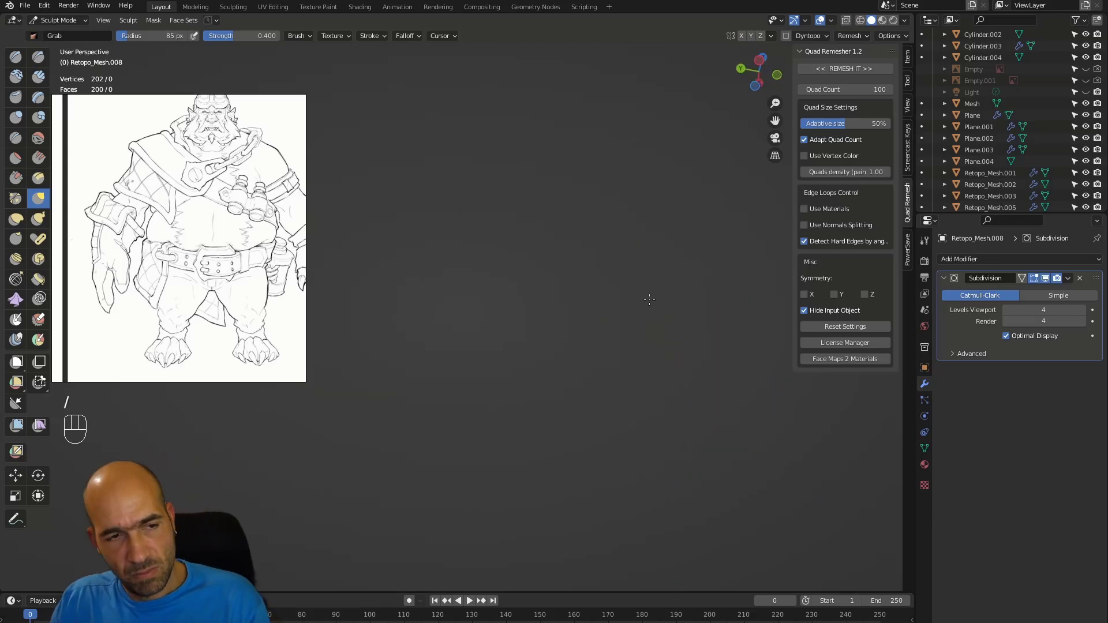
# - Enlarge the Grab brush radius to 115 px and check the shoulder piece's fit on the ogre from side and front
pyautogui.keyDown('alt'); pyautogui.moveTo(646, 320); pyautogui.dragTo(503, 415); pyautogui.keyUp('alt')
pyautogui.keyDown('ctrl'); pyautogui.keyDown('alt'); pyautogui.moveTo(502, 416); pyautogui.dragTo(490, 315); pyautogui.keyUp('alt'); pyautogui.keyUp('ctrl')
pyautogui.keyDown('alt'); pyautogui.keyDown('shift'); pyautogui.moveTo(490, 456); pyautogui.dragTo(488, 306); pyautogui.keyUp('shift'); pyautogui.keyUp('alt')
pyautogui.keyDown('alt'); pyautogui.moveTo(488, 398); pyautogui.dragTo(569, 358); pyautogui.keyUp('alt')
pyautogui.keyDown('alt'); pyautogui.keyDown('shift'); pyautogui.moveTo(543, 315); pyautogui.dragTo(563, 393); pyautogui.keyUp('shift'); pyautogui.keyUp('alt')
pyautogui.moveTo(562, 393)
pyautogui.keyDown('alt'); pyautogui.mouseDown()
pyautogui.moveTo(521, 359)
pyautogui.moveTo(461, 395)
pyautogui.mouseUp(); pyautogui.keyUp('alt')
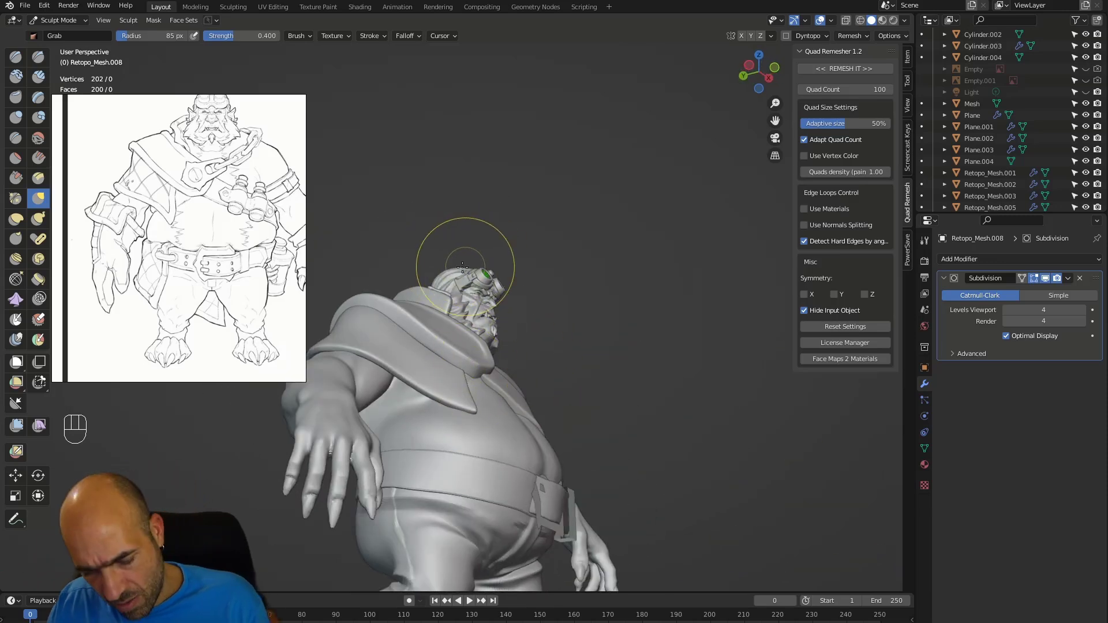
pyautogui.press('g')
pyautogui.press(']')
pyautogui.press(']')
pyautogui.press(']')
pyautogui.keyDown('alt'); pyautogui.moveTo(453, 346); pyautogui.dragTo(442, 339); pyautogui.keyUp('alt')
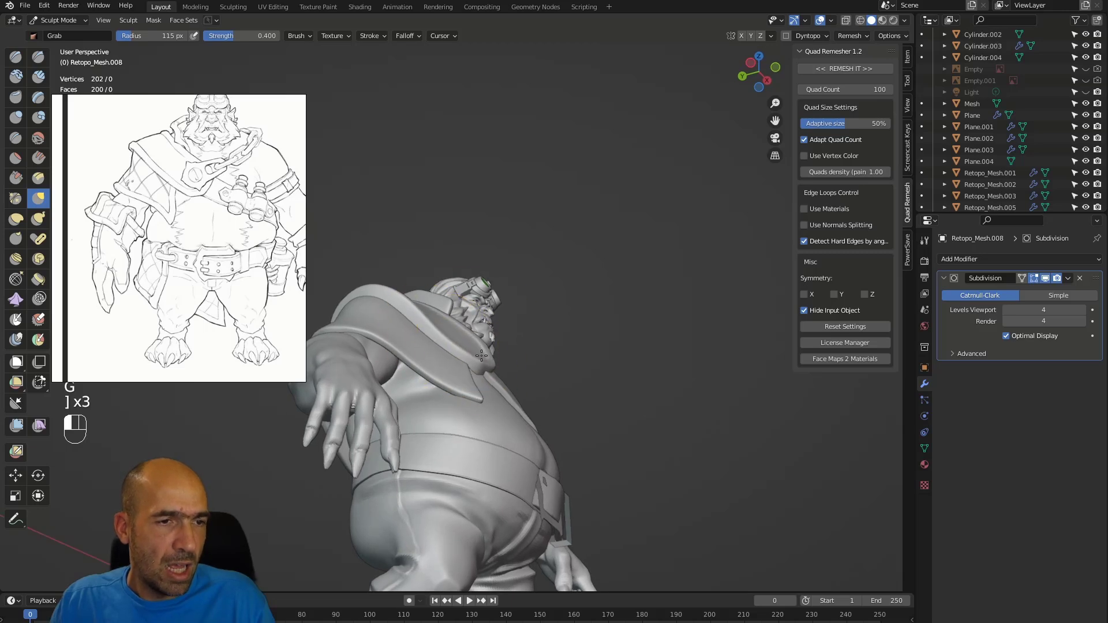
pyautogui.moveTo(557, 321)
pyautogui.keyDown('alt'); pyautogui.mouseDown()
pyautogui.moveTo(498, 331)
pyautogui.moveTo(494, 353)
pyautogui.mouseUp(); pyautogui.keyUp('alt')
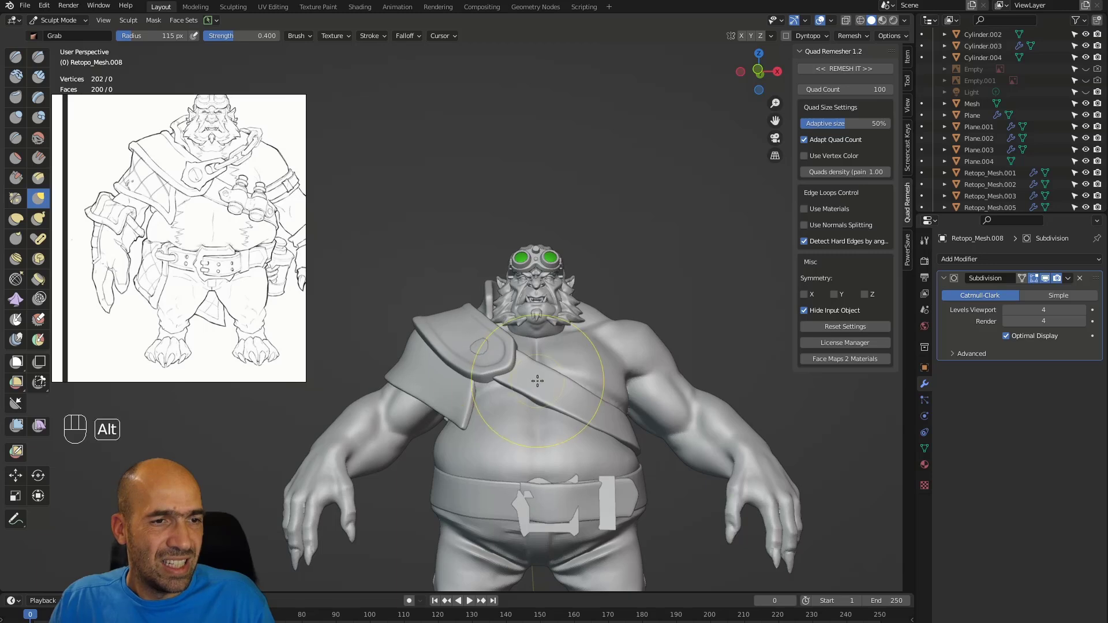
# - Switch sculpting to the chest strap and back to the shoulder piece while checking where the two overlap
pyautogui.hotkey('alt', 'q')
pyautogui.keyDown('alt'); pyautogui.moveTo(479, 351); pyautogui.dragTo(513, 359); pyautogui.keyUp('alt')
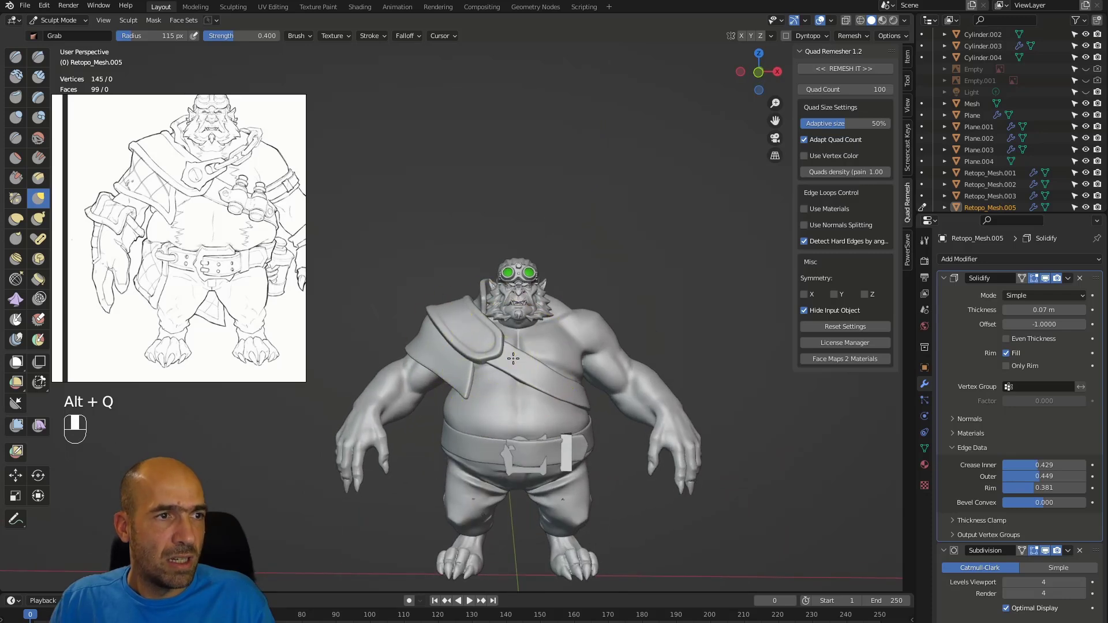
pyautogui.scroll(5, 513, 359)
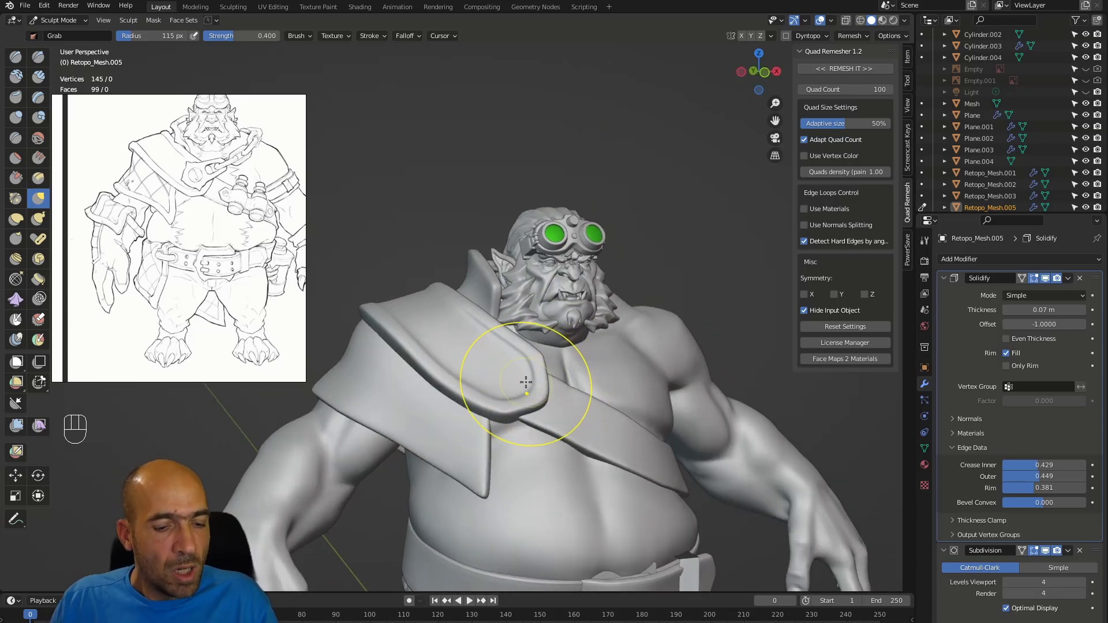
pyautogui.hotkey('alt', 'q')
pyautogui.keyDown('ctrl'); pyautogui.keyDown('alt'); pyautogui.moveTo(517, 382); pyautogui.dragTo(522, 373); pyautogui.keyUp('alt'); pyautogui.keyUp('ctrl')
pyautogui.moveTo(522, 373)
pyautogui.keyDown('alt'); pyautogui.mouseDown()
pyautogui.moveTo(536, 372)
pyautogui.moveTo(502, 360)
pyautogui.mouseUp(); pyautogui.keyUp('alt')
pyautogui.keyDown('alt'); pyautogui.moveTo(584, 317); pyautogui.dragTo(491, 335); pyautogui.keyUp('alt')
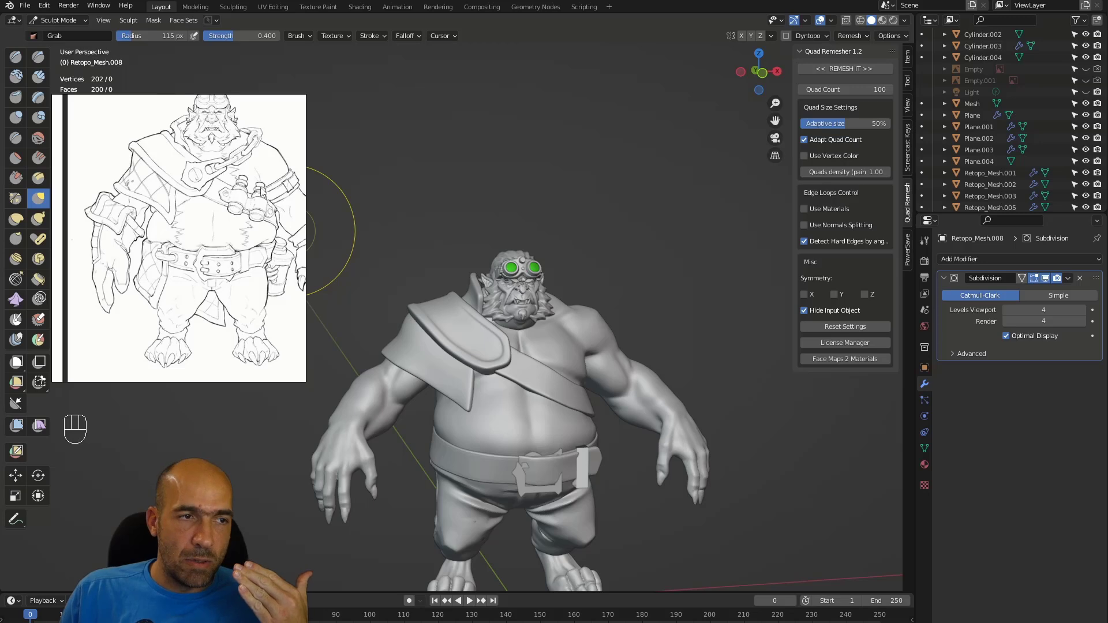
# - Examine the back and front views of the reference sketch for clothing and accessory details still missing on the ogre
pyautogui.scroll(-3, 262, 192)
pyautogui.scroll(-3, 263, 196)
pyautogui.moveTo(297, 234); pyautogui.dragTo(219, 208, button='middle')
pyautogui.scroll(2, 218, 208)
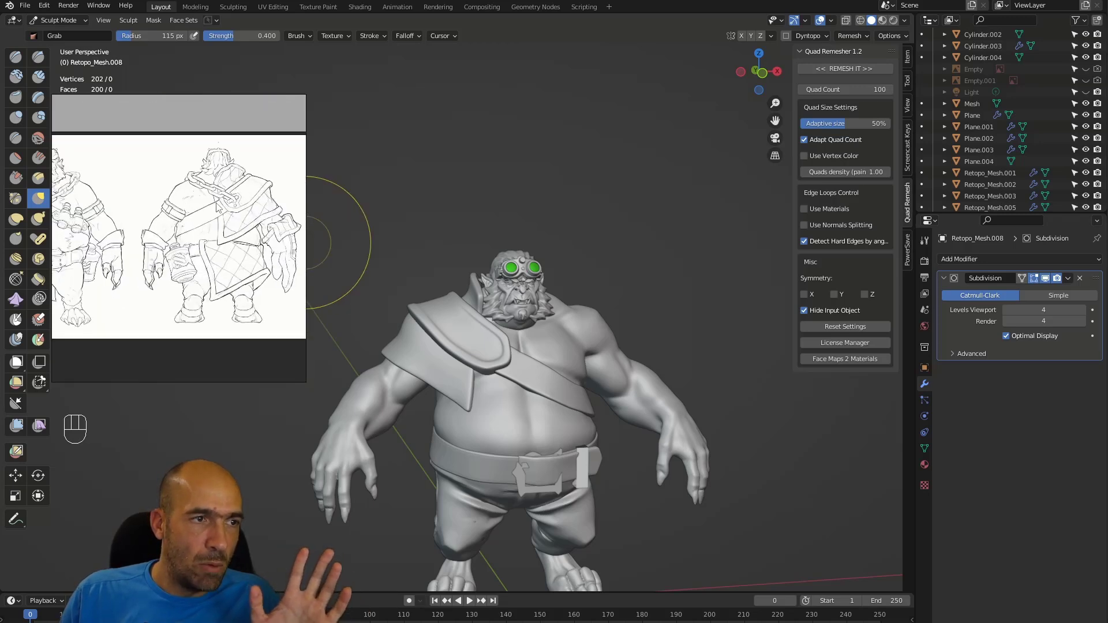
pyautogui.scroll(5, 218, 207)
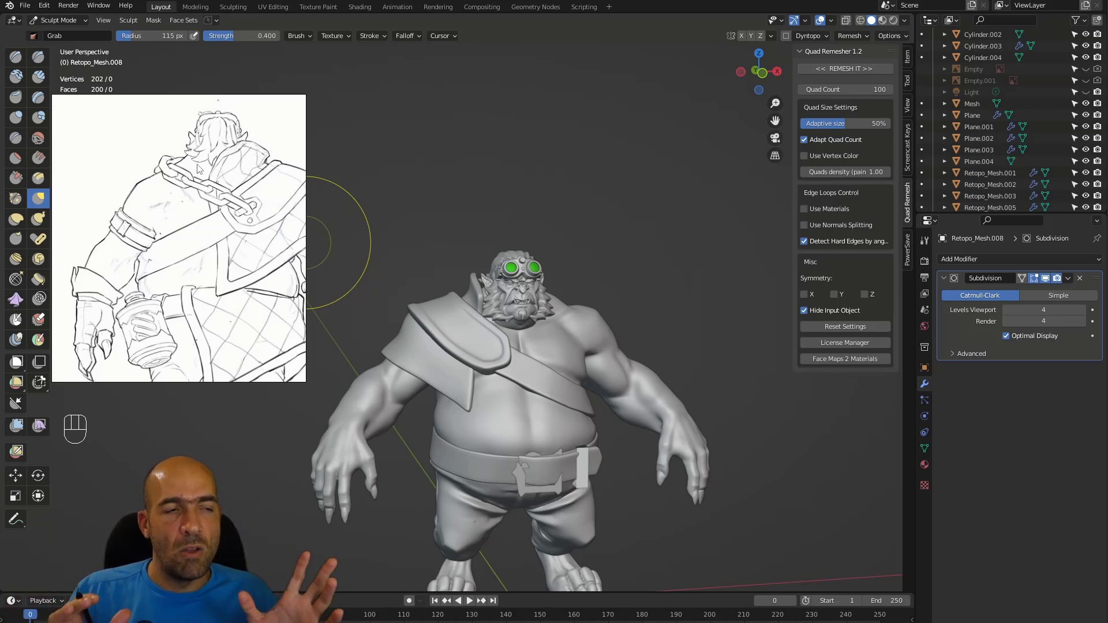
pyautogui.scroll(-2, 184, 248)
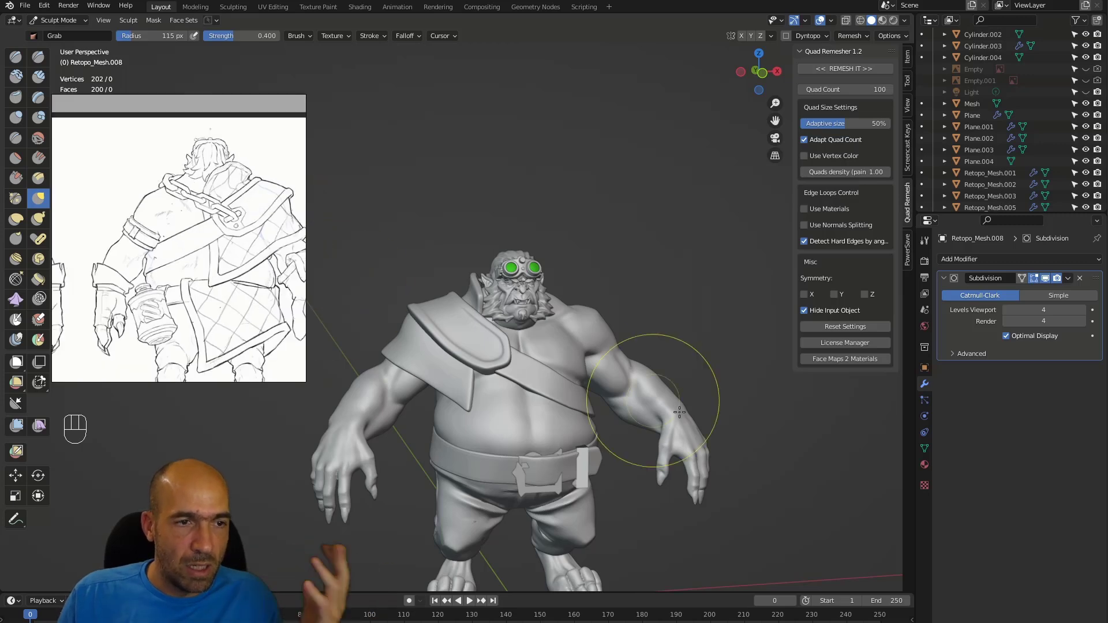
pyautogui.keyDown('alt'); pyautogui.keyDown('shift'); pyautogui.moveTo(637, 311); pyautogui.dragTo(629, 131); pyautogui.keyUp('shift'); pyautogui.keyUp('alt')
pyautogui.scroll(-3, 235, 258)
pyautogui.moveTo(181, 235); pyautogui.dragTo(243, 220, button='middle')
pyautogui.scroll(4, 127, 225)
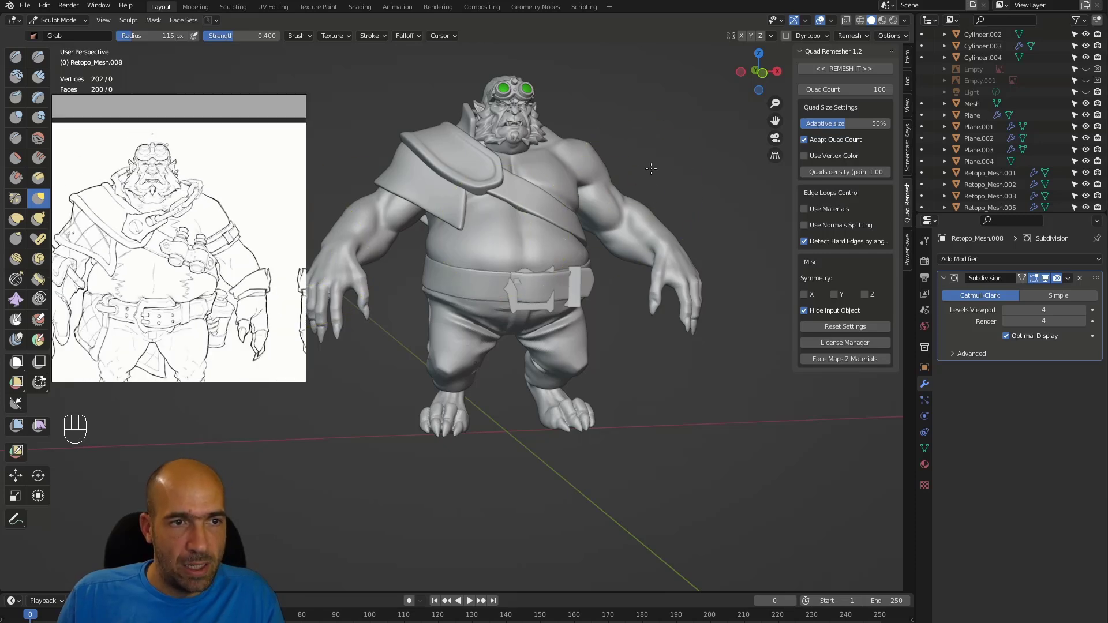
# - Examine the metal chain across the ogre's chest in the coloured concept art and compare it with the model's upper body
pyautogui.keyDown('ctrl'); pyautogui.keyDown('alt'); pyautogui.moveTo(667, 181); pyautogui.dragTo(669, 136); pyautogui.keyUp('alt'); pyautogui.keyUp('ctrl')
pyautogui.keyDown('alt'); pyautogui.keyDown('shift'); pyautogui.moveTo(674, 52); pyautogui.dragTo(659, 187); pyautogui.keyUp('shift'); pyautogui.keyUp('alt')
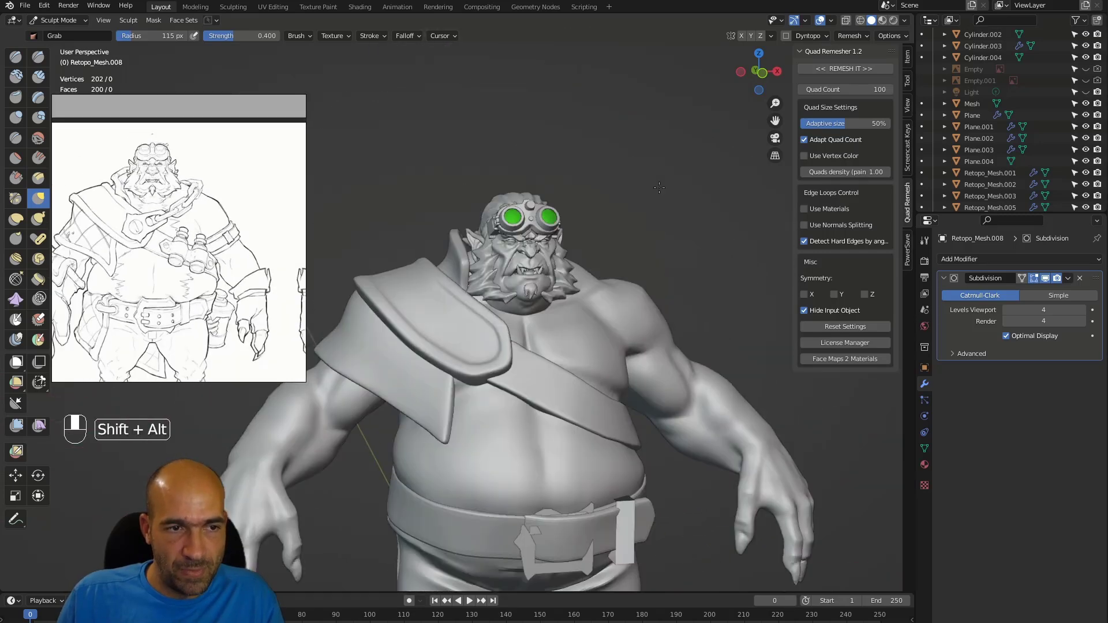
pyautogui.scroll(-3, 181, 232)
pyautogui.moveTo(189, 199); pyautogui.dragTo(171, 344, button='middle')
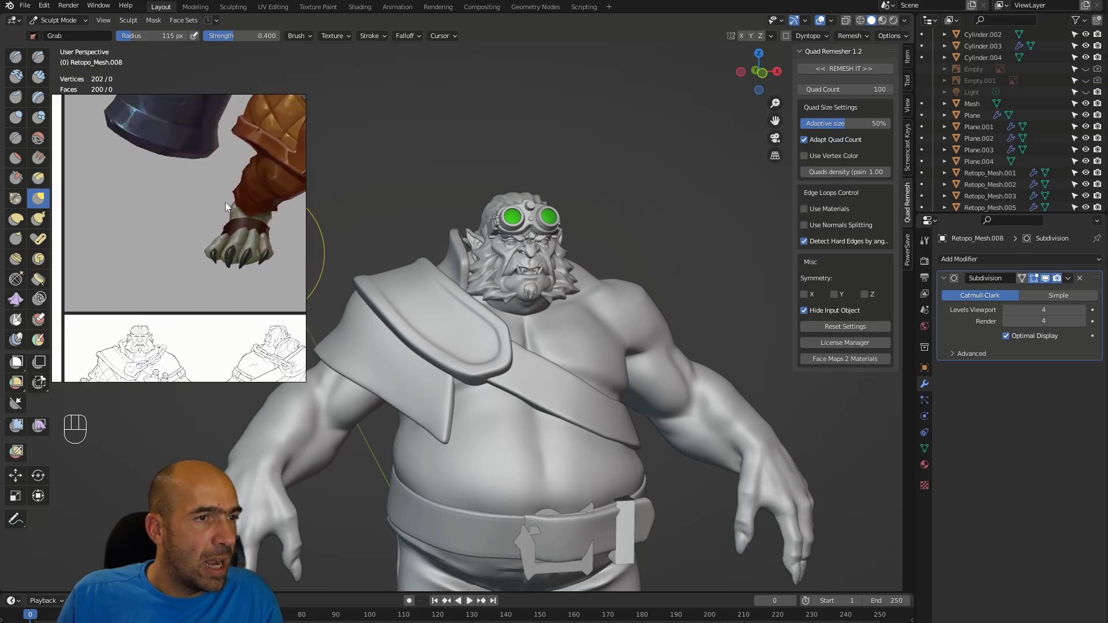
pyautogui.moveTo(223, 202); pyautogui.dragTo(217, 341, button='middle')
pyautogui.moveTo(213, 140); pyautogui.dragTo(218, 258, button='middle')
pyautogui.scroll(5, 217, 258)
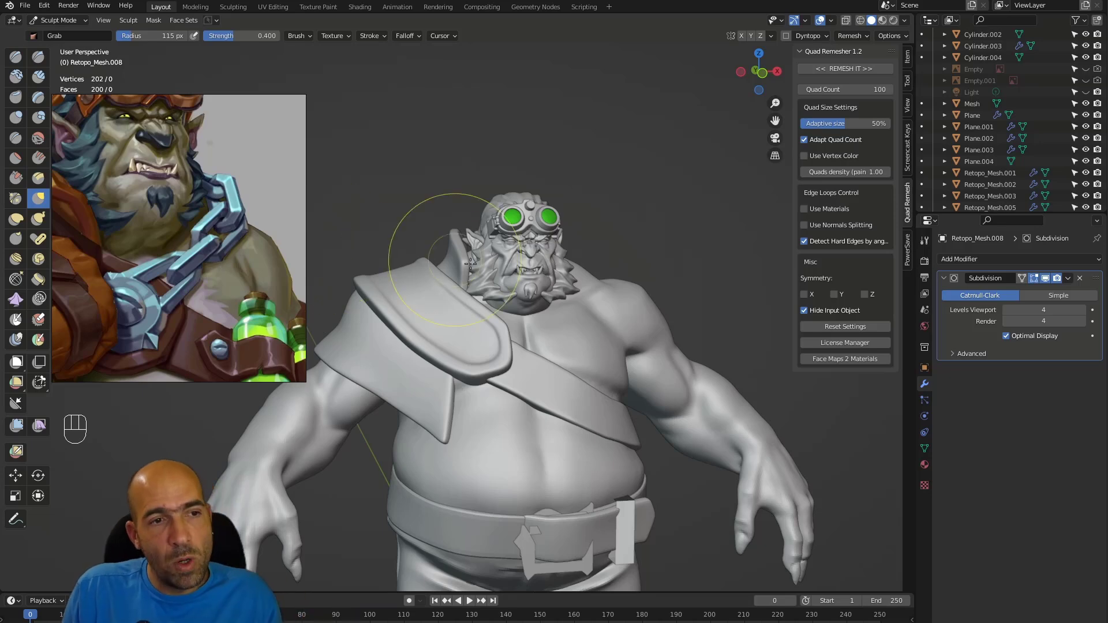
pyautogui.keyDown('ctrl'); pyautogui.keyDown('alt'); pyautogui.moveTo(649, 215); pyautogui.dragTo(631, 224, button='middle'); pyautogui.keyUp('alt'); pyautogui.keyUp('ctrl')
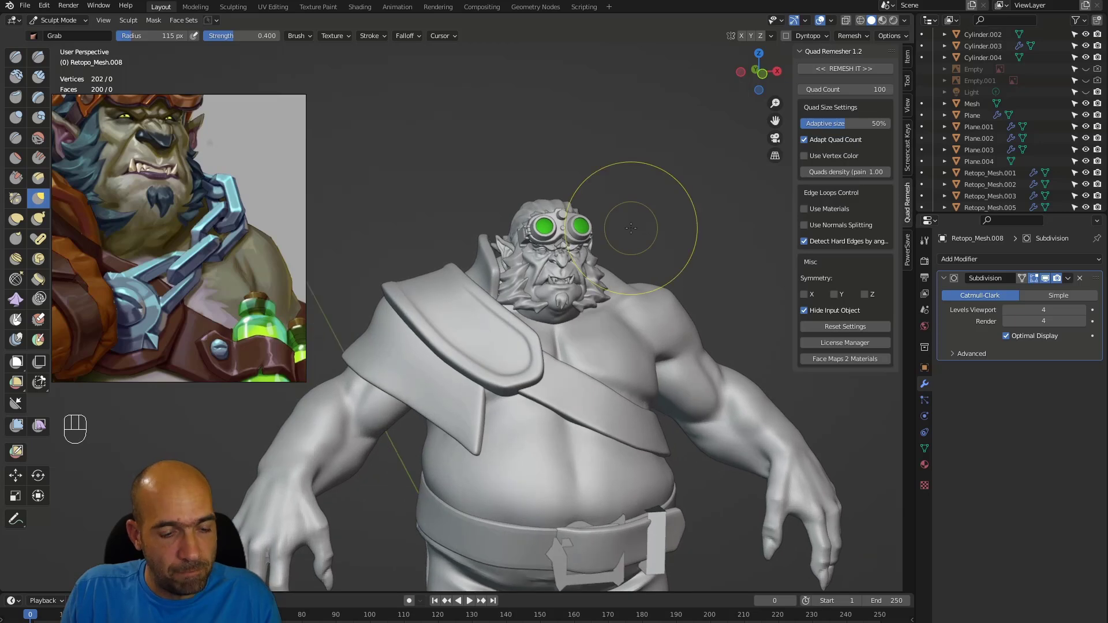
# - Add a plane in Object Mode, raise its mesh above the ogre's head and narrow it along Y into a rectangle
pyautogui.hotkey('ctrl', 'Tab')
pyautogui.hotkey('shift', 'a')
pyautogui.moveTo(569, 259)
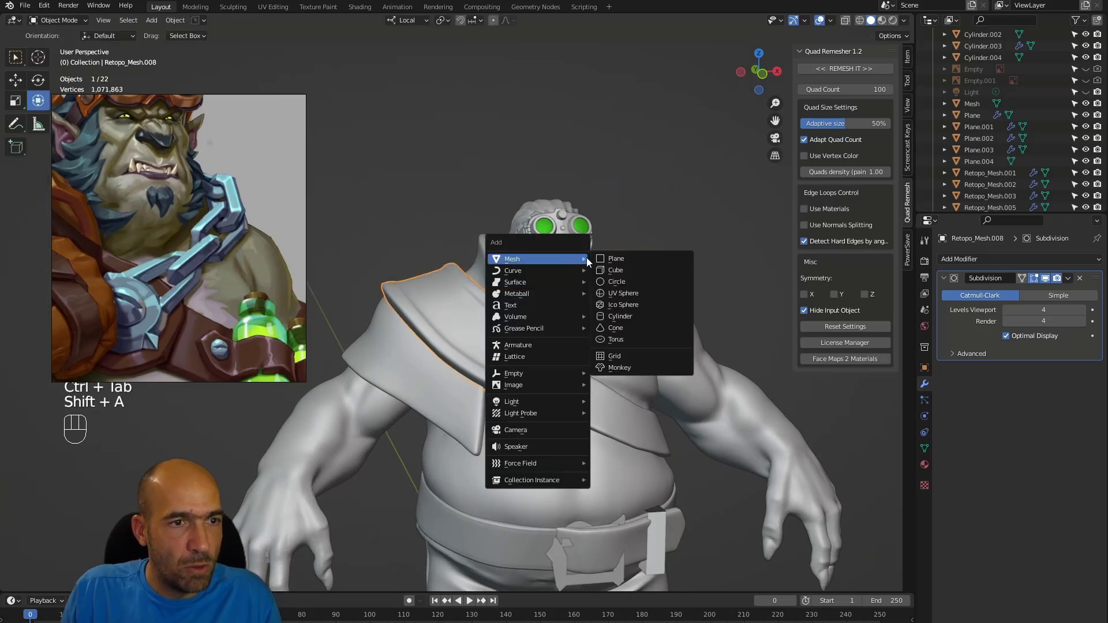
pyautogui.click(625, 257)
pyautogui.keyDown('ctrl'); pyautogui.keyDown('alt'); pyautogui.moveTo(643, 245); pyautogui.dragTo(613, 273, button='middle'); pyautogui.keyUp('alt'); pyautogui.keyUp('ctrl')
pyautogui.press('Tab')
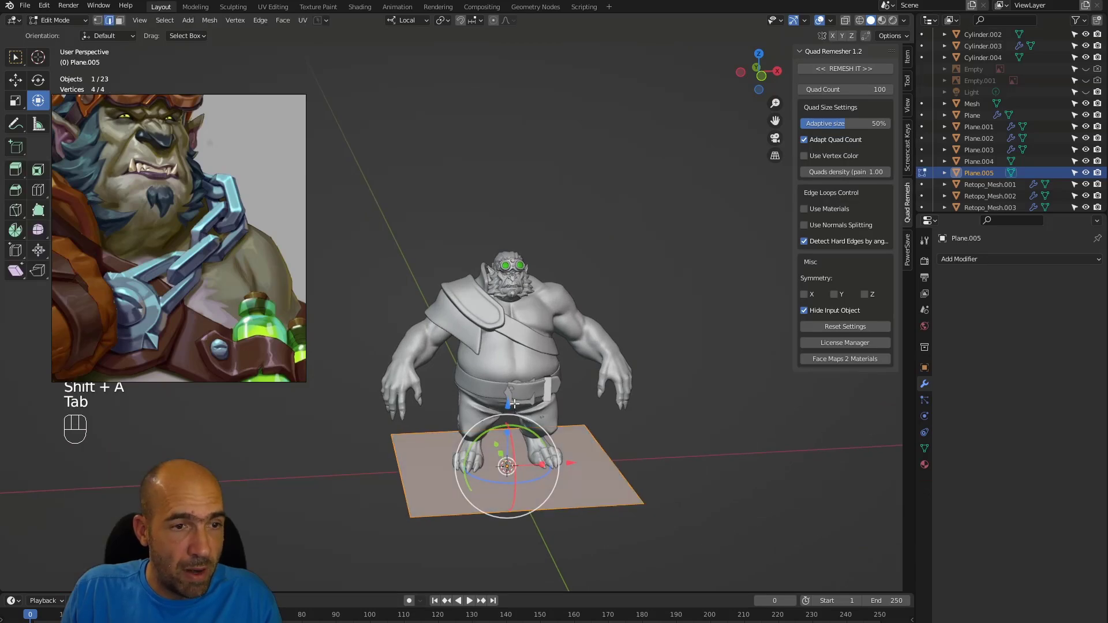
pyautogui.moveTo(514, 404); pyautogui.dragTo(531, 171)
pyautogui.keyDown('alt'); pyautogui.keyDown('shift'); pyautogui.moveTo(570, 81); pyautogui.dragTo(520, 323, button='middle'); pyautogui.keyUp('shift'); pyautogui.keyUp('alt')
pyautogui.keyDown('ctrl'); pyautogui.keyDown('alt'); pyautogui.moveTo(505, 392); pyautogui.dragTo(512, 349, button='middle'); pyautogui.keyUp('alt'); pyautogui.keyUp('ctrl')
pyautogui.moveTo(515, 337); pyautogui.dragTo(513, 354)
# - Cut one lengthwise edge loop through the rectangle's middle and scale its four corners inward along X into an elongated hexagon
pyautogui.hotkey('ctrl', 'r')
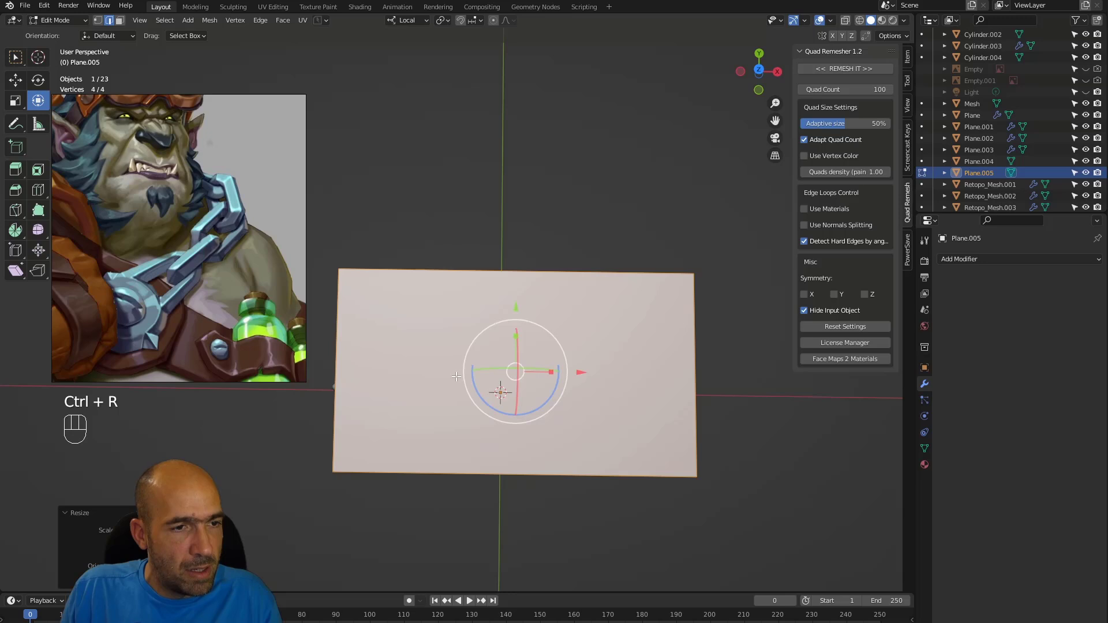
pyautogui.hotkey('ctrl', 'r')
pyautogui.click(338, 374)
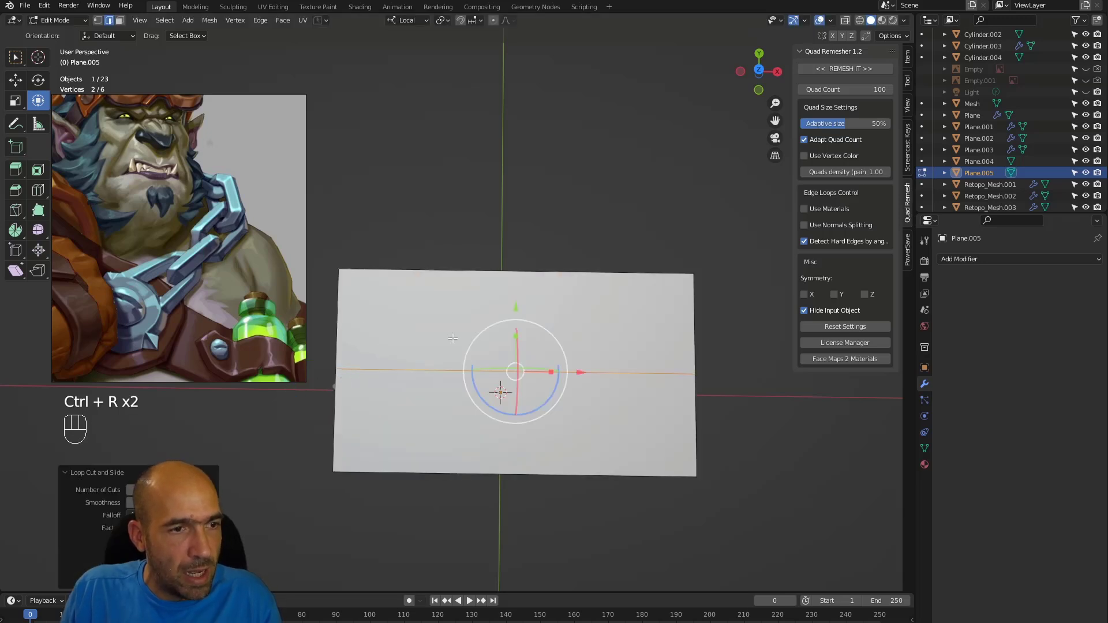
pyautogui.press('1')
pyautogui.moveTo(729, 228); pyautogui.dragTo(338, 293)
pyautogui.keyDown('shift'); pyautogui.moveTo(752, 450); pyautogui.dragTo(365, 483); pyautogui.keyUp('shift')
pyautogui.moveTo(547, 371); pyautogui.dragTo(540, 375)
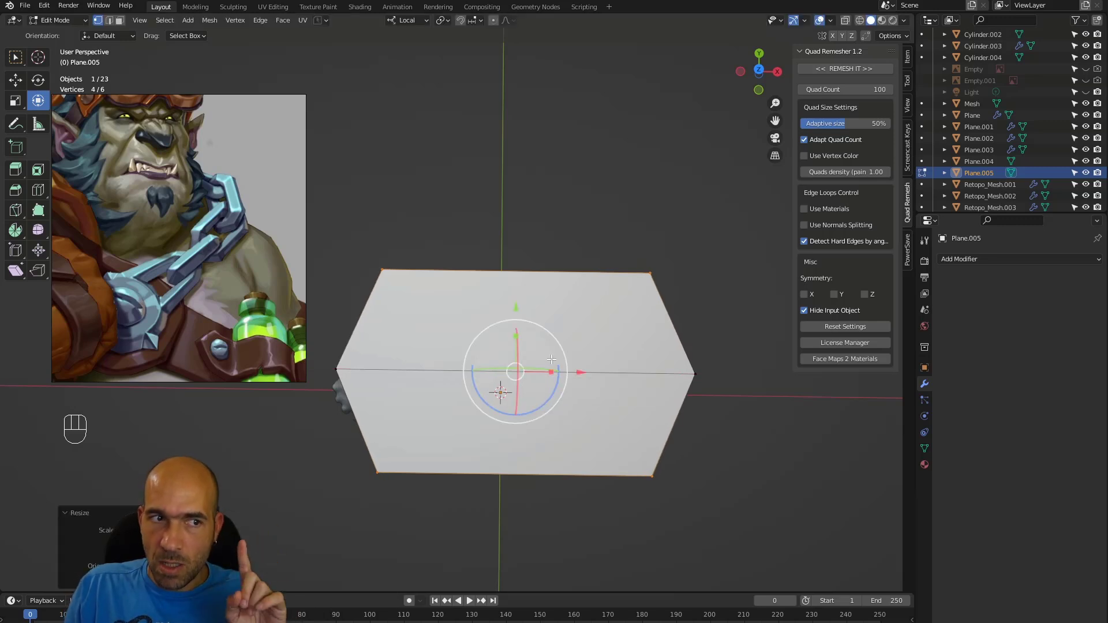
# - Inset all faces of the hexagon to create a wide, even border around the middle
pyautogui.click(476, 335)
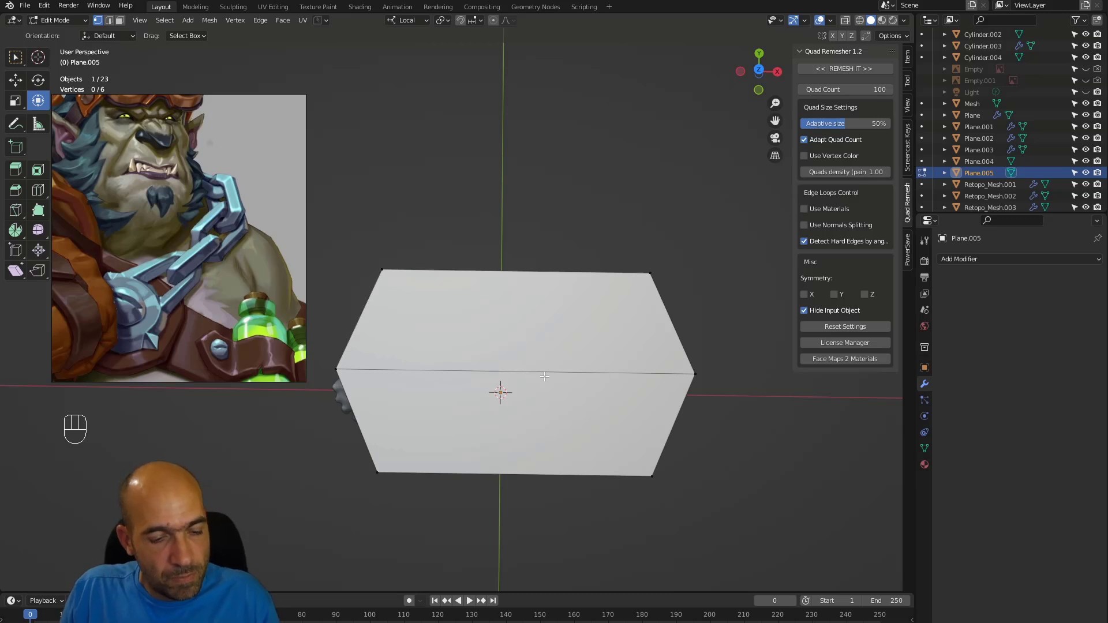
pyautogui.press('a')
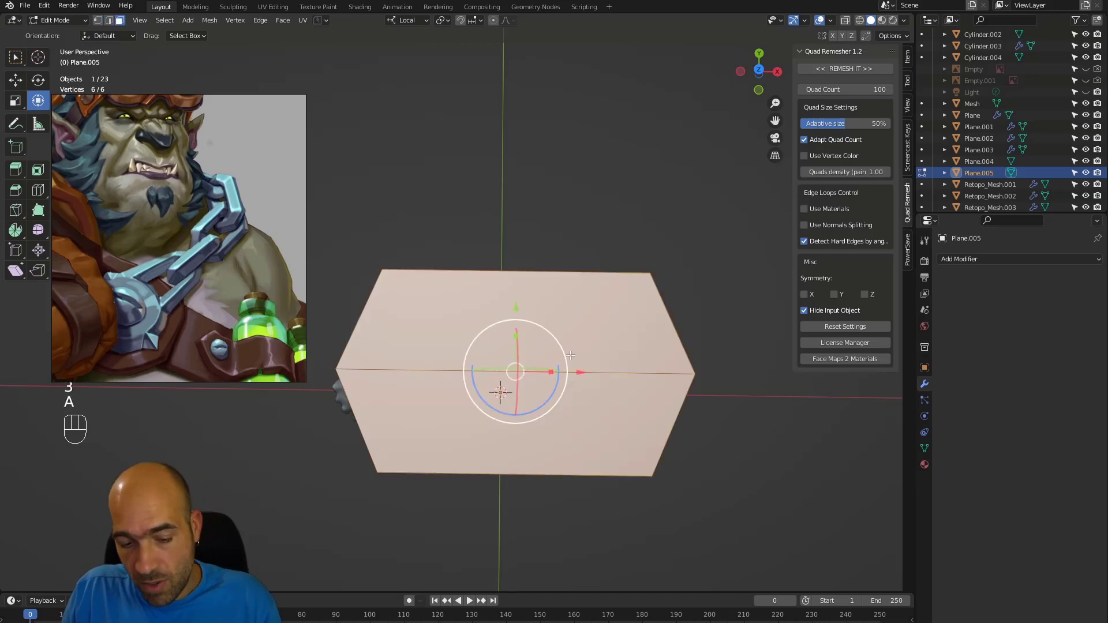
pyautogui.press('i')
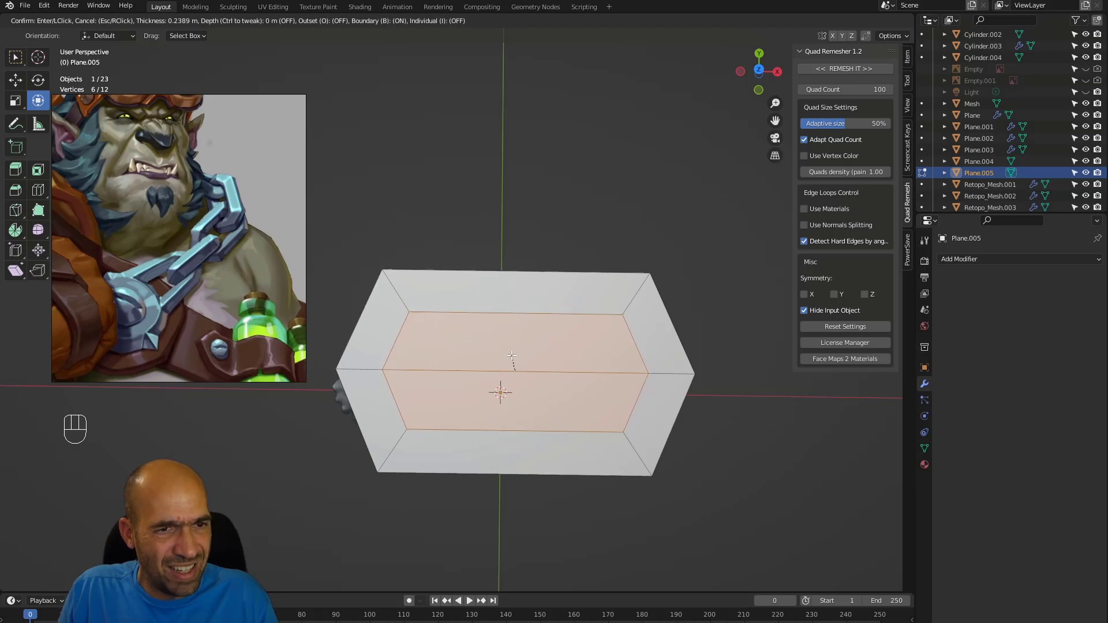
pyautogui.click(512, 358)
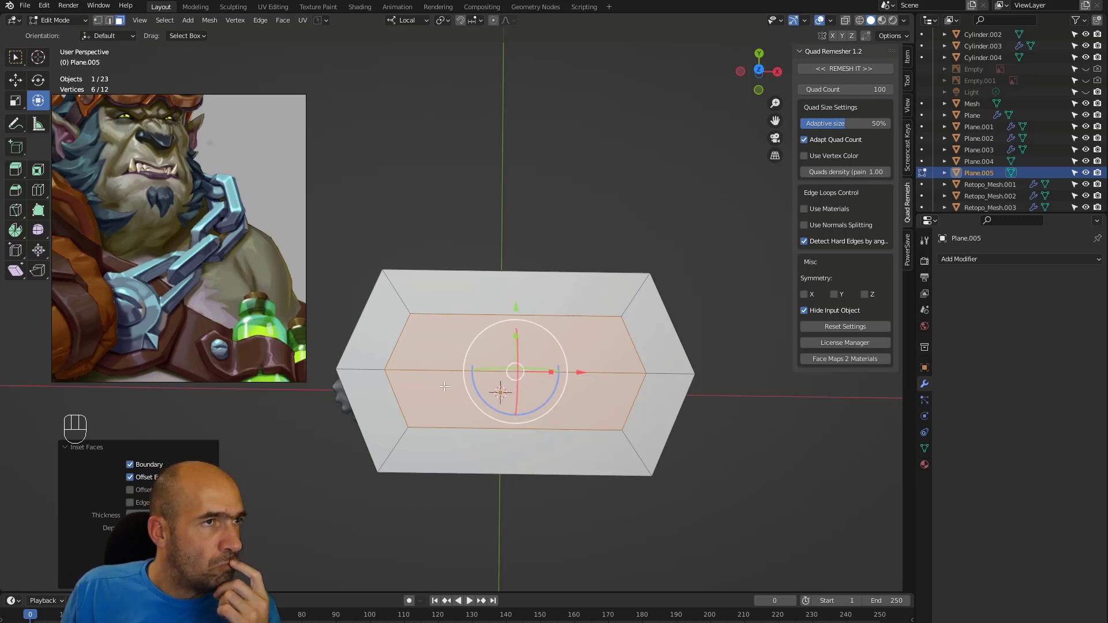
# - Add an edge loop halfway through the hexagon's border and raise it along Z to form a ridge
pyautogui.doubleClick(399, 297)
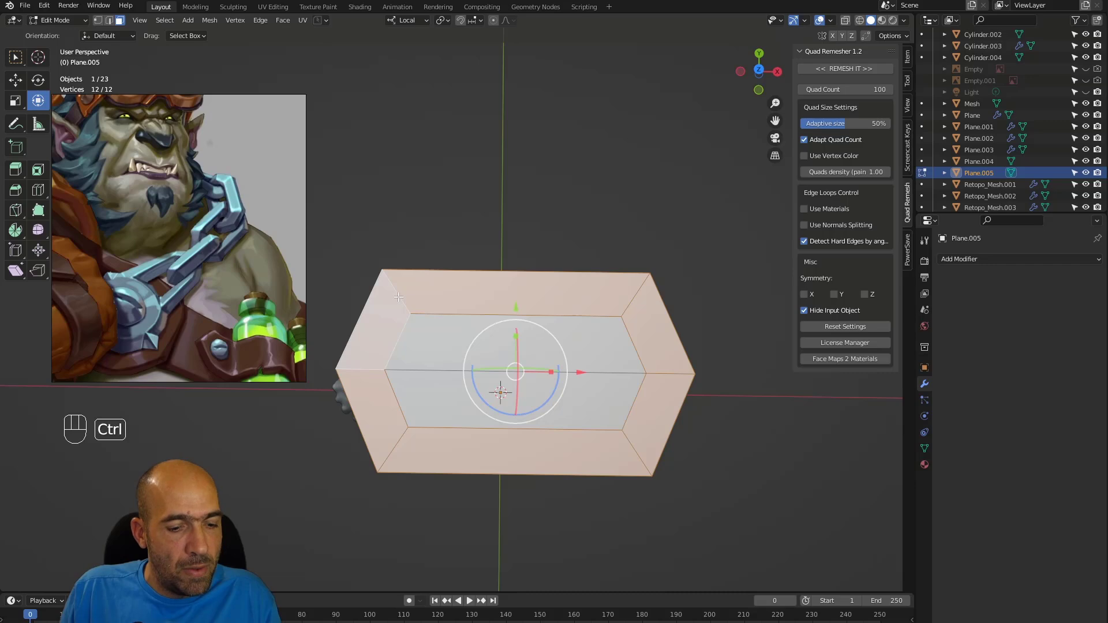
pyautogui.hotkey('ctrl', 'r')
pyautogui.click(399, 297)
pyautogui.click(399, 297)
pyautogui.keyDown('alt'); pyautogui.moveTo(399, 298); pyautogui.dragTo(572, 297); pyautogui.keyUp('alt')
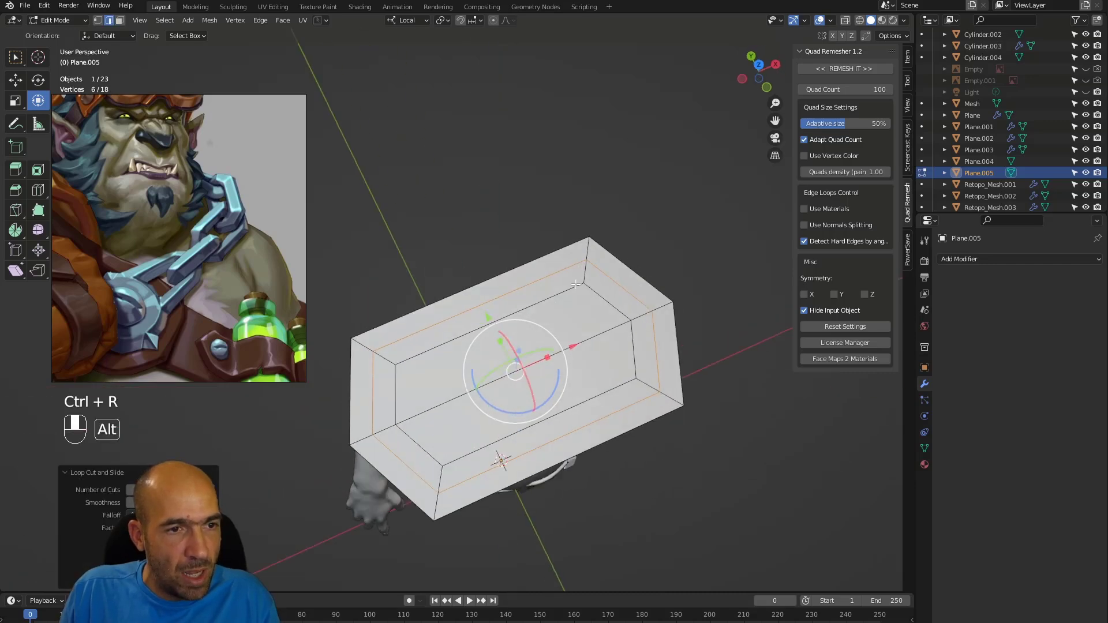
pyautogui.keyDown('alt'); pyautogui.moveTo(572, 298); pyautogui.dragTo(536, 255, button='middle'); pyautogui.keyUp('alt')
pyautogui.moveTo(517, 309); pyautogui.dragTo(523, 284)
# - Delete the two inner faces of the hexagon so only an open chain-link frame is left
pyautogui.keyDown('alt'); pyautogui.moveTo(523, 284); pyautogui.dragTo(587, 362, button='middle'); pyautogui.keyUp('alt')
pyautogui.press('3')
pyautogui.click(587, 339)
pyautogui.keyDown('shift'); pyautogui.click(556, 387); pyautogui.keyUp('shift')
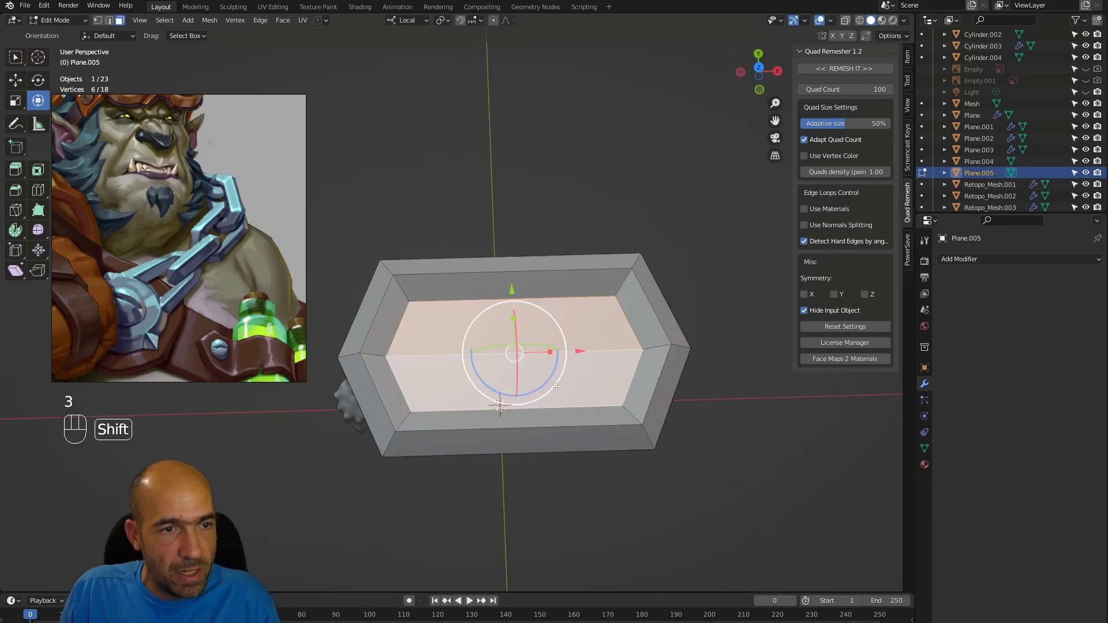
pyautogui.press('x')
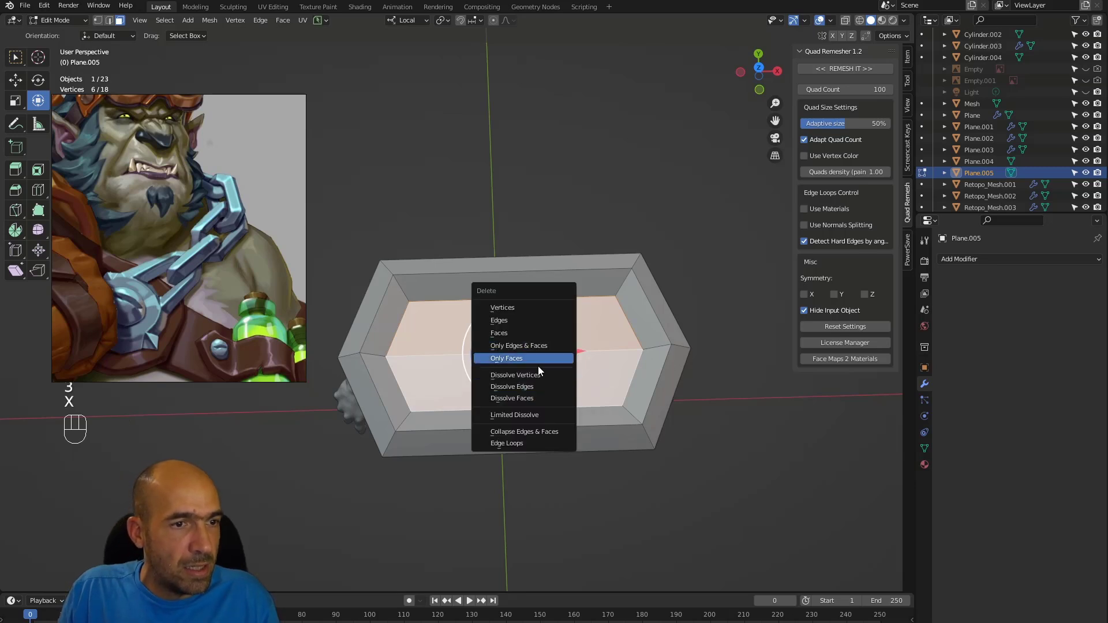
pyautogui.click(535, 383)
pyautogui.hotkey('ctrl', 'z')
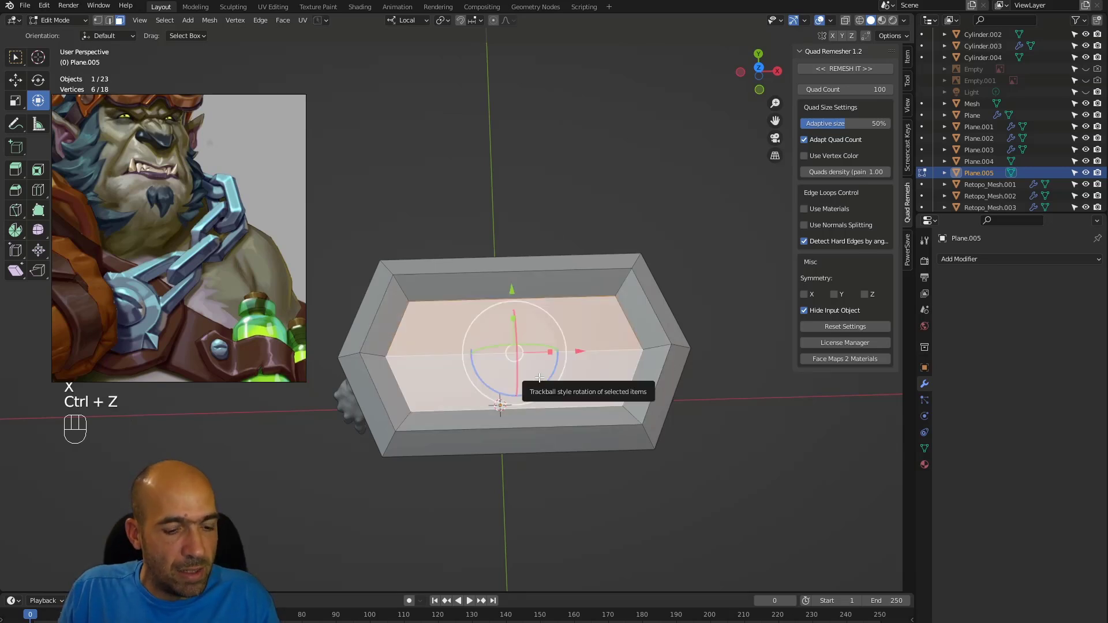
pyautogui.press('x')
pyautogui.click(529, 322)
pyautogui.keyDown('alt'); pyautogui.moveTo(529, 322); pyautogui.dragTo(545, 348); pyautogui.keyUp('alt')
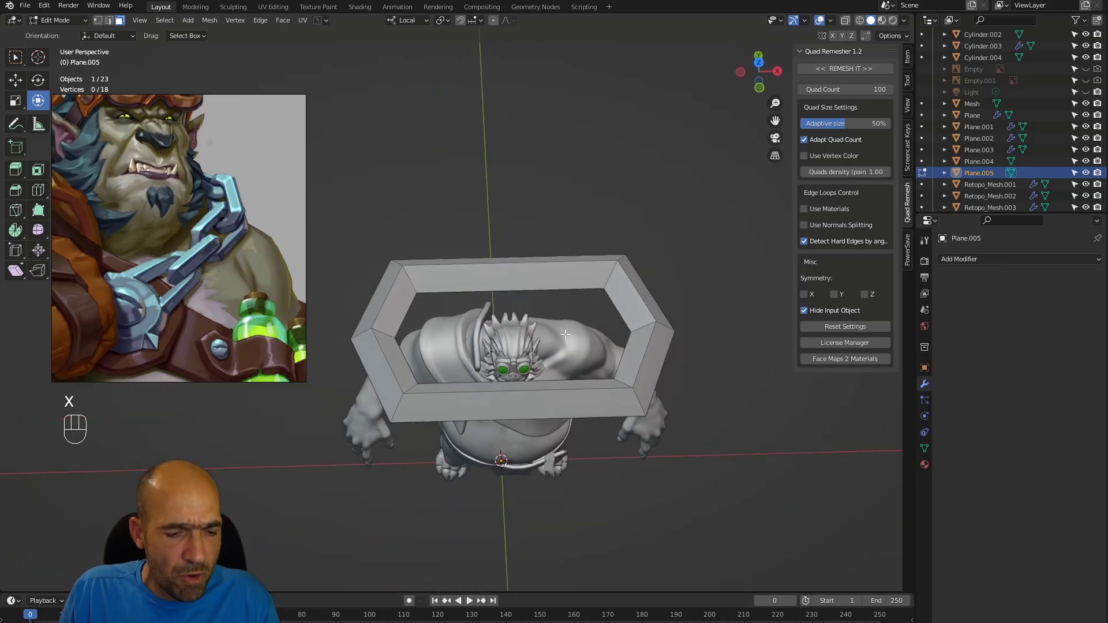
# - Rotate the whole frame 90° about Y so it stands upright and shift it along X off the centre
pyautogui.press('a')
pyautogui.moveTo(539, 315); pyautogui.dragTo(393, 373)
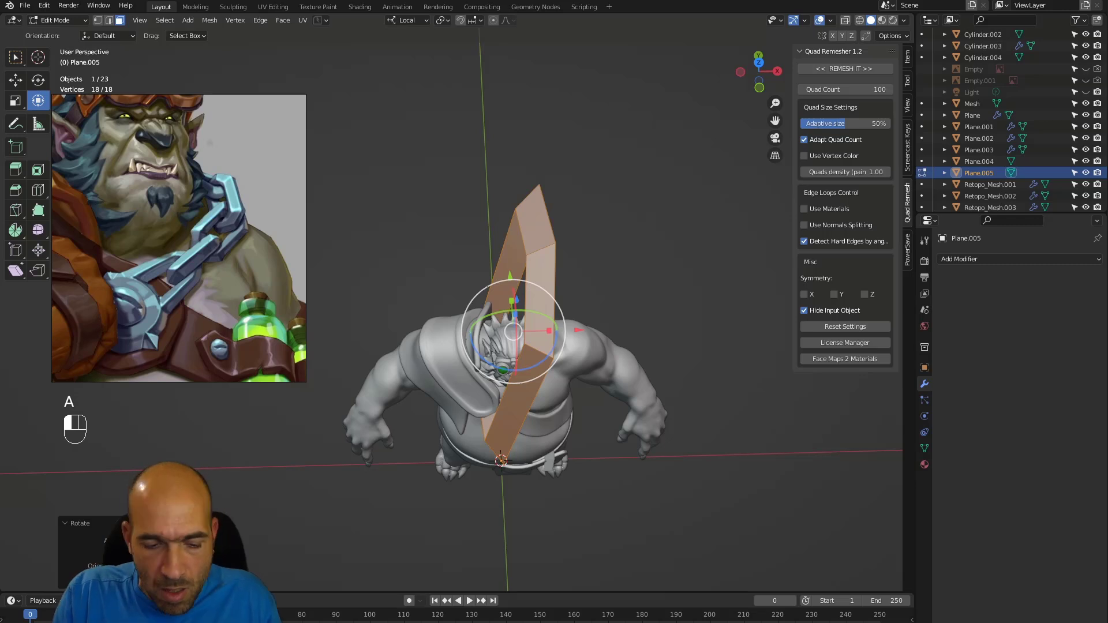
pyautogui.write('90')
pyautogui.press('Return')
pyautogui.moveTo(272, 480); pyautogui.dragTo(375, 245, button='middle')
pyautogui.moveTo(579, 332); pyautogui.dragTo(542, 333)
# - Add an X-axis Mirror modifier with clipping and move the half link about 0.2 m along X to meet its mirrored half
pyautogui.click(1041, 259)
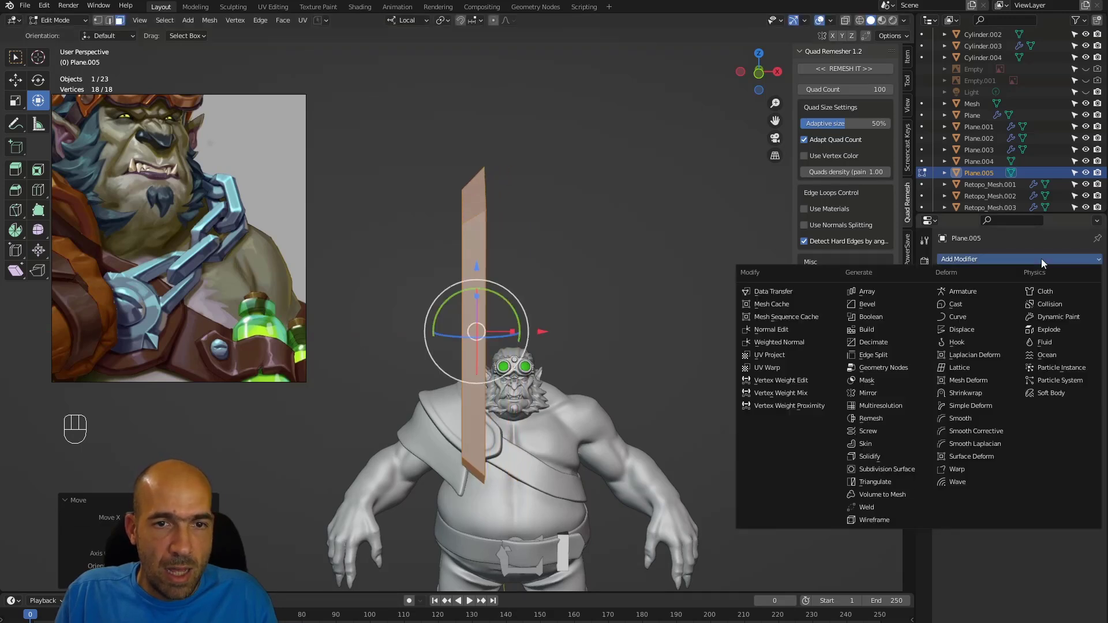
pyautogui.click(888, 394)
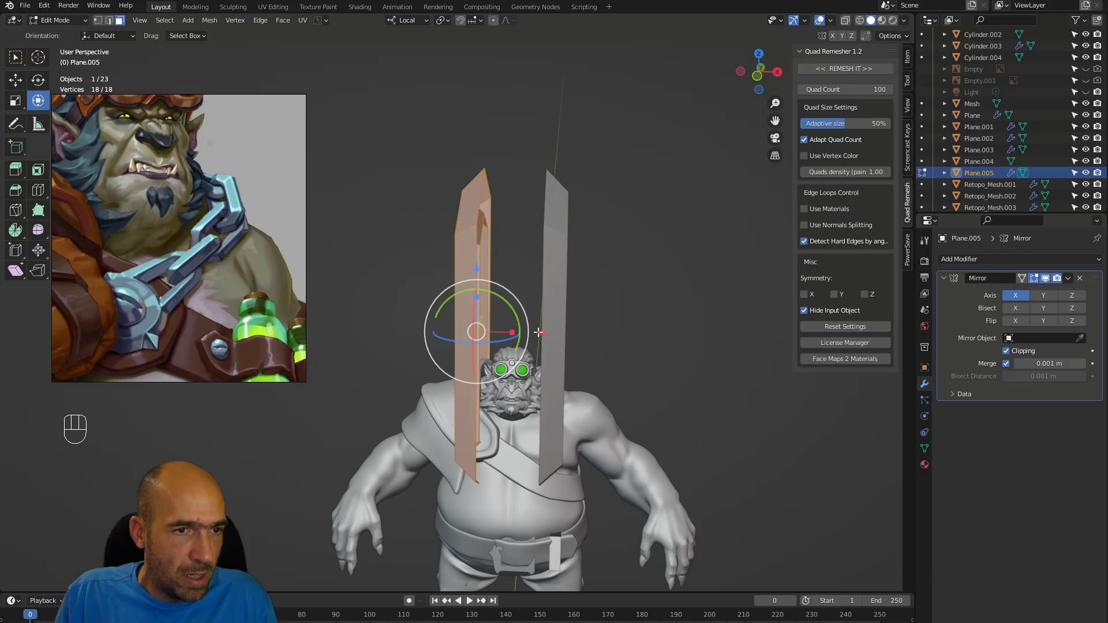
pyautogui.press('g')
pyautogui.press('x')
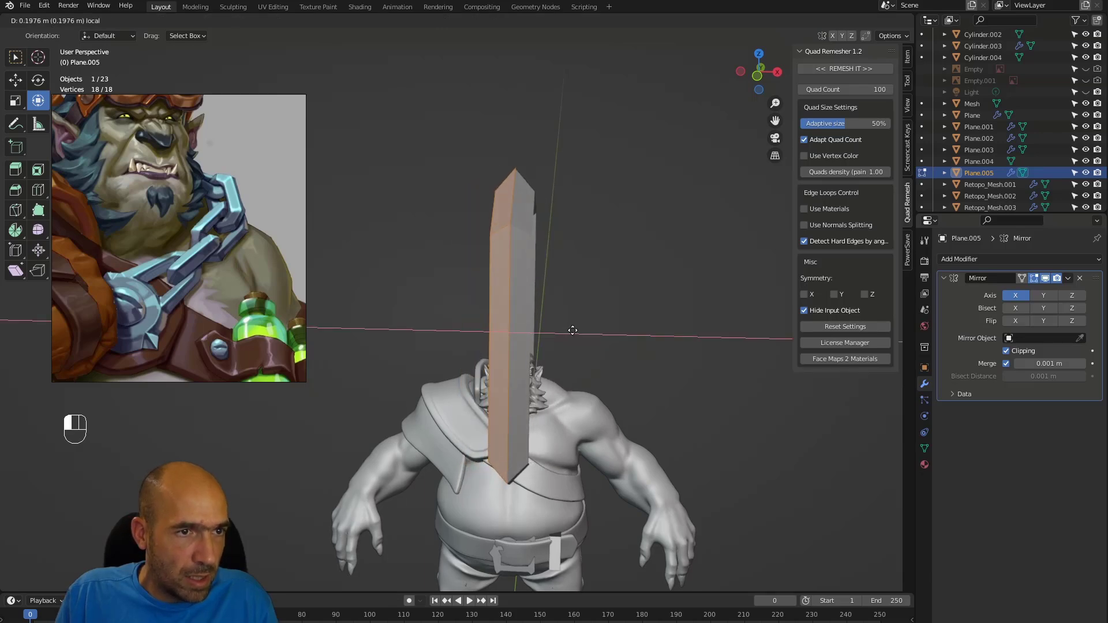
pyautogui.click(572, 330)
# - Scale the whole chain link down to a small size near the ogre's head
pyautogui.keyDown('alt'); pyautogui.moveTo(572, 330); pyautogui.dragTo(654, 314); pyautogui.keyUp('alt')
pyautogui.press('s')
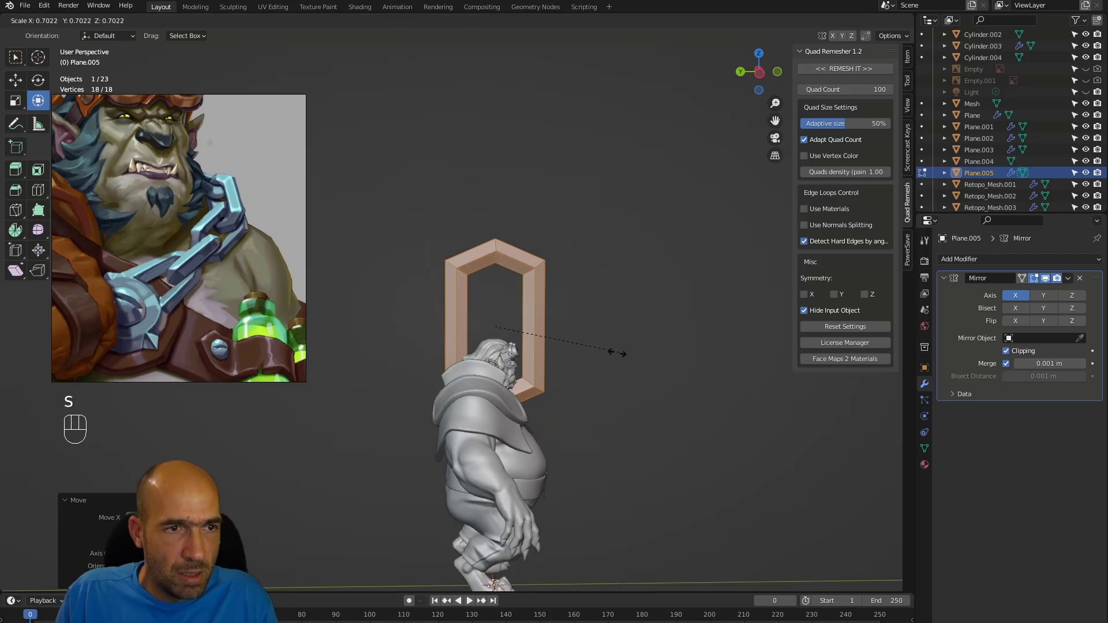
pyautogui.click(508, 354)
# - Adjust the half link along X against the mirror plane and fine-tune the chain link's overall scale
pyautogui.keyDown('alt'); pyautogui.moveTo(520, 341); pyautogui.dragTo(658, 344); pyautogui.keyUp('alt')
pyautogui.keyDown('alt'); pyautogui.moveTo(658, 343); pyautogui.dragTo(640, 329); pyautogui.keyUp('alt')
pyautogui.keyDown('alt'); pyautogui.moveTo(640, 329); pyautogui.dragTo(551, 295, button='middle'); pyautogui.keyUp('alt')
pyautogui.keyDown('ctrl'); pyautogui.keyDown('alt'); pyautogui.moveTo(551, 295); pyautogui.dragTo(664, 321, button='middle'); pyautogui.keyUp('alt'); pyautogui.keyUp('ctrl')
pyautogui.moveTo(664, 320)
pyautogui.keyDown('alt'); pyautogui.mouseDown(button='middle')
pyautogui.moveTo(643, 319)
pyautogui.moveTo(670, 323)
pyautogui.mouseUp(button='middle'); pyautogui.keyUp('alt')
pyautogui.moveTo(670, 323)
pyautogui.keyDown('ctrl'); pyautogui.keyDown('alt'); pyautogui.mouseDown(button='middle')
pyautogui.moveTo(641, 326)
pyautogui.moveTo(653, 319)
pyautogui.mouseUp(button='middle'); pyautogui.keyUp('alt'); pyautogui.keyUp('ctrl')
pyautogui.moveTo(524, 311); pyautogui.dragTo(546, 311)
pyautogui.keyDown('alt'); pyautogui.moveTo(546, 312); pyautogui.dragTo(652, 311, button='middle'); pyautogui.keyUp('alt')
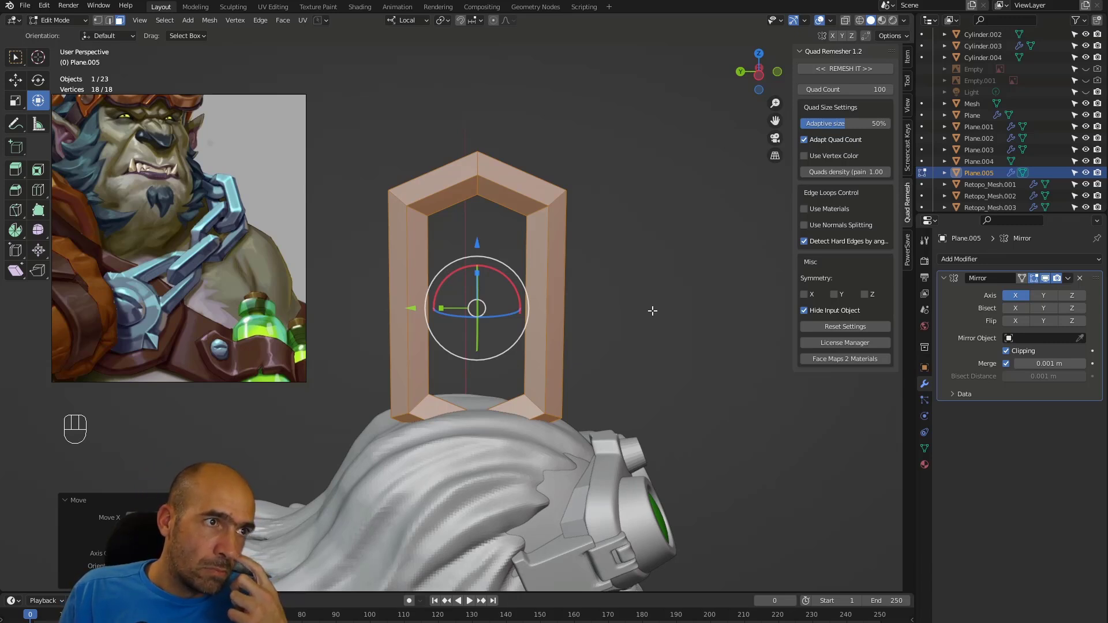
pyautogui.press('s')
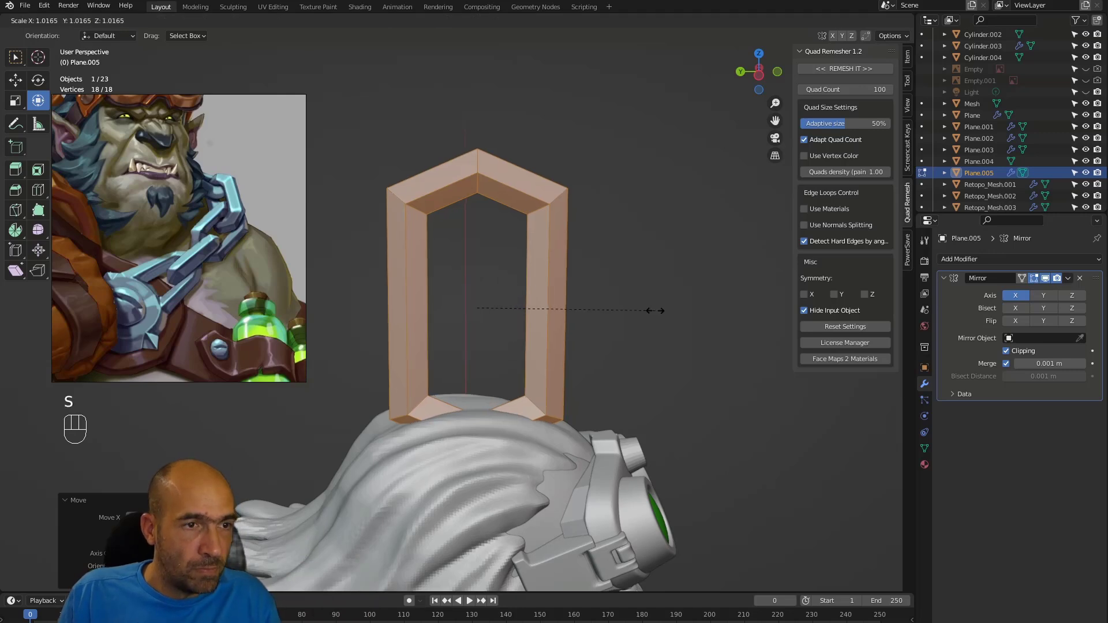
pyautogui.click(663, 309)
pyautogui.keyDown('alt'); pyautogui.moveTo(668, 310); pyautogui.dragTo(647, 292, button='middle'); pyautogui.keyUp('alt')
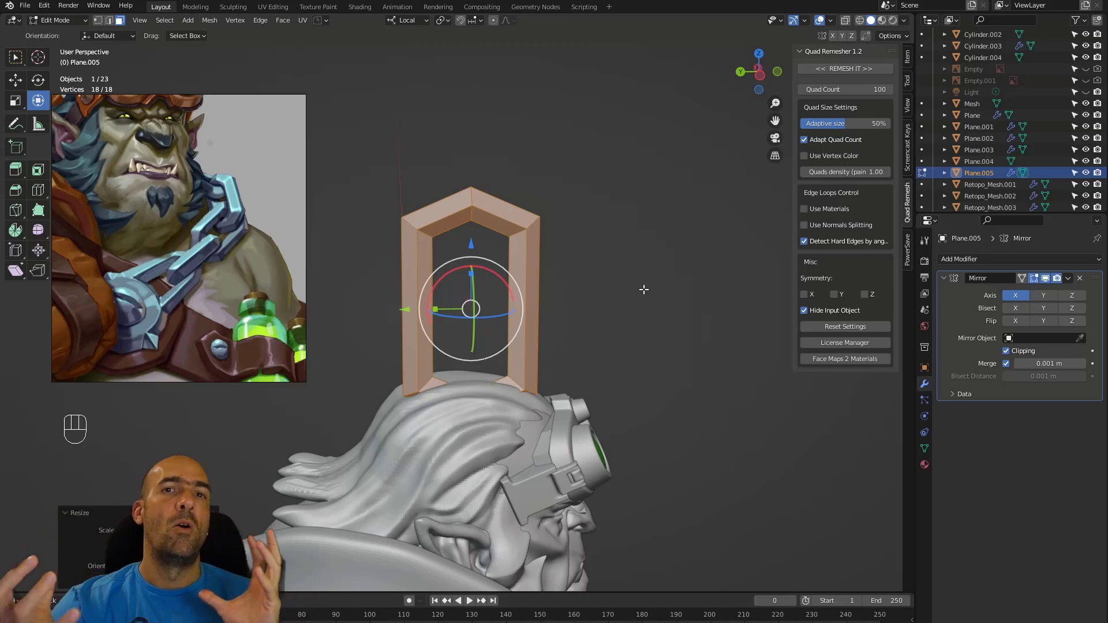
# - Raise the chain link along Z to clear the ogre's head and compare its size with the whole figure
pyautogui.moveTo(546, 288)
pyautogui.keyDown('alt'); pyautogui.mouseDown(button='middle')
pyautogui.moveTo(366, 282)
pyautogui.moveTo(594, 264)
pyautogui.moveTo(536, 269)
pyautogui.mouseUp(button='middle'); pyautogui.keyUp('alt')
pyautogui.keyDown('ctrl'); pyautogui.moveTo(535, 269); pyautogui.dragTo(537, 357, button='middle'); pyautogui.keyUp('ctrl')
pyautogui.keyDown('alt'); pyautogui.keyDown('shift'); pyautogui.moveTo(537, 358); pyautogui.dragTo(569, 268, button='middle'); pyautogui.keyUp('shift'); pyautogui.keyUp('alt')
pyautogui.keyDown('alt'); pyautogui.moveTo(568, 268); pyautogui.dragTo(488, 484, button='middle'); pyautogui.keyUp('alt')
pyautogui.moveTo(565, 123); pyautogui.dragTo(557, 27)
pyautogui.keyDown('alt'); pyautogui.moveTo(623, 184); pyautogui.dragTo(632, 225, button='middle'); pyautogui.keyUp('alt')
pyautogui.keyDown('alt'); pyautogui.moveTo(629, 235); pyautogui.dragTo(598, 245, button='middle'); pyautogui.keyUp('alt')
pyautogui.keyDown('ctrl'); pyautogui.keyDown('alt'); pyautogui.moveTo(599, 289); pyautogui.dragTo(598, 240, button='middle'); pyautogui.keyUp('alt'); pyautogui.keyUp('ctrl')
pyautogui.keyDown('alt'); pyautogui.keyDown('shift'); pyautogui.moveTo(617, 339); pyautogui.dragTo(618, 255, button='middle'); pyautogui.keyUp('shift'); pyautogui.keyUp('alt')
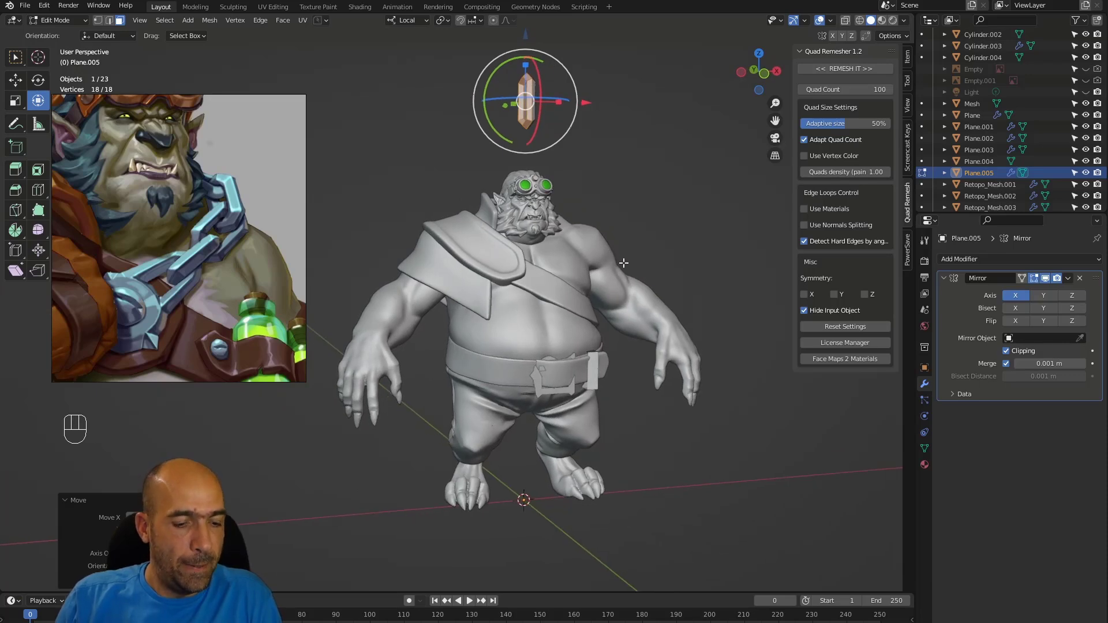
# - Save the scene as a new incremental version named ww-tank_03_06.blend and bring the wider concept art into view
pyautogui.hotkey('ctrl', 'shift', 's')
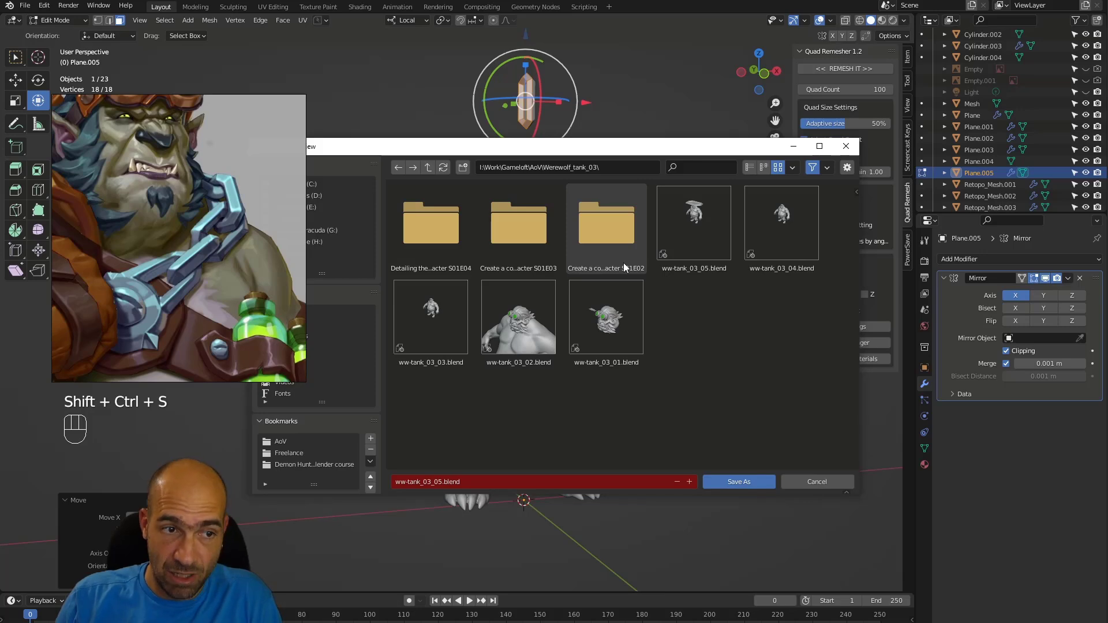
pyautogui.click(689, 482)
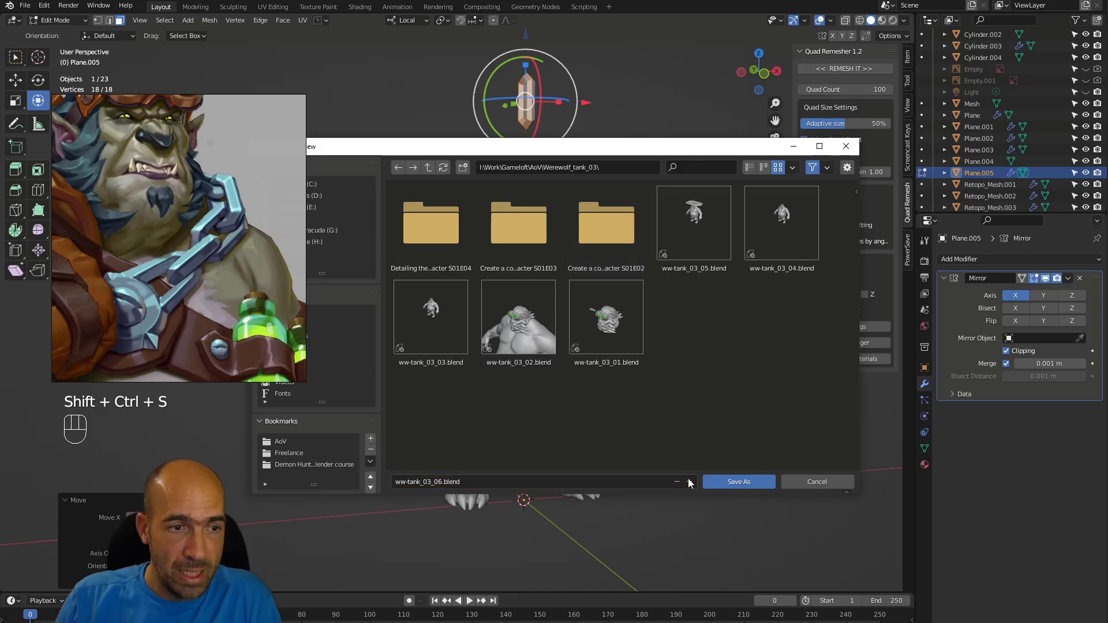
pyautogui.click(725, 481)
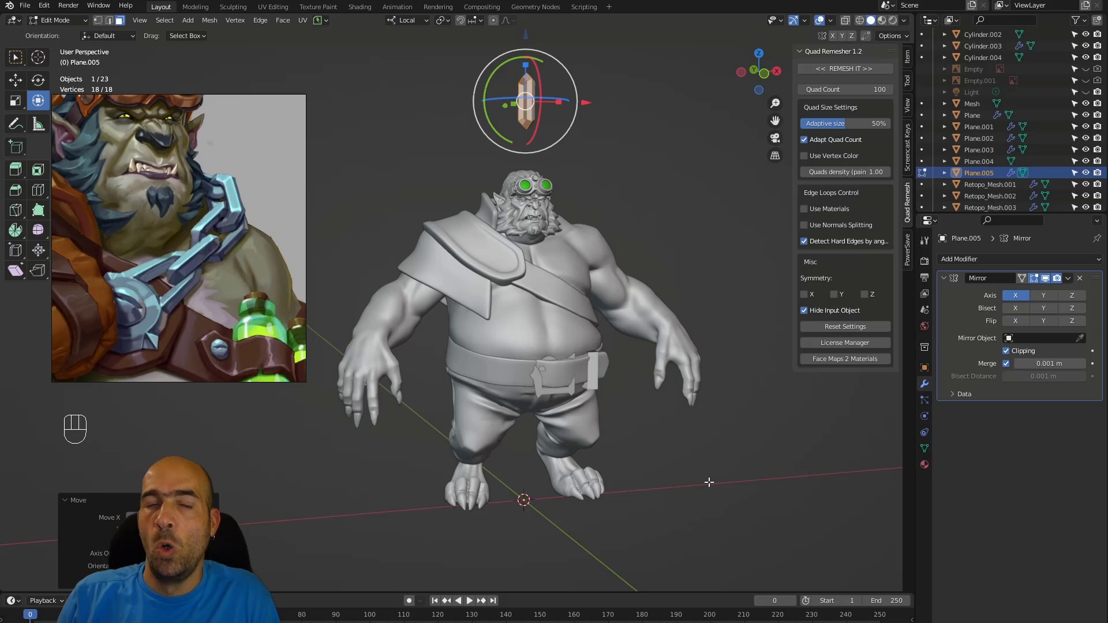
pyautogui.scroll(-6, 205, 268)
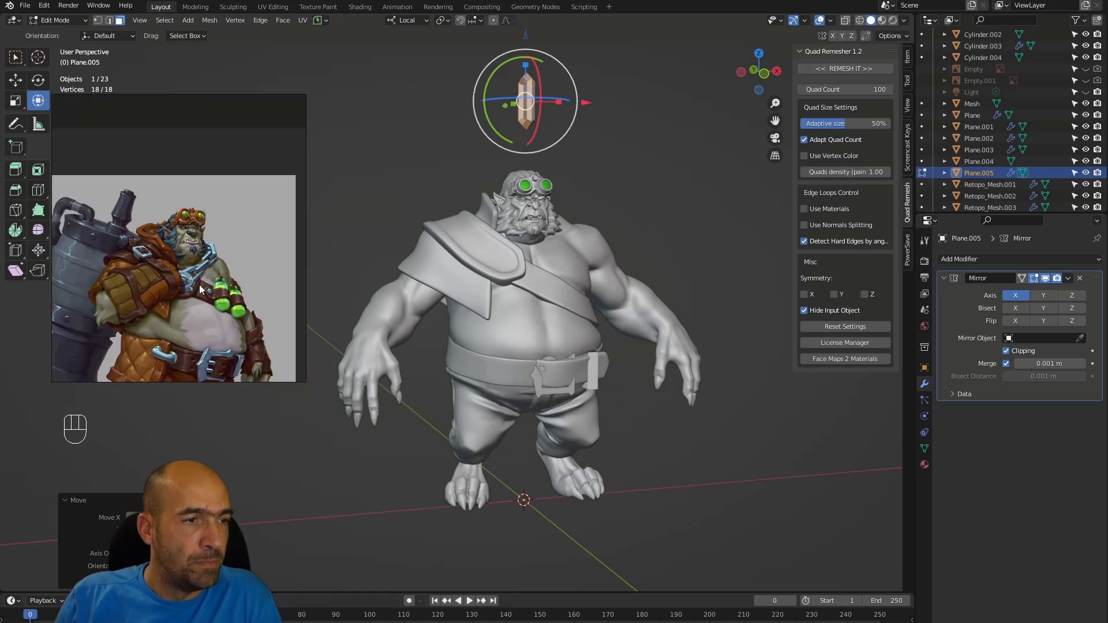